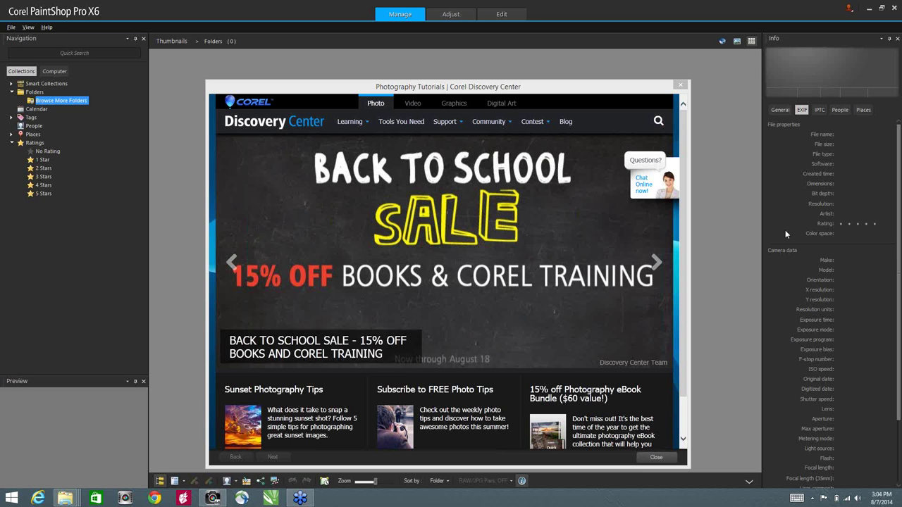
Close the Discovery Center window and reopen it from the program's help options.
click(680, 86)
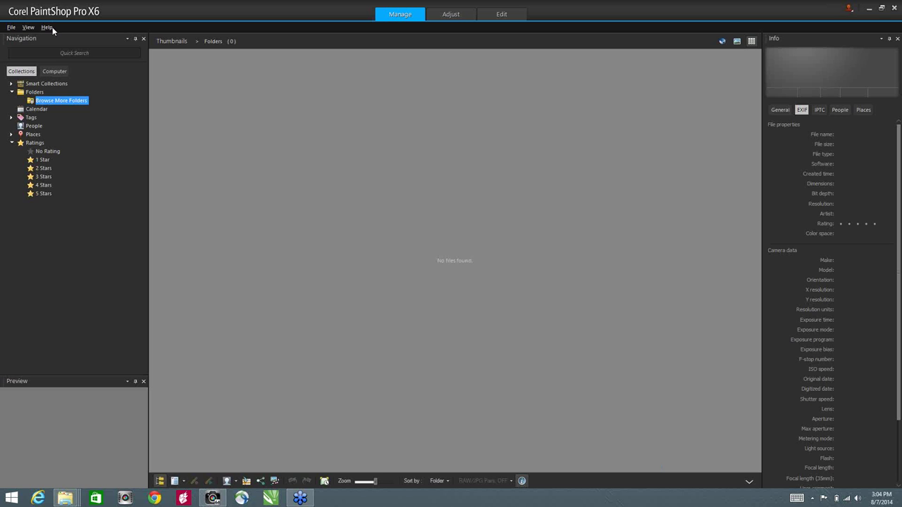
click(50, 27)
click(73, 63)
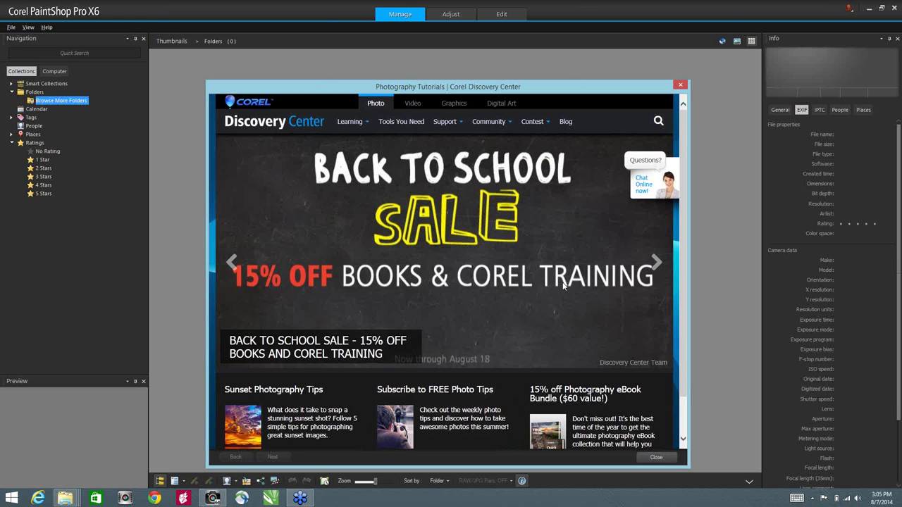
Look through the Tools You Need page of the Discovery Center down to the add-ons, and close the window.
click(386, 131)
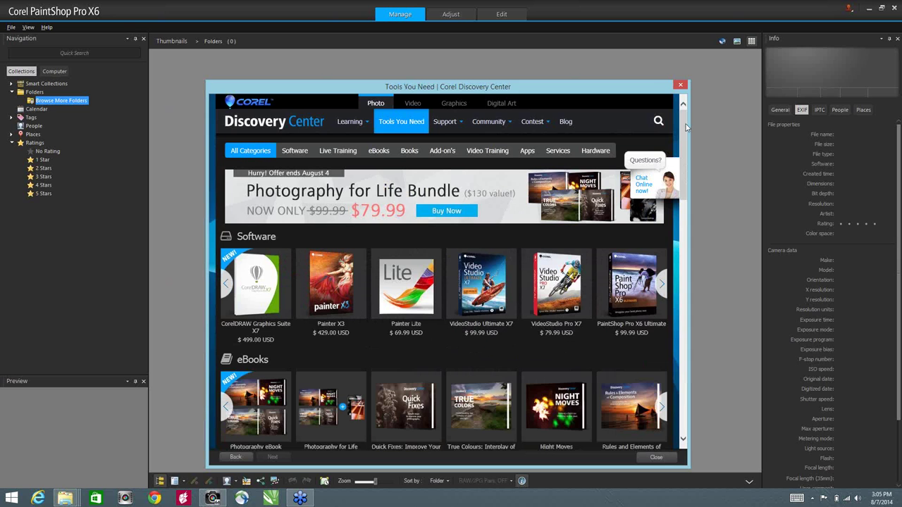
scroll(687, 184, down, 3)
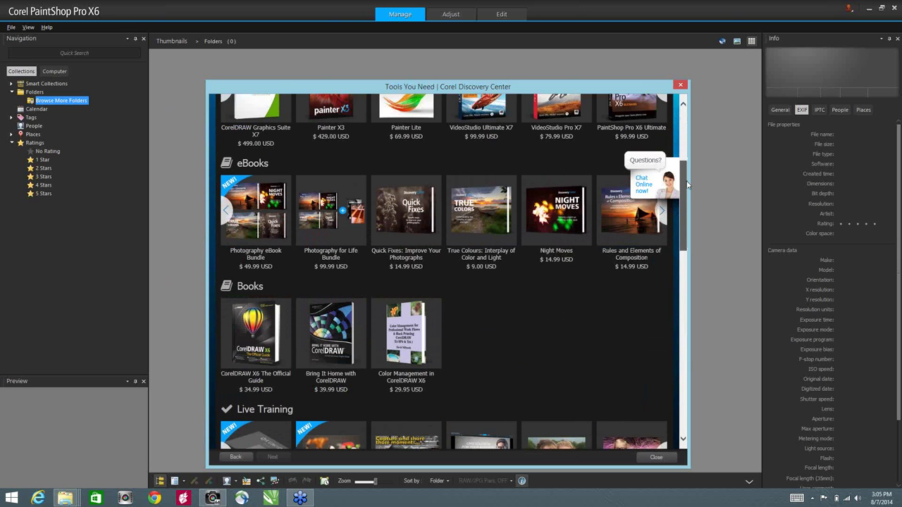
scroll(688, 184, down, 1)
scroll(687, 188, down, 1)
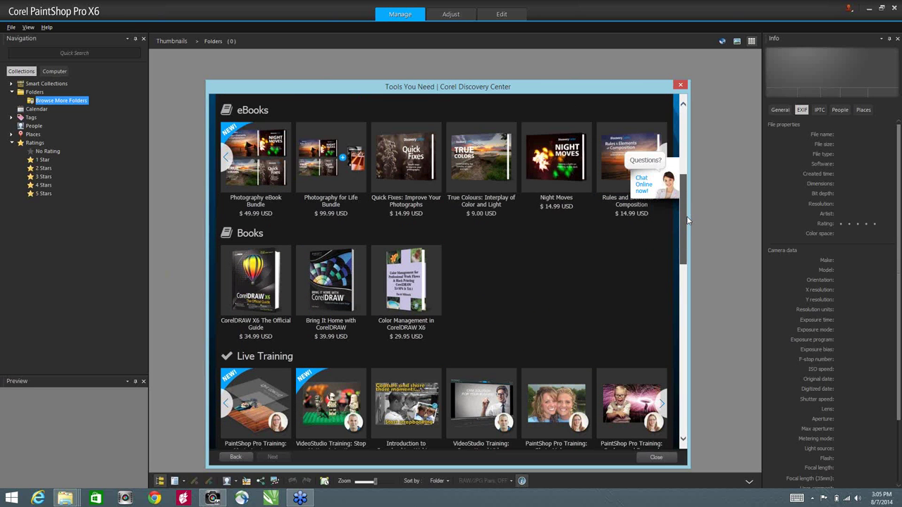
scroll(688, 221, down, 4)
scroll(687, 246, down, 3)
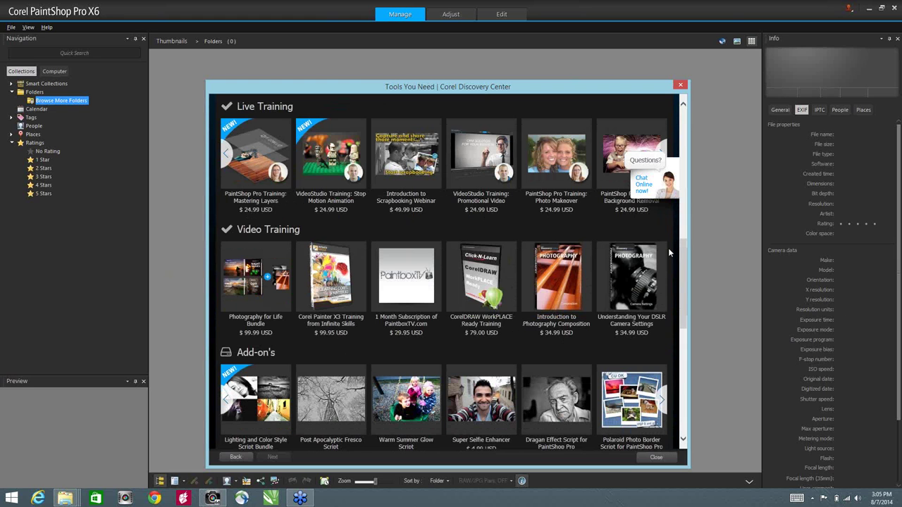
click(680, 85)
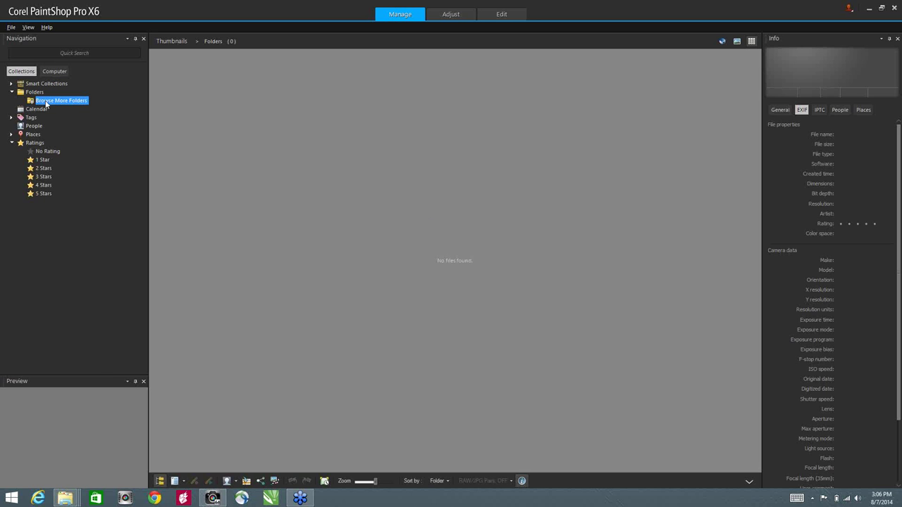
Add the TMS folder from the desktop to the Folders collection.
click(67, 101)
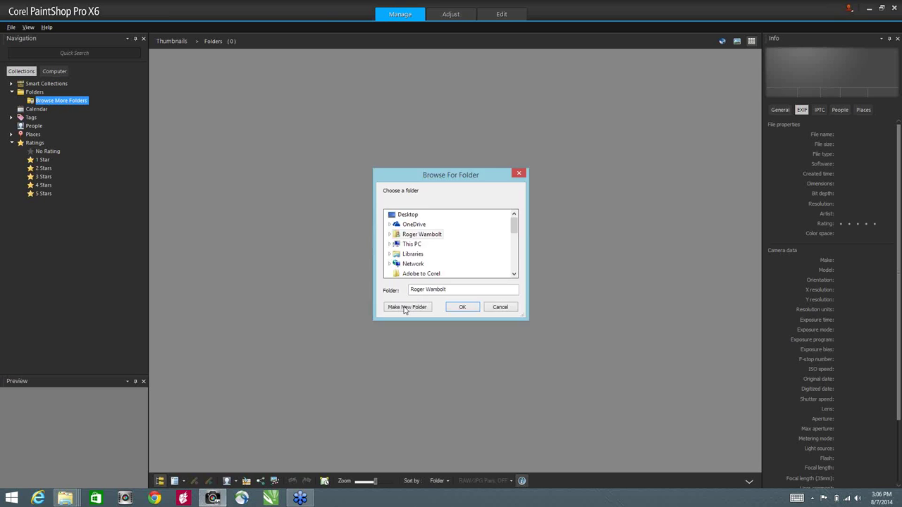
scroll(514, 271, down, 1)
scroll(514, 271, down, 5)
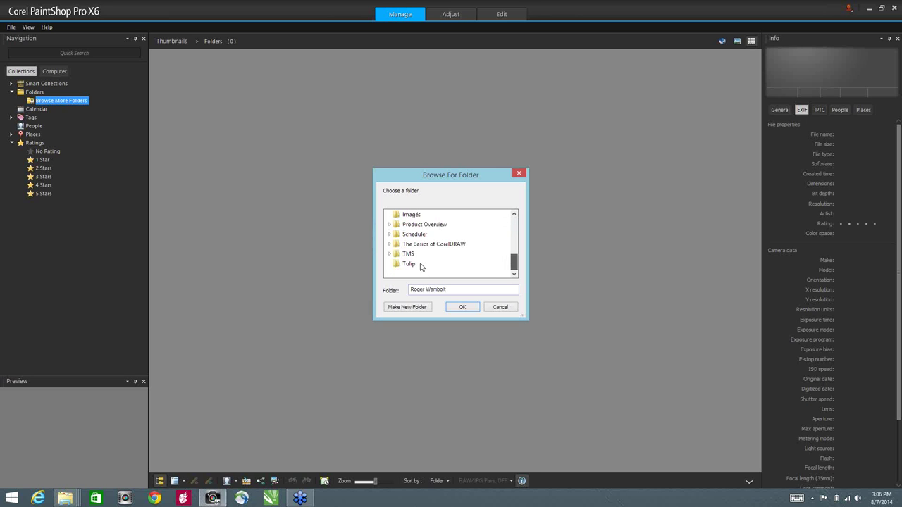
click(408, 262)
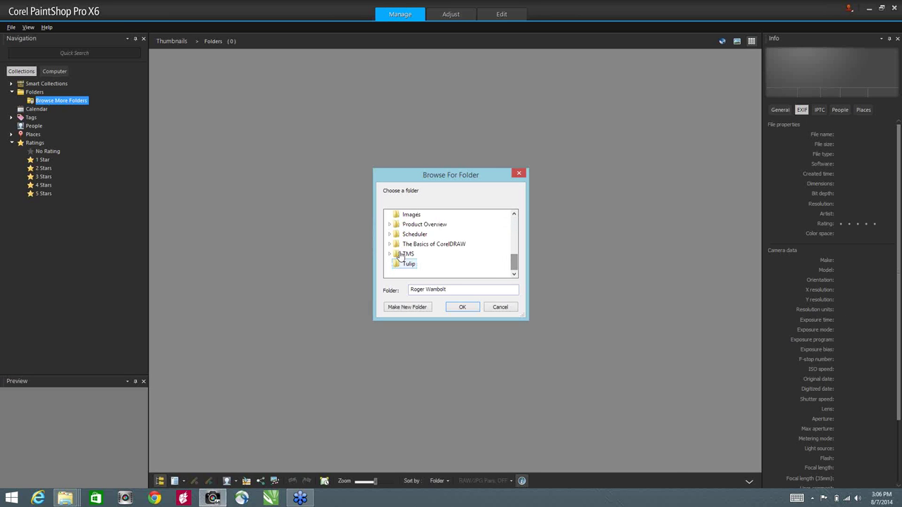
click(463, 308)
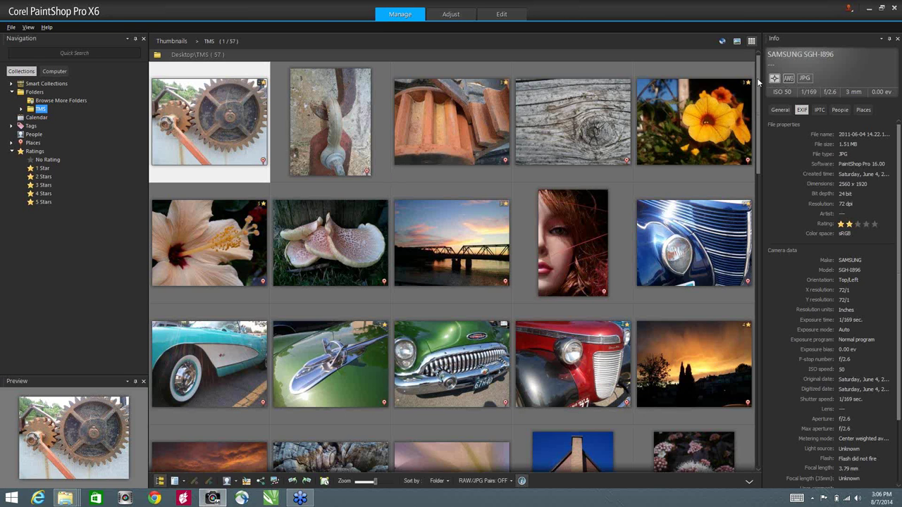
Switch the TMS folder from thumbnails to preview mode and reduce the gear photo's zoom to 27%.
scroll(761, 131, down, 3)
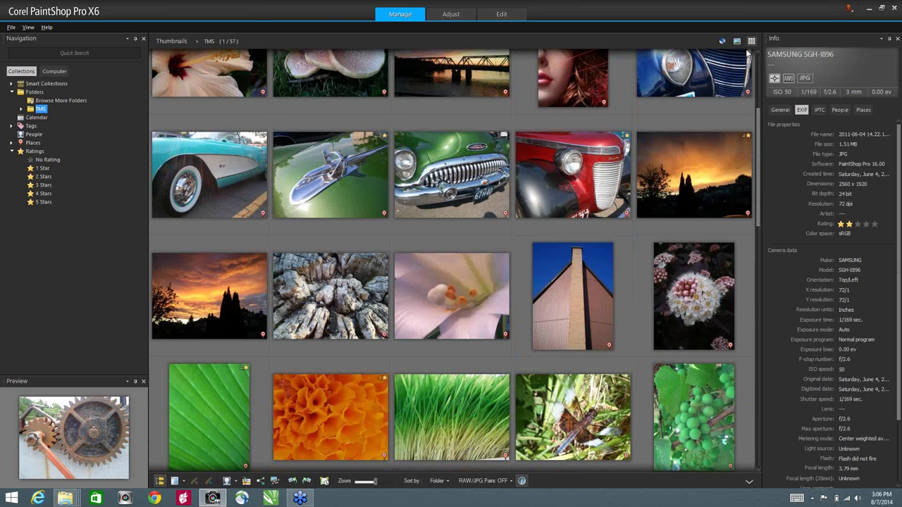
click(737, 42)
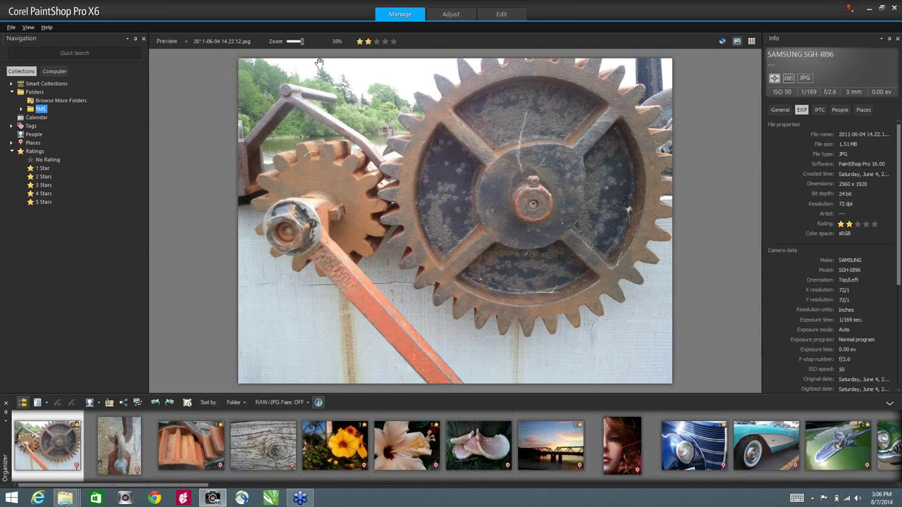
drag(301, 44, 301, 41)
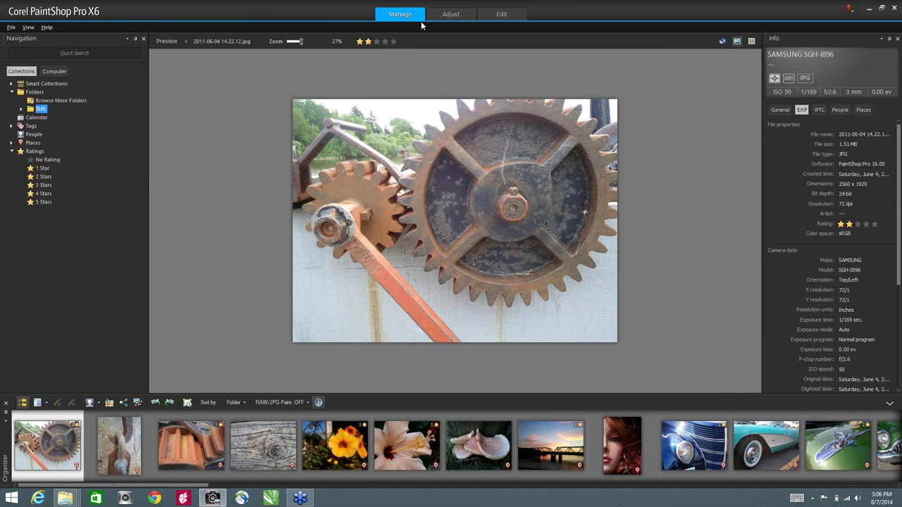
Filter the photos by the 3 Stars, 5 Stars and No Rating categories, ending on the main Ratings entry.
click(44, 186)
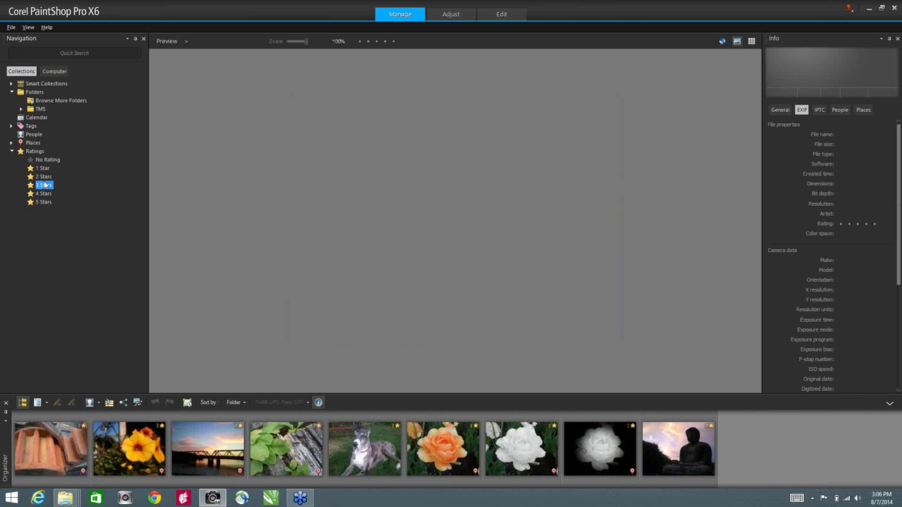
key(Up)
click(45, 202)
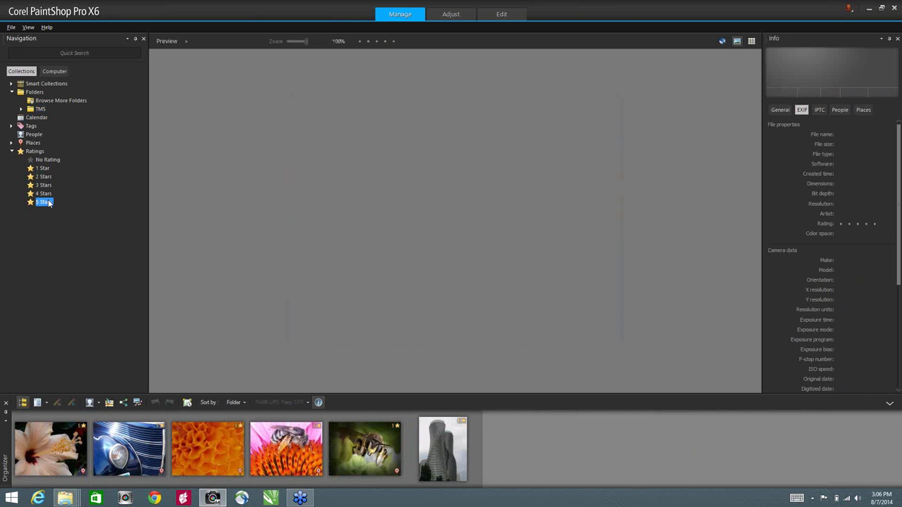
click(47, 161)
click(33, 151)
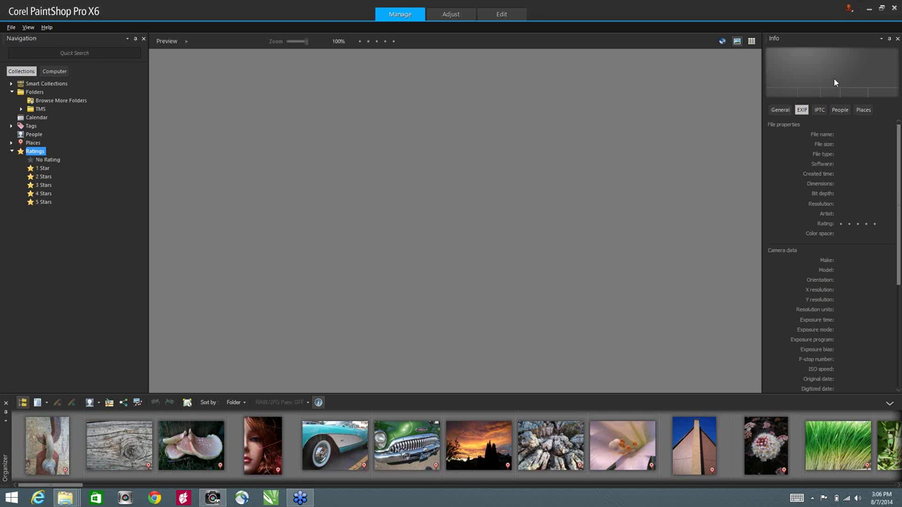
Preview the green Buick photo and view its People and Places information.
click(413, 456)
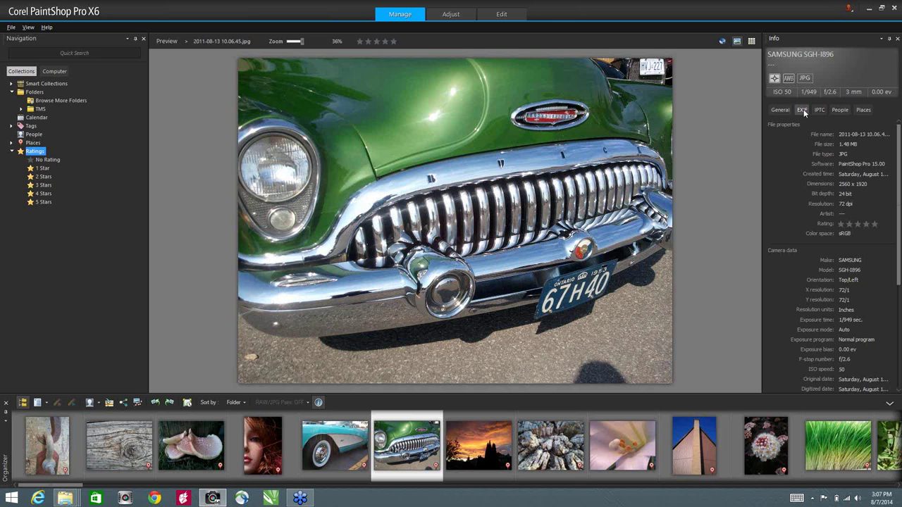
click(840, 110)
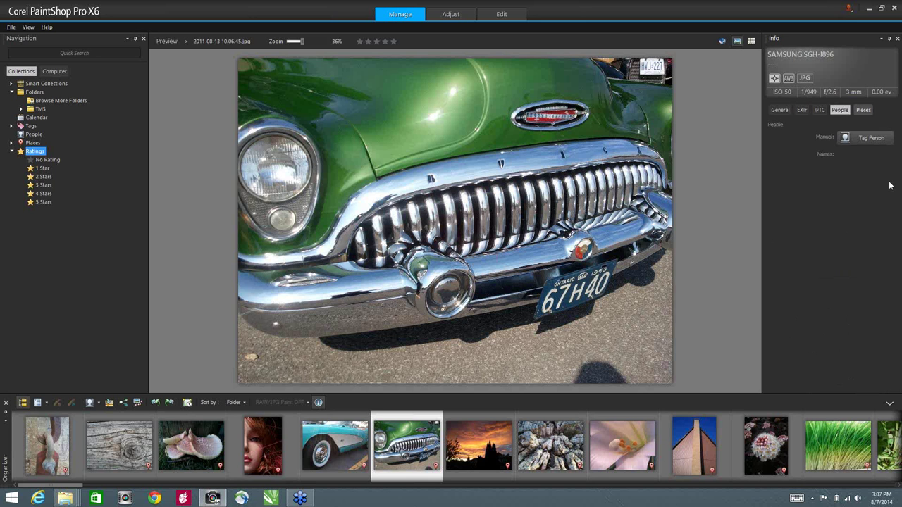
click(863, 110)
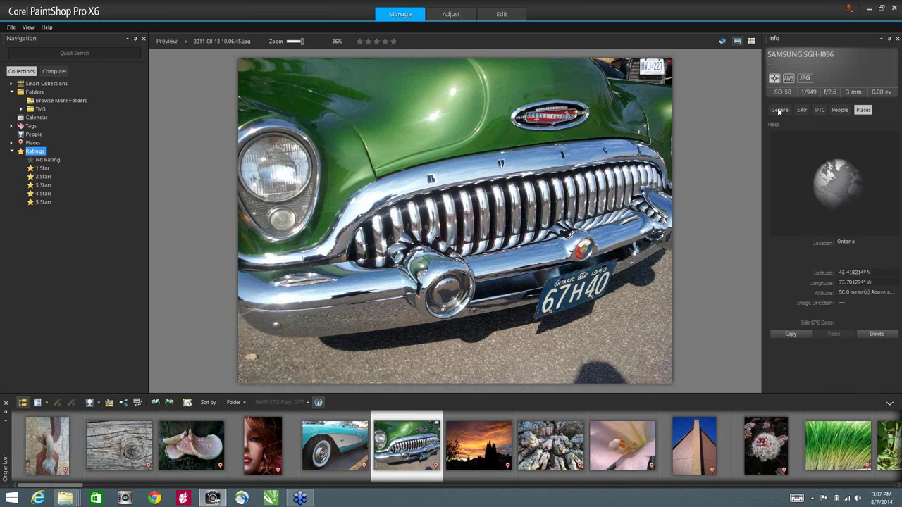
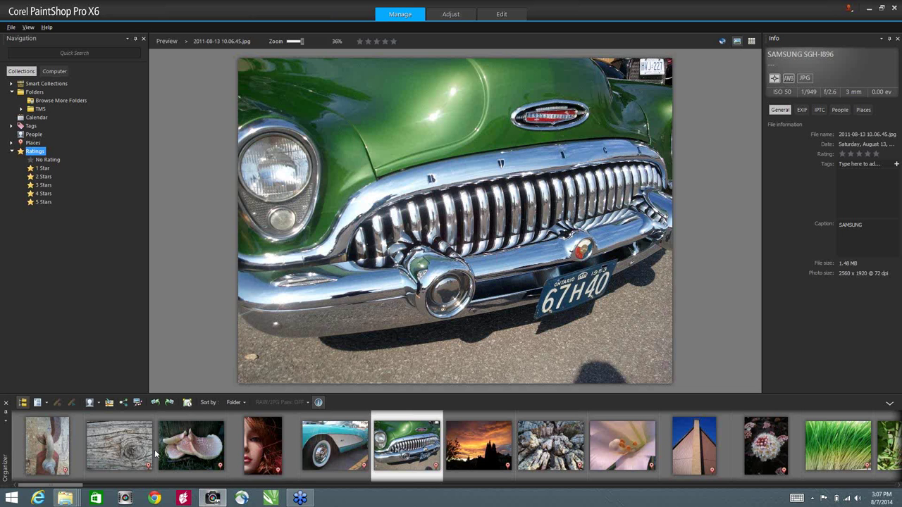
Select the first six photos, from the chain link to the green Buick, and view their photo sharing options without uploading.
click(32, 446)
shift+click(407, 445)
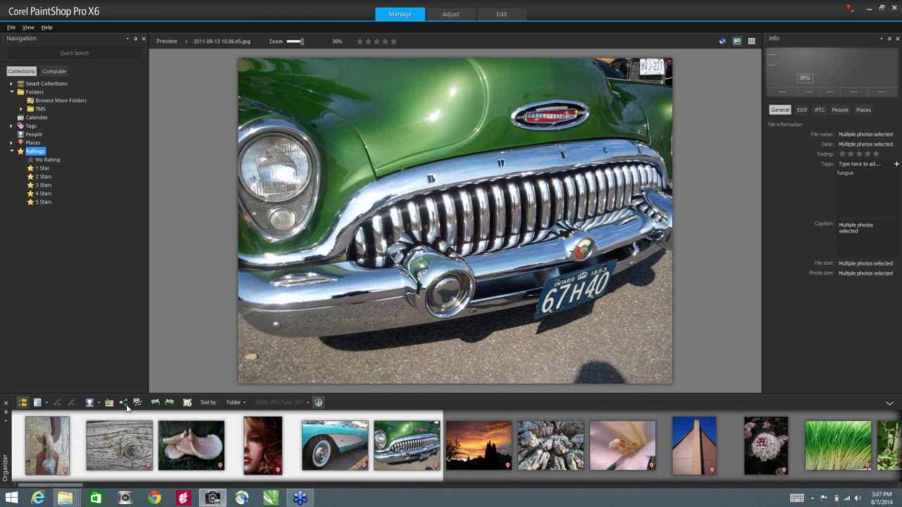
click(125, 404)
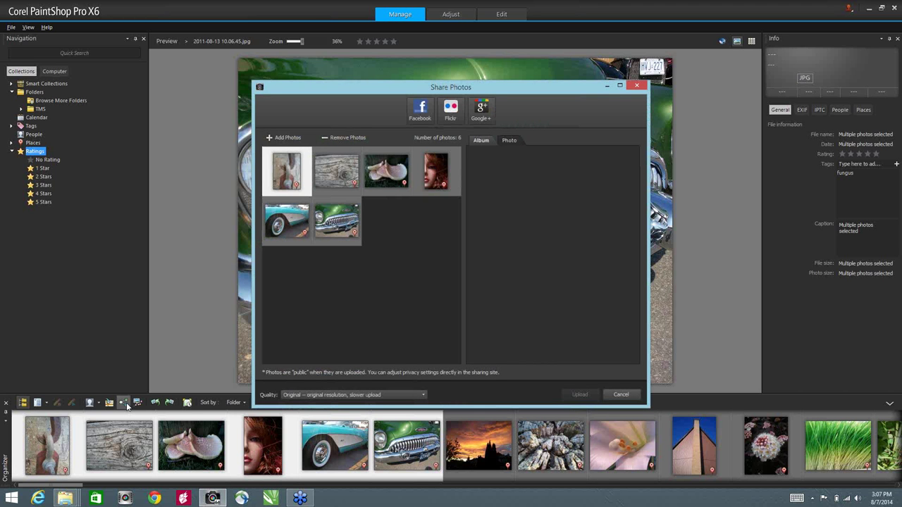
click(637, 87)
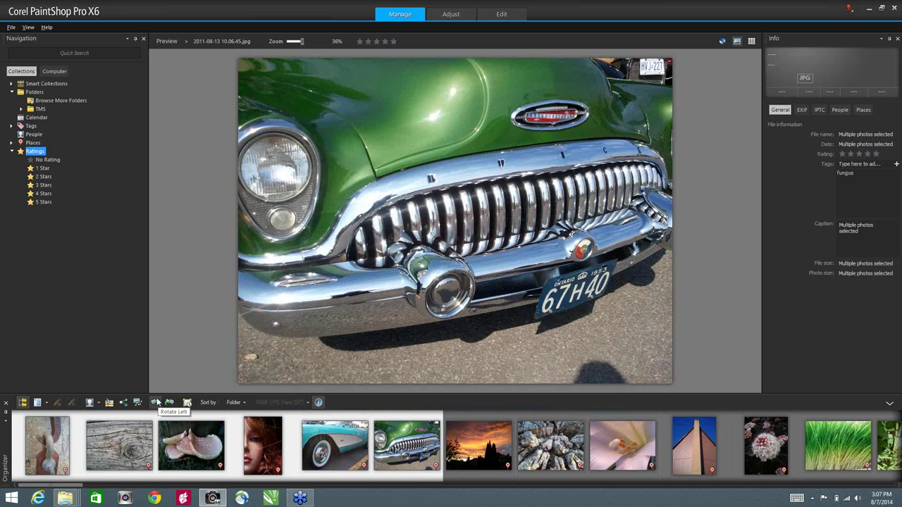
Open the weathered wood photo full screen, zoom it out slightly and give it a 4-star rating.
double_click(132, 449)
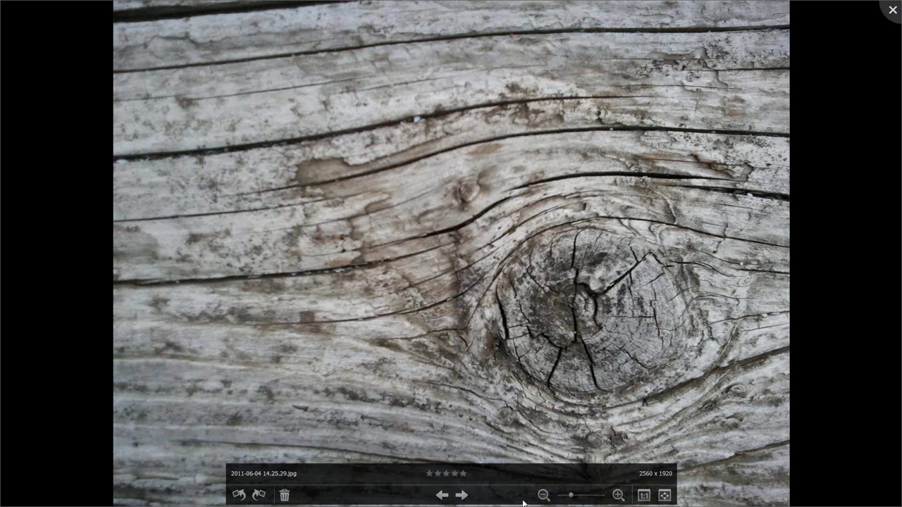
click(577, 497)
click(569, 498)
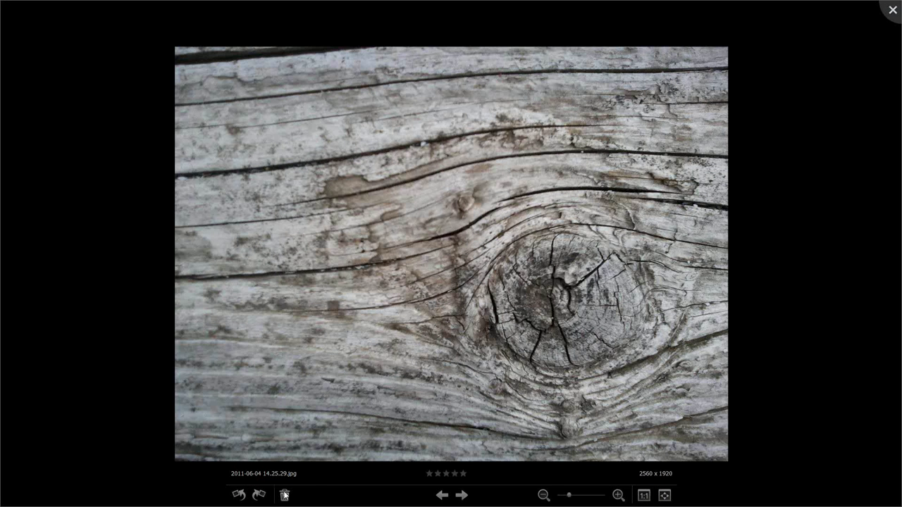
click(455, 473)
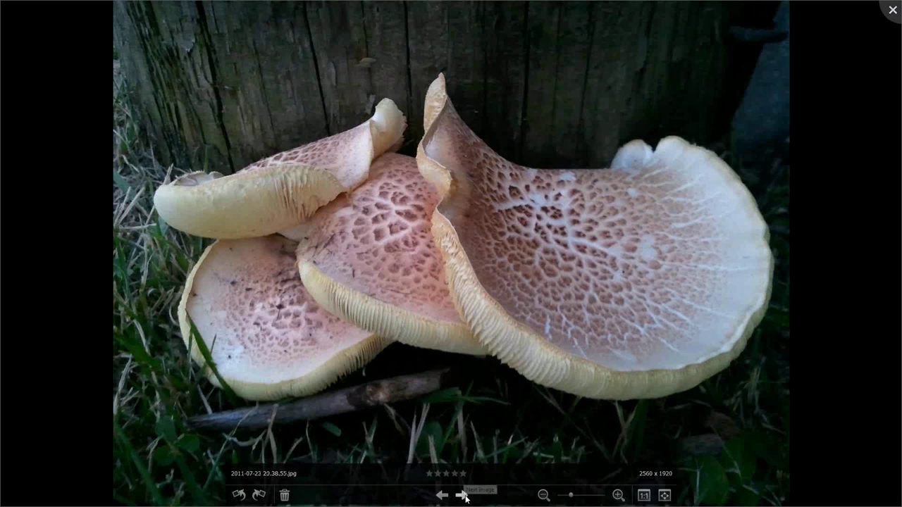
Advance through the full-screen photos to the rock formation photo and leave the full-screen view.
click(462, 495)
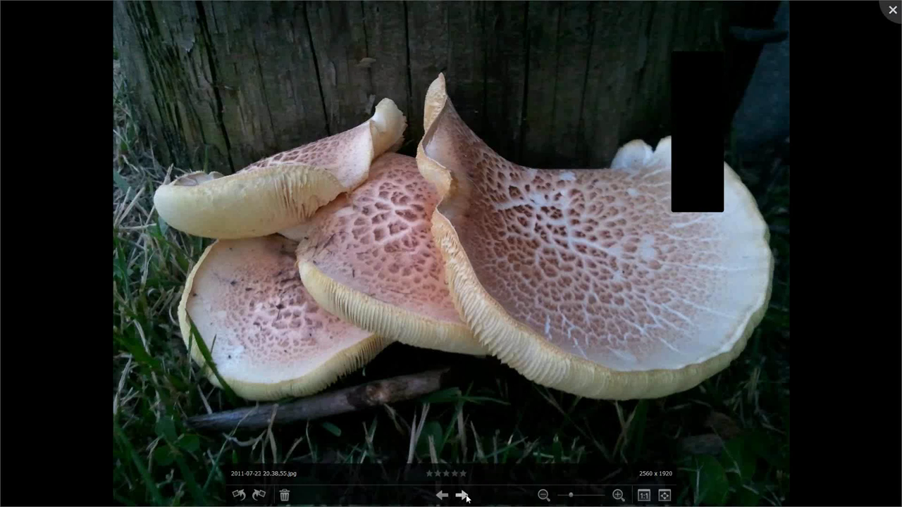
click(462, 495)
click(462, 495)
click(462, 495)
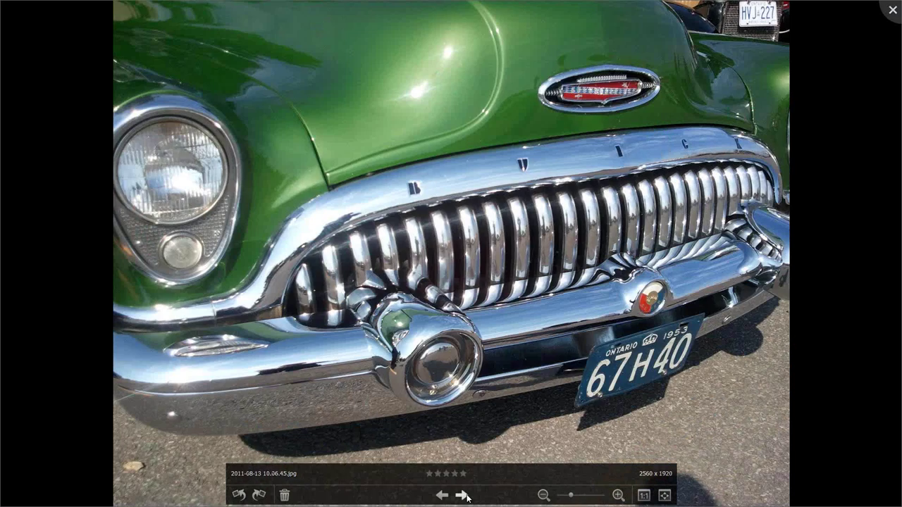
click(462, 495)
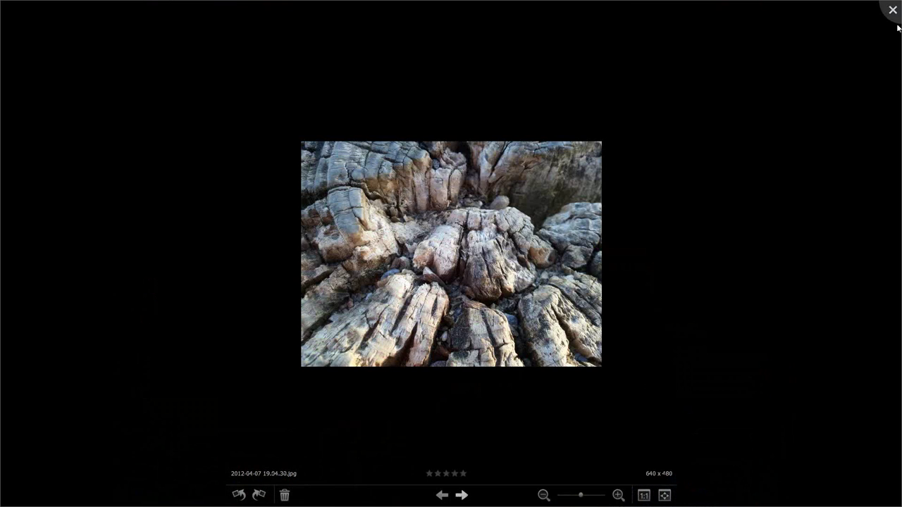
click(892, 10)
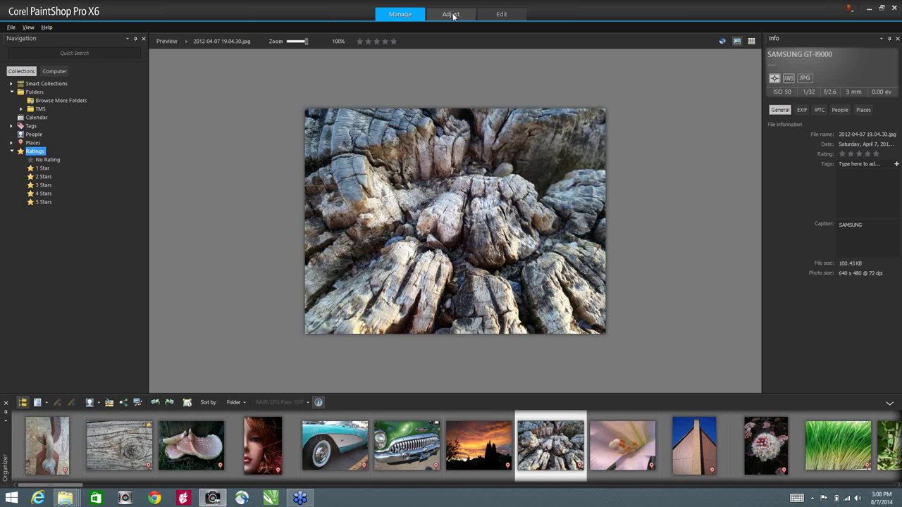
In the Adjust workspace, show the Navigation palette and set it to auto-hide at the window's edge.
double_click(450, 174)
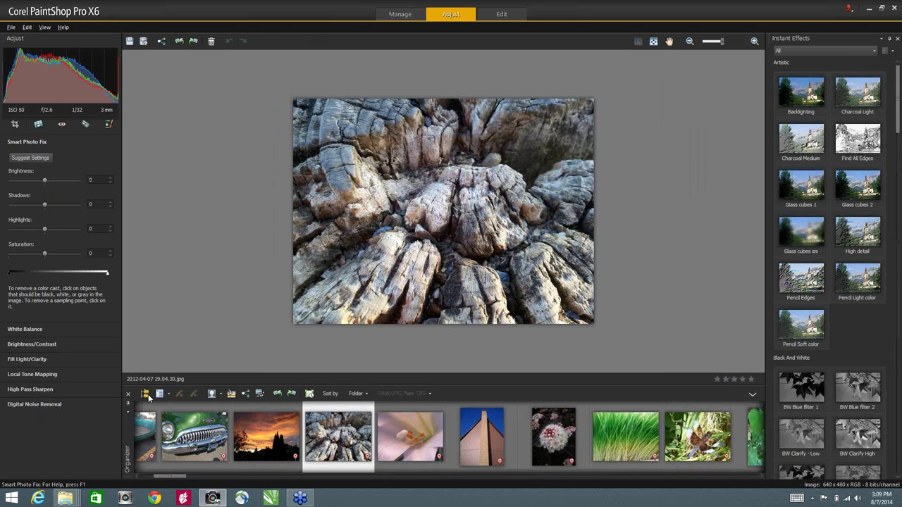
click(146, 395)
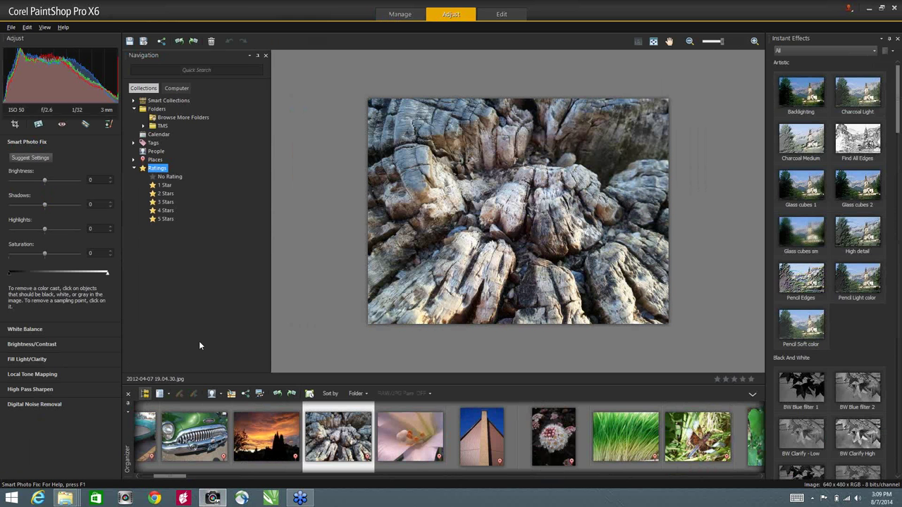
click(261, 55)
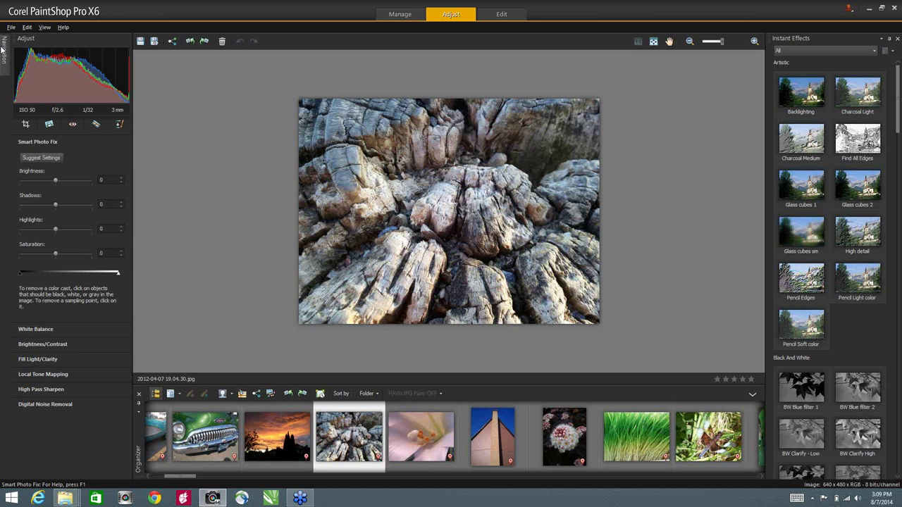
mouse_move(2, 49)
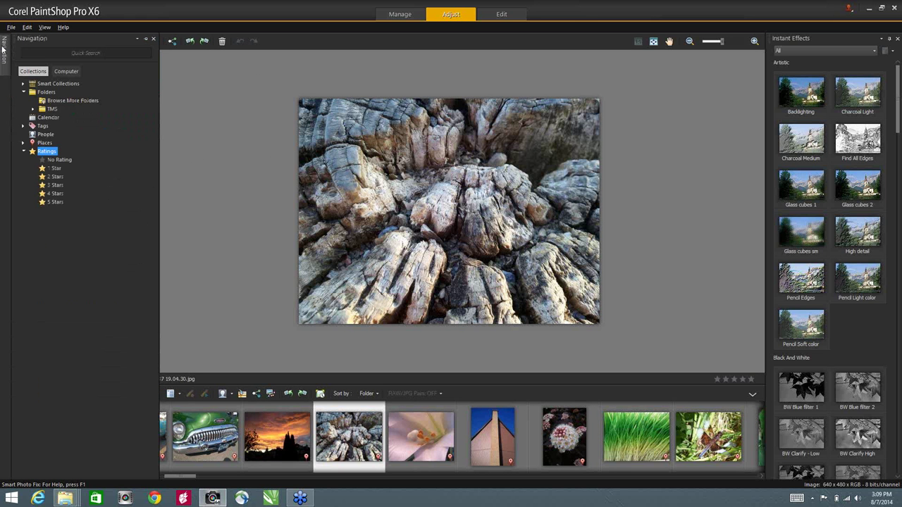
Open the twin towers photo from the 02-Effects folder under TMS, setting its saturation to 64 and white balance temperature to 6727.
click(33, 109)
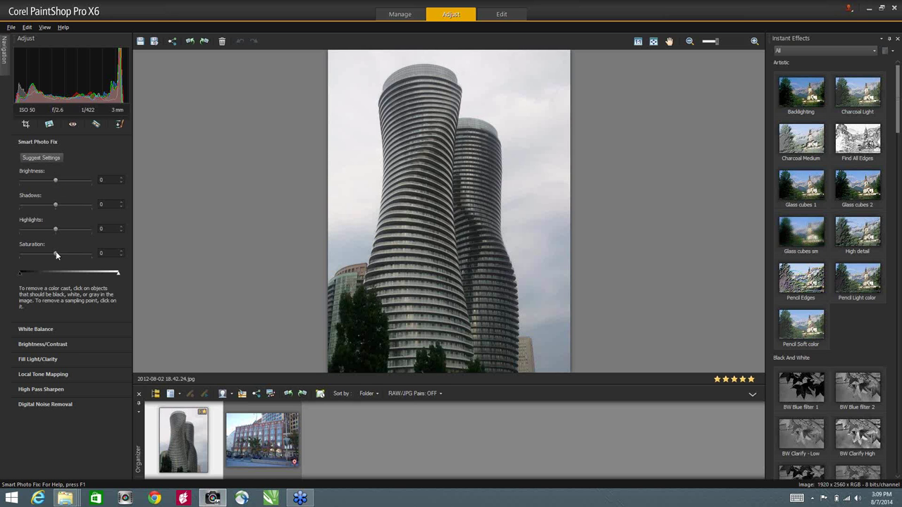
drag(67, 252, 74, 252)
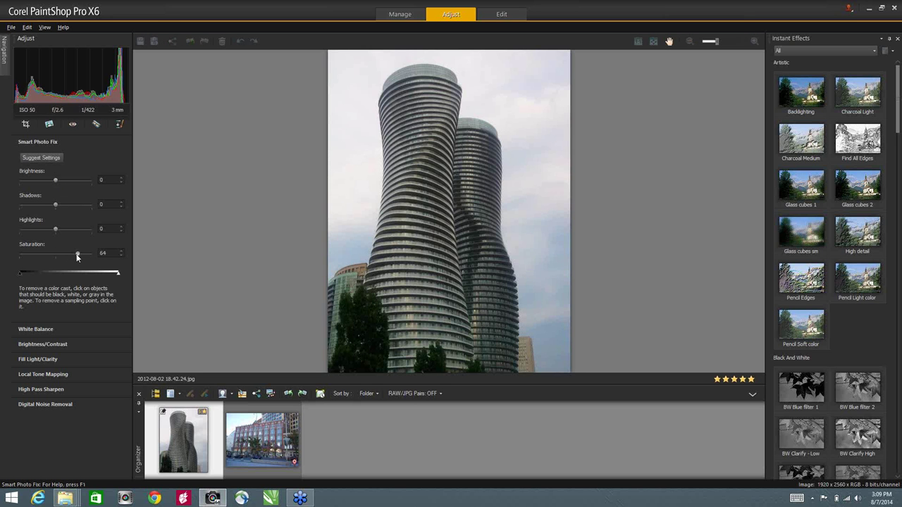
click(37, 329)
drag(54, 183, 71, 183)
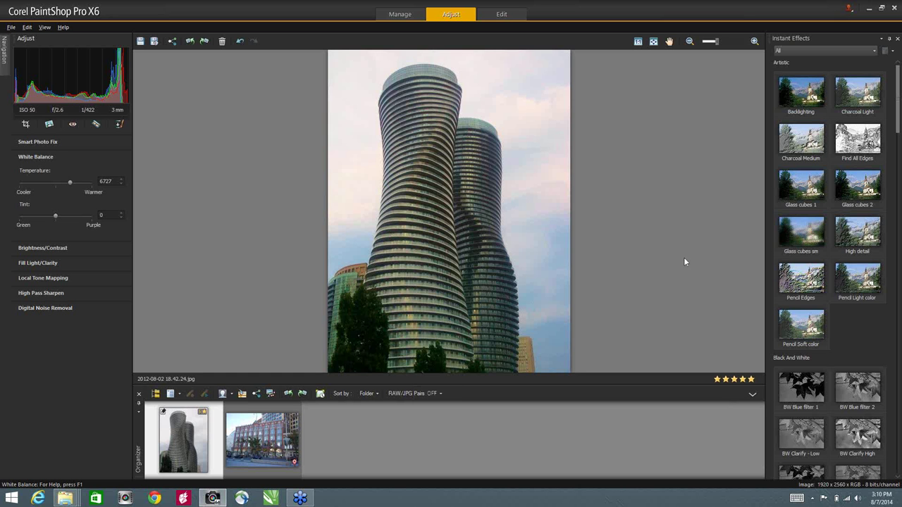
Show the Portrait instant effects and apply Neon glow to the twin towers photo, dismissing the Getting Started guide.
click(866, 52)
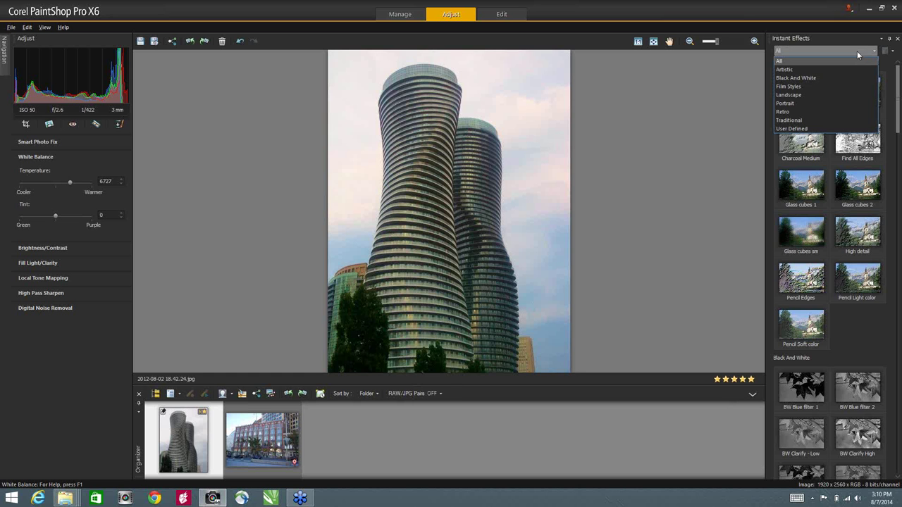
click(793, 103)
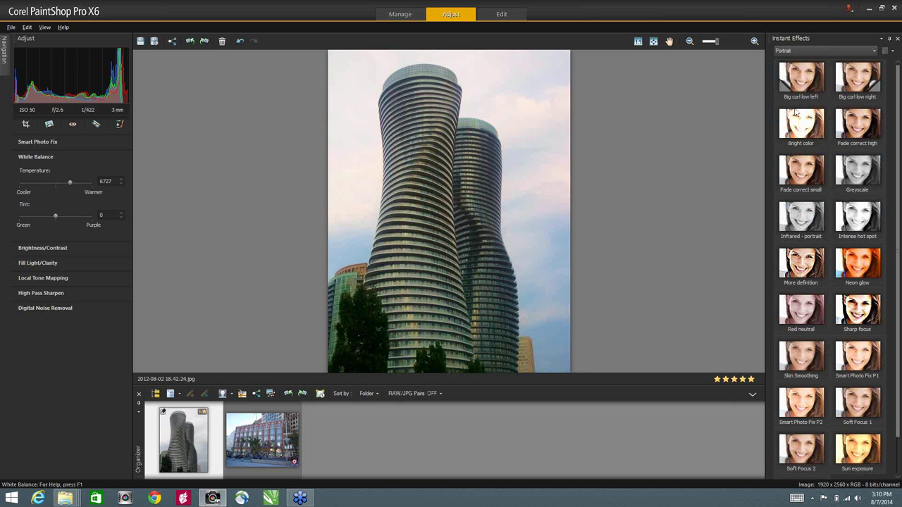
click(808, 171)
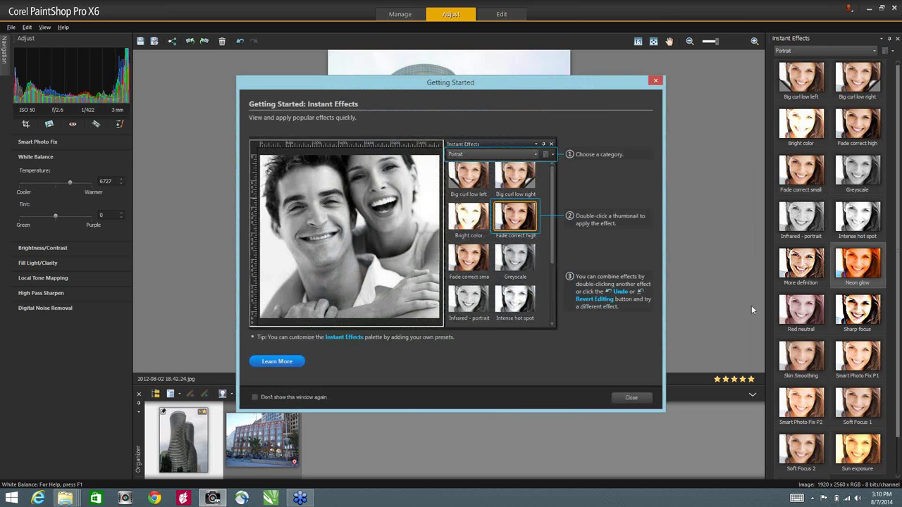
click(631, 398)
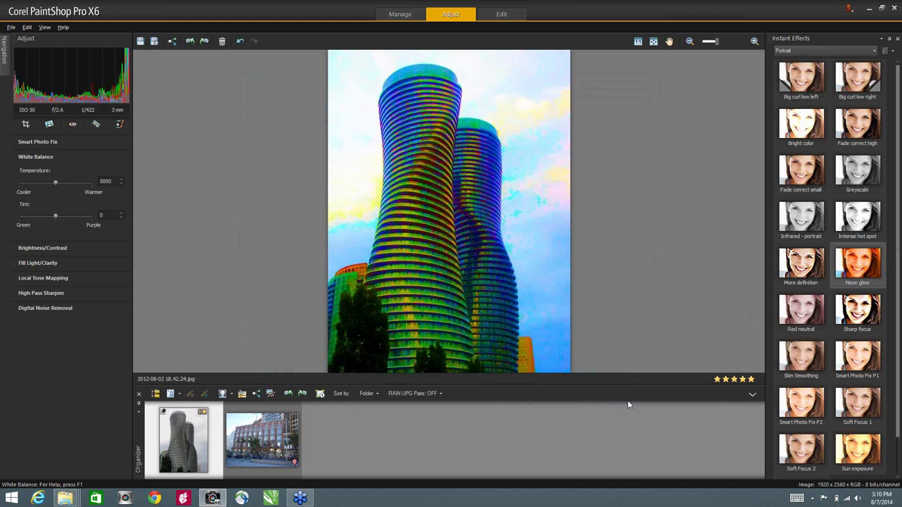
Switch to the Edit workspace without saving the changes to the twin towers photo.
click(500, 16)
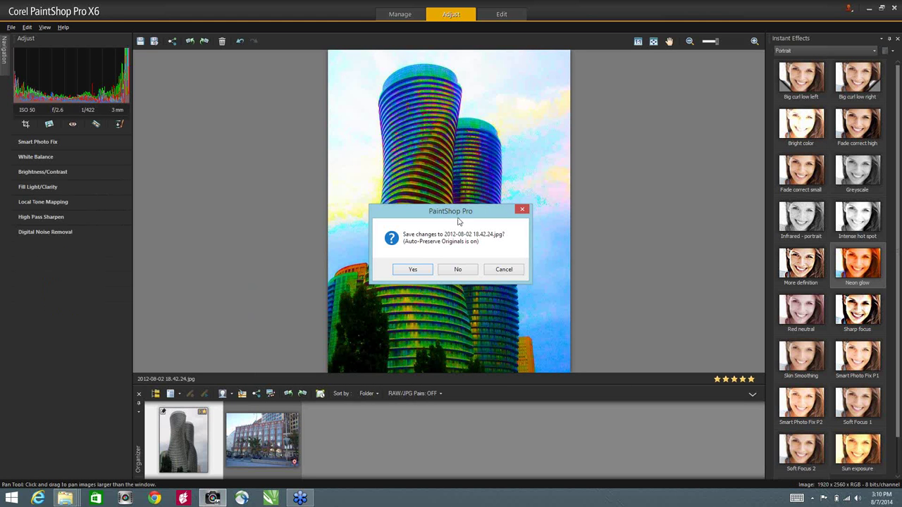
click(458, 270)
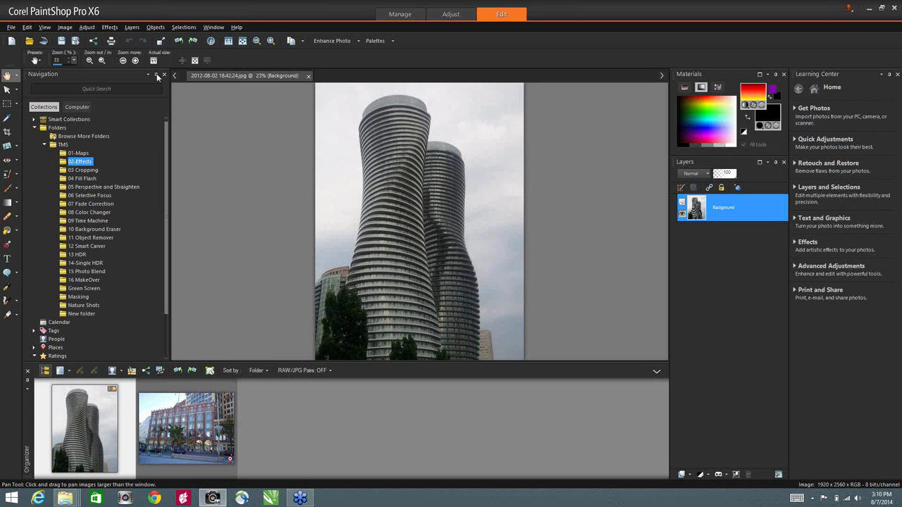
List the photos of the 03 Cropping folder and close the Learning Center and Materials palettes.
click(84, 172)
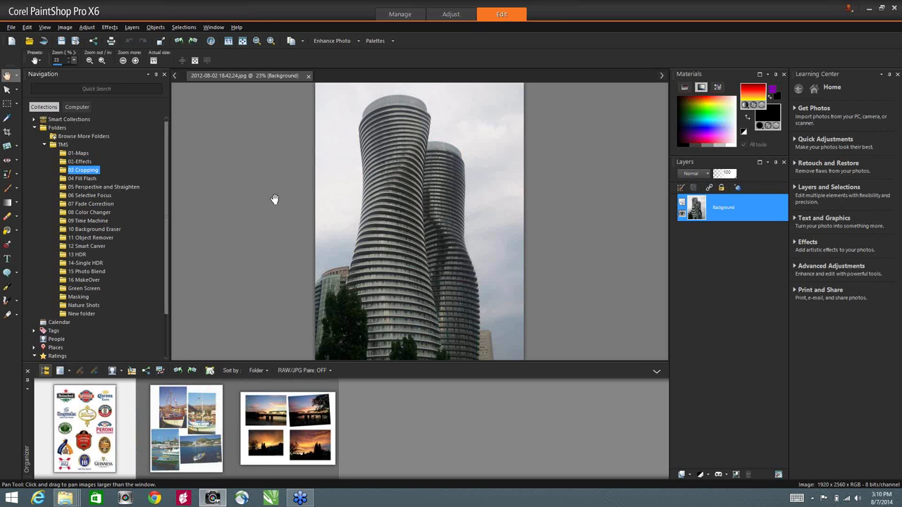
click(897, 75)
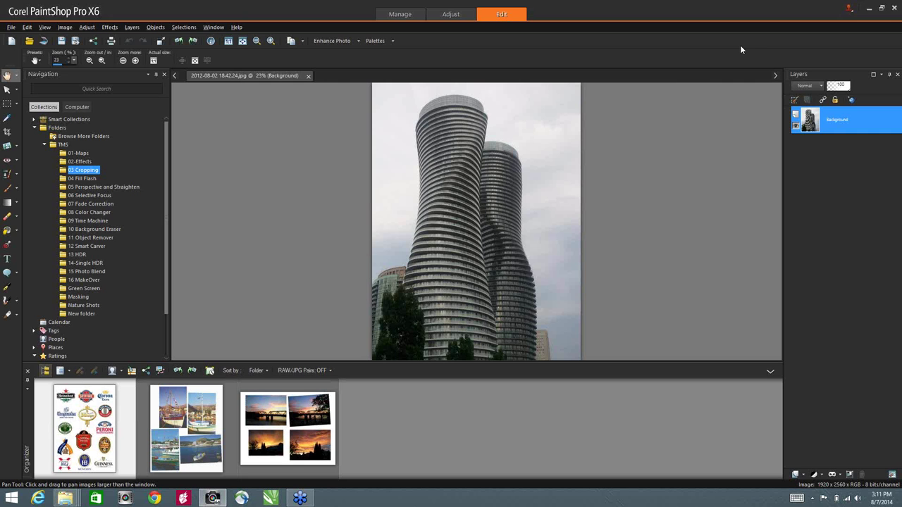
click(11, 27)
click(44, 26)
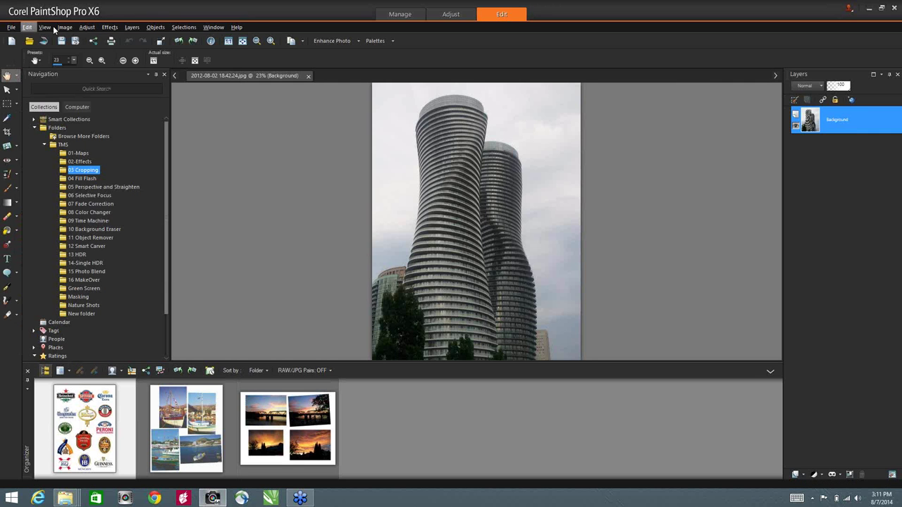
click(45, 26)
click(73, 27)
click(88, 27)
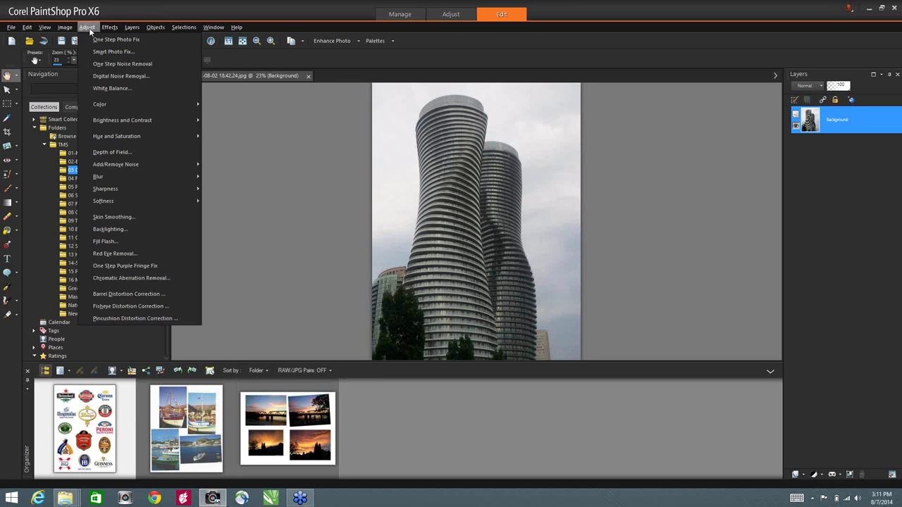
View the preference reset options for returning the application to factory settings, and leave them without resetting anything.
click(10, 28)
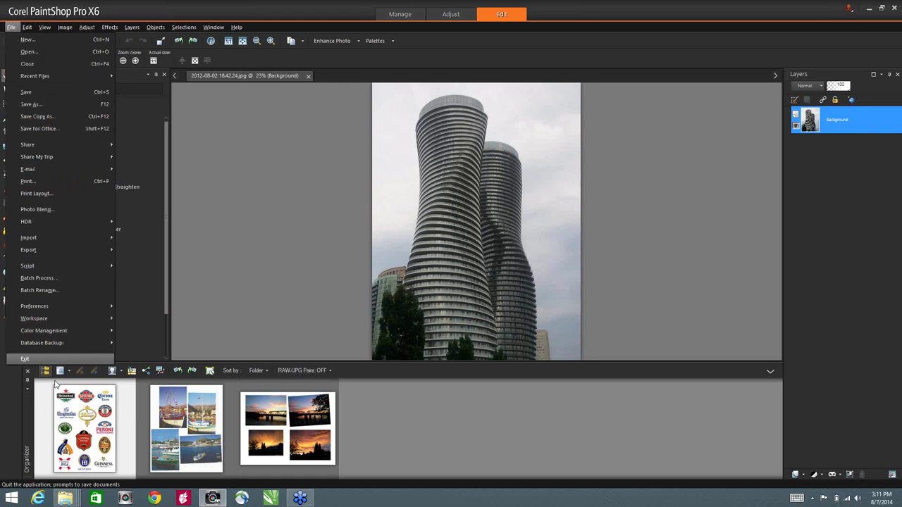
mouse_move(46, 308)
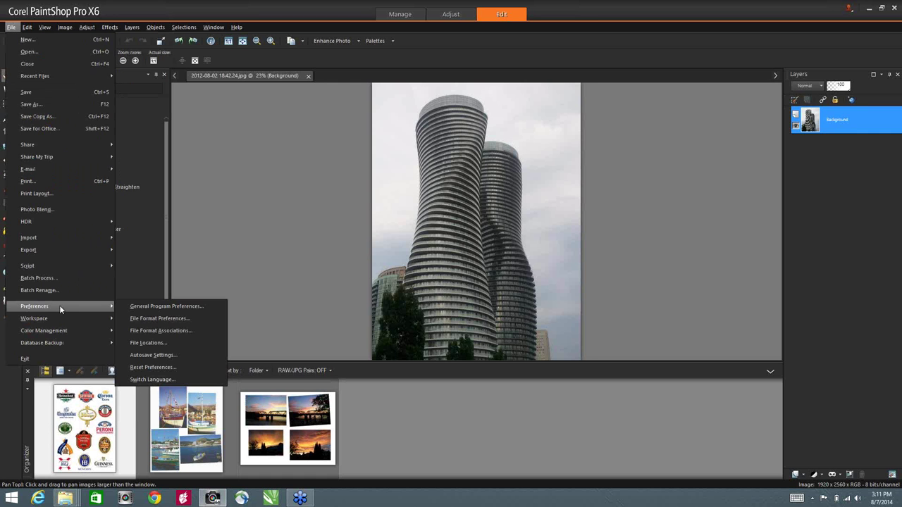
click(157, 367)
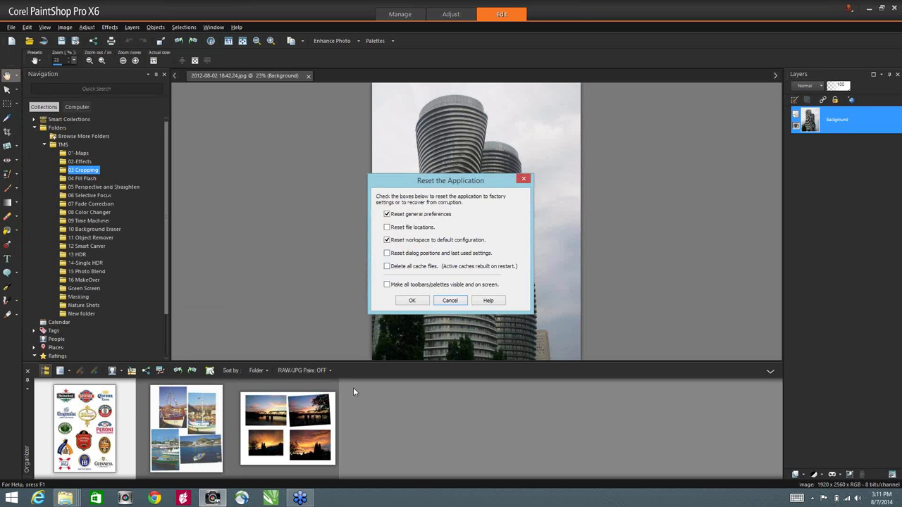
click(523, 179)
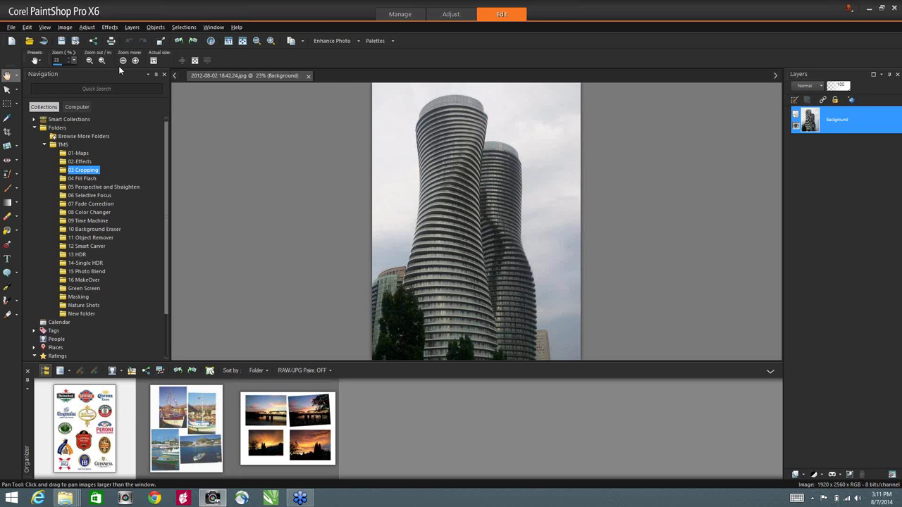
Examine the options of the Selection and Dropper tools and the tools grouped with Straighten and Red Eye.
click(7, 104)
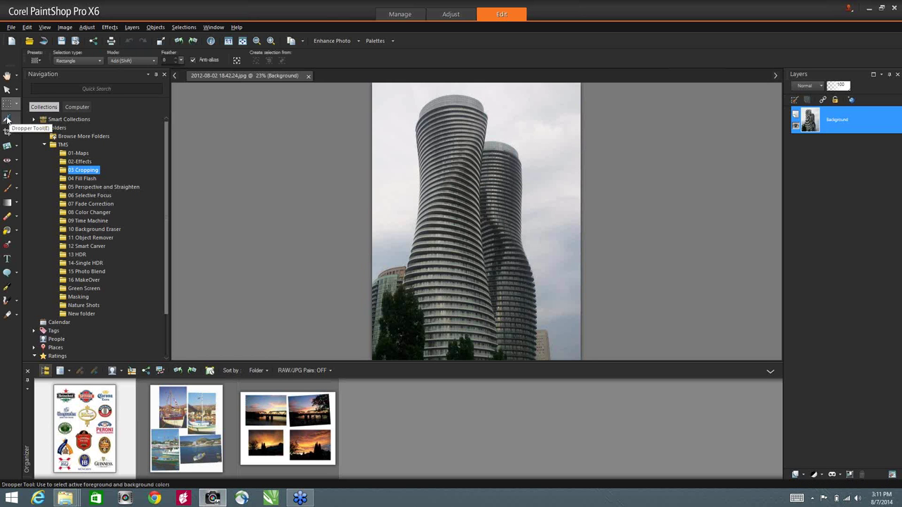
click(7, 120)
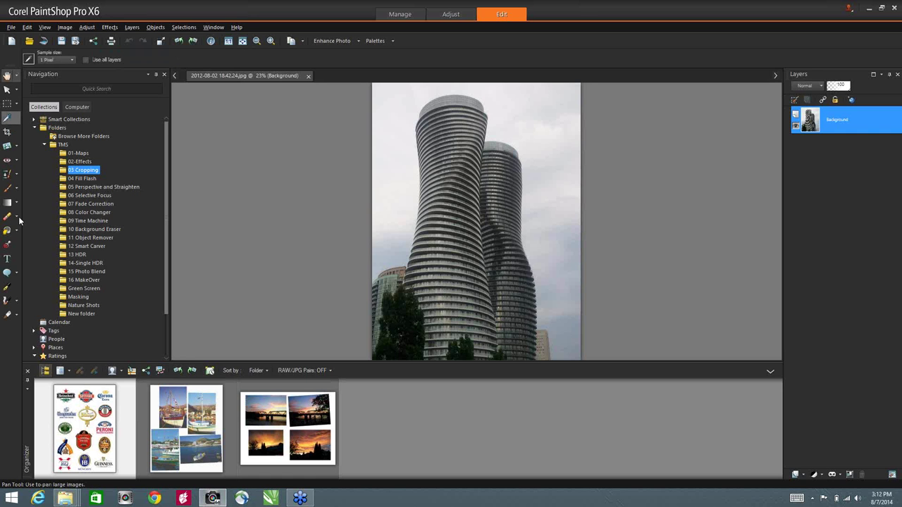
click(17, 148)
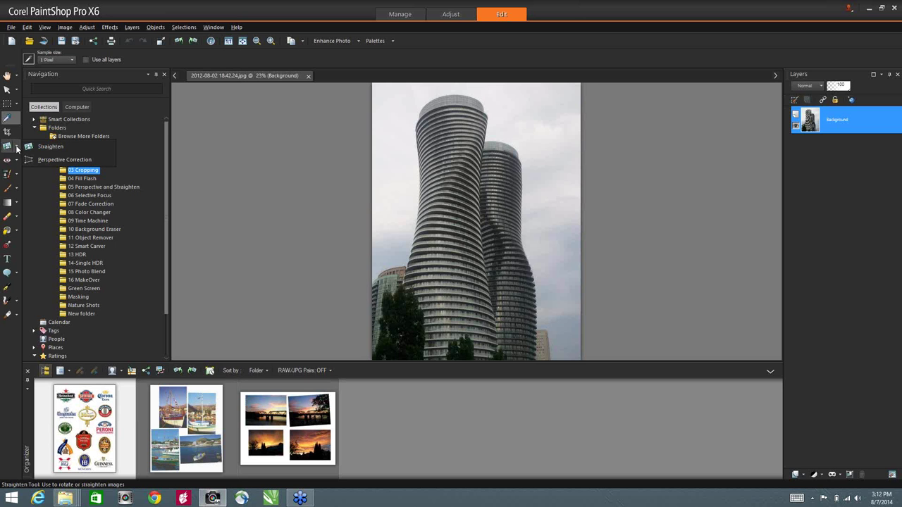
click(19, 162)
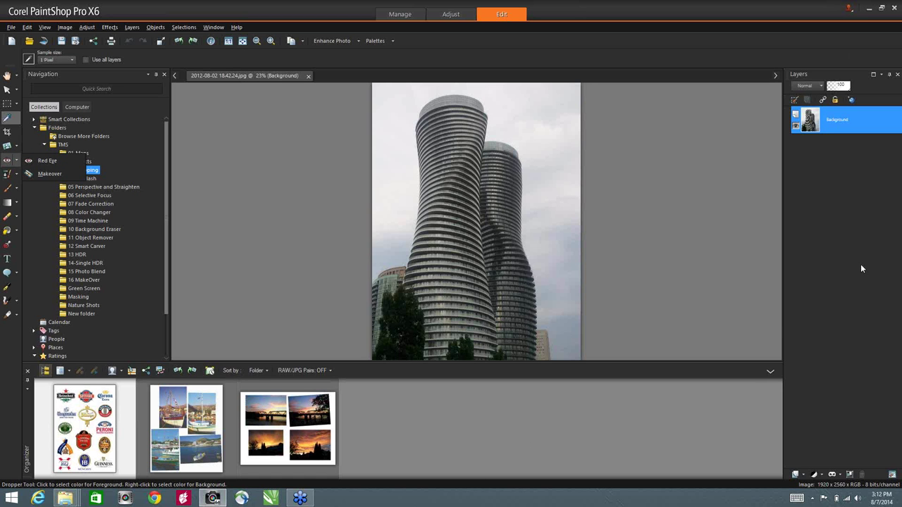
click(861, 321)
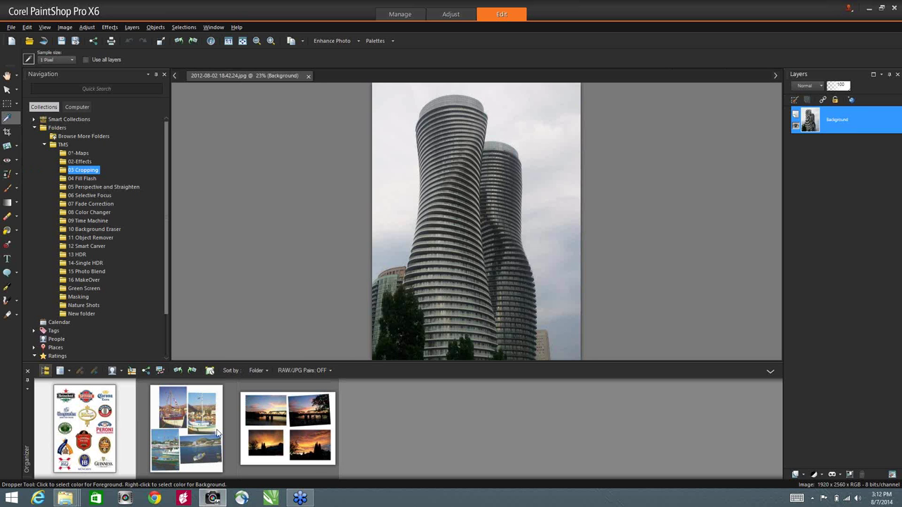
Open the beer logos image and crop the Heineken logo at 388 × 273 pixels as a new image.
double_click(90, 421)
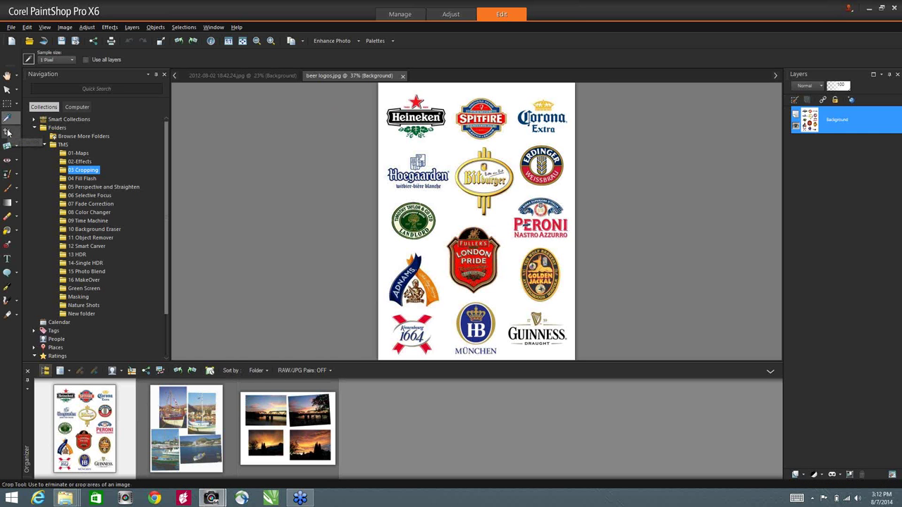
click(10, 150)
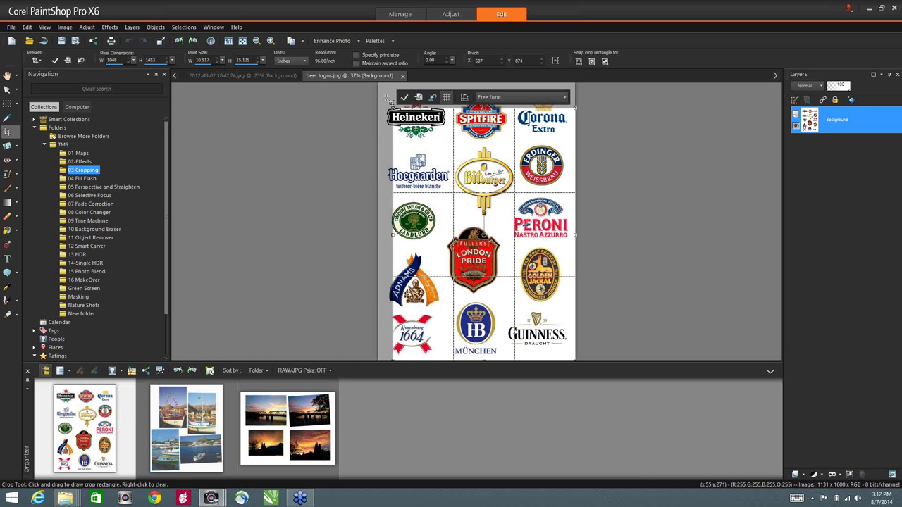
drag(385, 95, 453, 148)
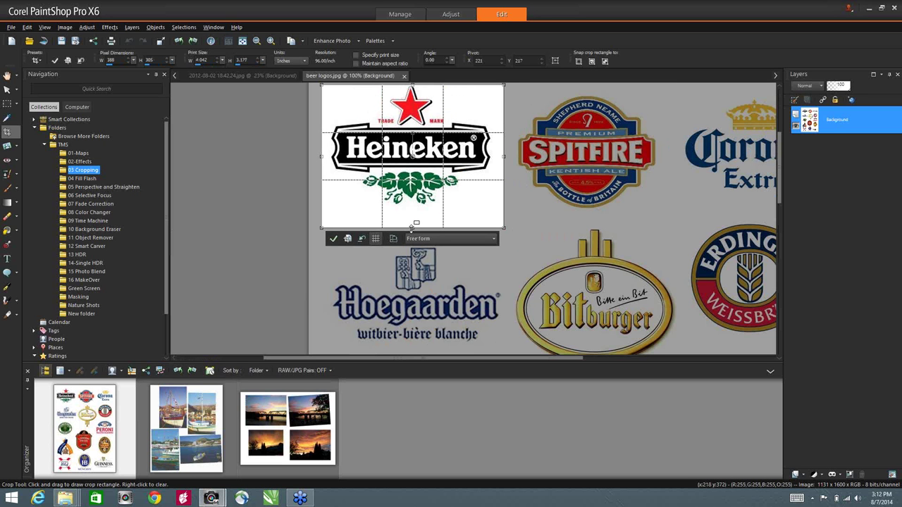
drag(412, 228, 412, 212)
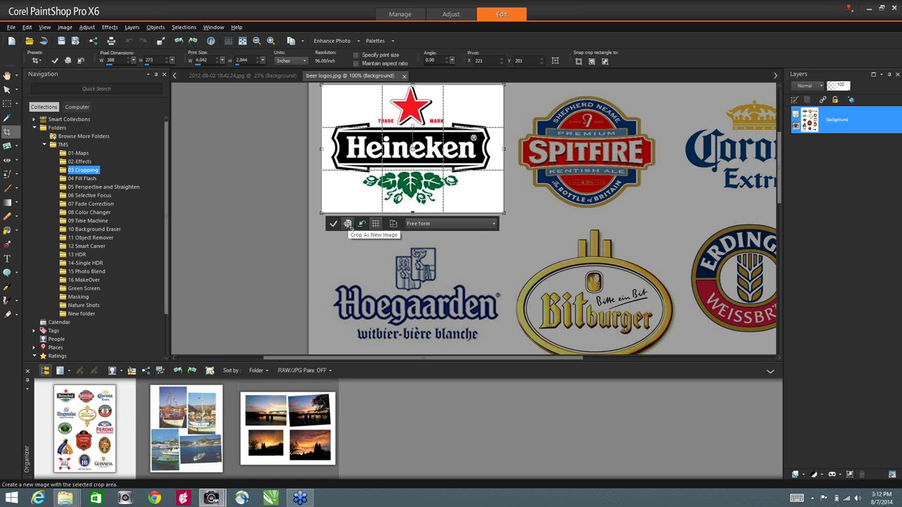
click(347, 224)
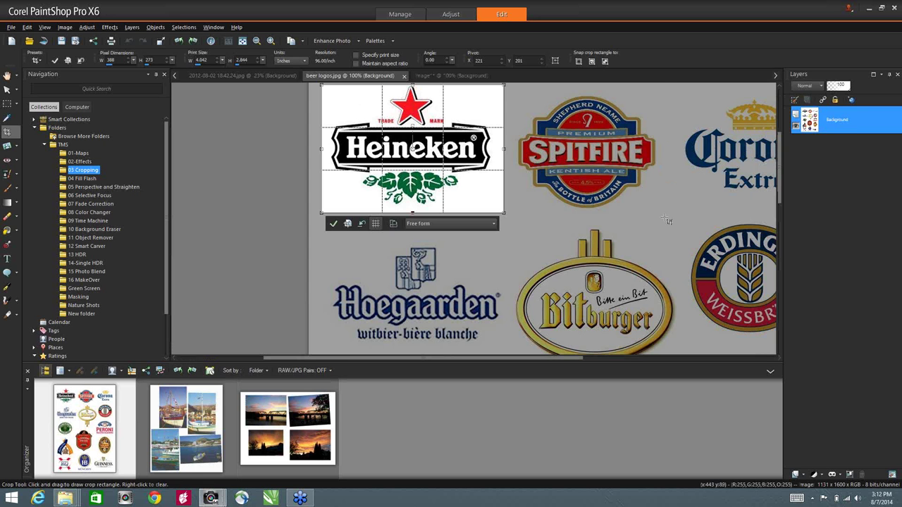
Crop the Spitfire, Hoegaarden and Erdinger logos as separate new images of about 314 × 277, 392 × 257 and 274 × 258 pixels.
drag(516, 87, 664, 217)
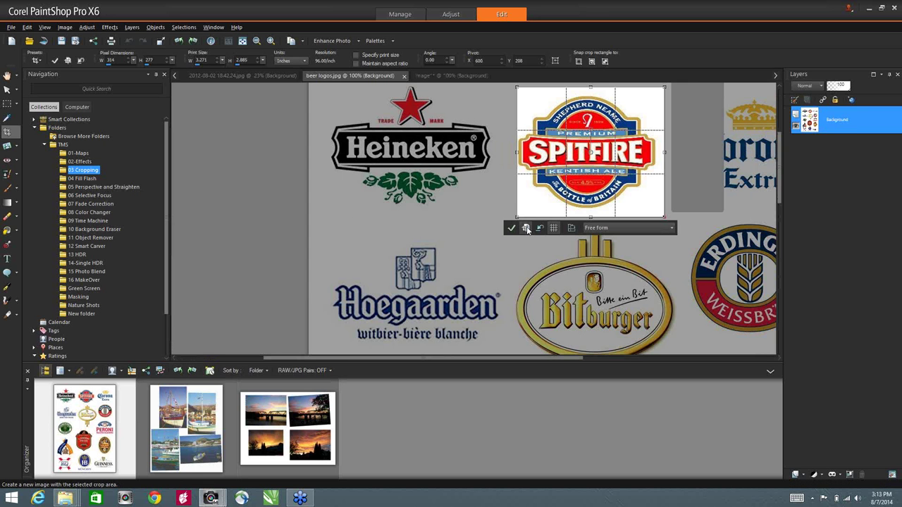
click(526, 228)
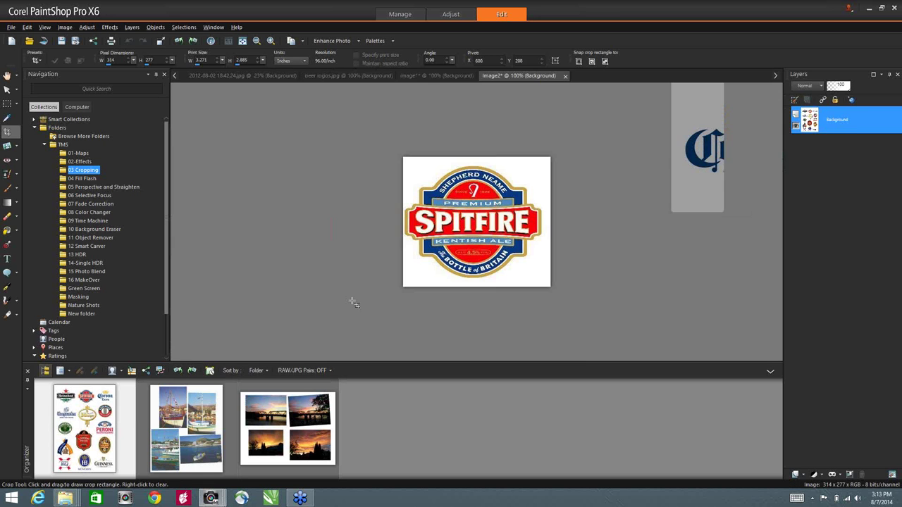
drag(322, 233, 505, 352)
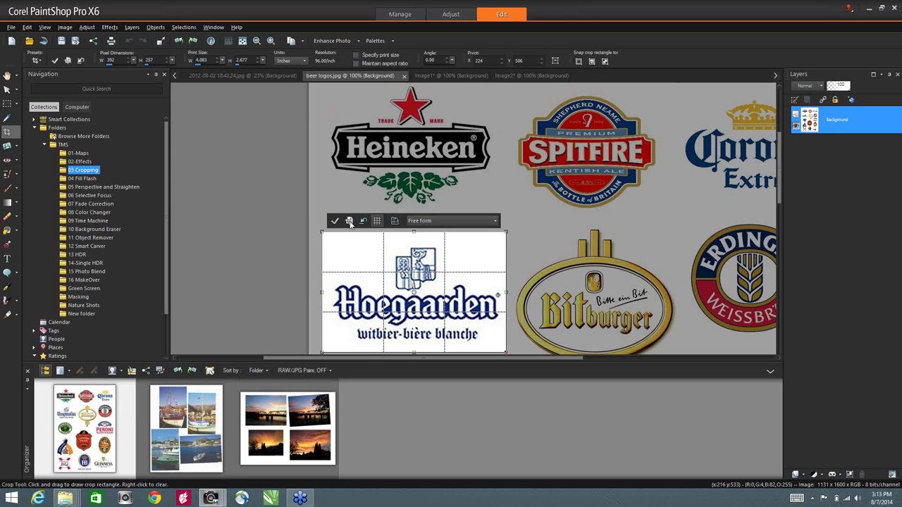
click(350, 221)
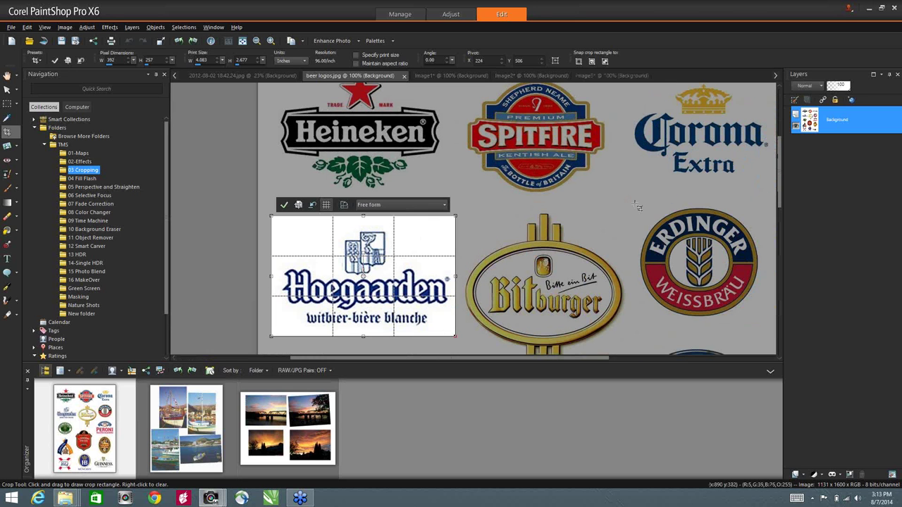
drag(629, 205, 758, 326)
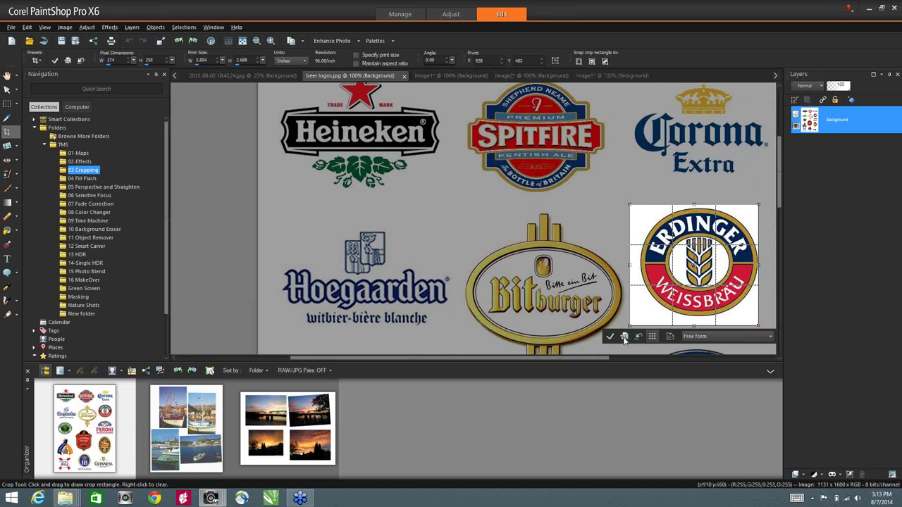
click(624, 337)
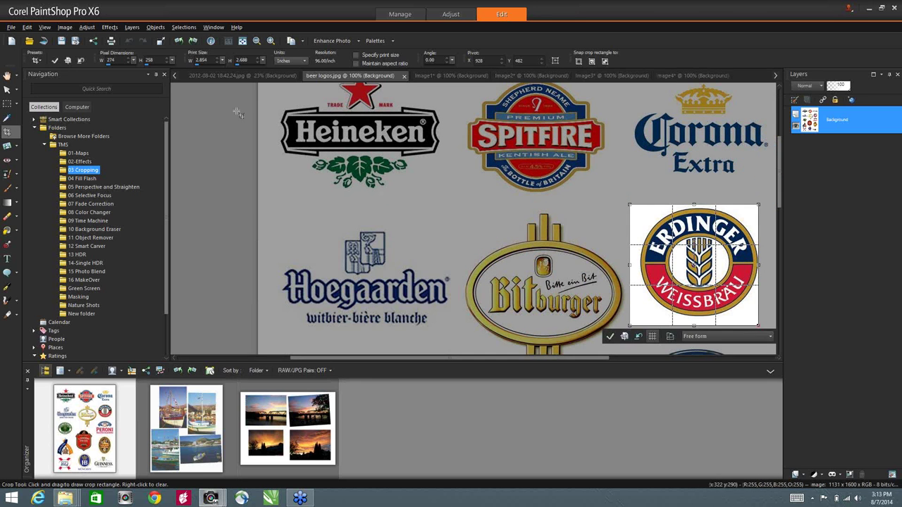
Close the twin towers photo and bring up the cropped Heineken logo image.
click(209, 76)
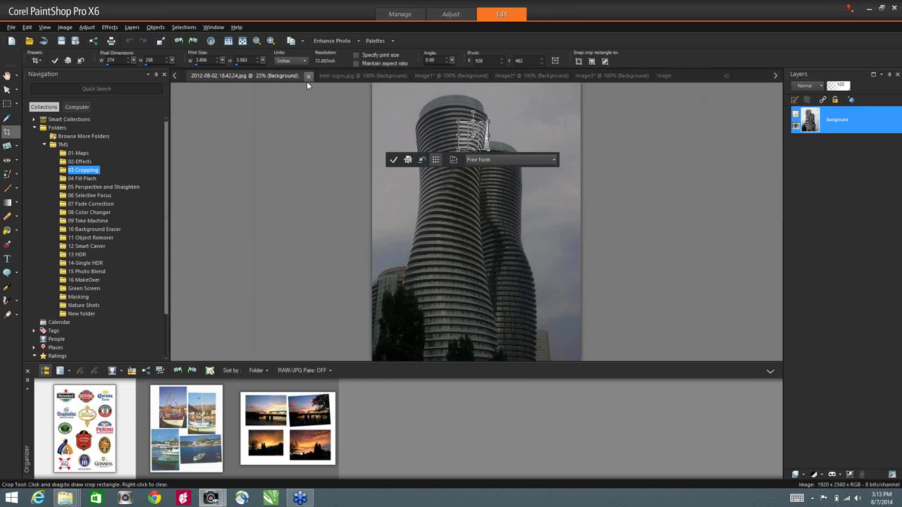
click(308, 76)
click(338, 77)
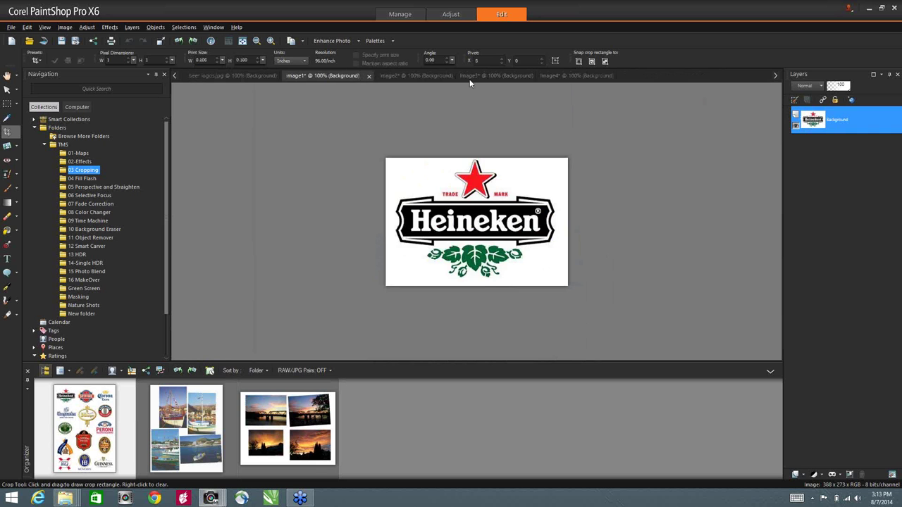
Review the cropped Spitfire, Hoegaarden and Erdinger logo images one after another.
click(415, 76)
click(493, 76)
click(562, 76)
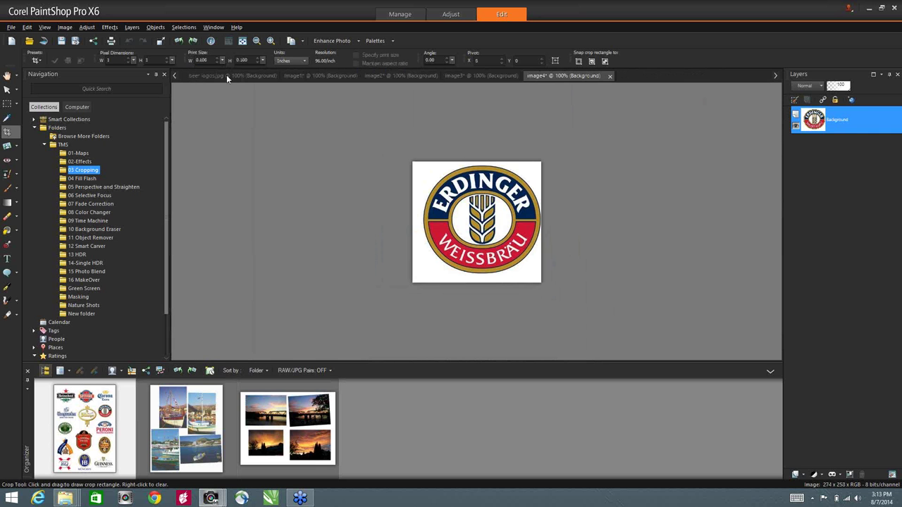
Turn the tabbed documents display off and back on, and bring up the cropped Hoegaarden logo image.
click(214, 26)
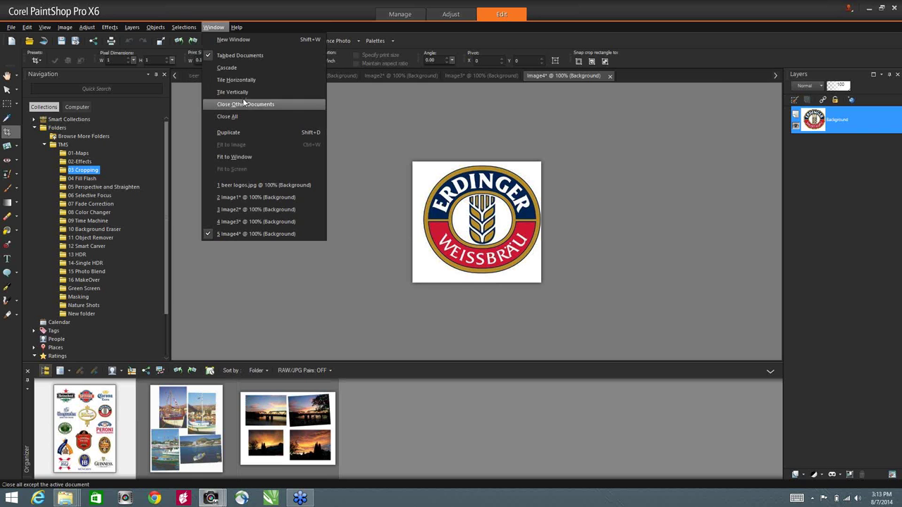
click(227, 56)
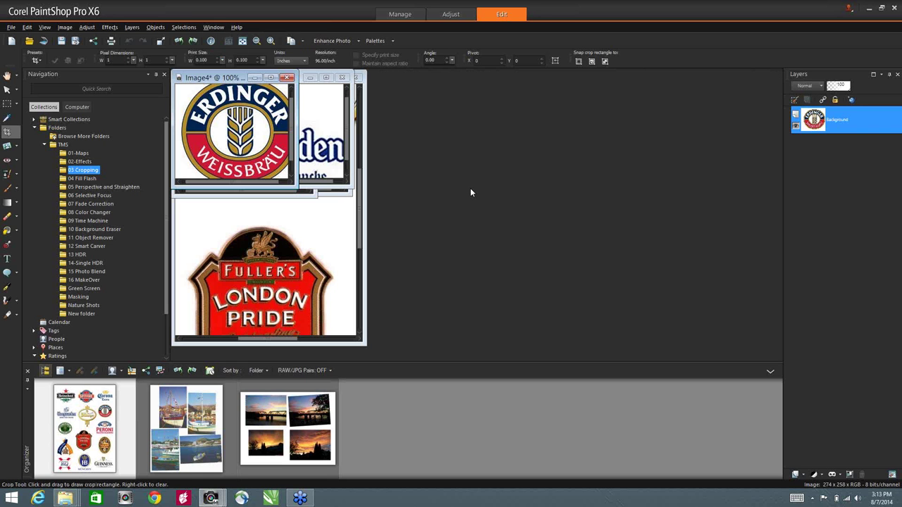
click(214, 27)
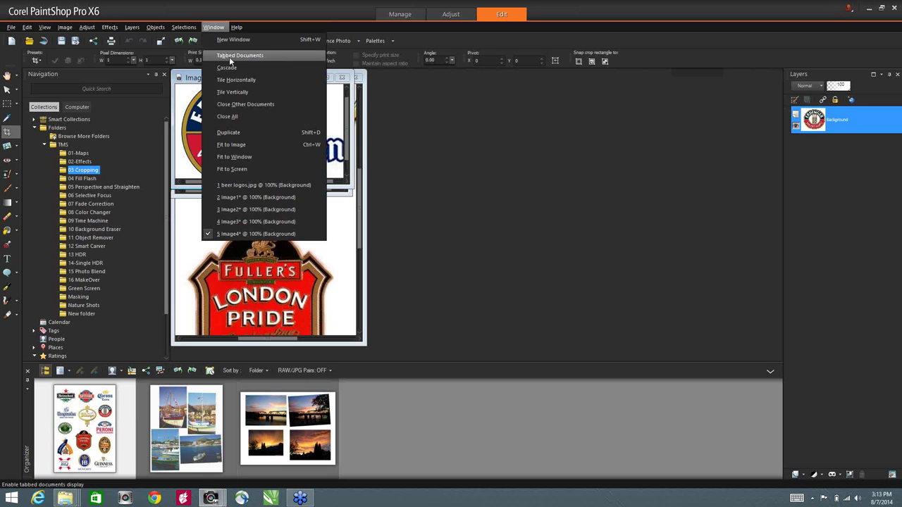
click(229, 57)
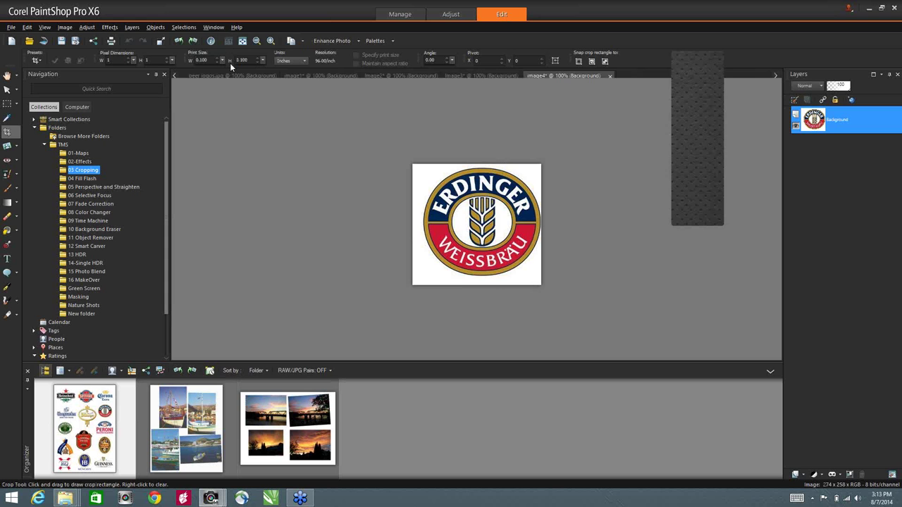
click(481, 76)
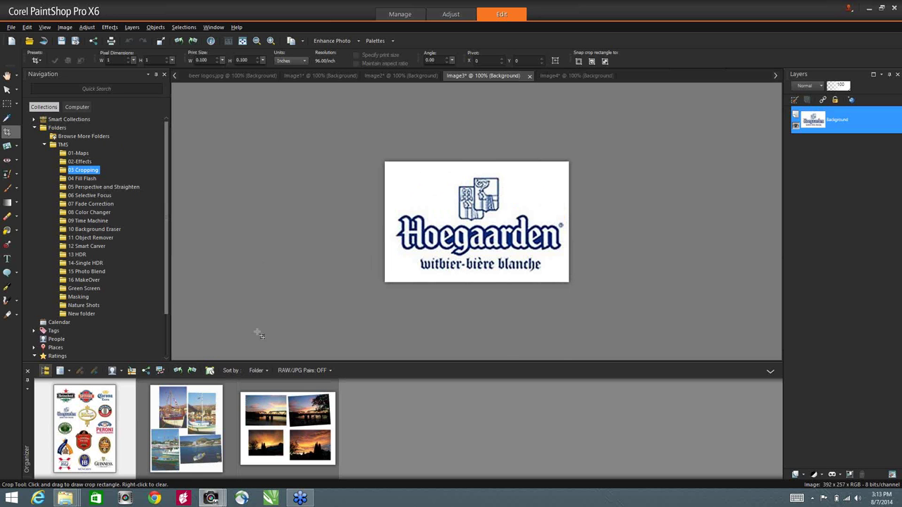
Open the Buddha photo from the 04 Fill Flash folder and apply Fill Flash with strength 65 and saturation 0.
click(84, 178)
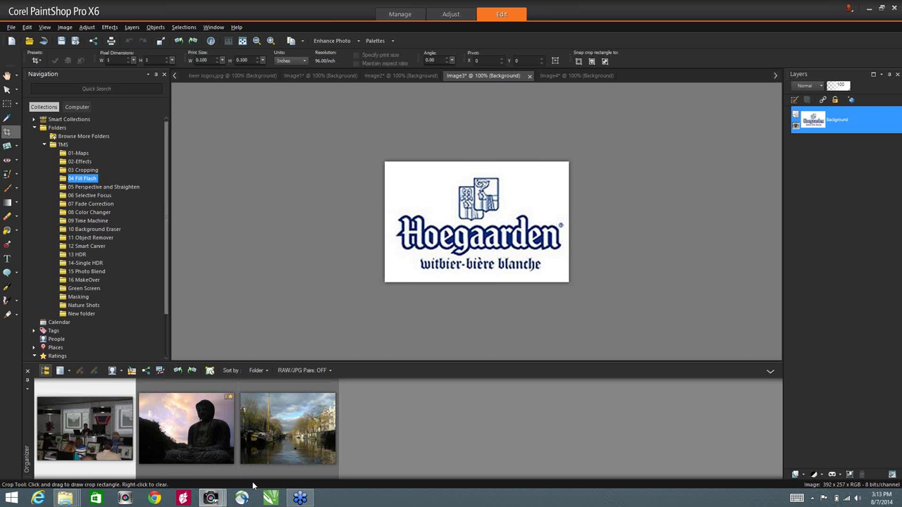
double_click(185, 443)
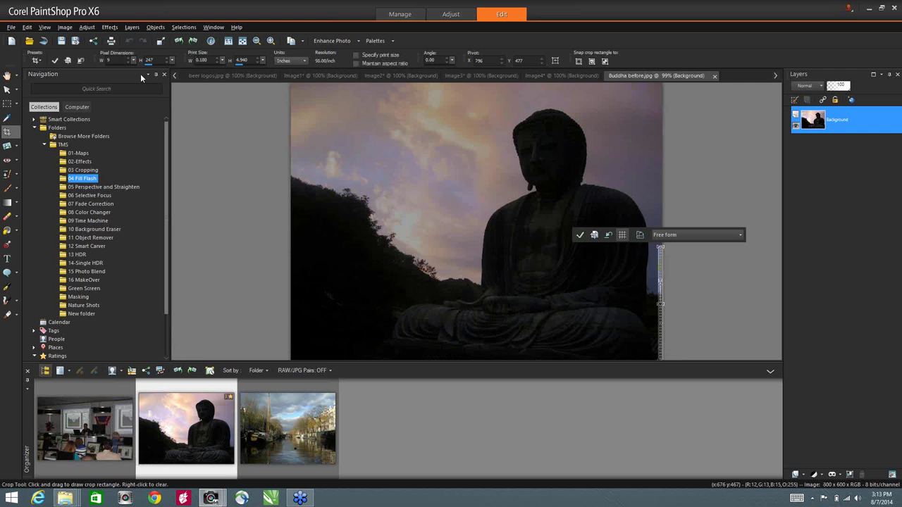
click(64, 27)
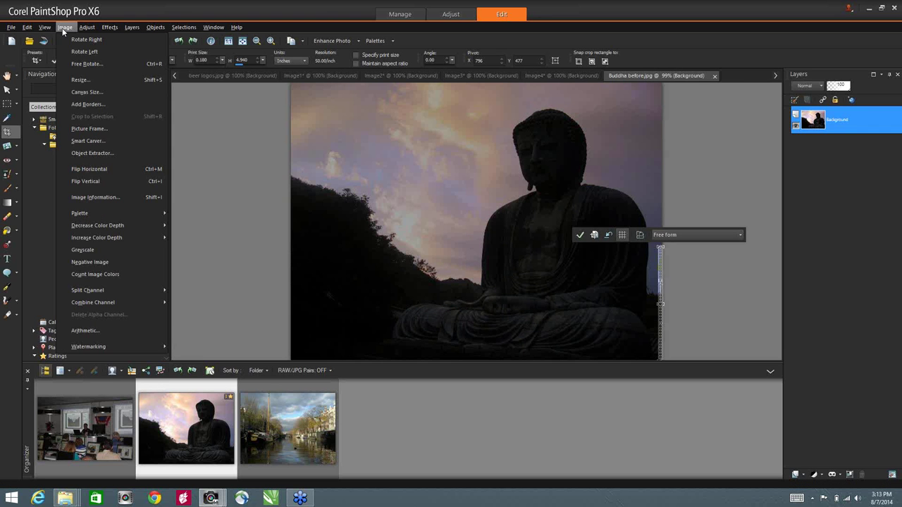
mouse_move(81, 29)
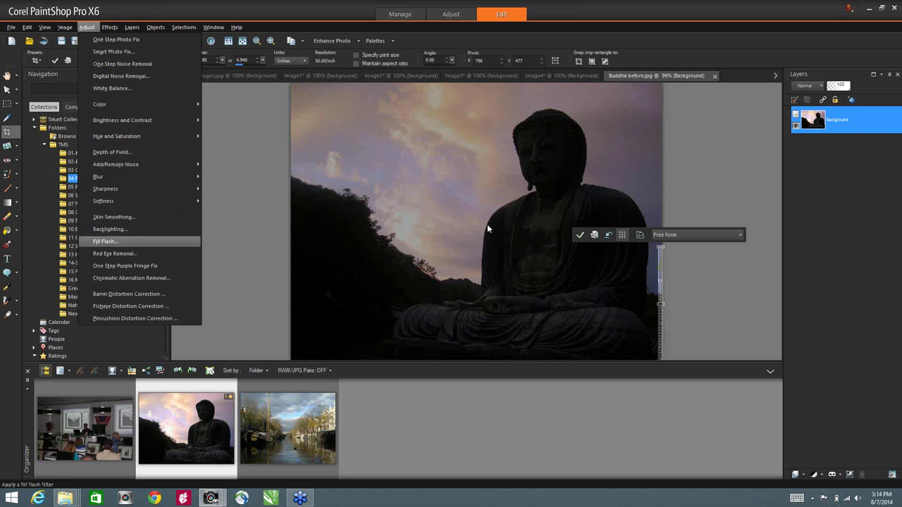
key(Return)
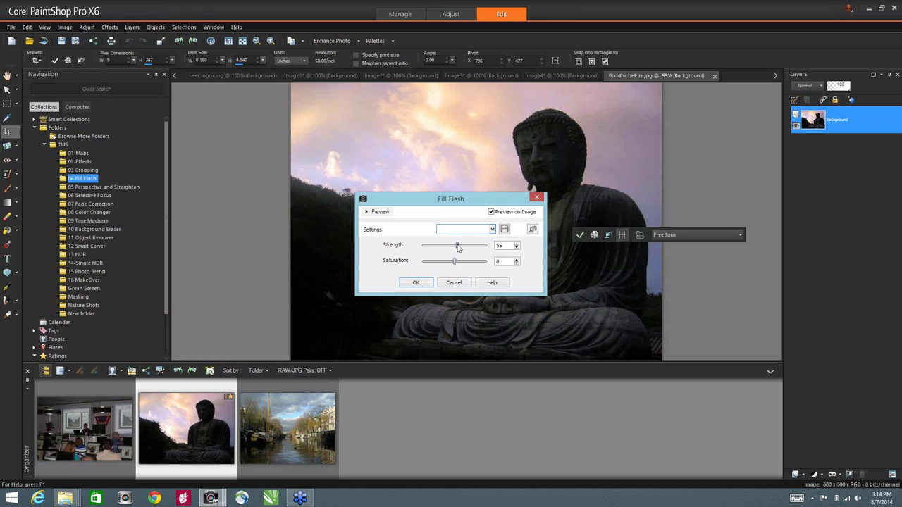
click(464, 246)
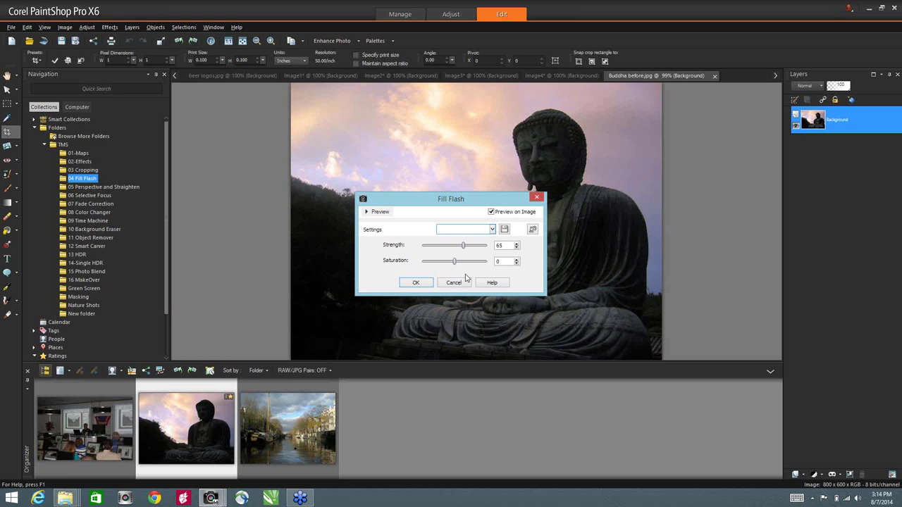
click(418, 282)
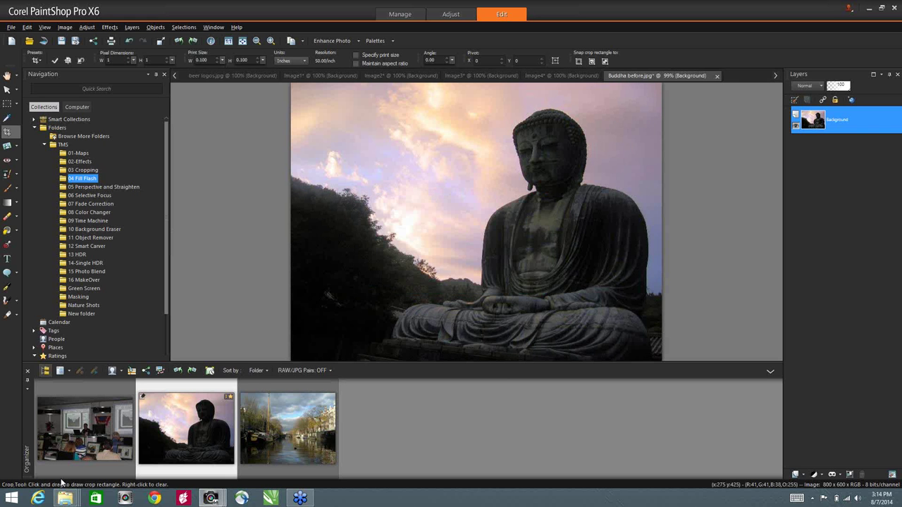
Open the classroom photo, start Fill Flash with the last used settings, and compare the photo with the on-image preview off and on.
double_click(85, 429)
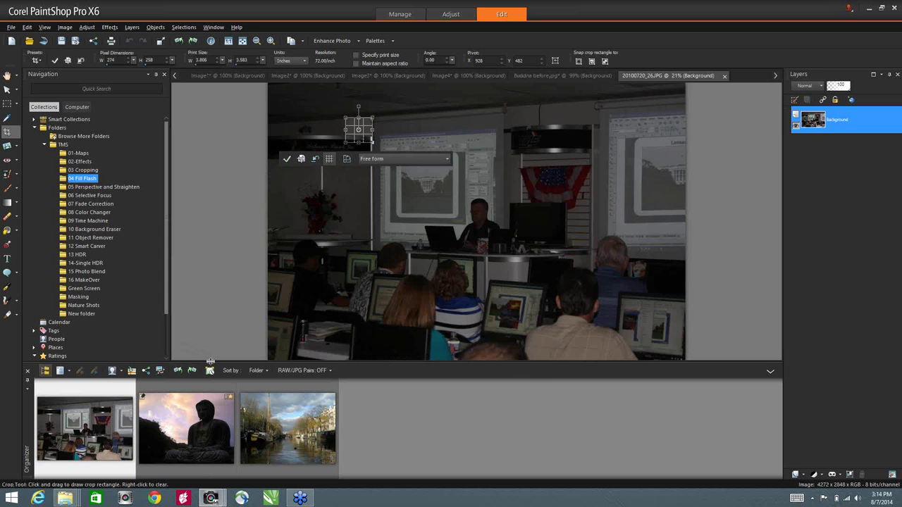
click(109, 26)
mouse_move(90, 27)
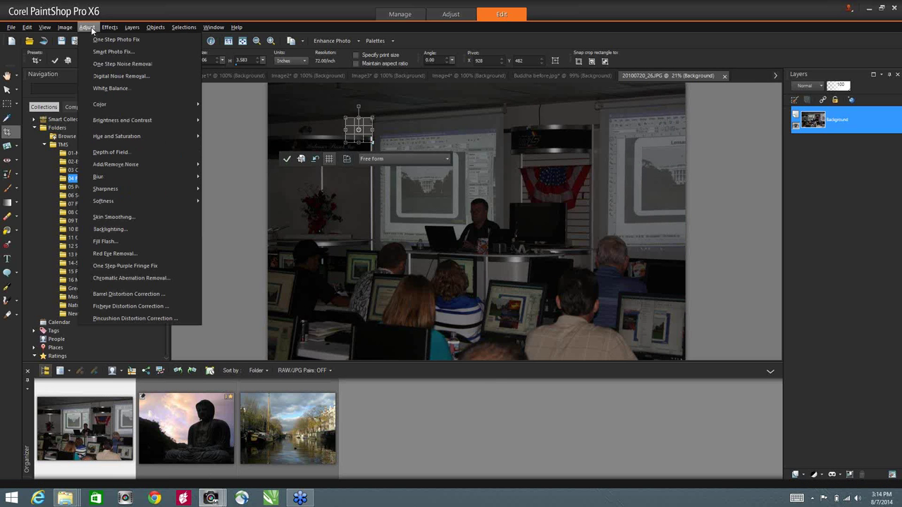
click(104, 242)
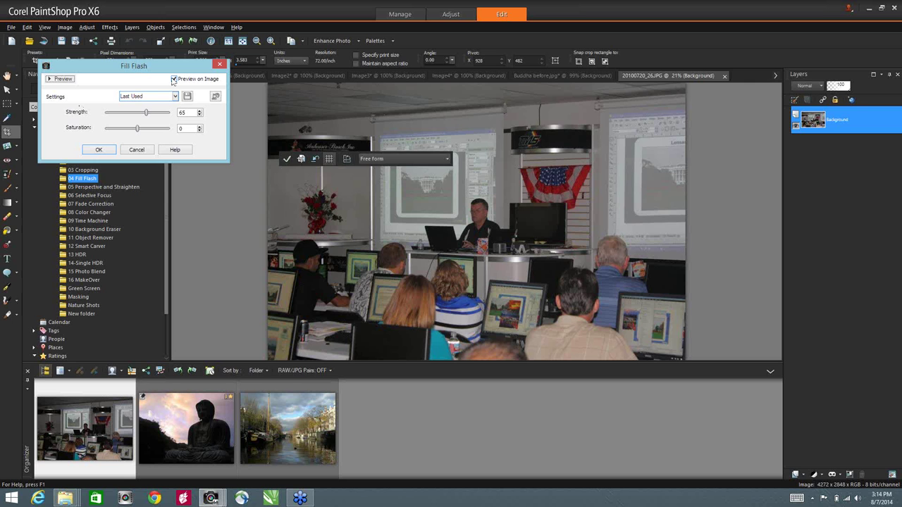
click(174, 79)
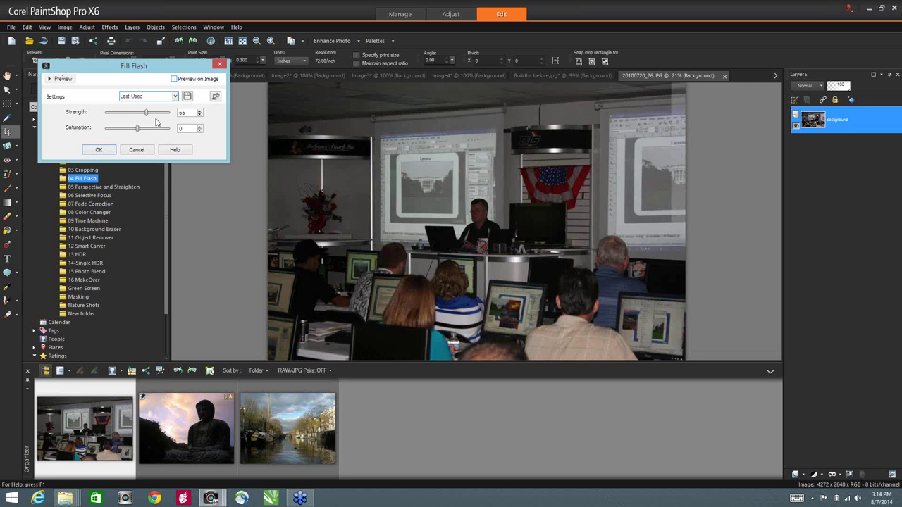
click(173, 79)
Try a Fill Flash strength of 75, reduce it below 65, raise the saturation, and apply the effect to the classroom photo.
click(161, 112)
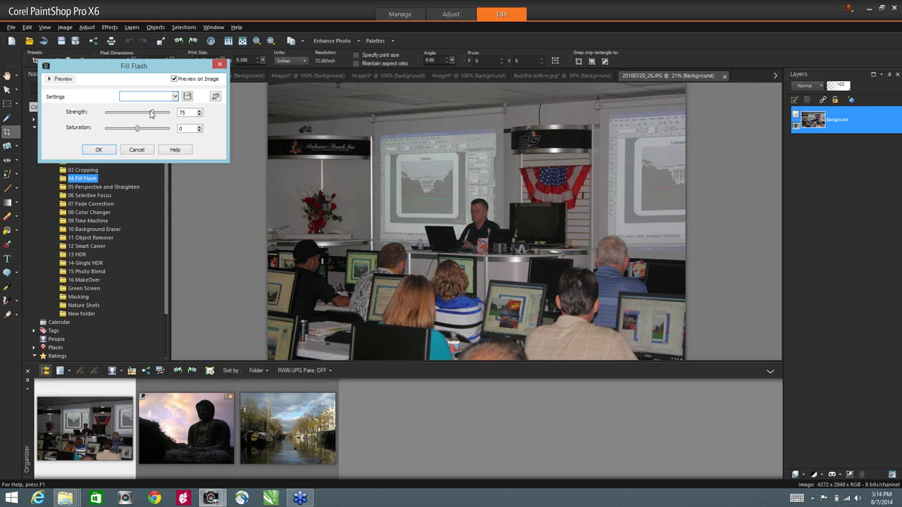
drag(151, 113, 140, 114)
click(151, 129)
click(98, 151)
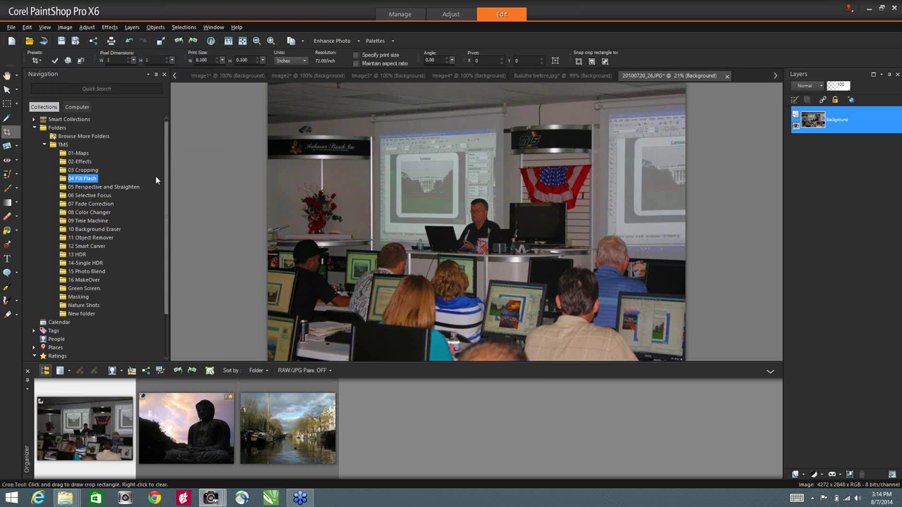
Open the Whistle Stop storefront photo from the 05 Perspective and Straighten folder and straighten it along the wall line above the windows, cropping the image.
click(116, 186)
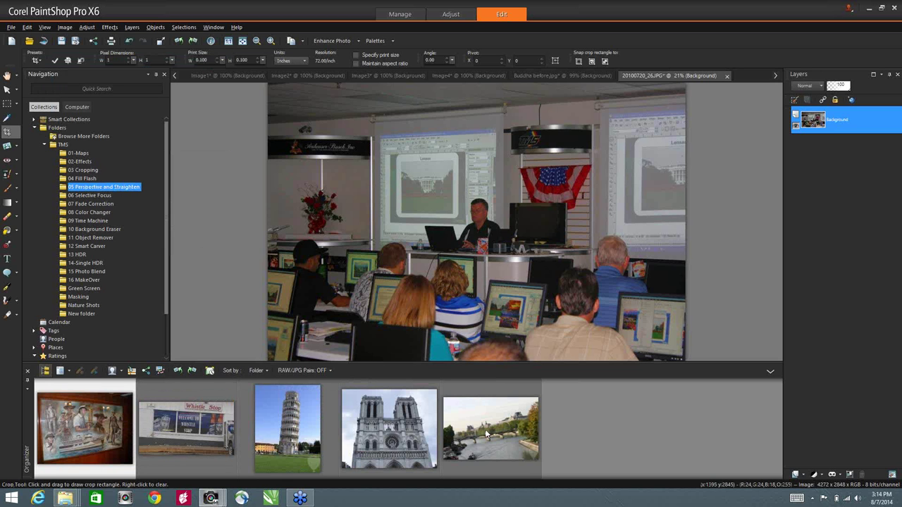
mouse_move(484, 429)
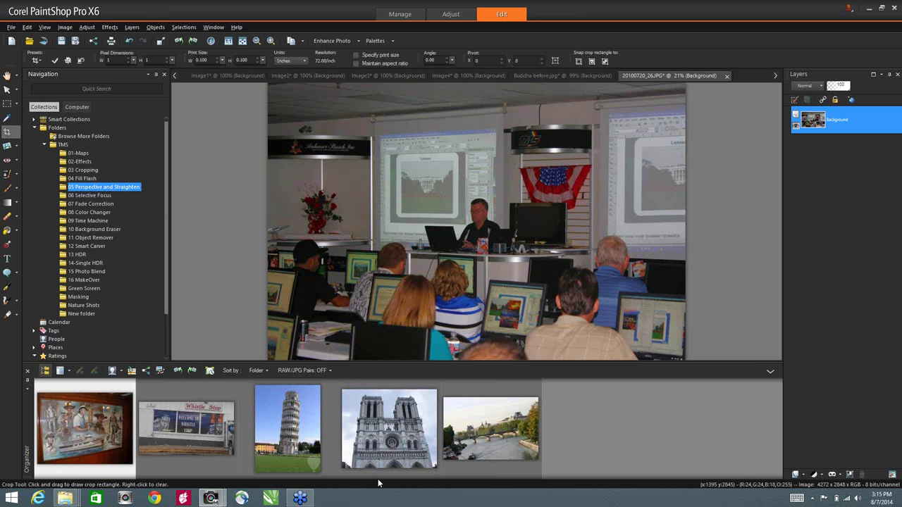
double_click(201, 427)
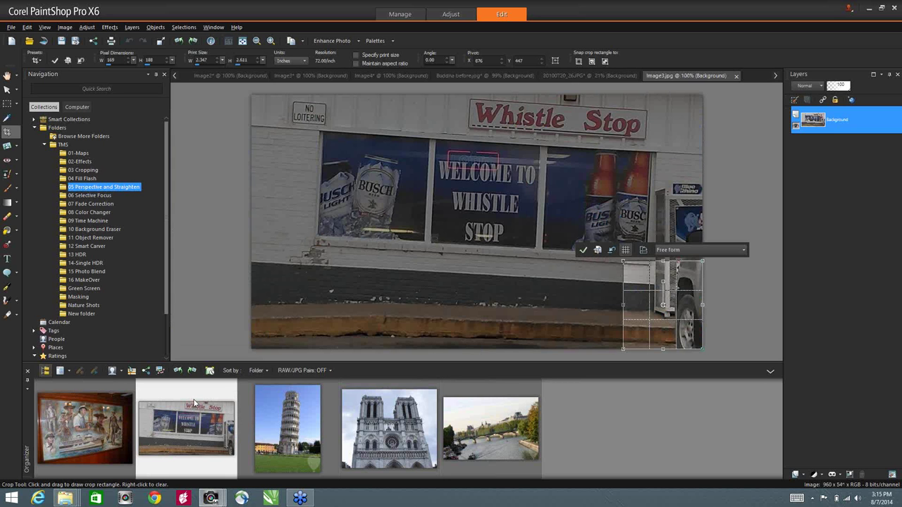
mouse_move(194, 403)
click(16, 147)
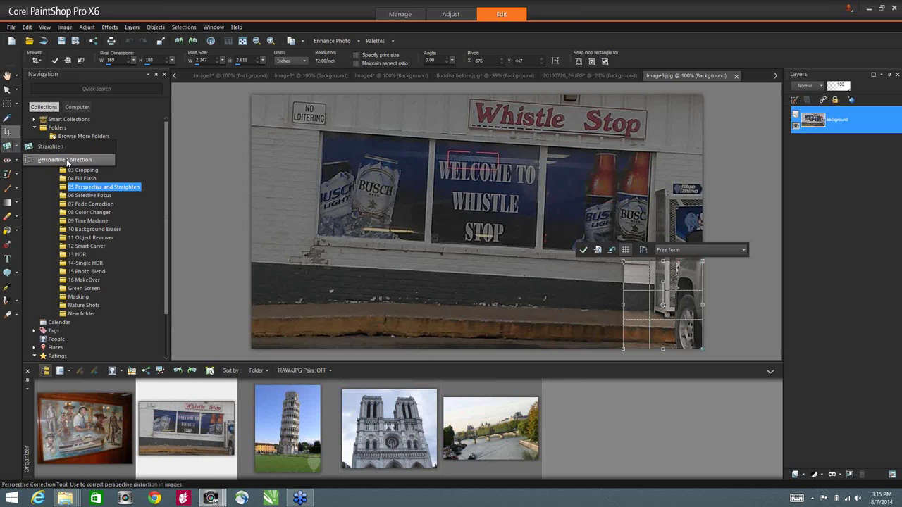
click(50, 146)
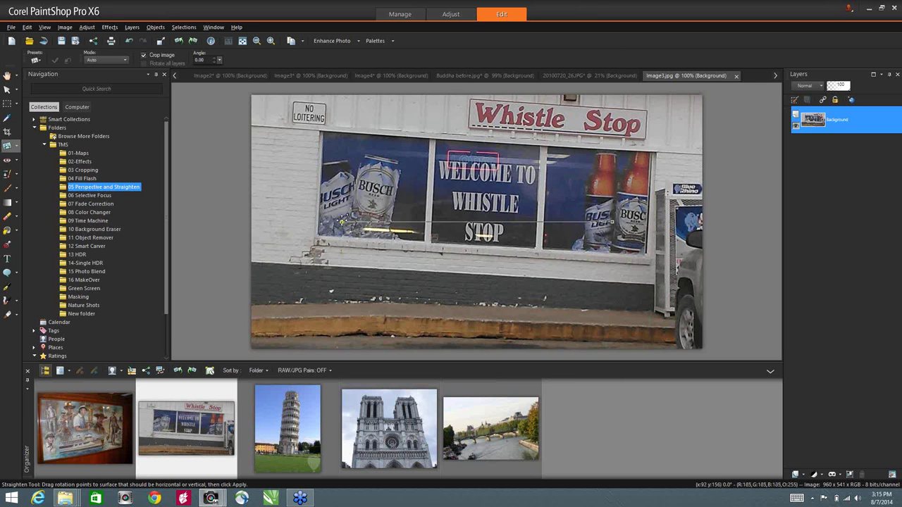
drag(342, 221, 272, 128)
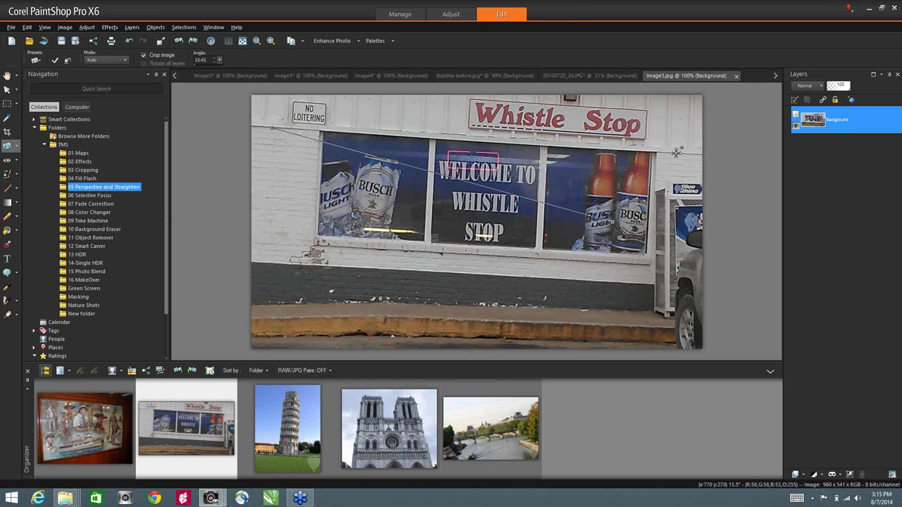
drag(676, 153, 679, 152)
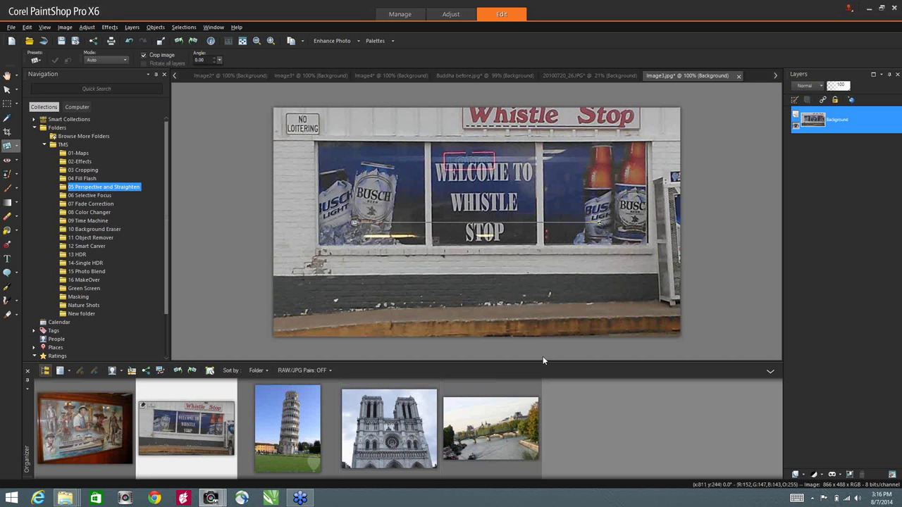
Open the river bridge photo and straighten it along the bridge deck at an angle of 353.00, cropping the edges.
double_click(504, 438)
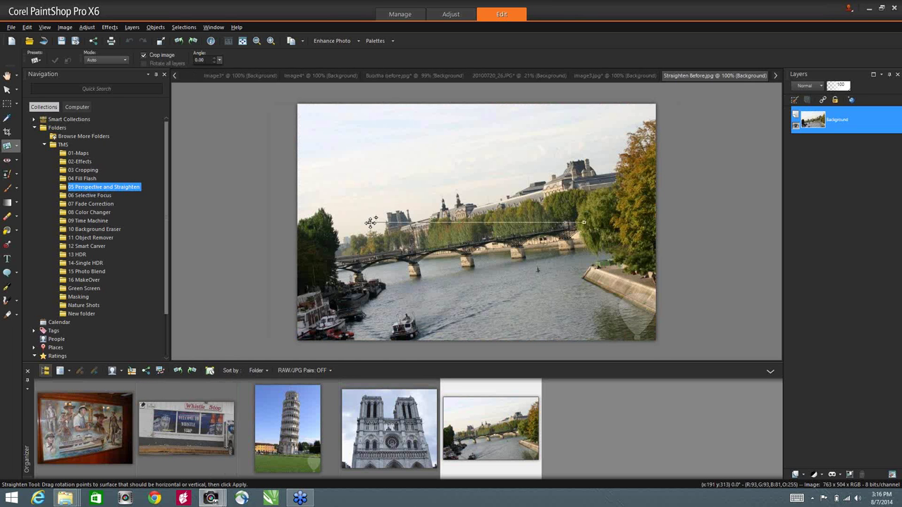
drag(370, 222, 351, 260)
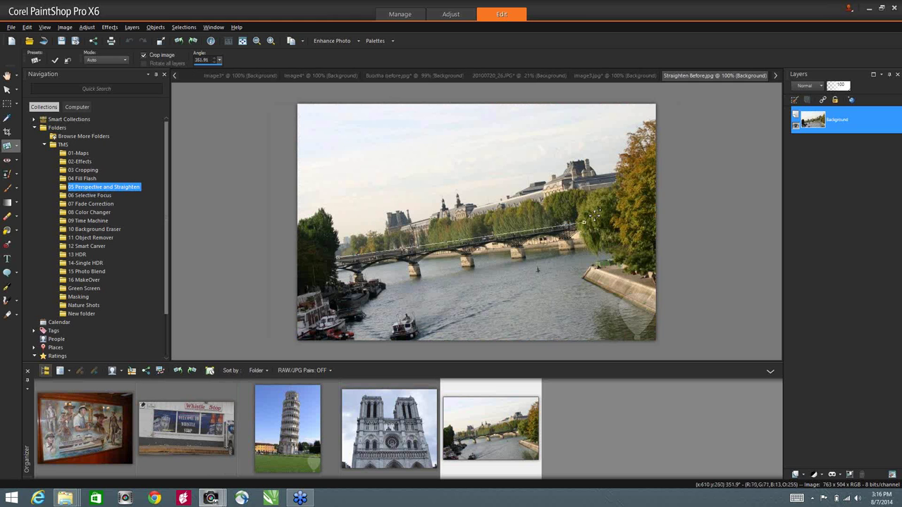
drag(584, 222, 586, 236)
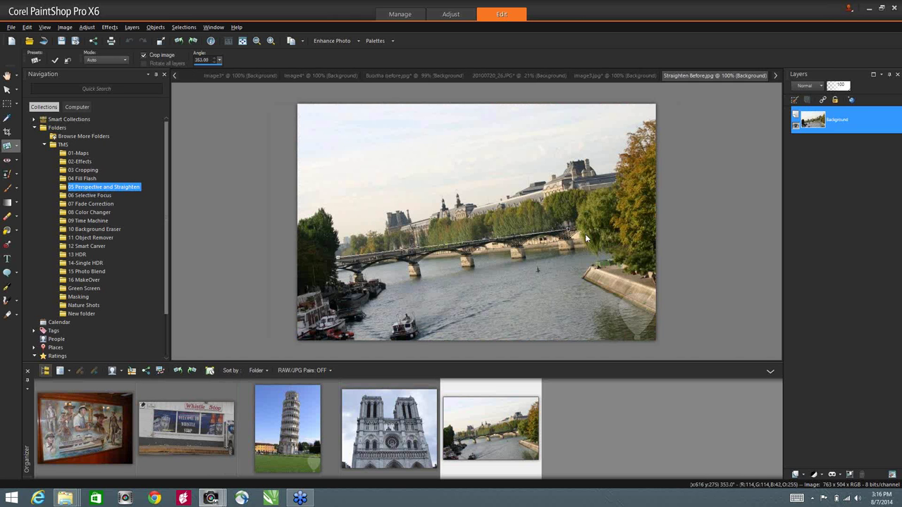
click(54, 61)
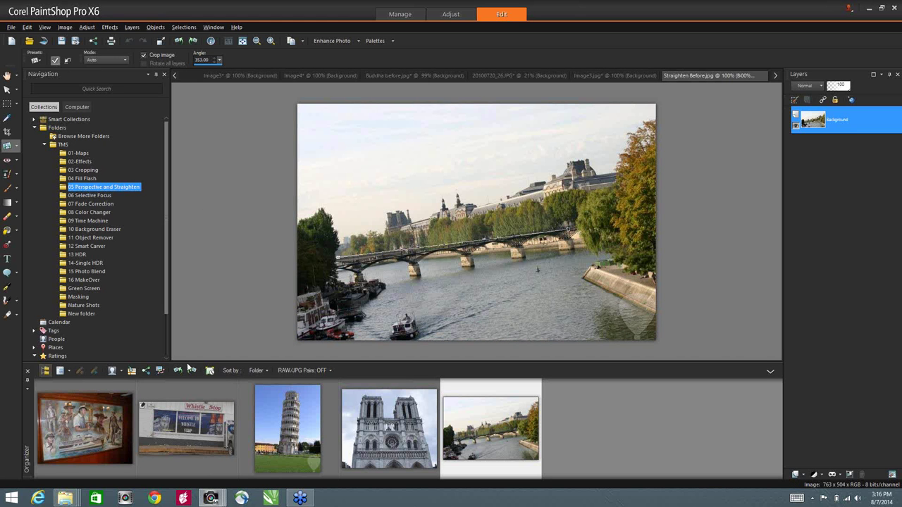
Open the leaning tower photo and straighten it along the tower's left side at an angle of 274.97, cropping the edges.
double_click(301, 426)
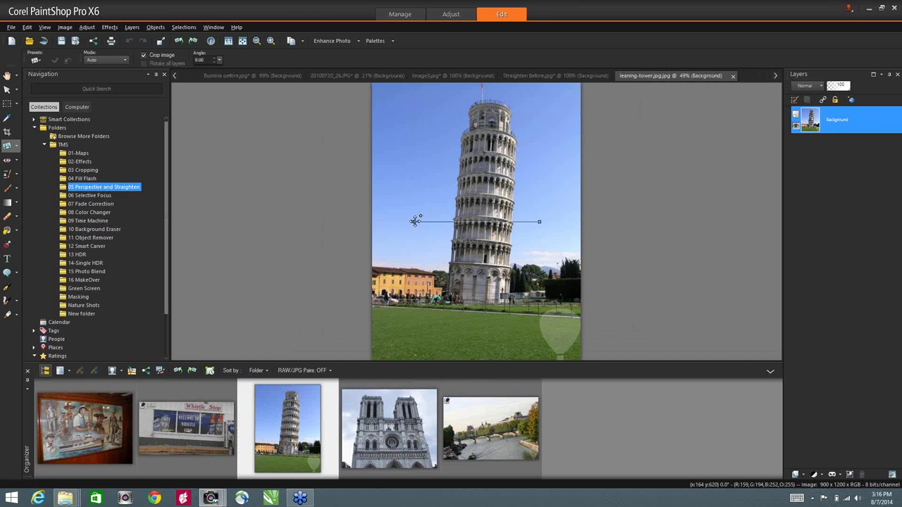
drag(415, 221, 450, 296)
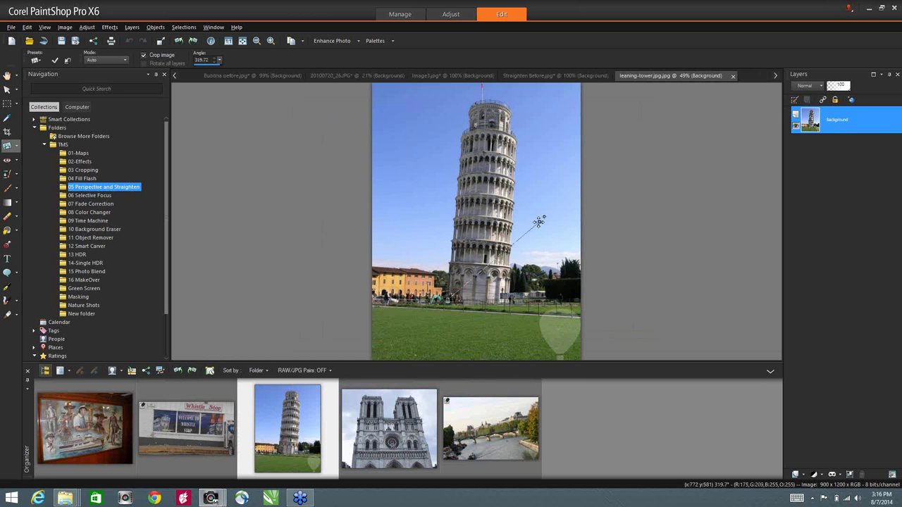
drag(465, 131, 463, 131)
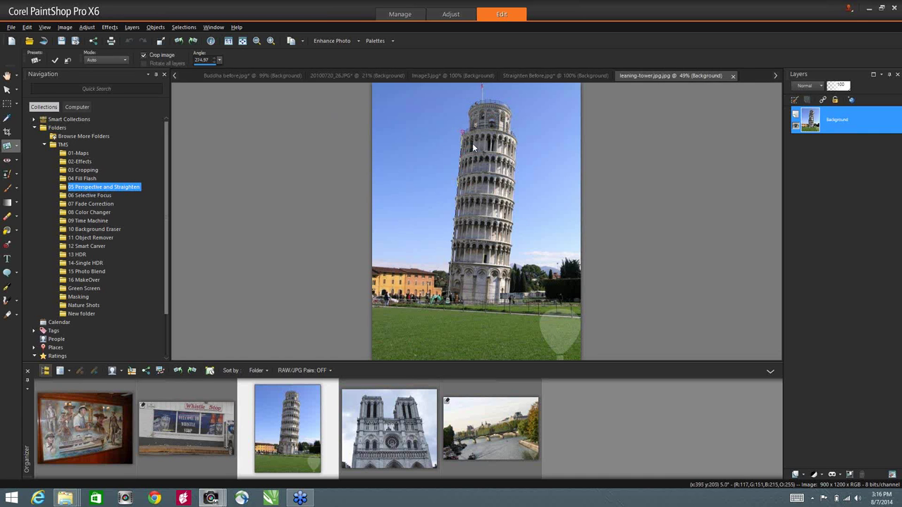
click(55, 60)
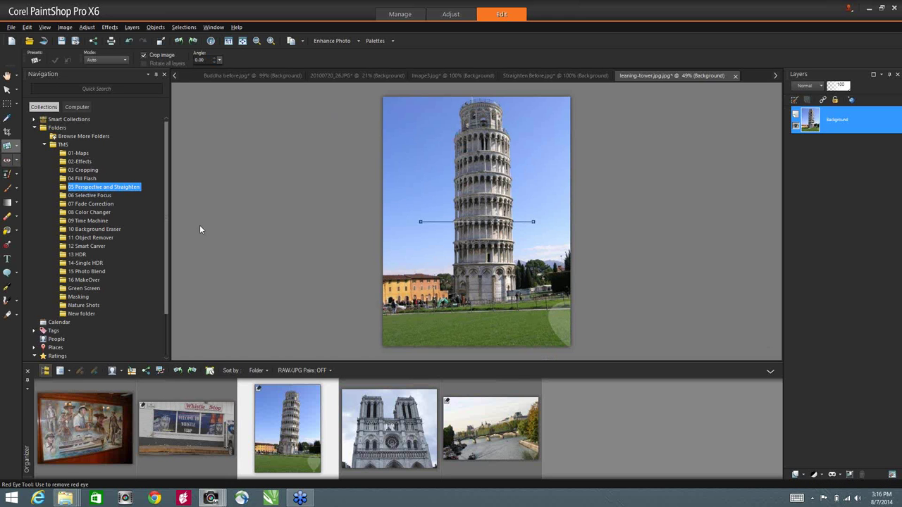
Open the framed cowboy and ship painting photo and apply Perspective Correction with the four points matched to the painting's corners, cropping the image.
double_click(86, 430)
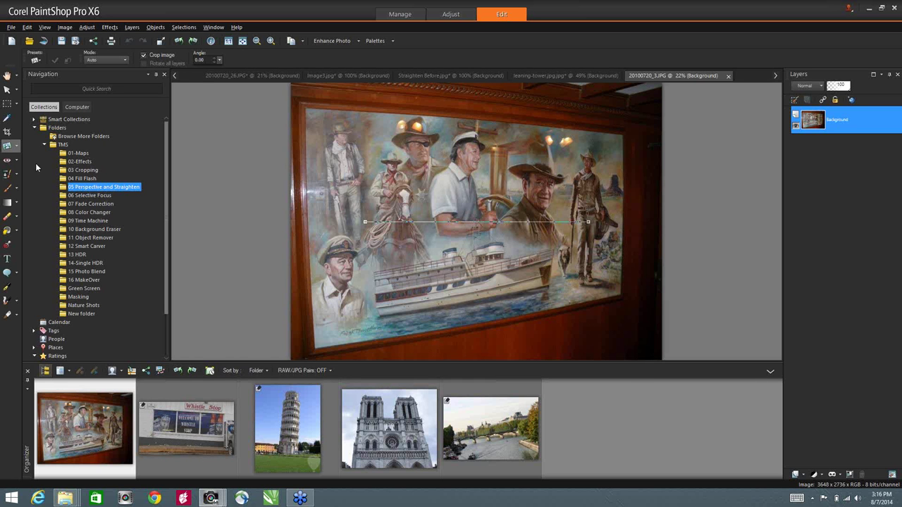
click(18, 146)
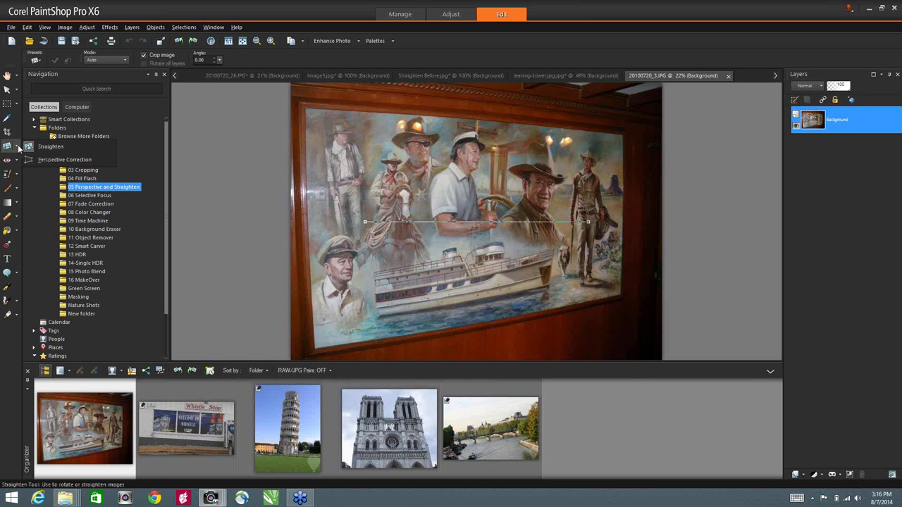
click(63, 160)
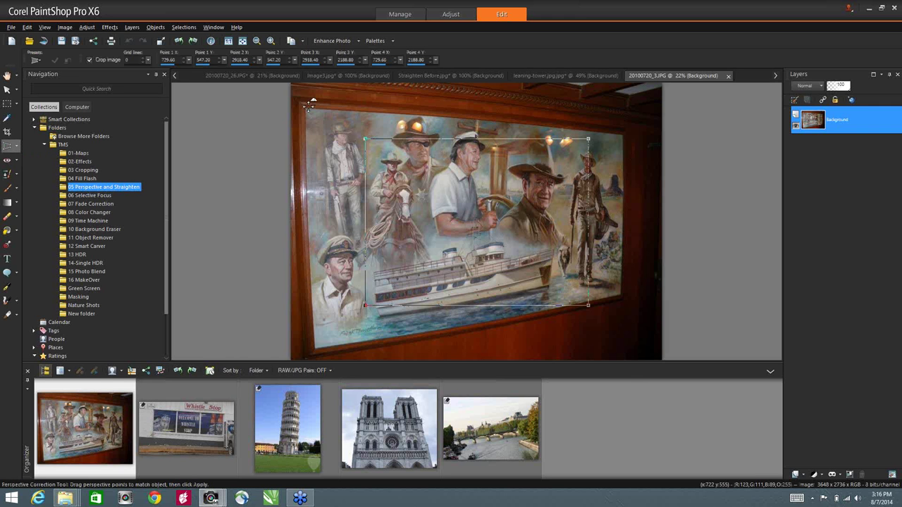
drag(310, 104, 304, 108)
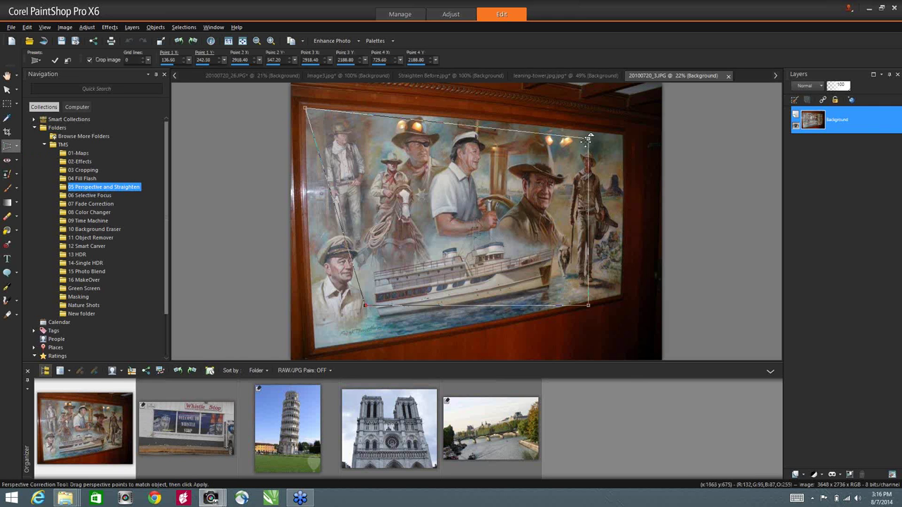
drag(588, 136, 621, 134)
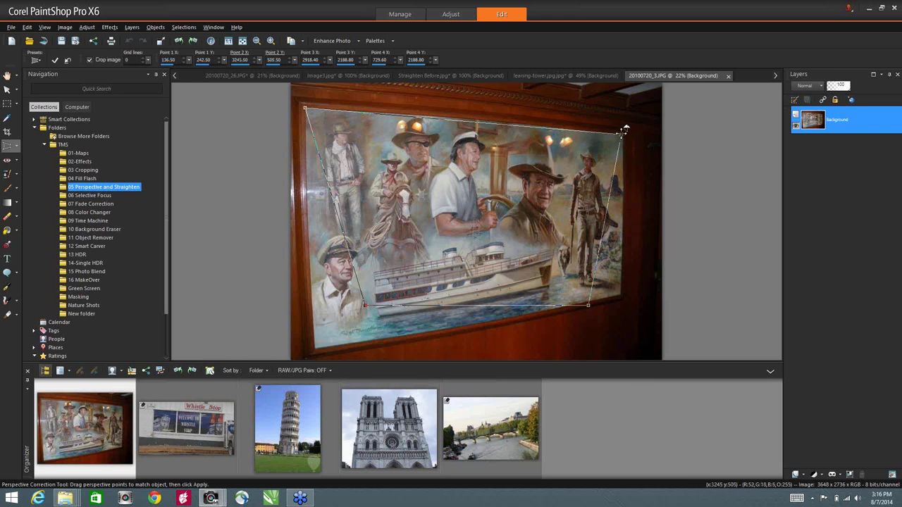
drag(588, 305, 621, 292)
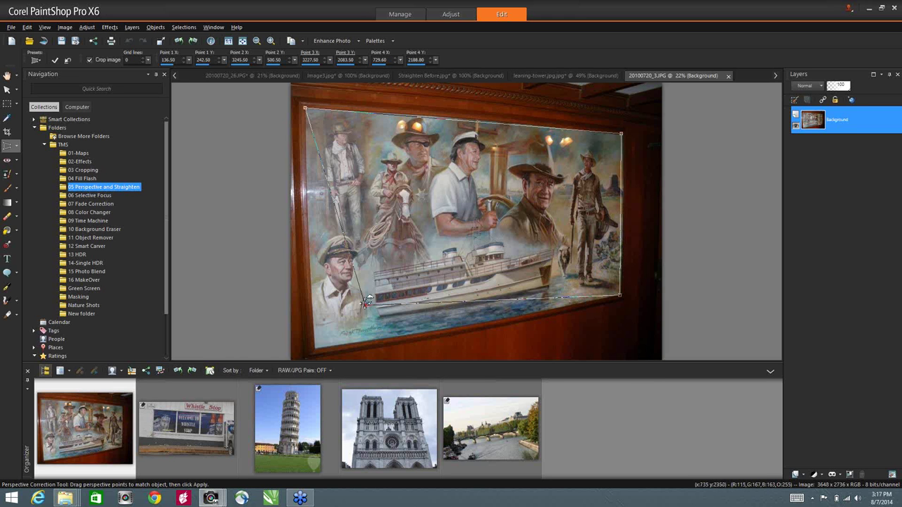
drag(364, 305, 316, 346)
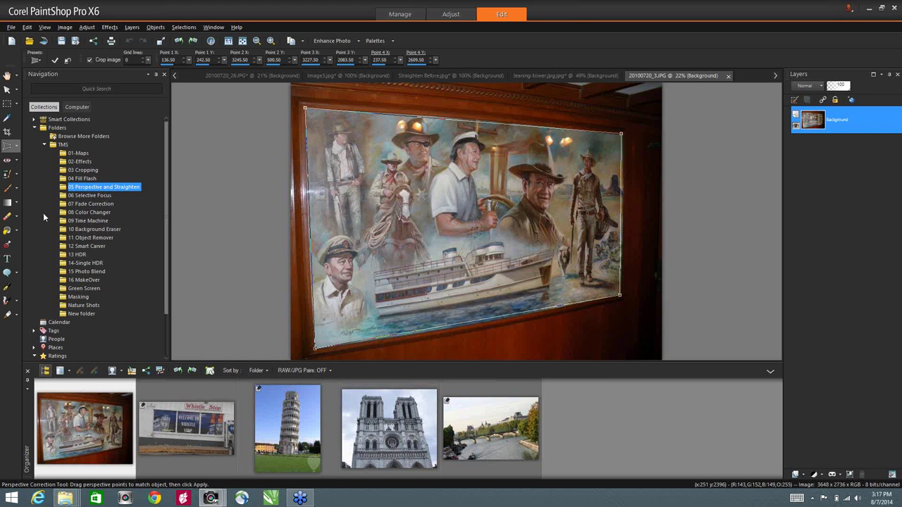
click(56, 60)
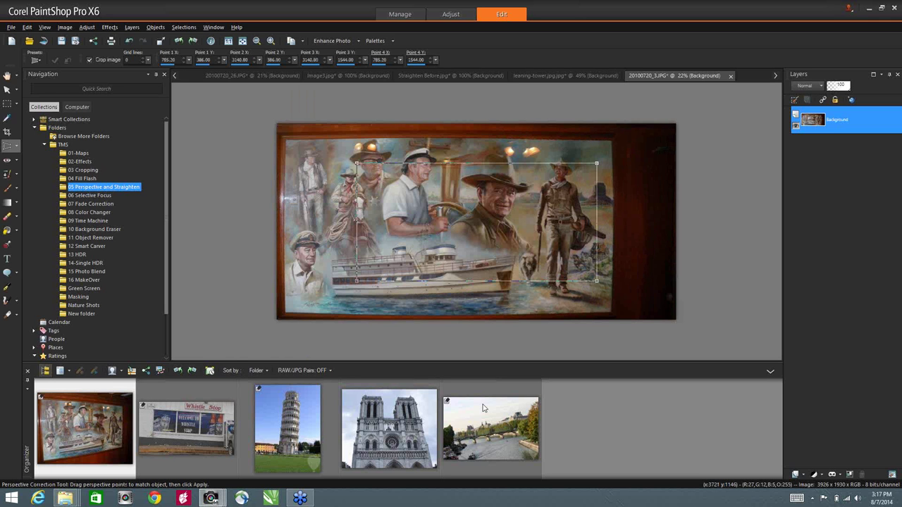
Open the cathedral photo and correct its perspective by matching the four points to the facade's tower tops and lower edges, cropping the image.
click(377, 409)
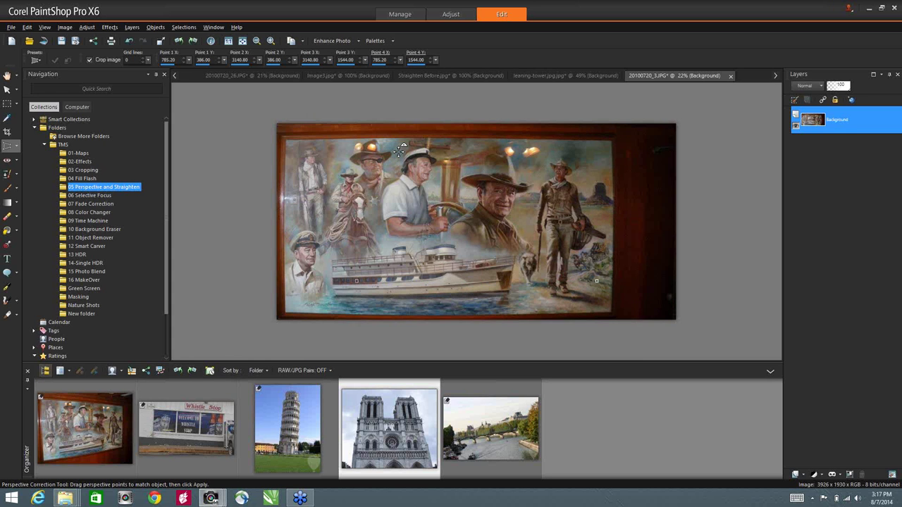
drag(385, 146, 390, 121)
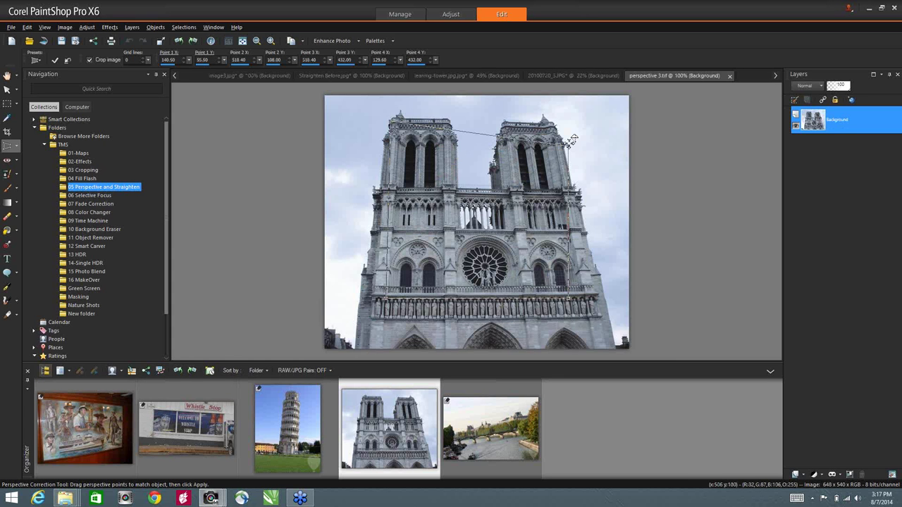
drag(568, 145, 555, 128)
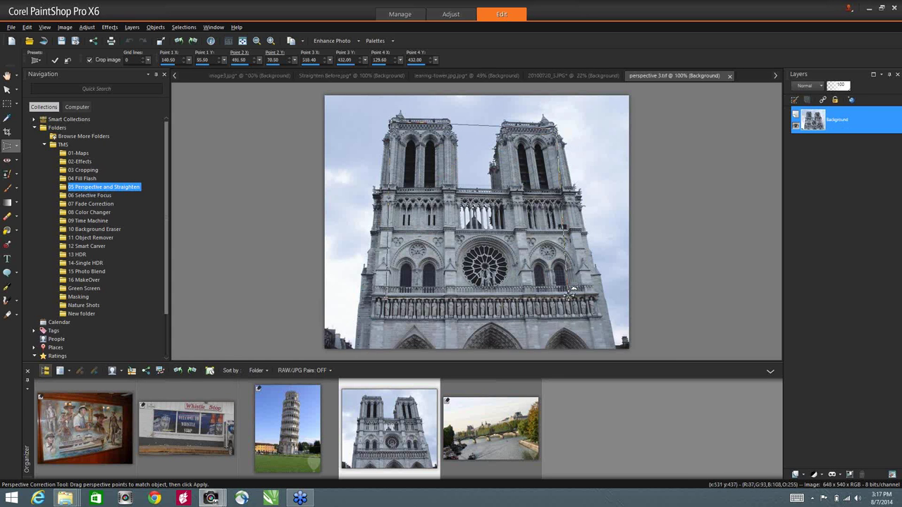
drag(571, 292, 593, 294)
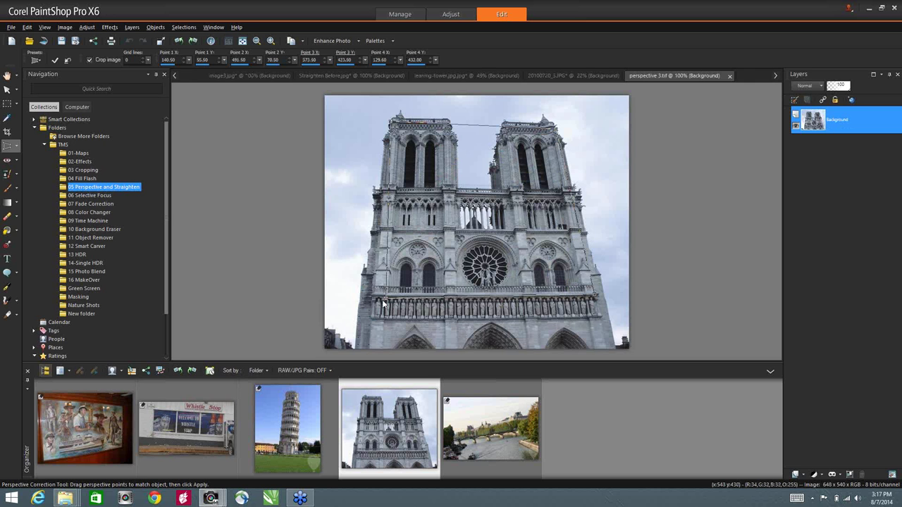
drag(383, 303, 375, 305)
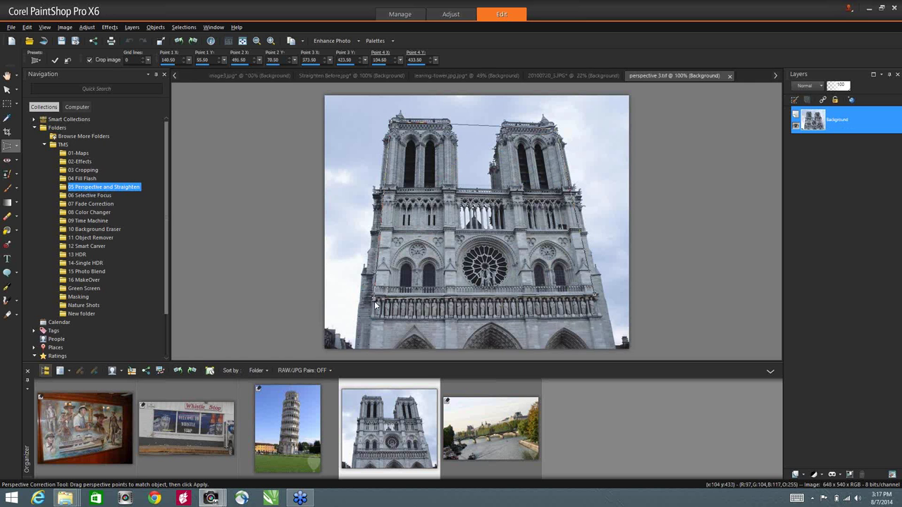
click(57, 60)
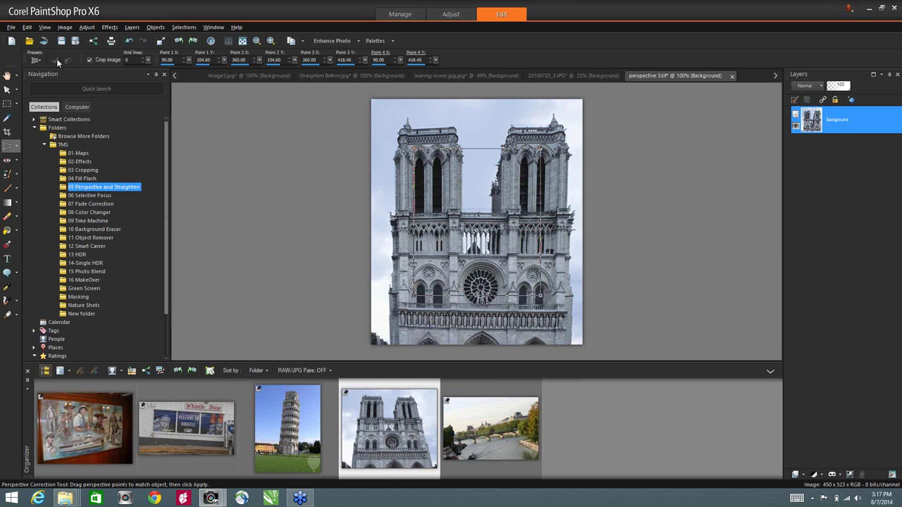
Open the dark pebbles photo from the 06 Selective Focus folder.
click(102, 196)
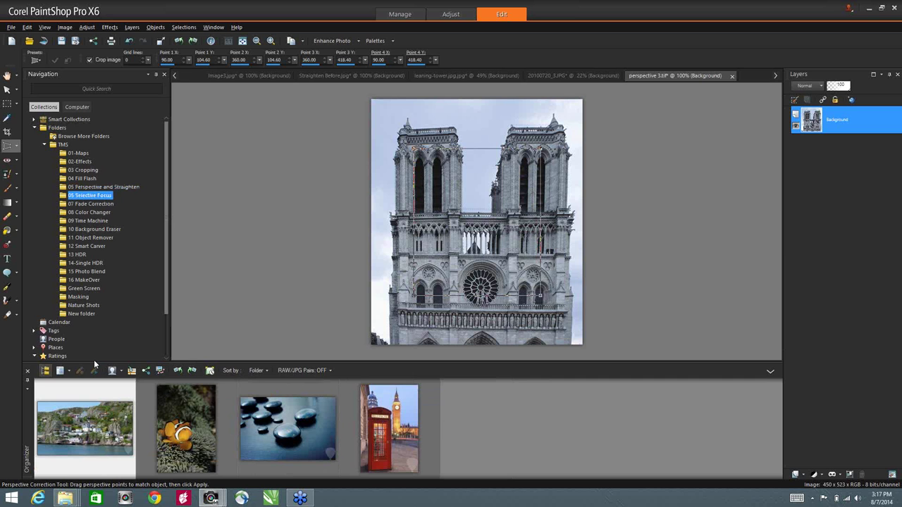
click(274, 435)
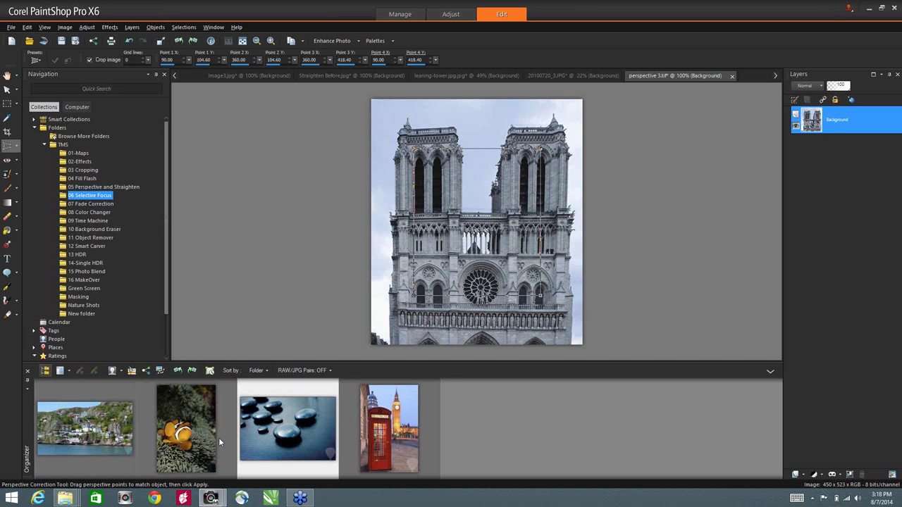
double_click(296, 421)
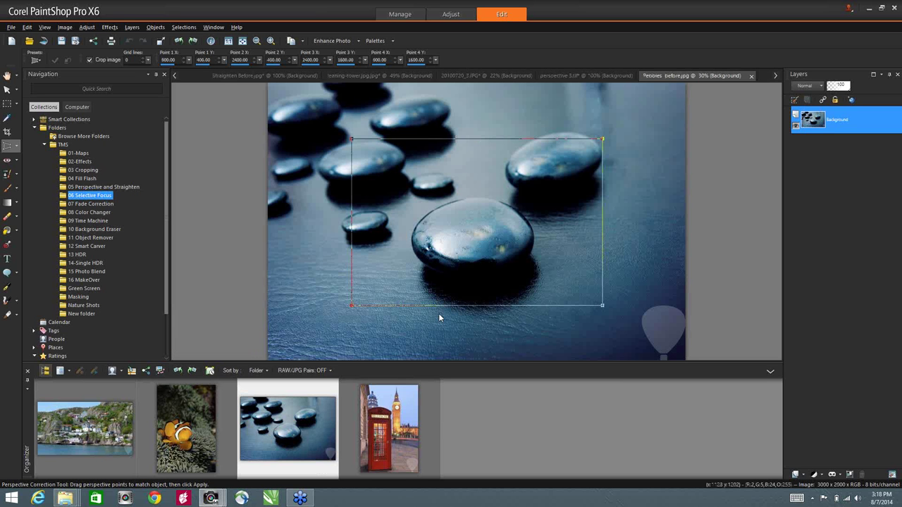
Try Selective Focus on the pebbles photo with a circular focus area around the large front pebble, saturation 0 and blur amount 39.
click(106, 29)
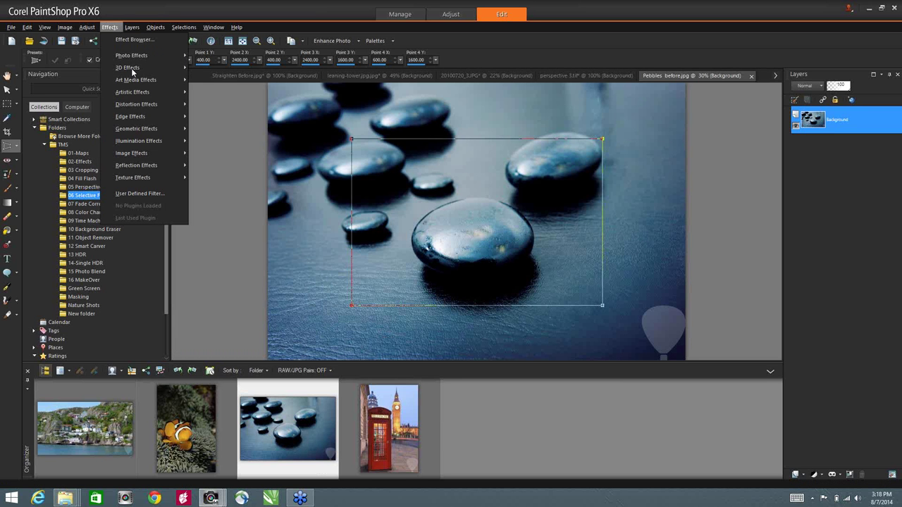
mouse_move(128, 56)
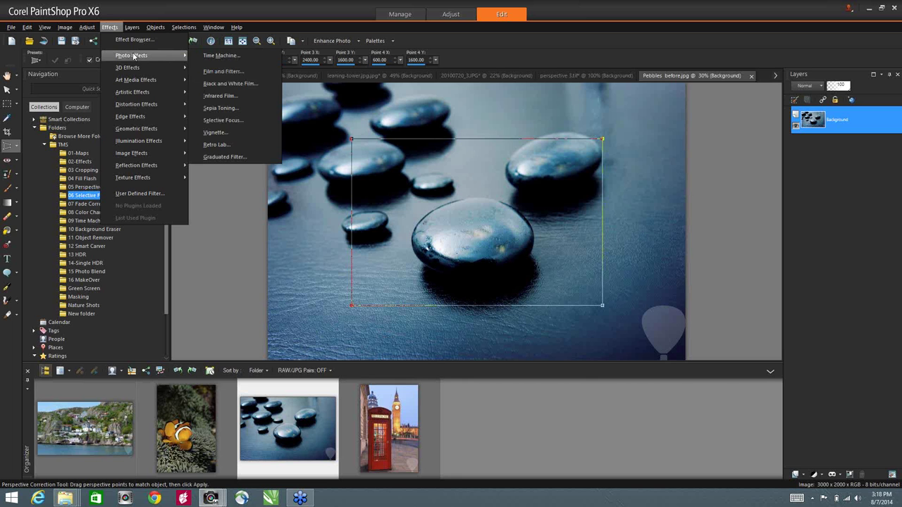
click(232, 121)
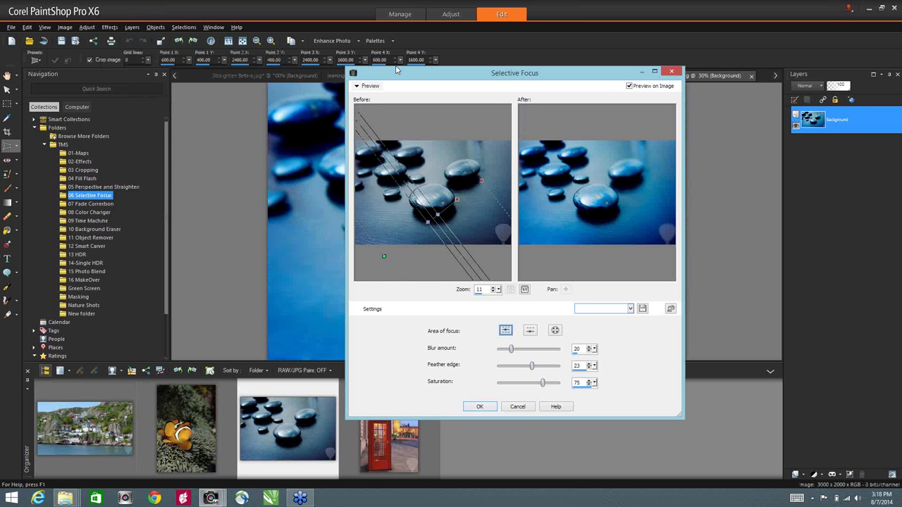
drag(396, 70, 297, 62)
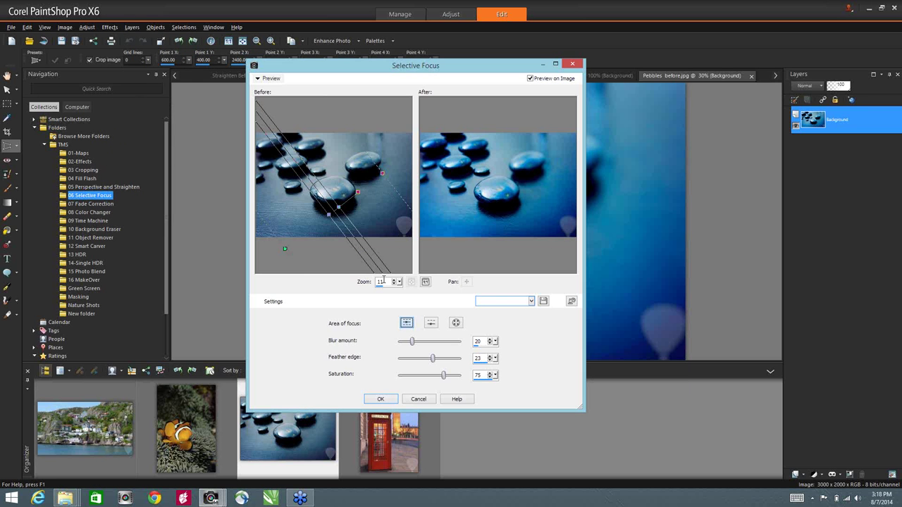
click(456, 323)
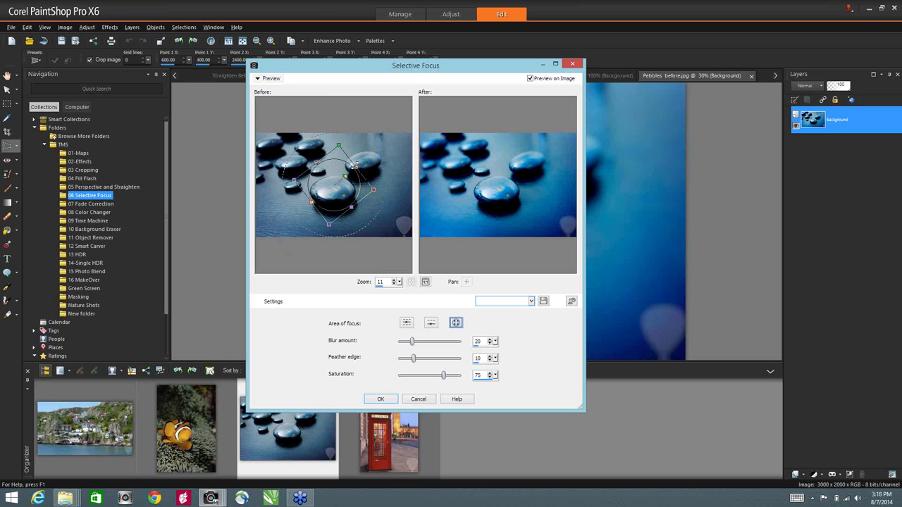
drag(354, 165, 353, 169)
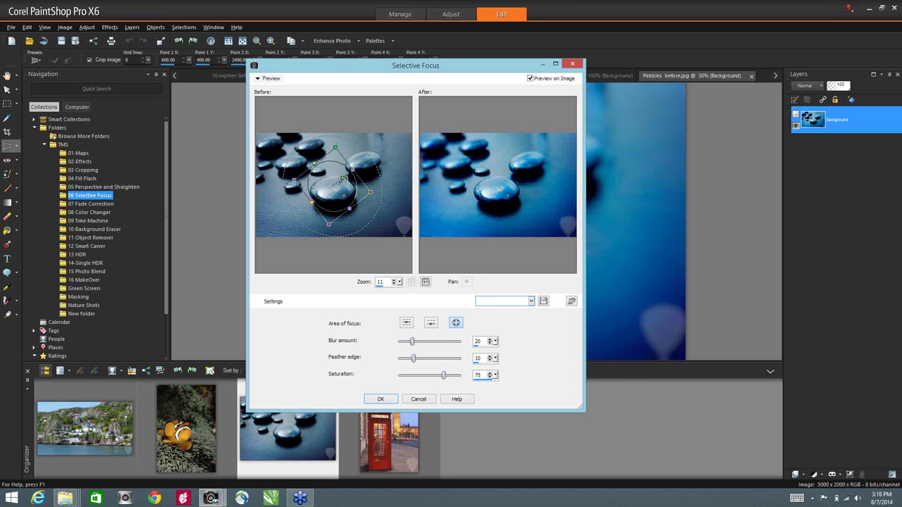
drag(343, 179, 327, 161)
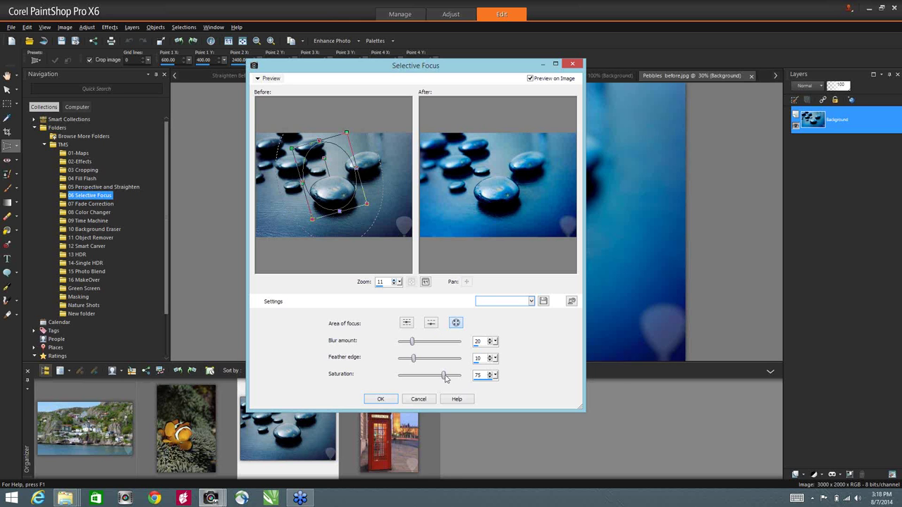
drag(444, 376, 400, 379)
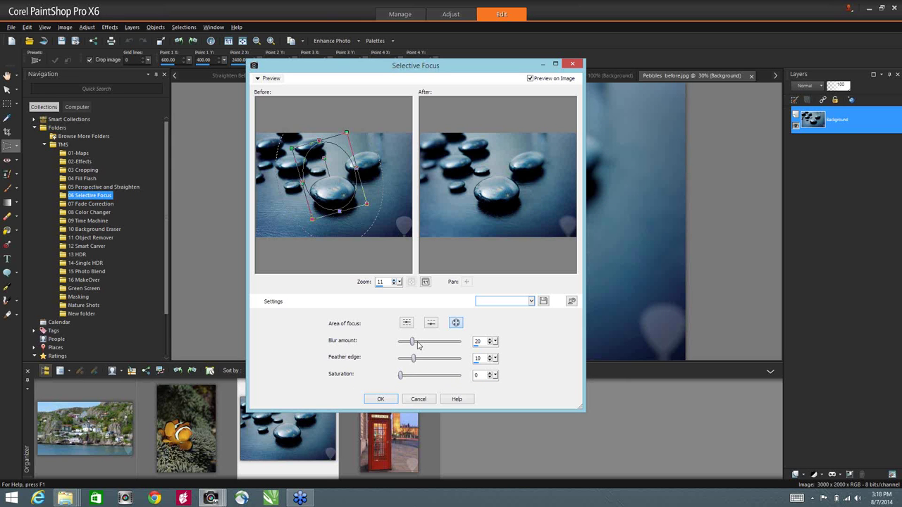
drag(417, 344, 422, 342)
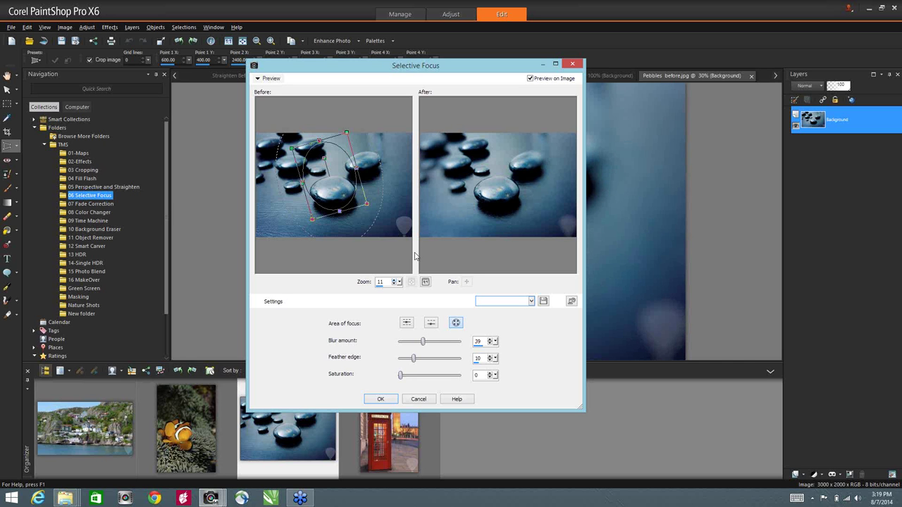
click(418, 399)
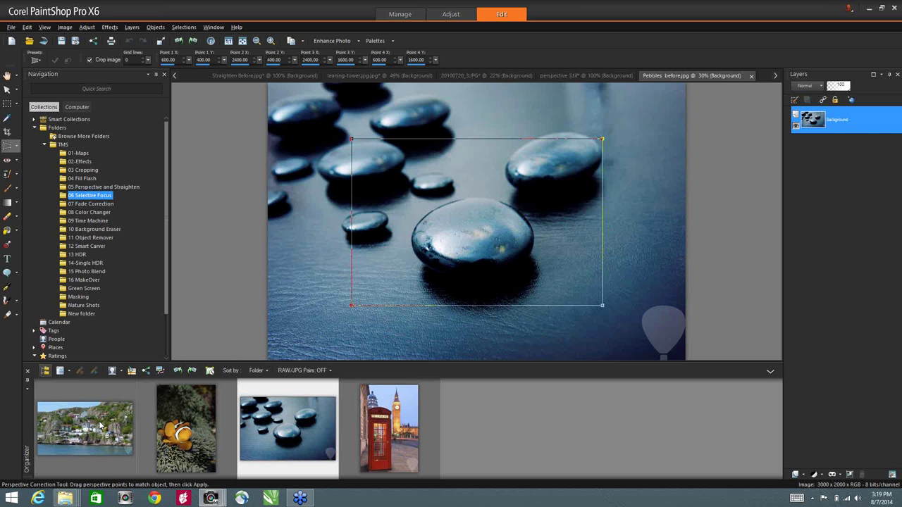
Open the hillside harbour village photo and apply Selective Focus with a widened diagonal focus band, blur amount 20, feather edge 10 and saturation 75.
double_click(101, 426)
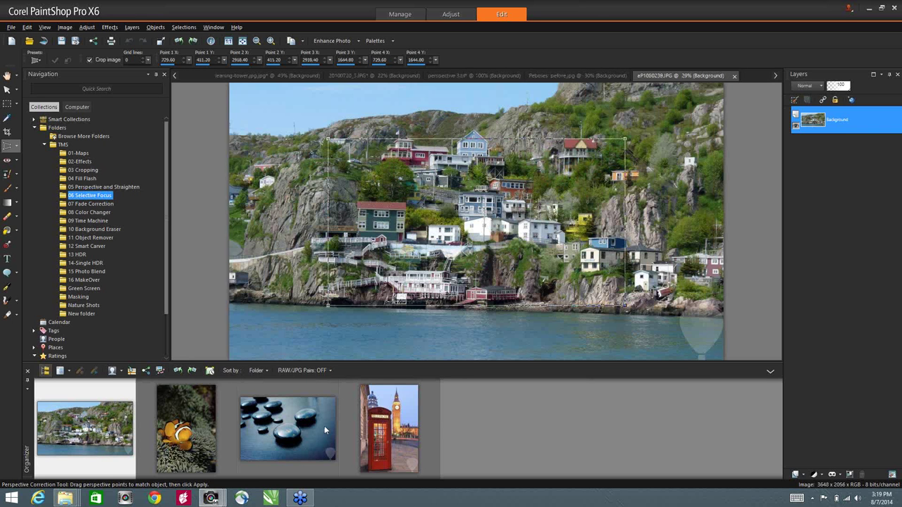
click(110, 28)
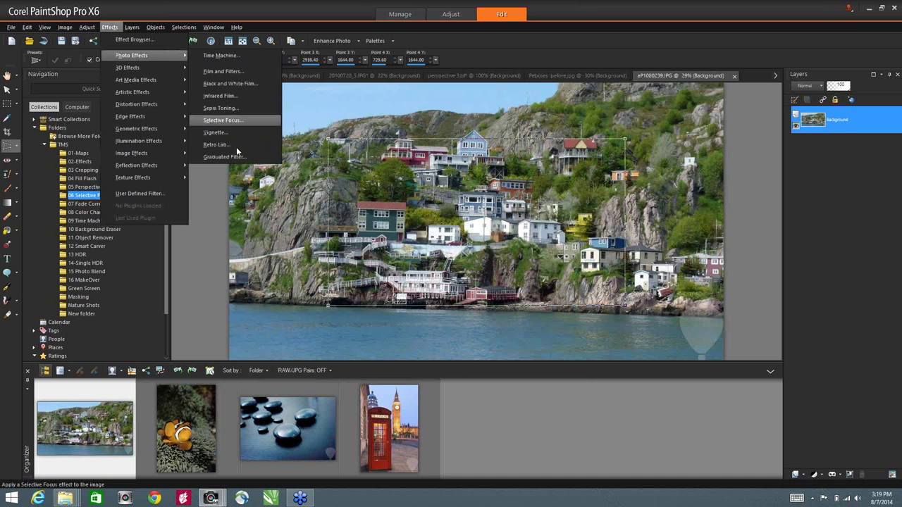
key(Return)
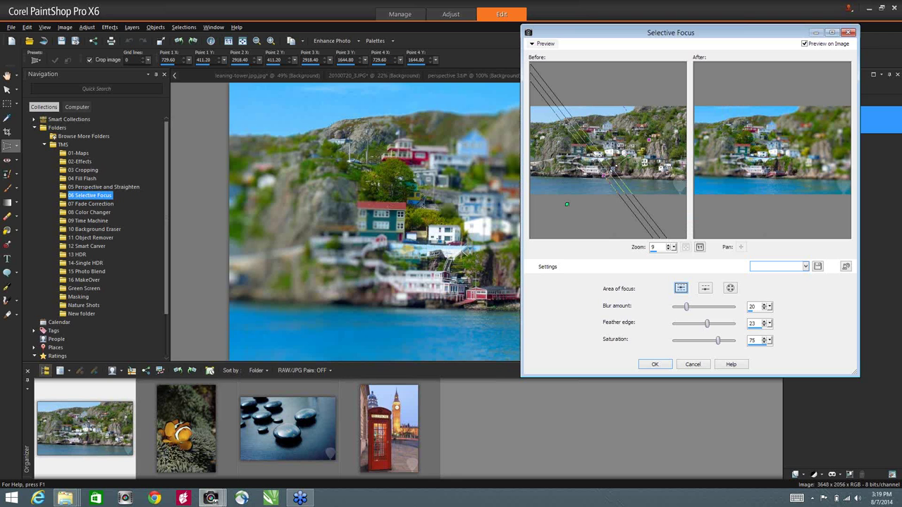
drag(628, 161, 626, 165)
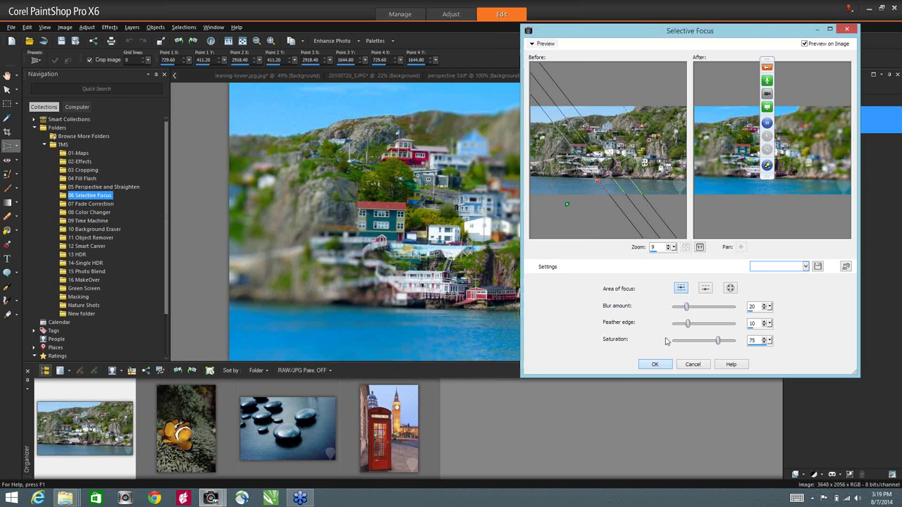
key(Return)
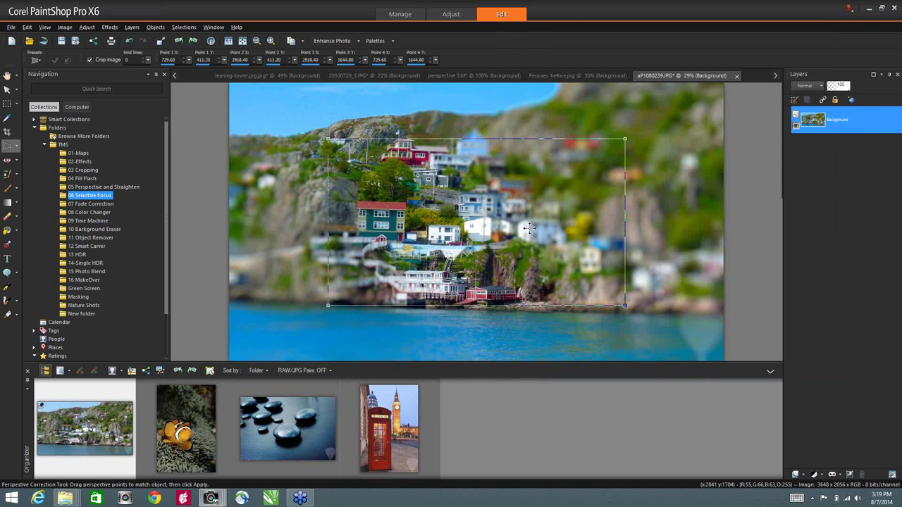
Switch to the Pick tool and open the faded photo of the seated woman from the 07 Fade Correction folder.
key(k)
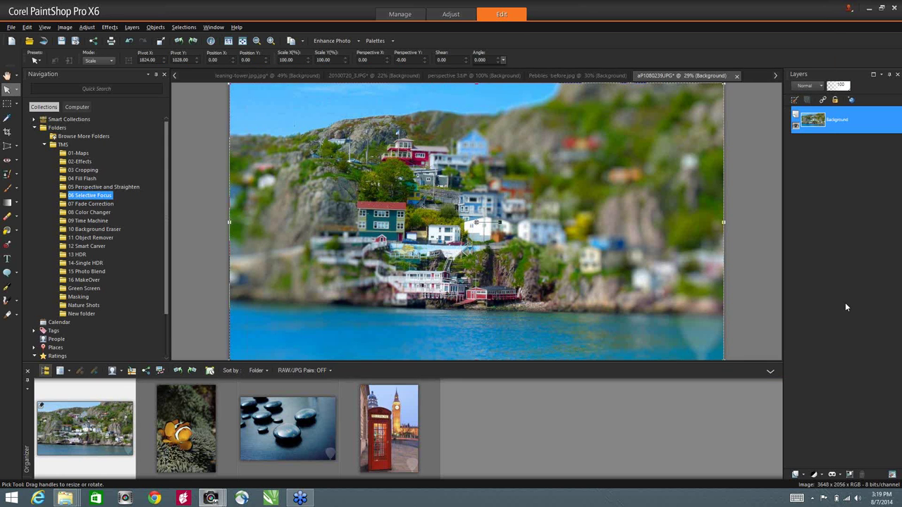
click(95, 204)
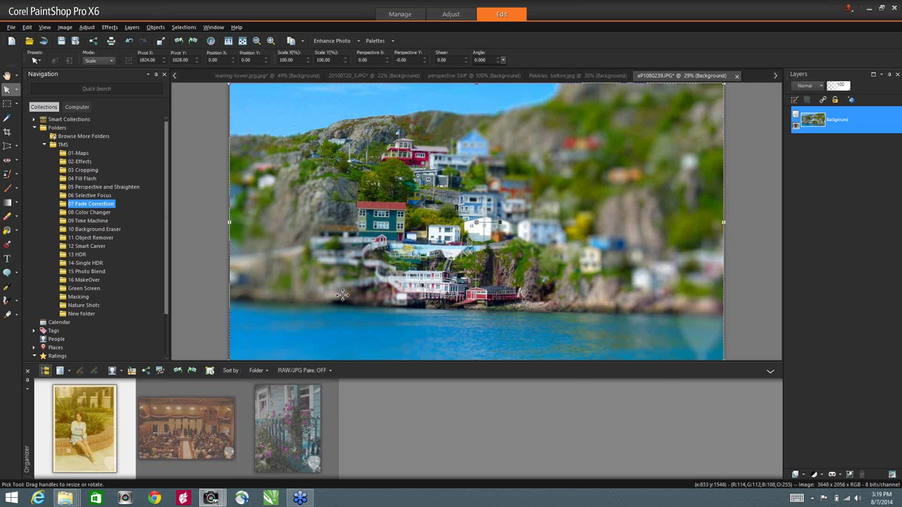
double_click(90, 430)
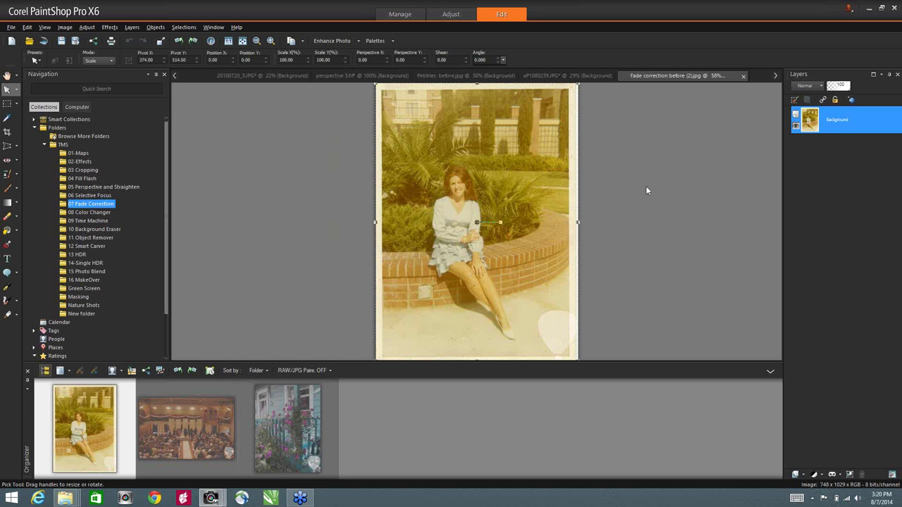
Show the Learning Center and examine its Get Photos and Quick Adjustments topics and the Picture Tube guidance, returning to its home page.
key(F10)
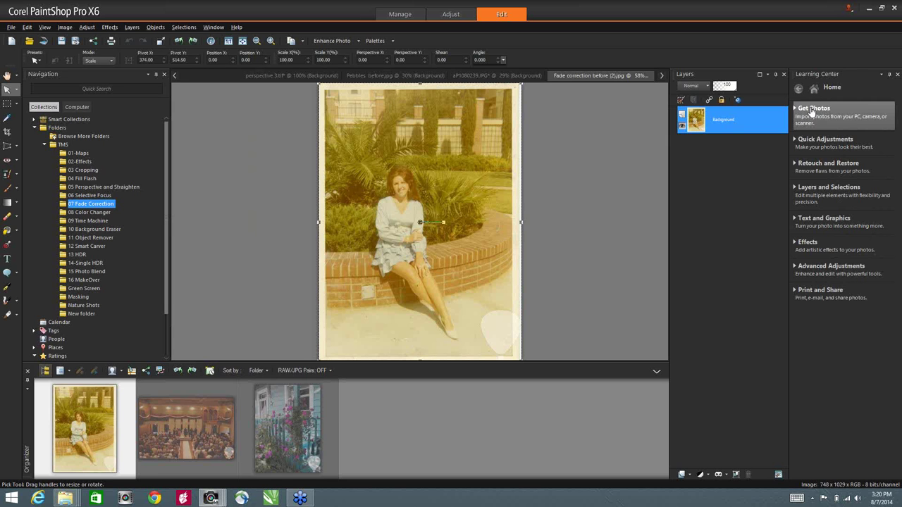
click(812, 110)
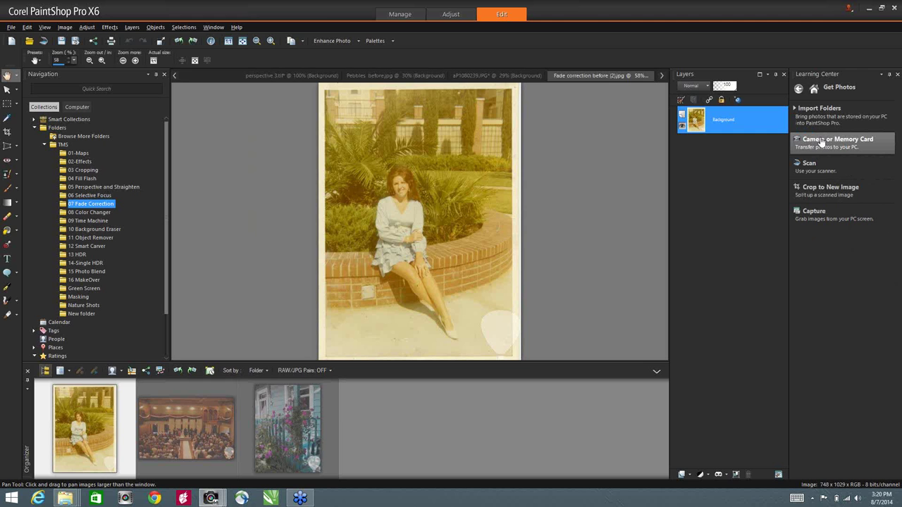
click(815, 88)
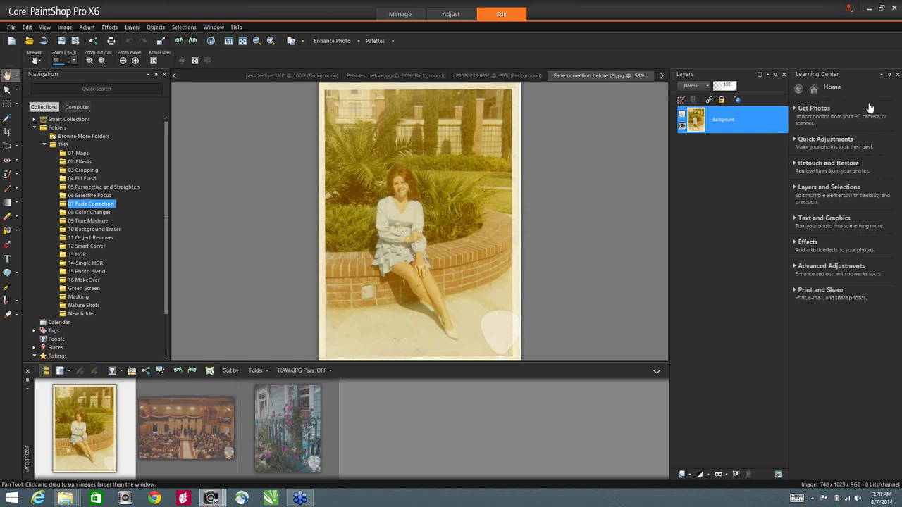
click(814, 145)
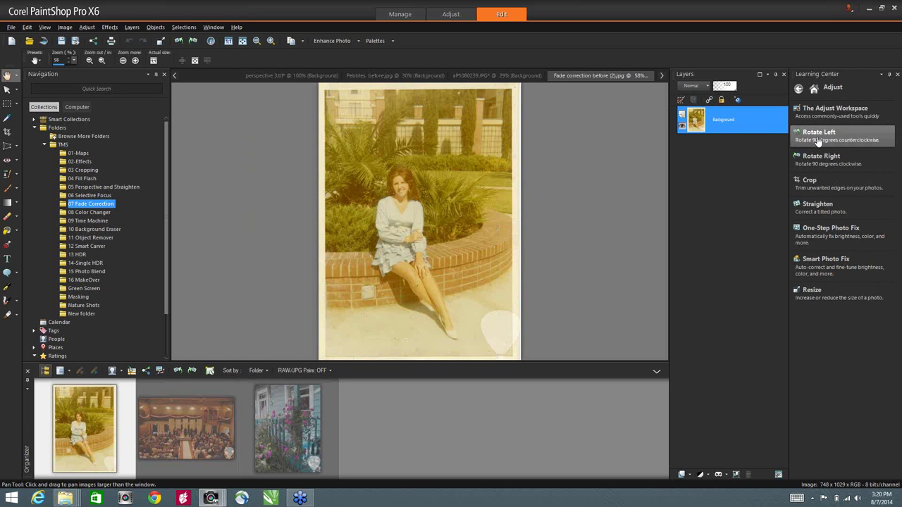
click(815, 88)
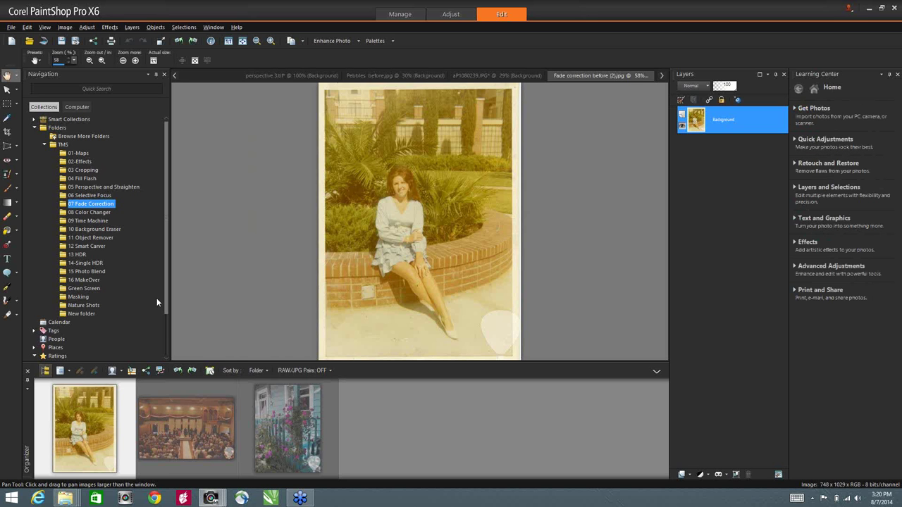
click(7, 287)
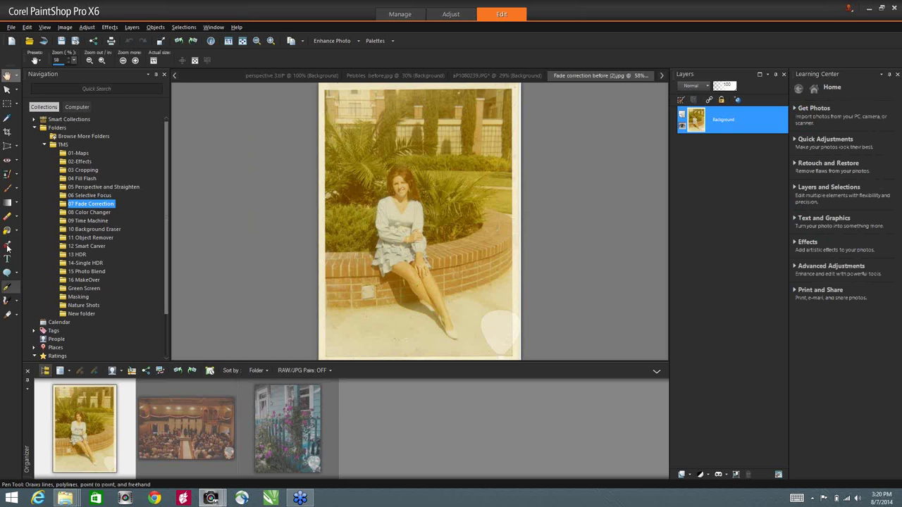
click(7, 246)
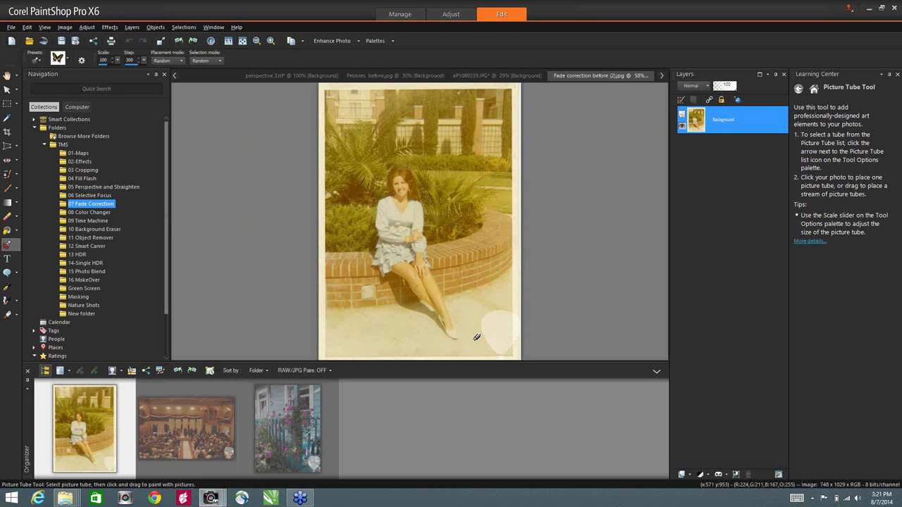
click(813, 90)
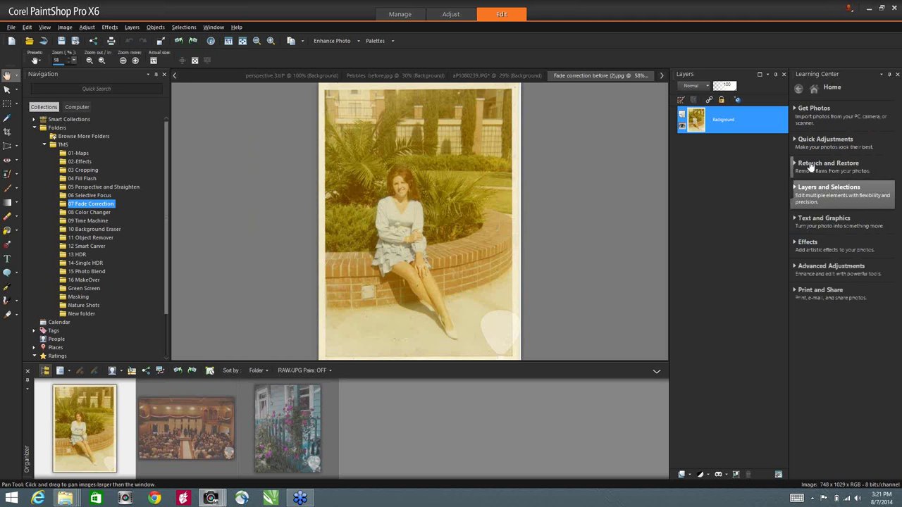
Try Fade Correction from the Retouch and Restore topics on the photo of the seated woman with a correction amount of 10.
click(810, 165)
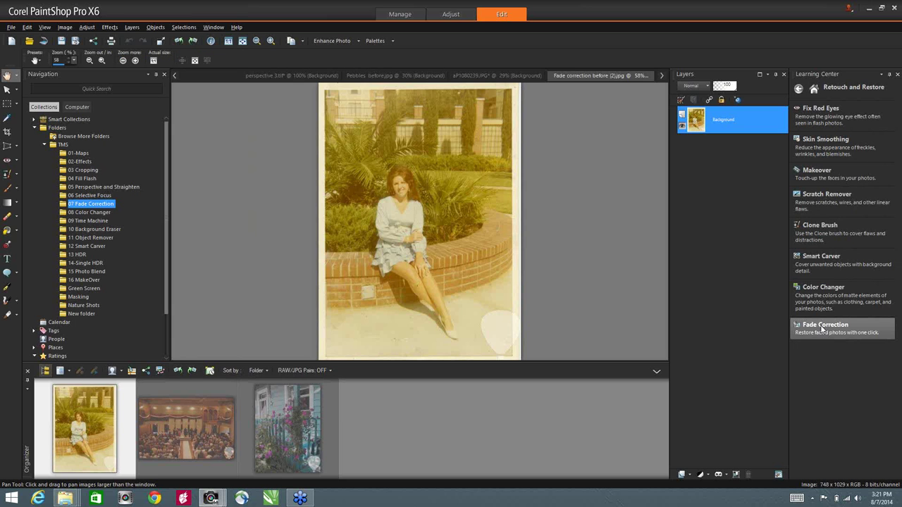
click(821, 328)
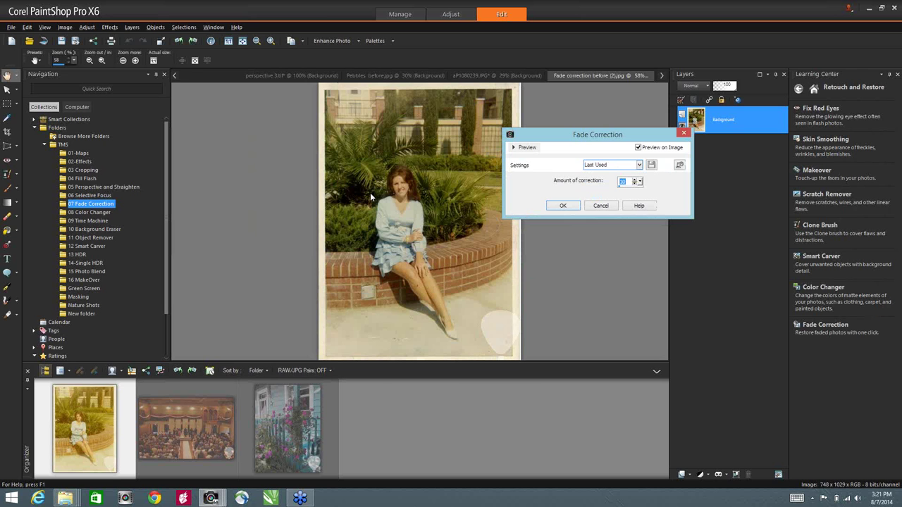
click(603, 205)
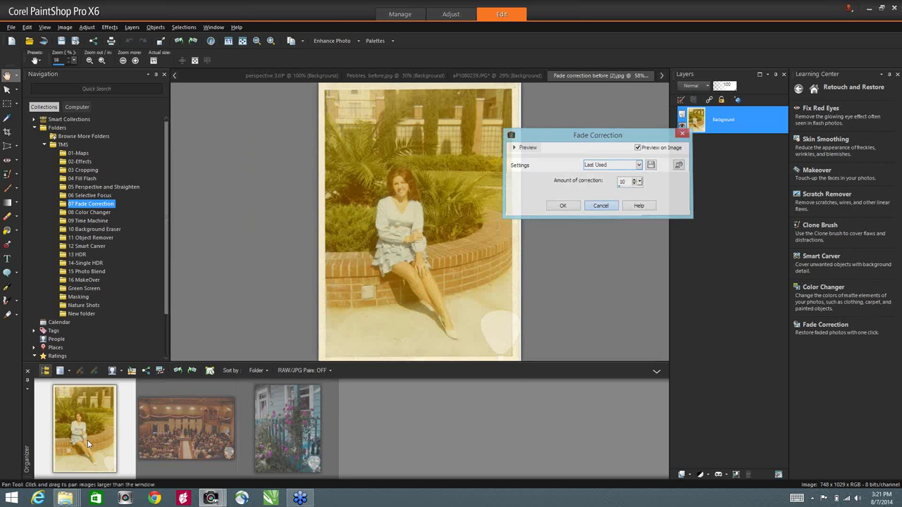
Open the faded wedding ceremony photo and try Fade Correction on it with a higher correction amount.
double_click(182, 441)
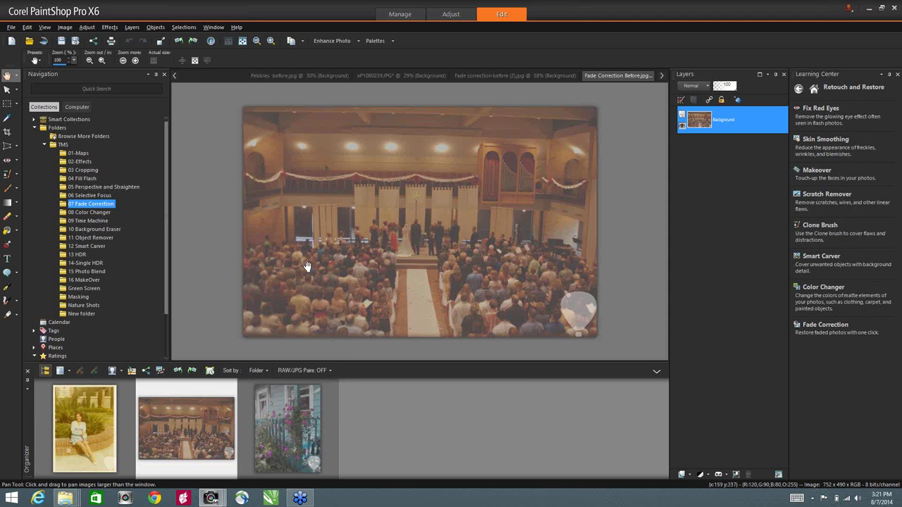
click(839, 331)
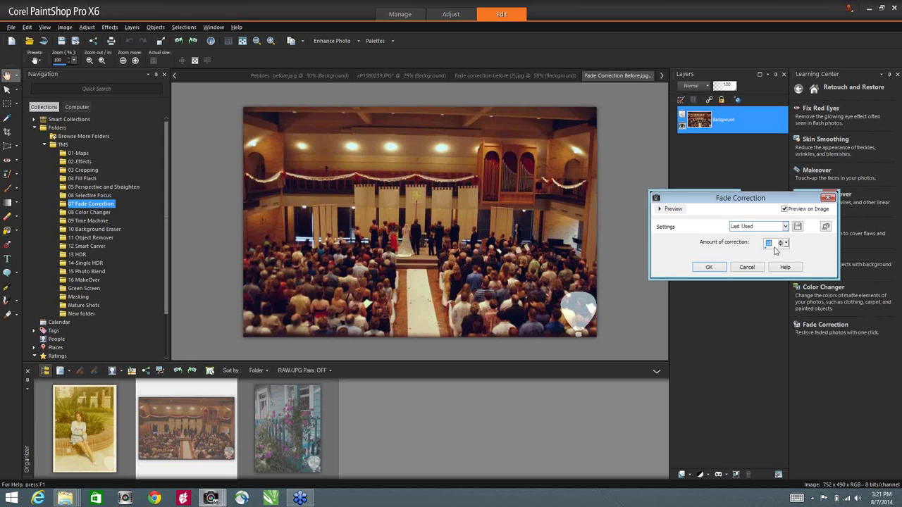
text(58)
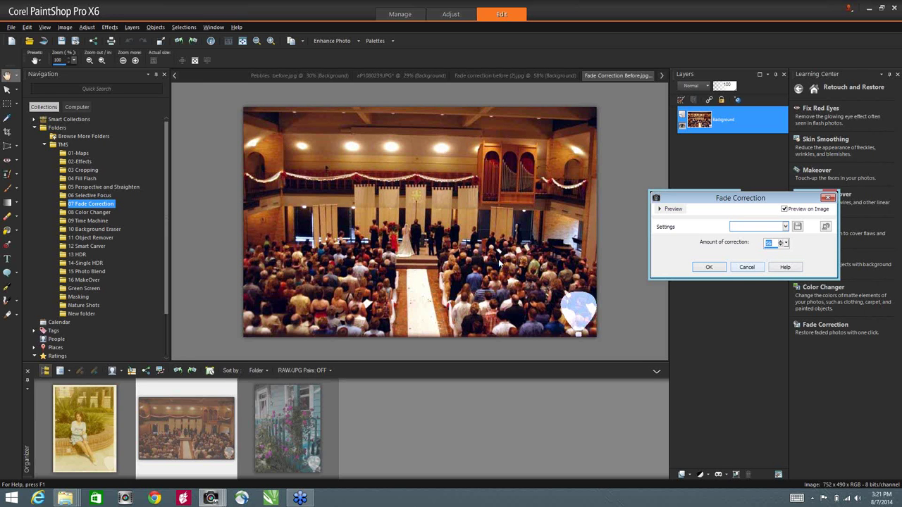
Open the faded photo of the blue porch with pink flowers and apply Fade Correction with an amount of 41.
double_click(296, 415)
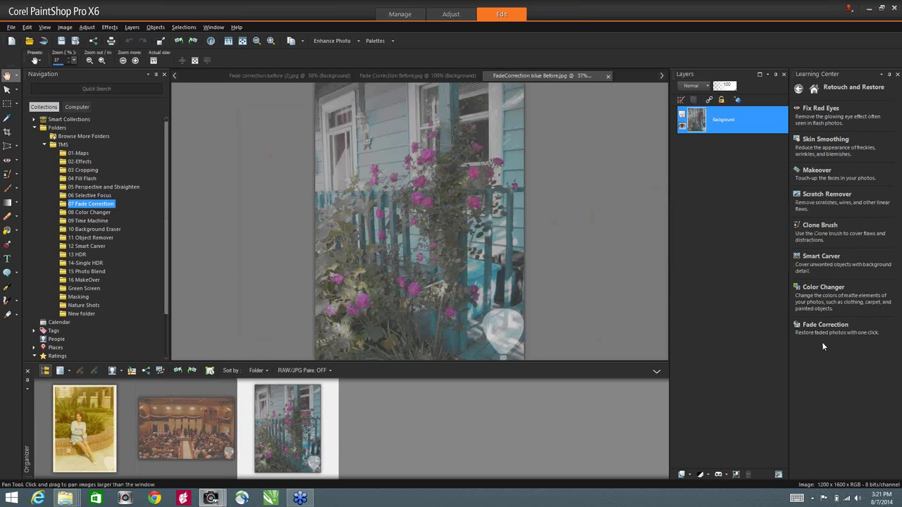
click(839, 328)
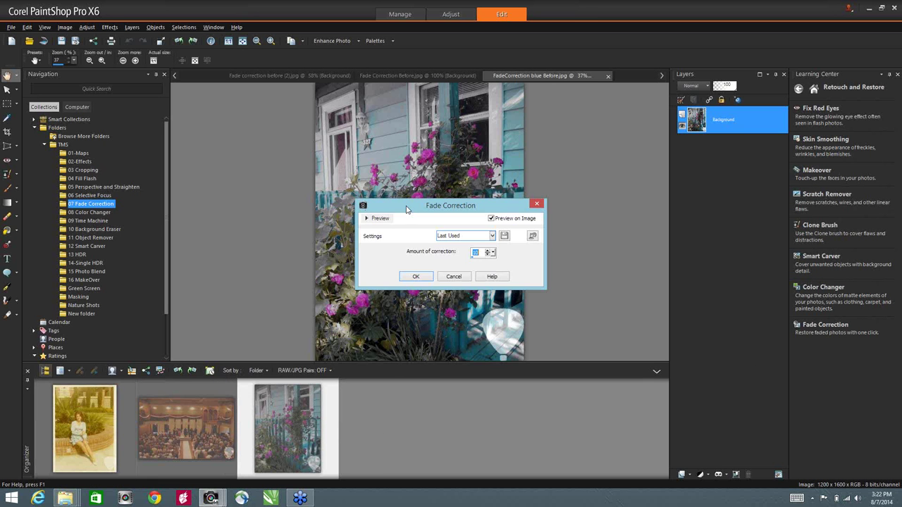
drag(407, 209, 590, 146)
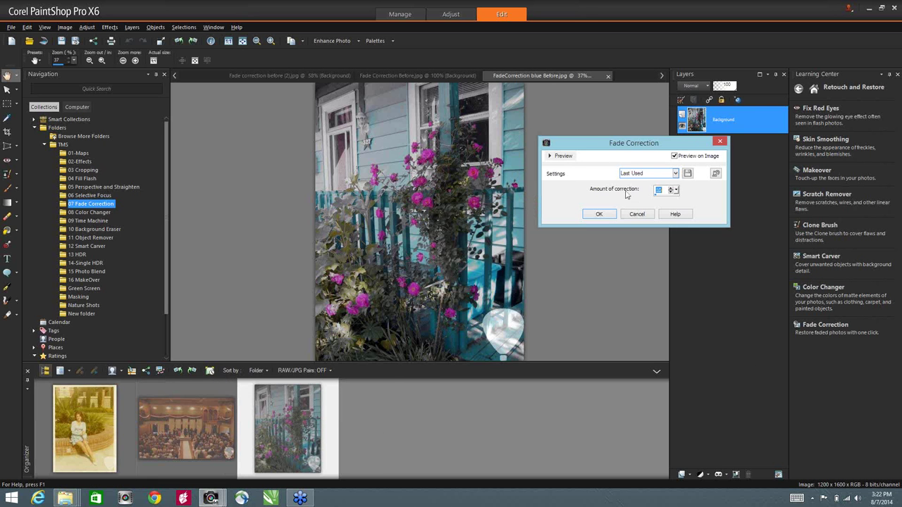
click(670, 188)
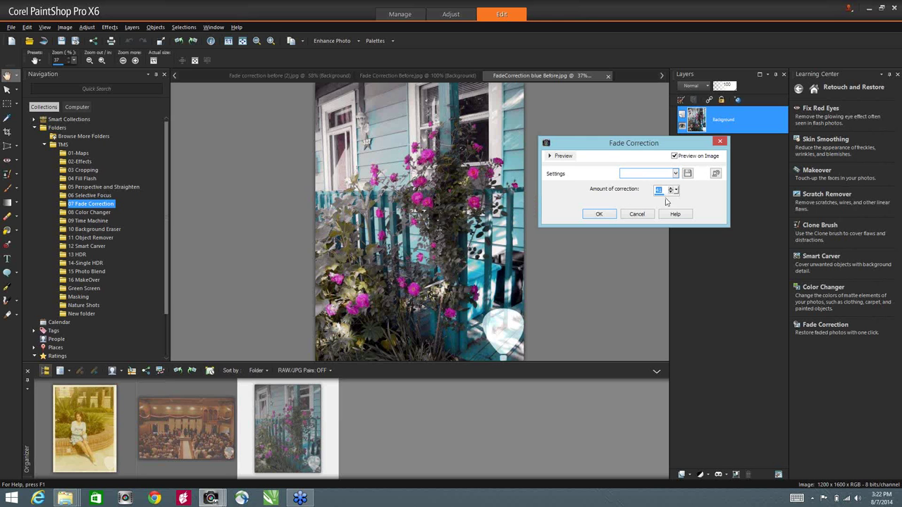
click(599, 214)
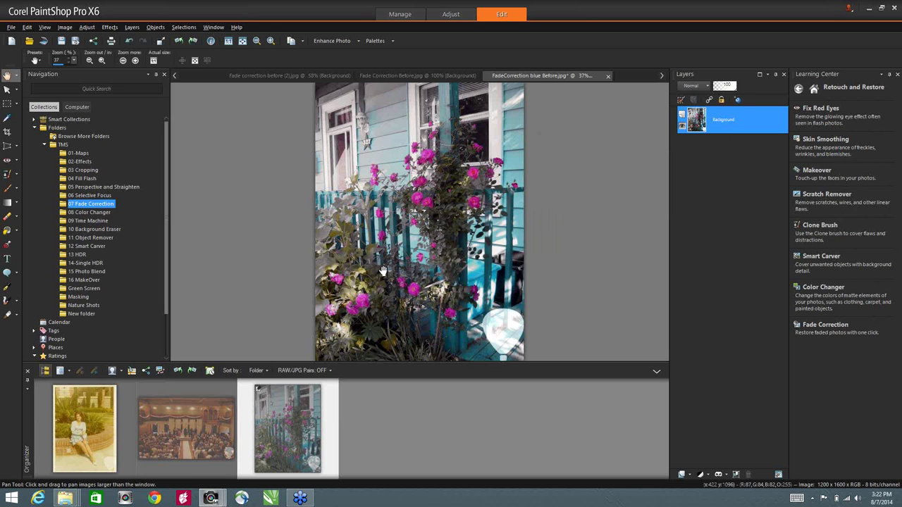
Open the ice skater photo from the 08 Color Changer folder.
click(7, 217)
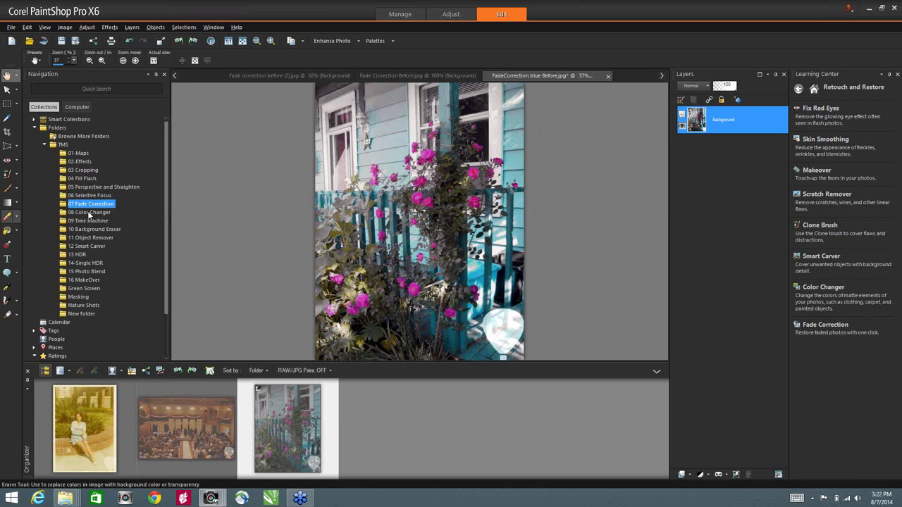
click(89, 213)
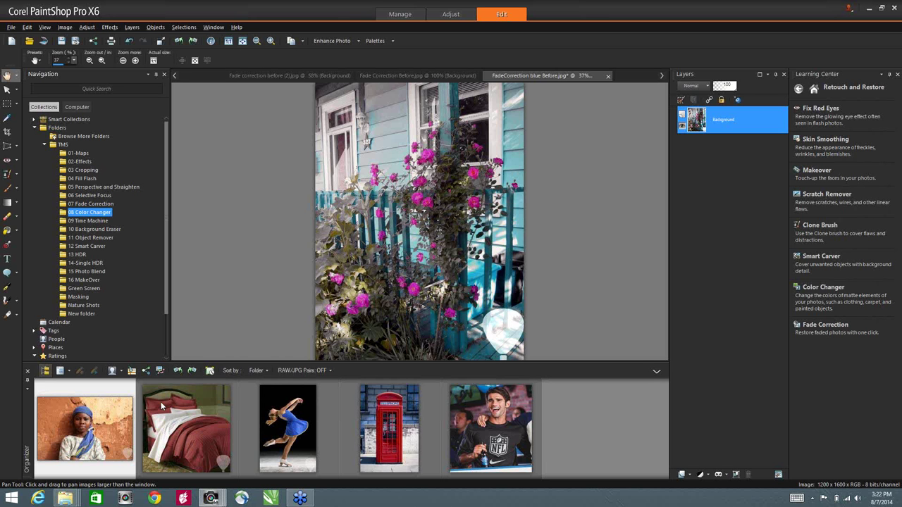
click(280, 416)
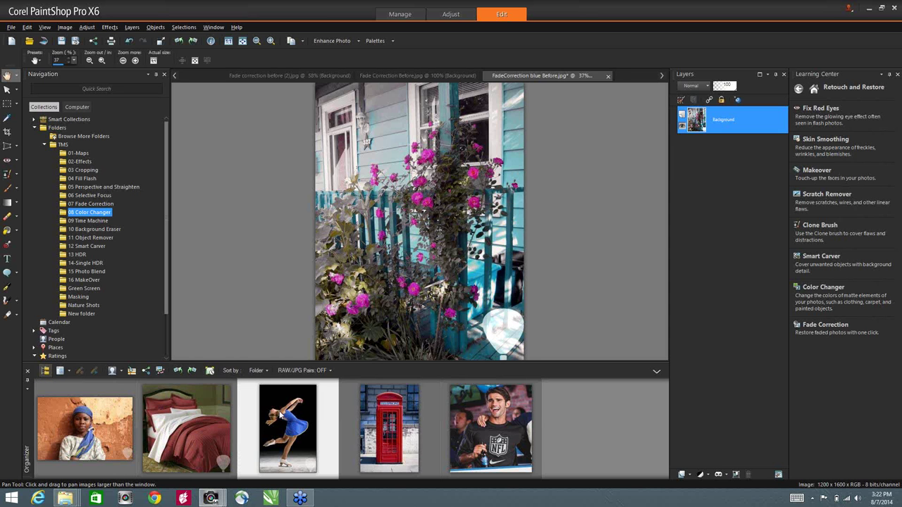
double_click(281, 415)
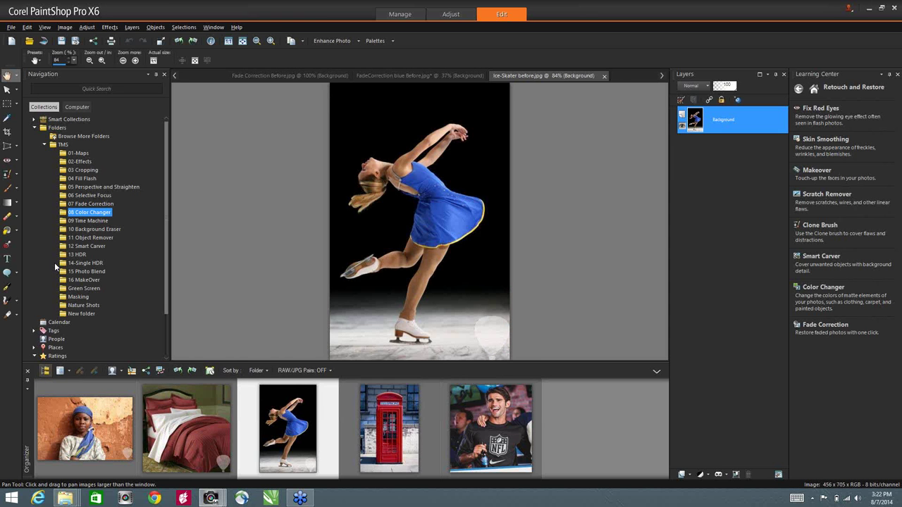
Recolor the skater's blue dress purple with the Color Changer tool, raising the tolerance to 46 to cover the whole dress.
click(7, 232)
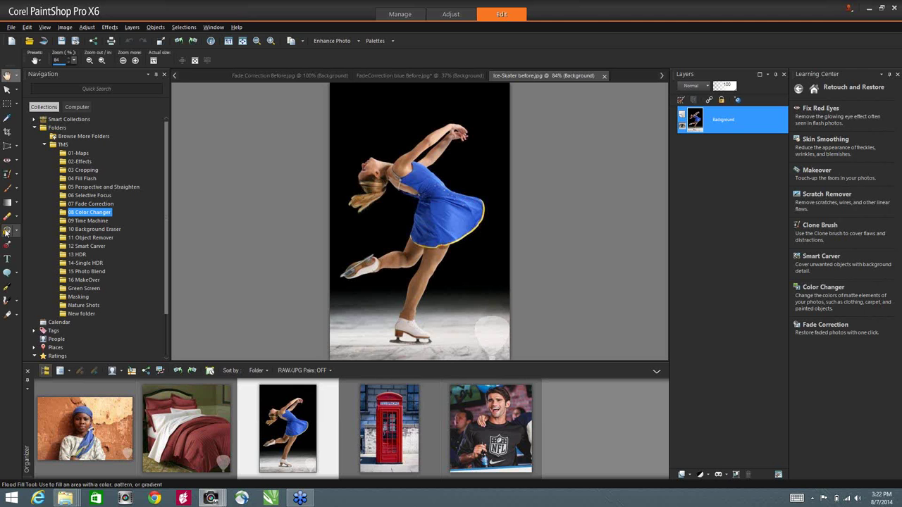
click(16, 232)
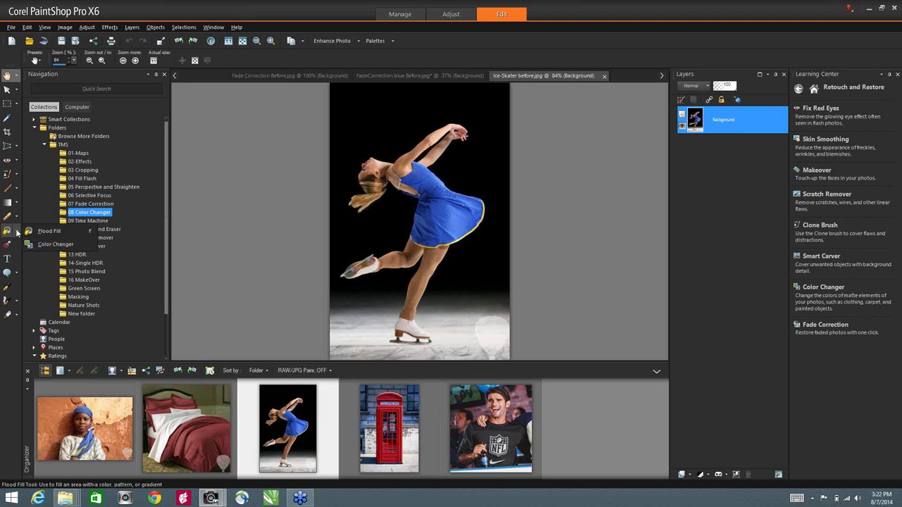
click(51, 245)
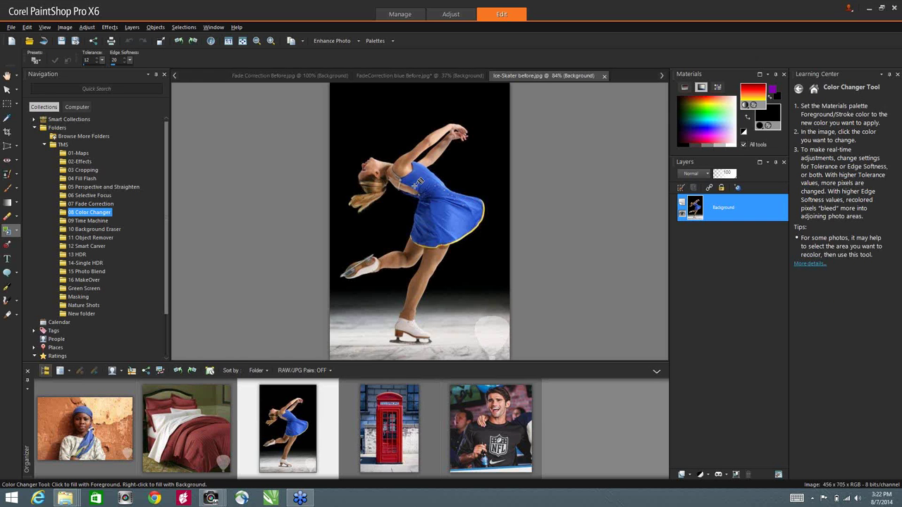
click(420, 180)
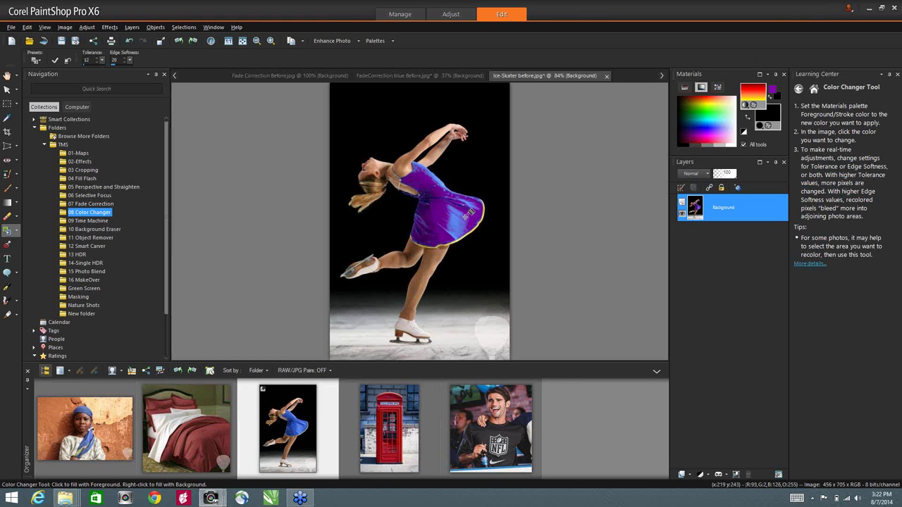
scroll(453, 205, up, 2)
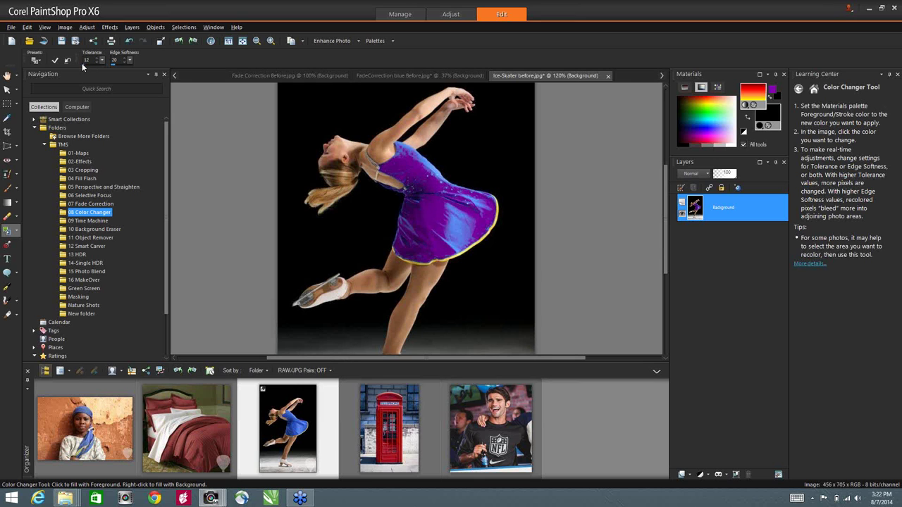
click(461, 220)
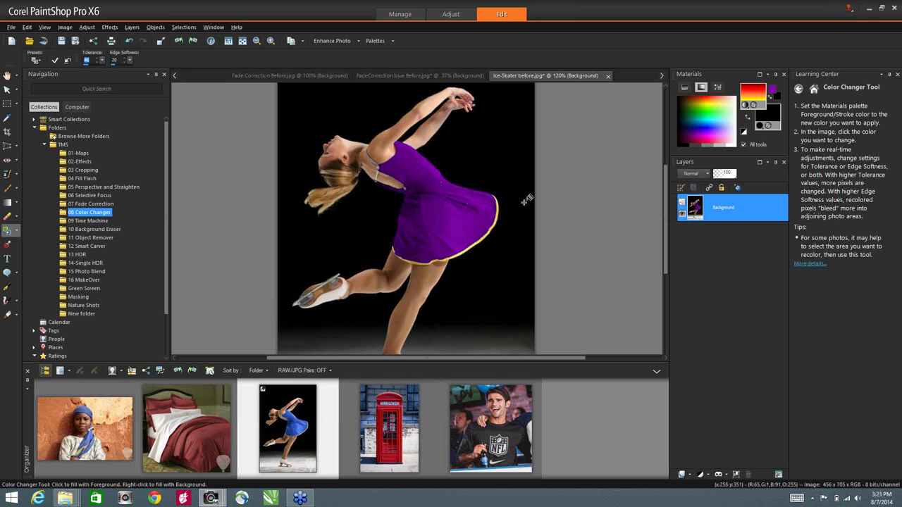
Choose a light green foreground color and recolor the skater's dress with it.
click(723, 104)
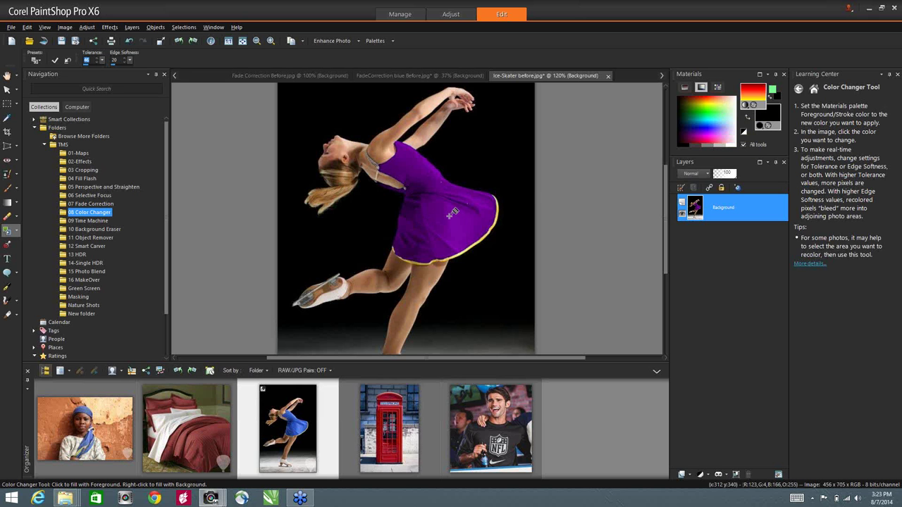
click(713, 107)
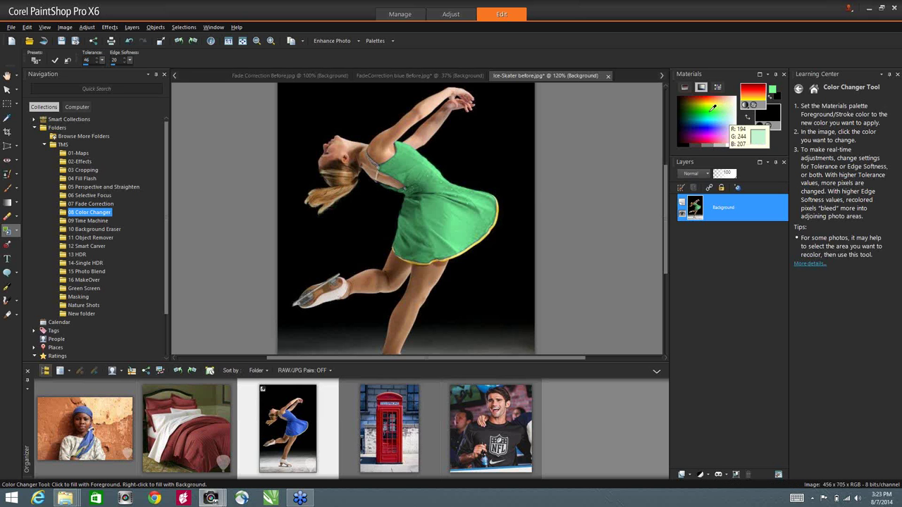
Set the foreground color to a muted violet, #6d52c2.
click(717, 121)
click(716, 141)
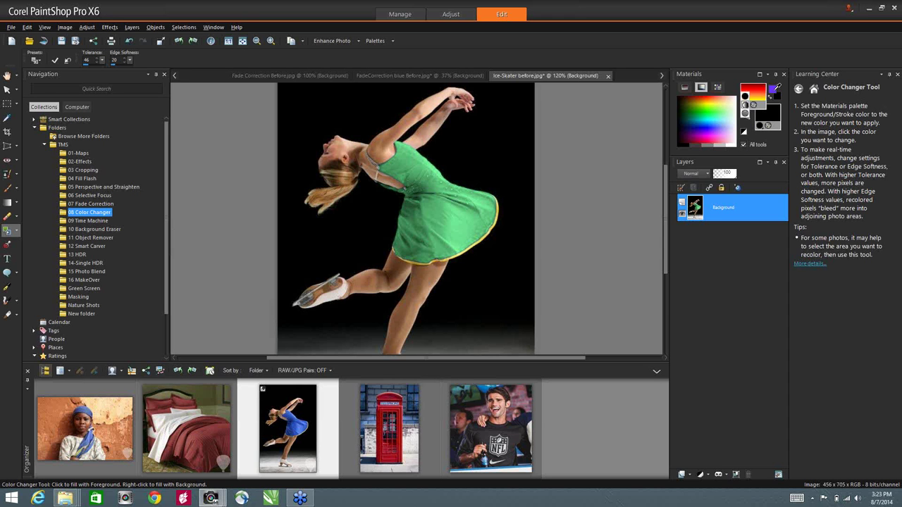
click(772, 93)
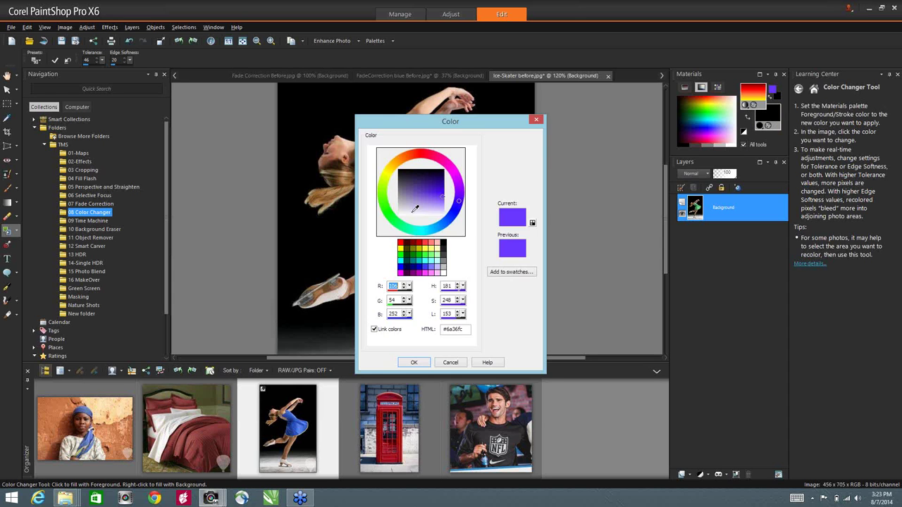
click(421, 191)
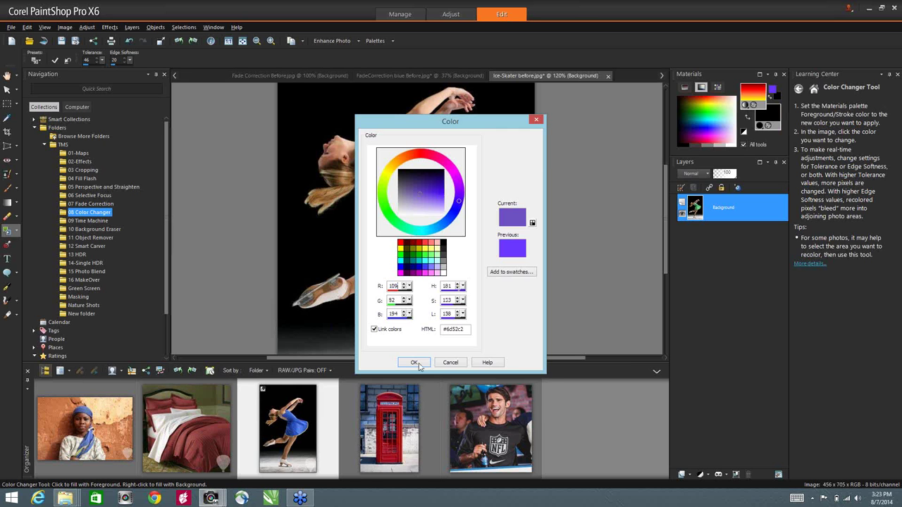
click(415, 363)
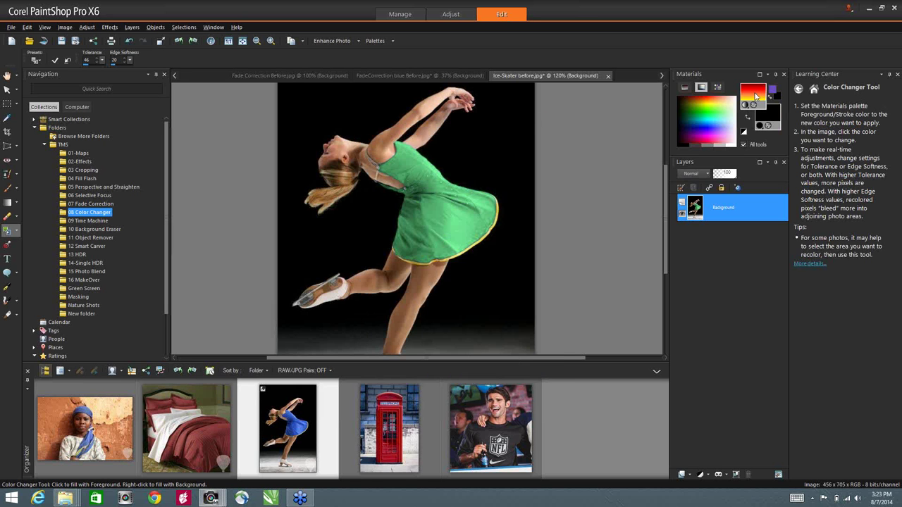
click(762, 102)
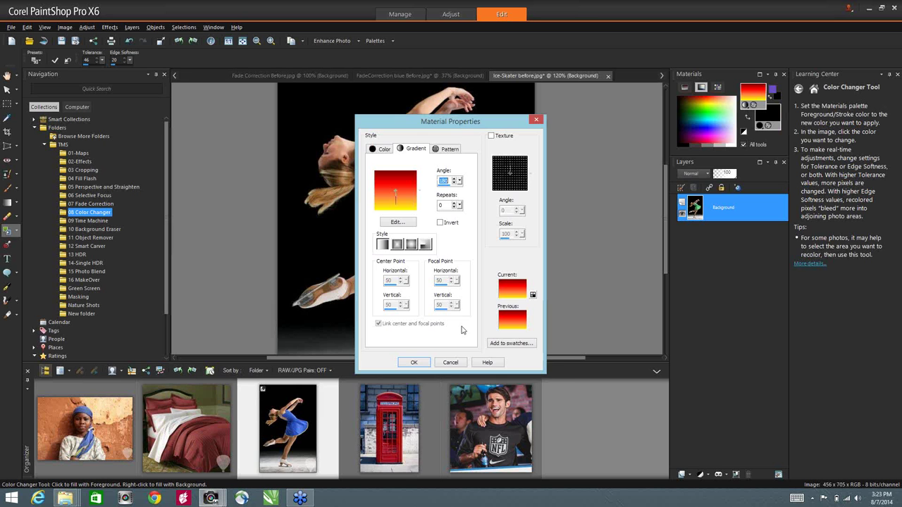
click(451, 363)
click(772, 92)
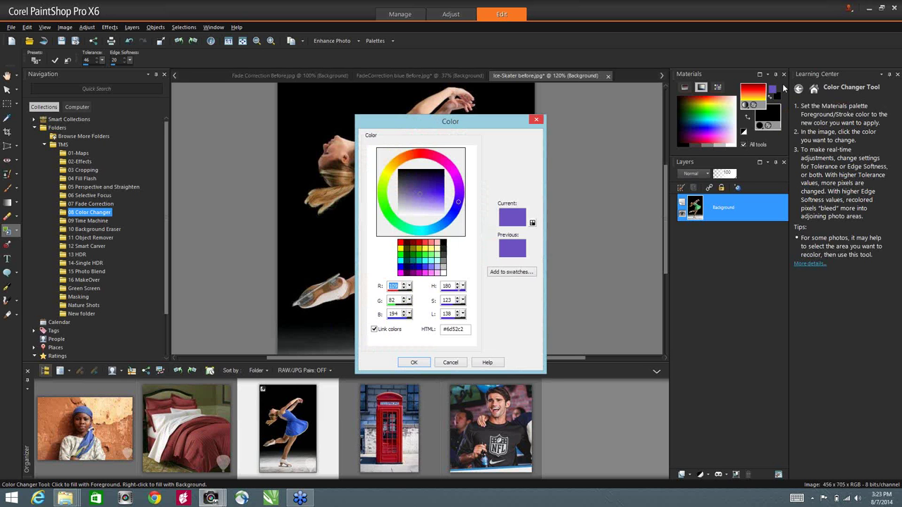
key(Escape)
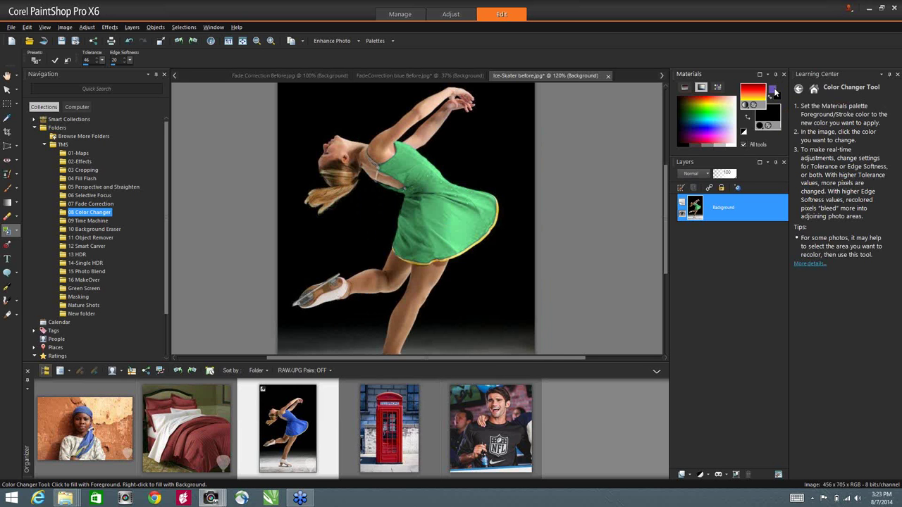
Swap the foreground and background materials and recolor the skater's dress through bright green, dark green and blue to light turquoise.
right_click(773, 92)
click(431, 232)
click(748, 119)
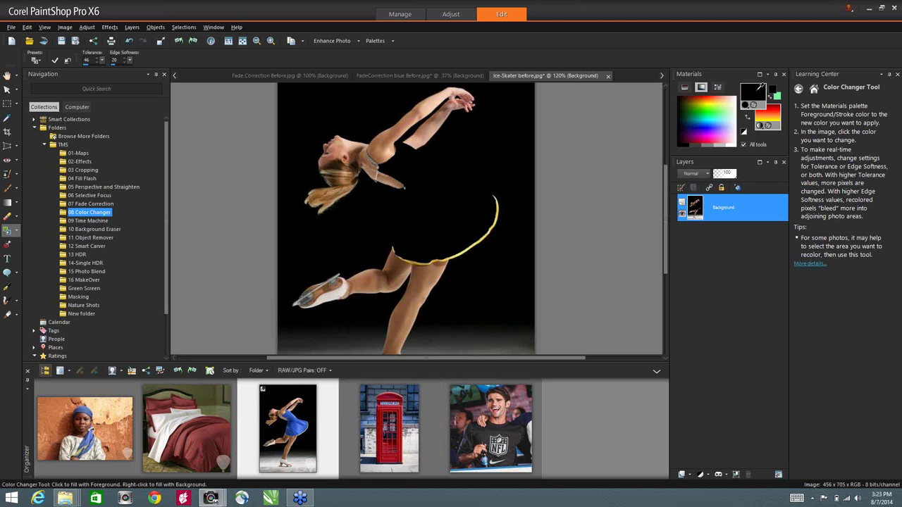
click(709, 114)
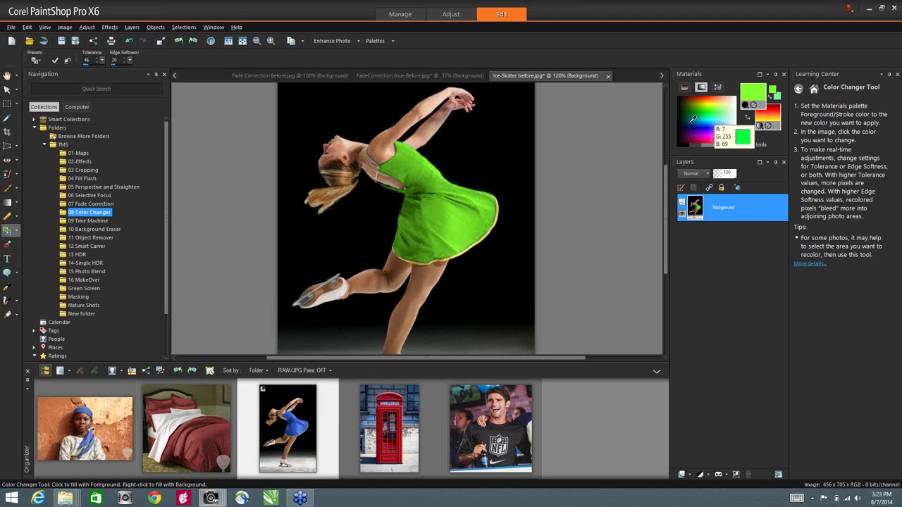
click(699, 127)
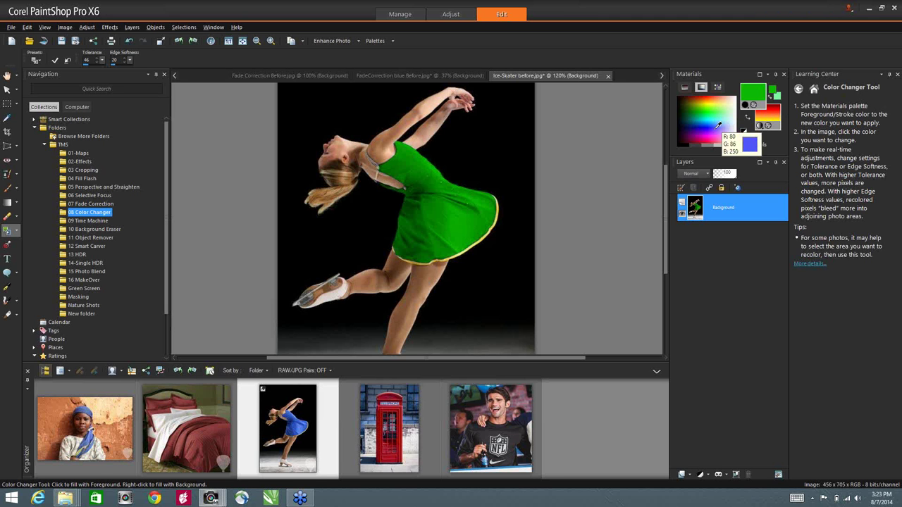
click(718, 125)
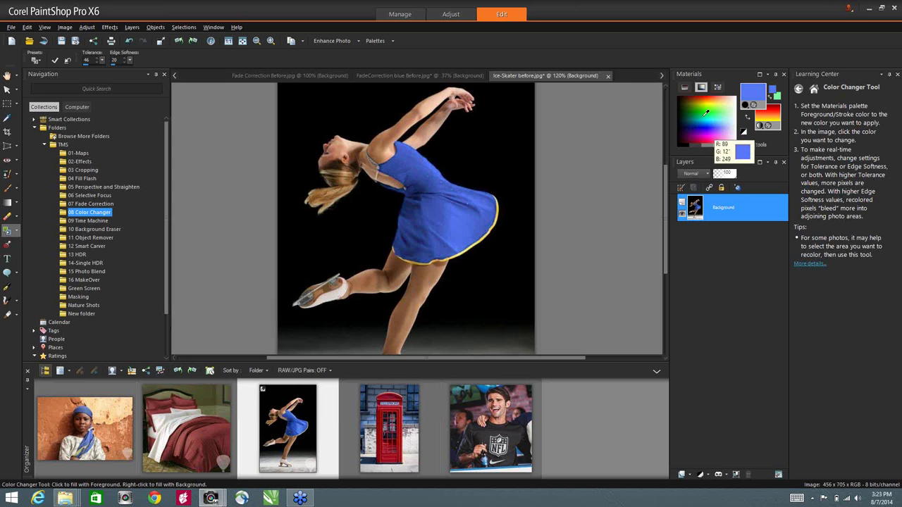
mouse_move(706, 113)
mouse_down()
mouse_move(733, 119)
mouse_move(707, 115)
mouse_move(720, 106)
mouse_up()
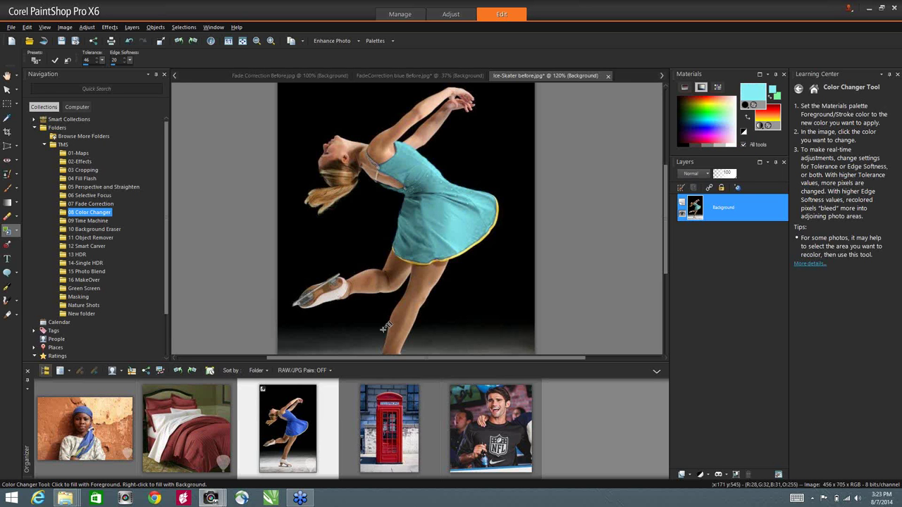
Open the Color Changer Bedding photo and recolor the red bedding light turquoise, changing it to a saturated blue.
double_click(223, 414)
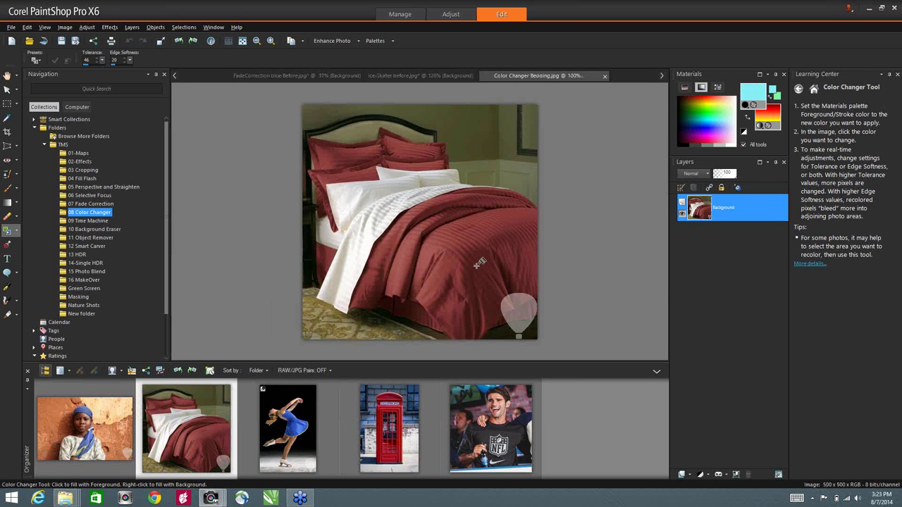
click(476, 240)
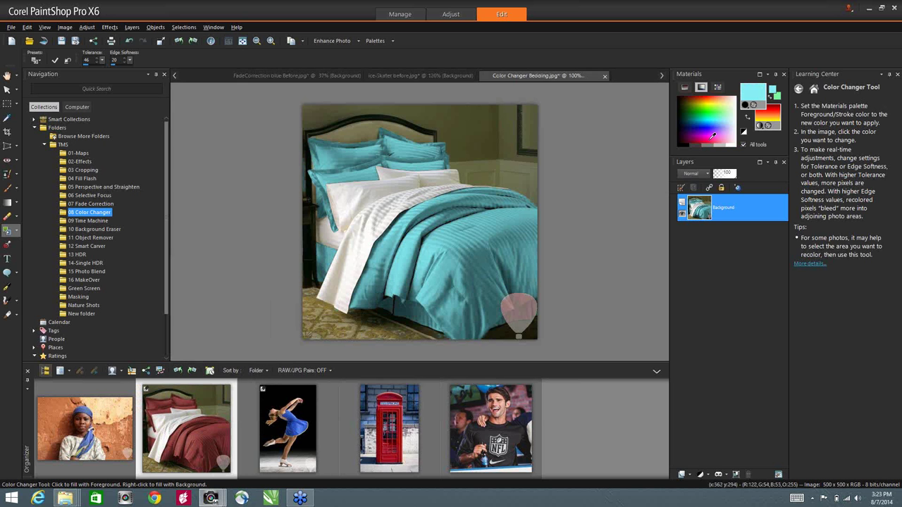
click(703, 115)
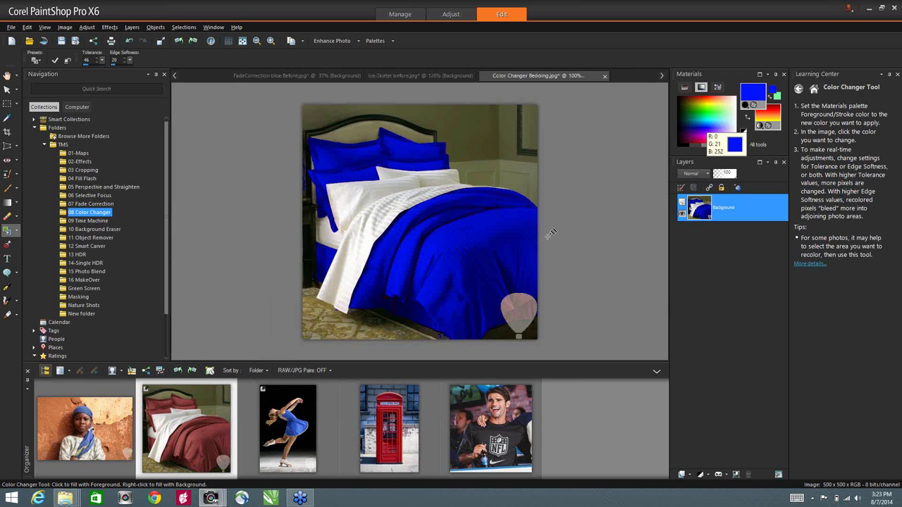
Open the African Girl photo and outline the girl's blue headscarf with the Freehand Selection tool.
double_click(78, 426)
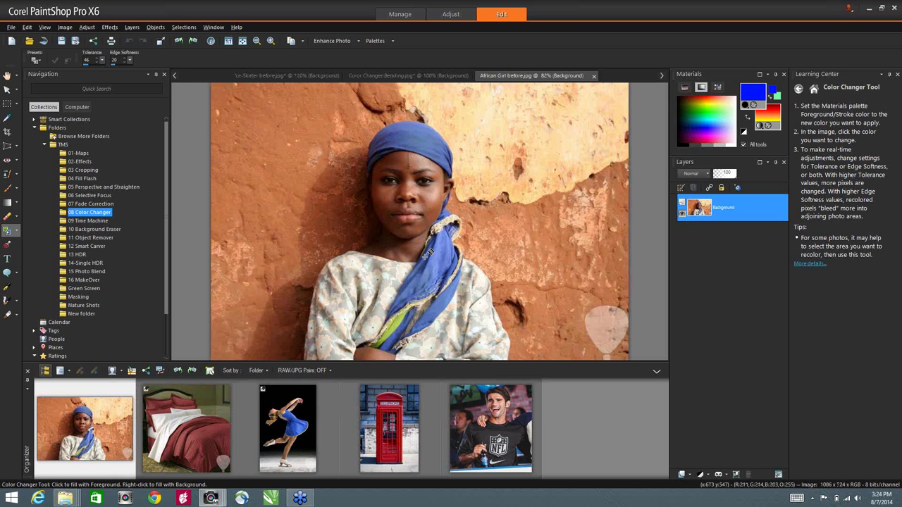
click(17, 106)
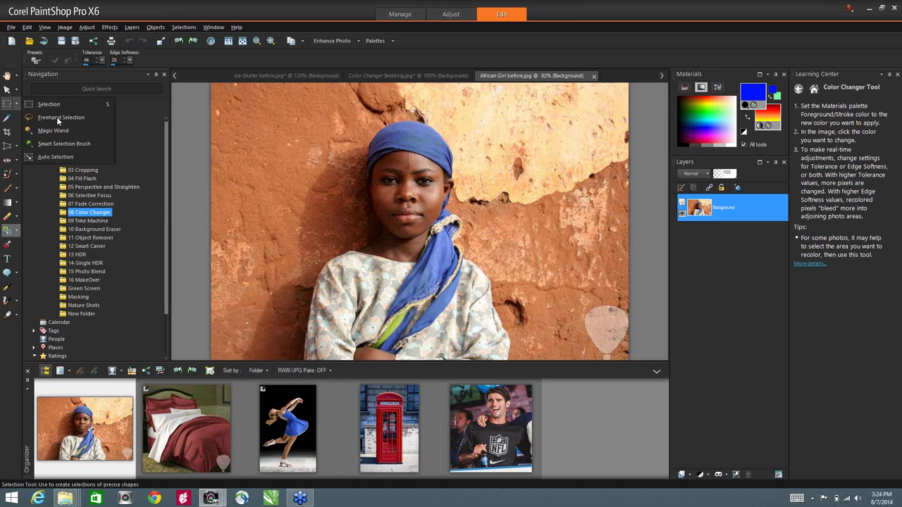
click(57, 117)
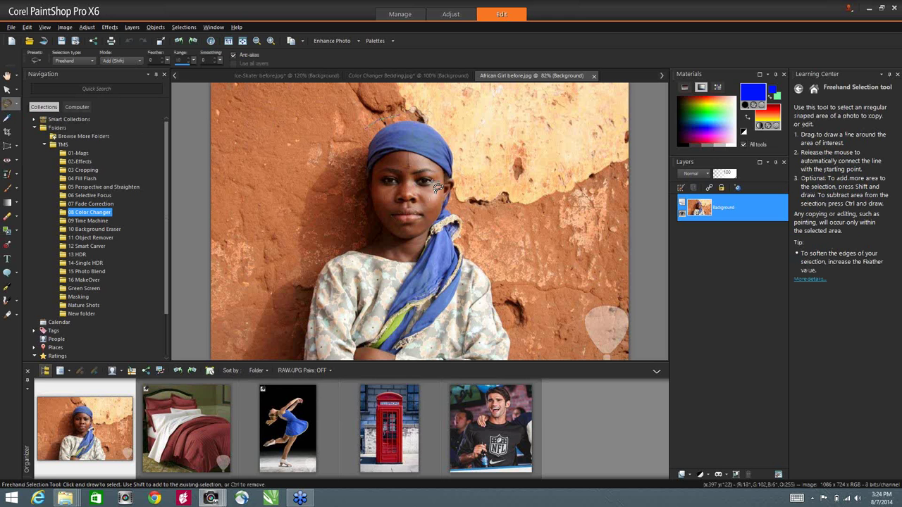
mouse_move(359, 200)
mouse_down()
mouse_move(362, 152)
mouse_move(398, 113)
mouse_move(461, 156)
mouse_up()
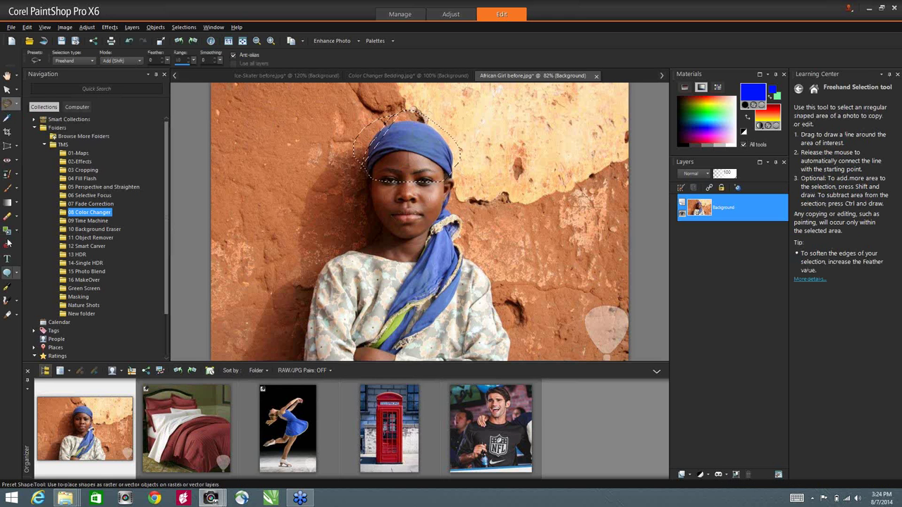
Recolor the selected headscarf saturated blue with the Color Changer tool and clear the selection.
click(44, 275)
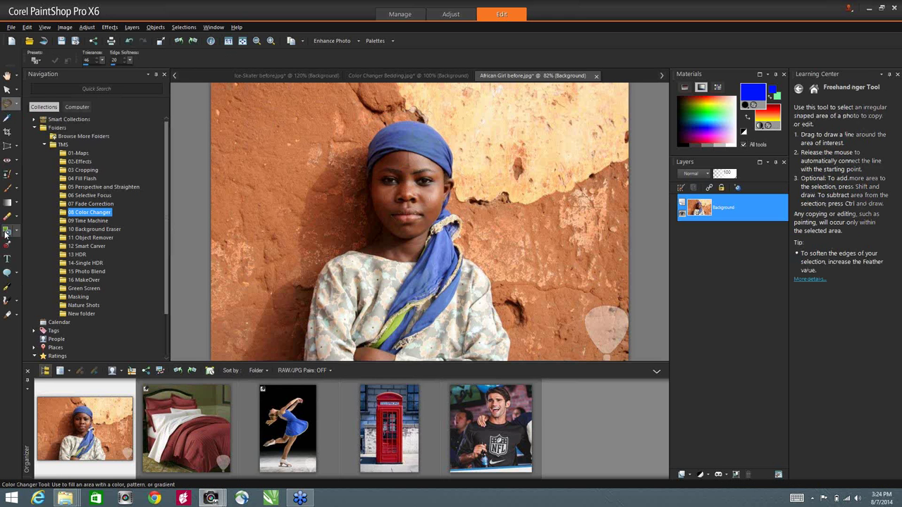
click(416, 156)
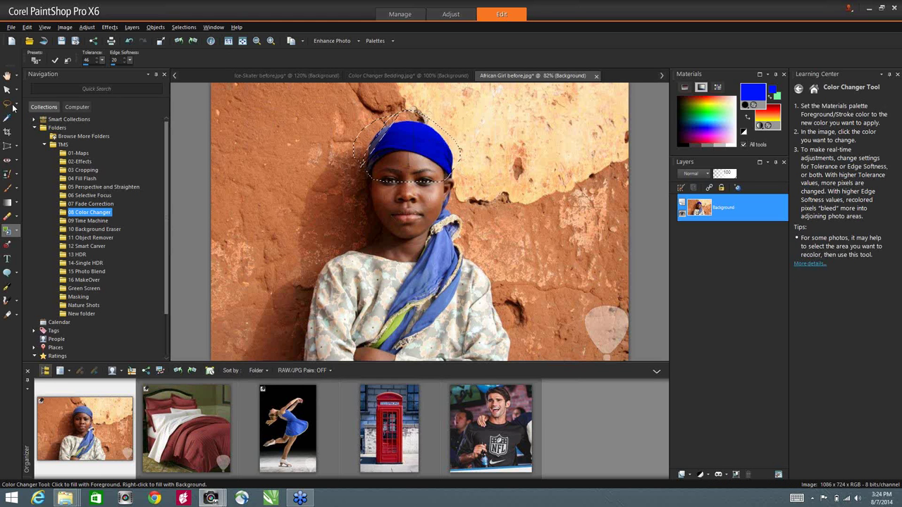
click(184, 26)
click(202, 53)
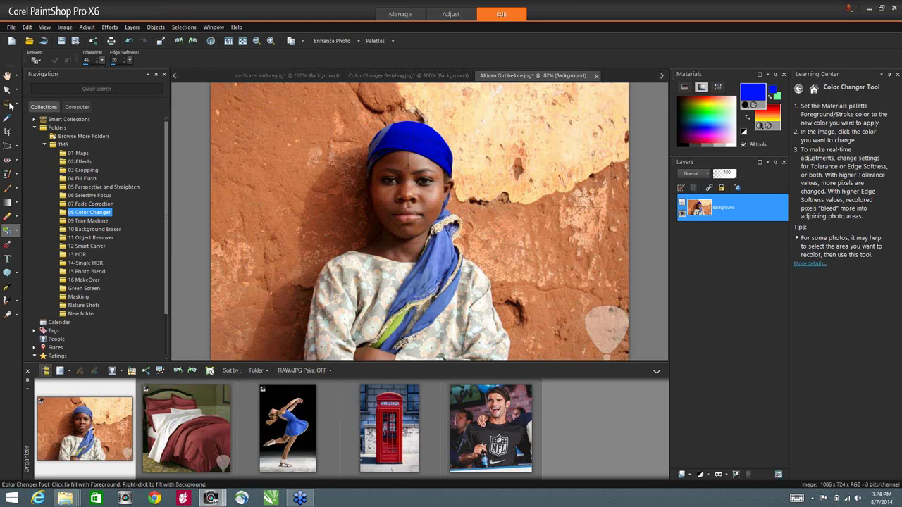
Reselect the headscarf with a wider freehand outline and recolor it through blue and light green to magenta.
click(8, 104)
mouse_move(389, 182)
mouse_down()
mouse_move(465, 194)
mouse_move(381, 113)
mouse_move(351, 139)
mouse_up()
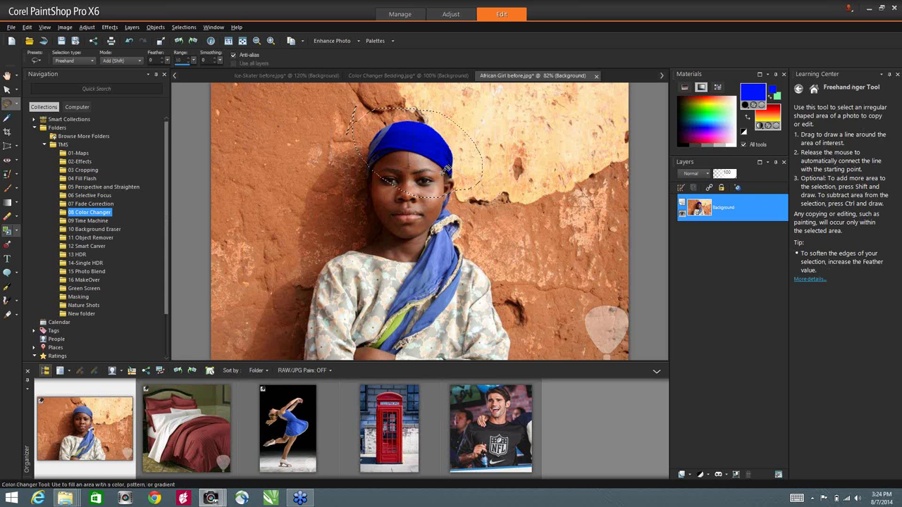
click(7, 230)
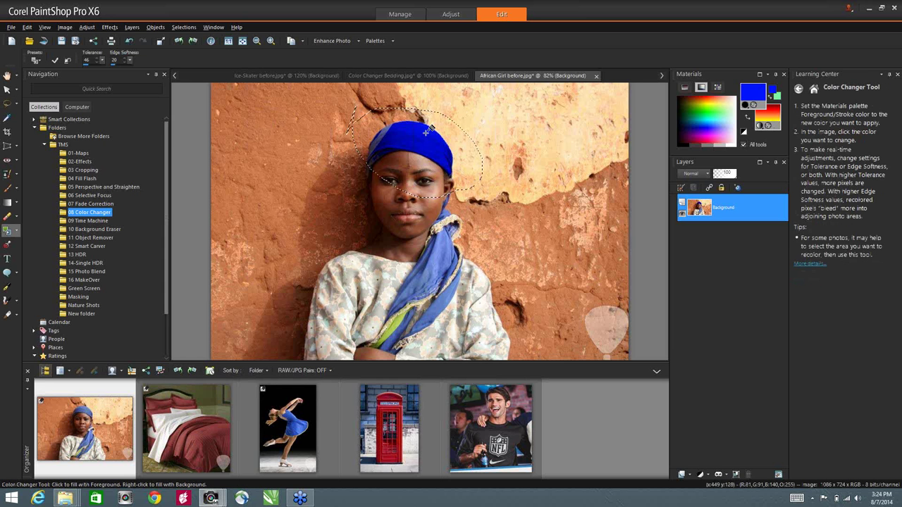
click(427, 130)
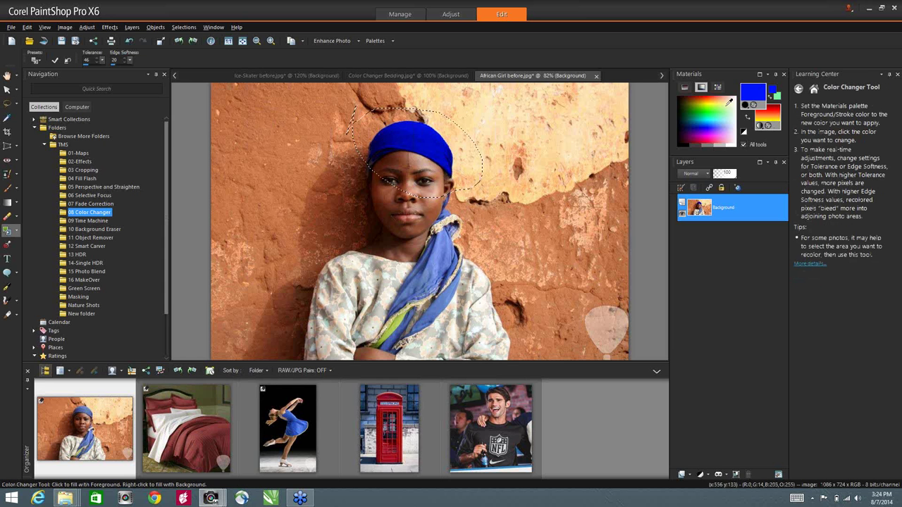
click(702, 113)
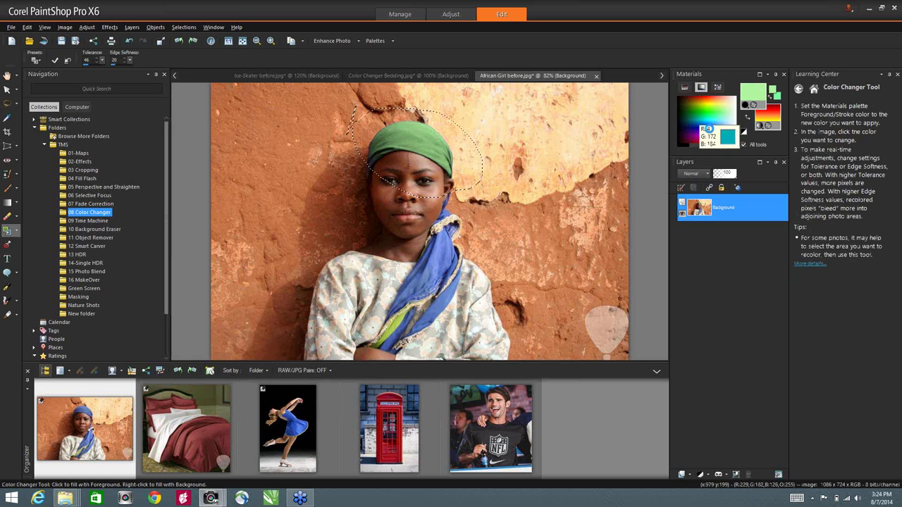
click(708, 140)
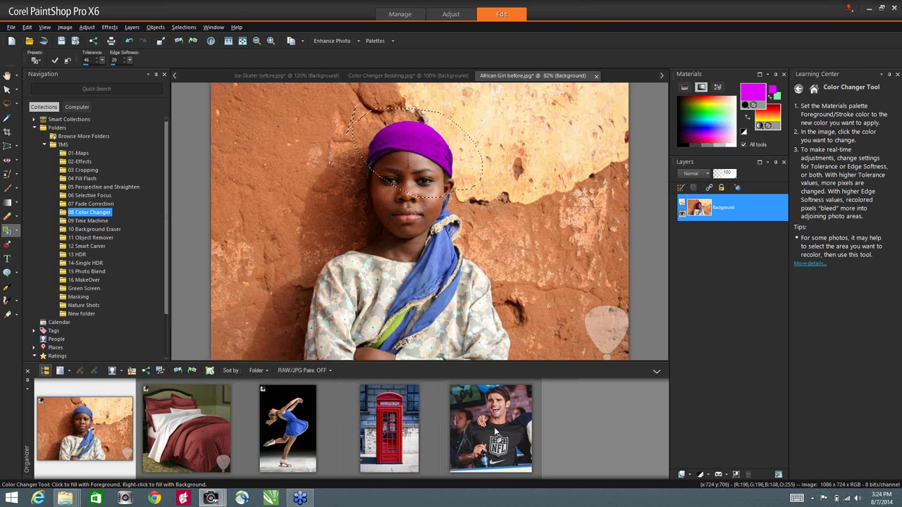
Open the photo of the man in the black NFL shirt and accept the color profile conversion.
click(494, 428)
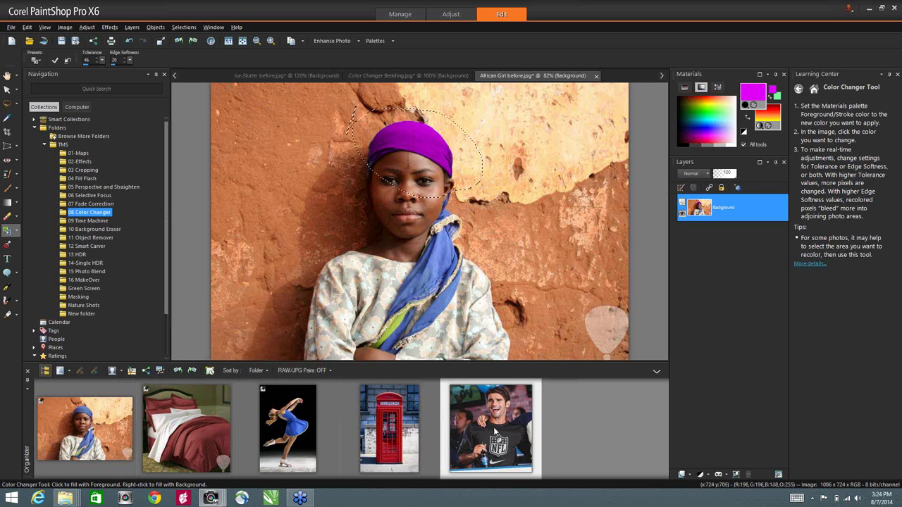
double_click(493, 427)
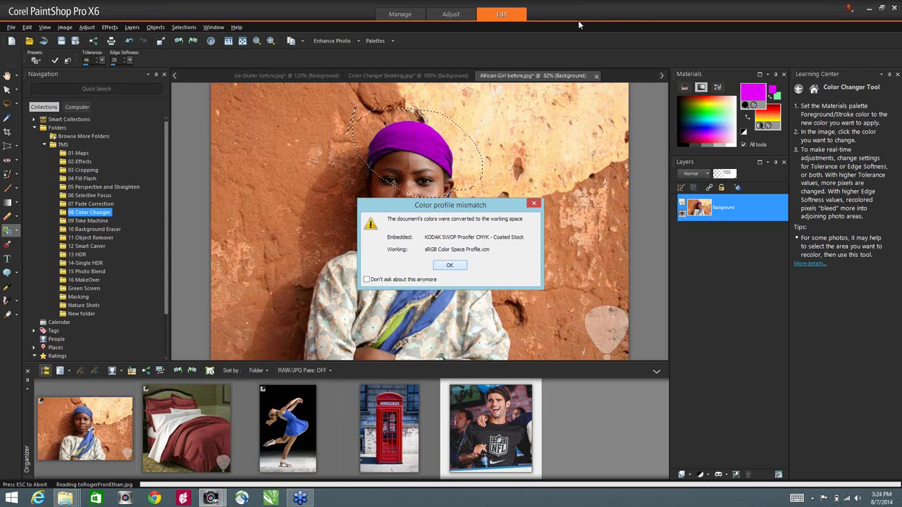
key(Return)
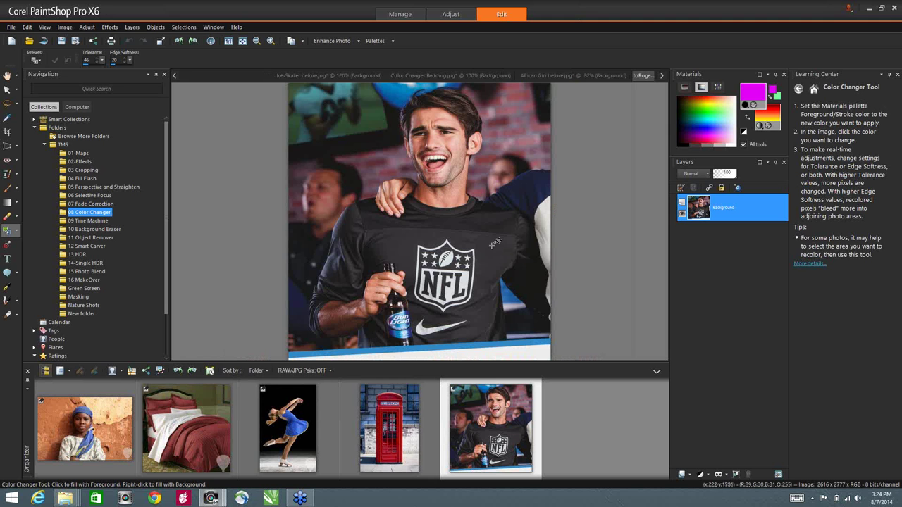
Try recoloring the black NFL shirt magenta without a selection and undo the recoloring.
click(503, 243)
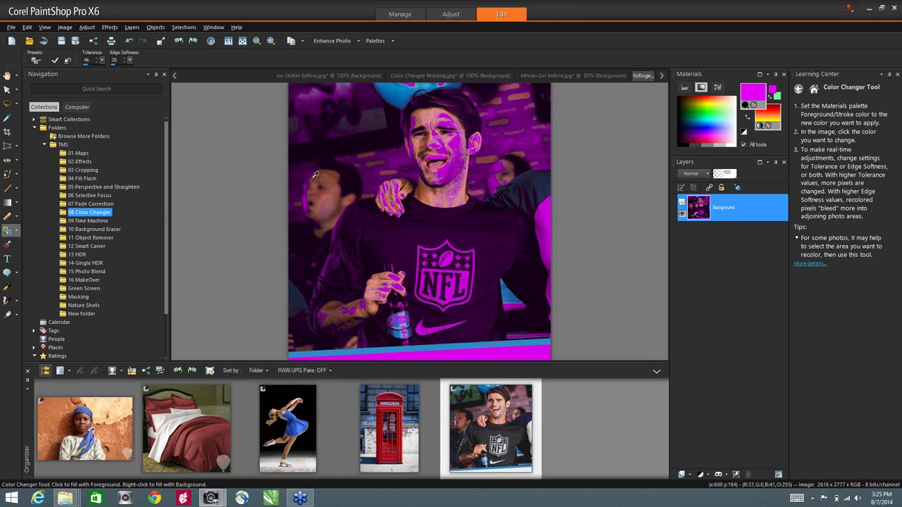
key(ctrl+z)
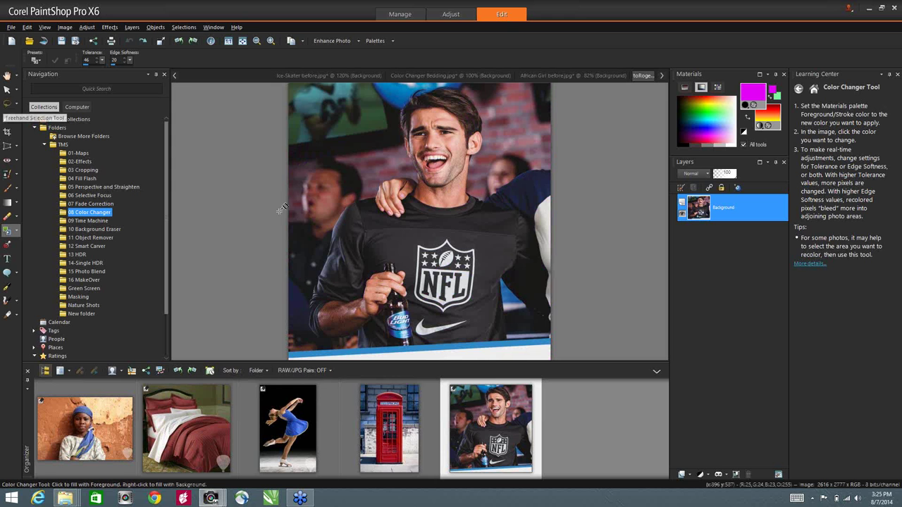
Load the saved shirt-shaped mask from disk as a replacement selection around the man's NFL shirt.
click(183, 27)
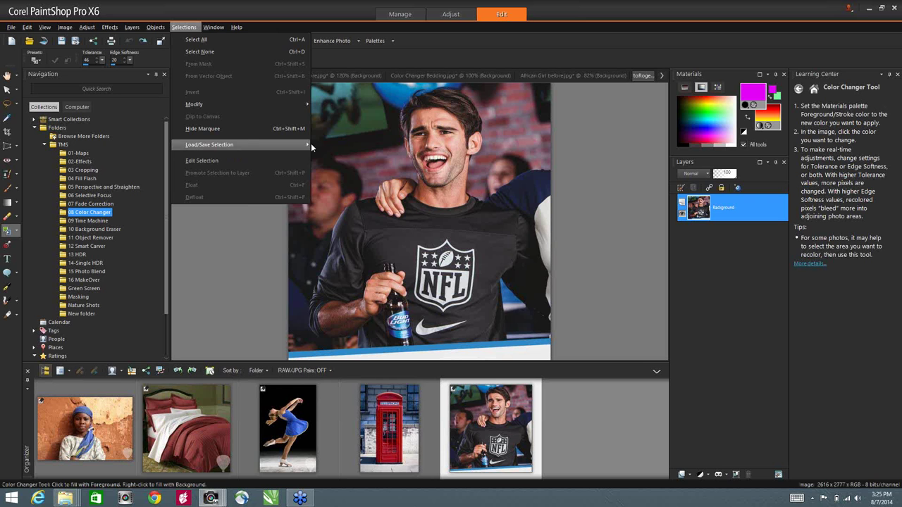
mouse_move(311, 143)
click(346, 145)
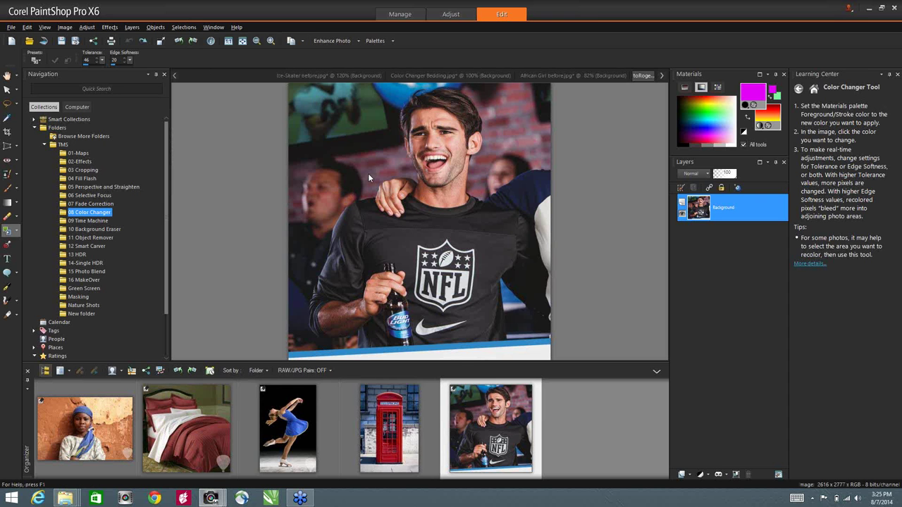
click(360, 220)
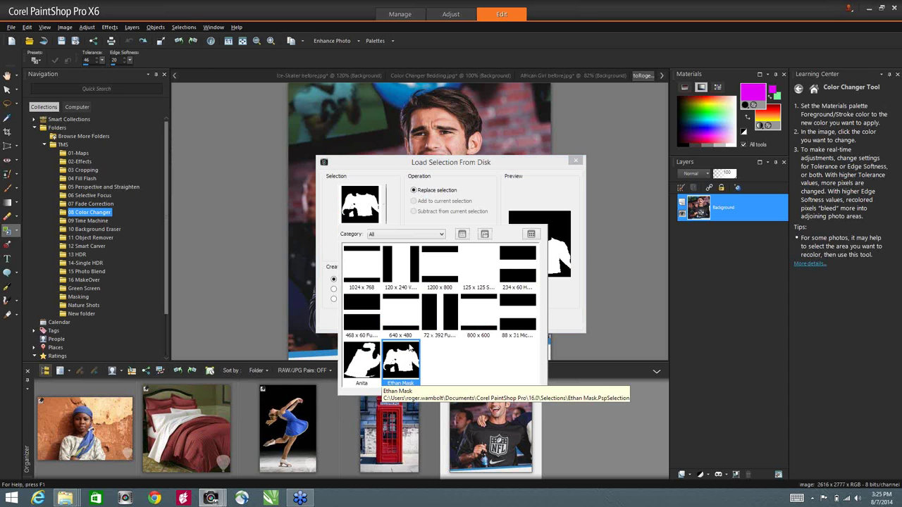
click(411, 348)
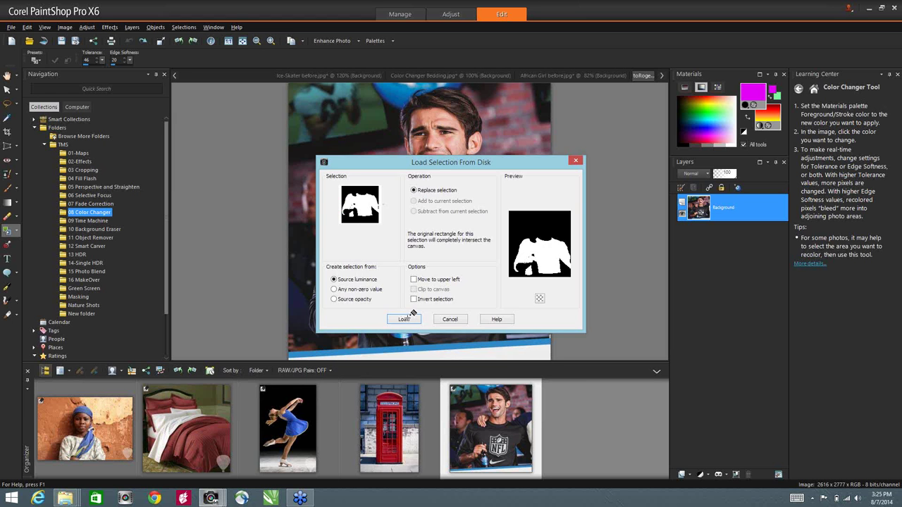
click(410, 318)
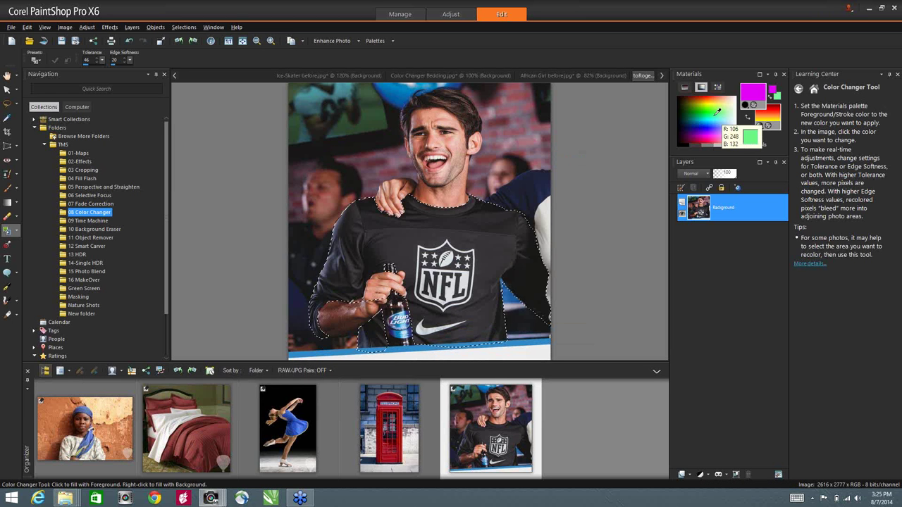
Recolor the selected NFL shirt green and change the color to teal.
click(718, 111)
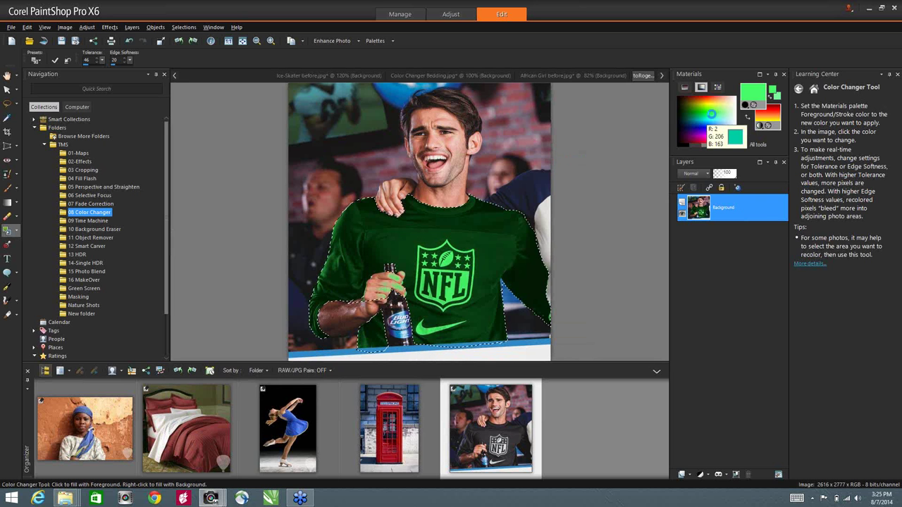
click(710, 116)
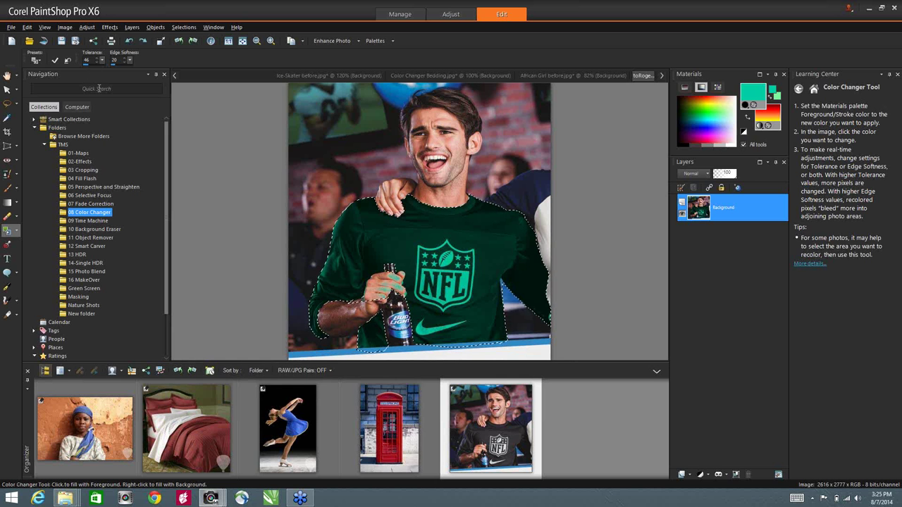
Undo the shirt recoloring and reapply it at tolerance 25 in teal, changing the color to violet-blue and finally dark green.
click(129, 42)
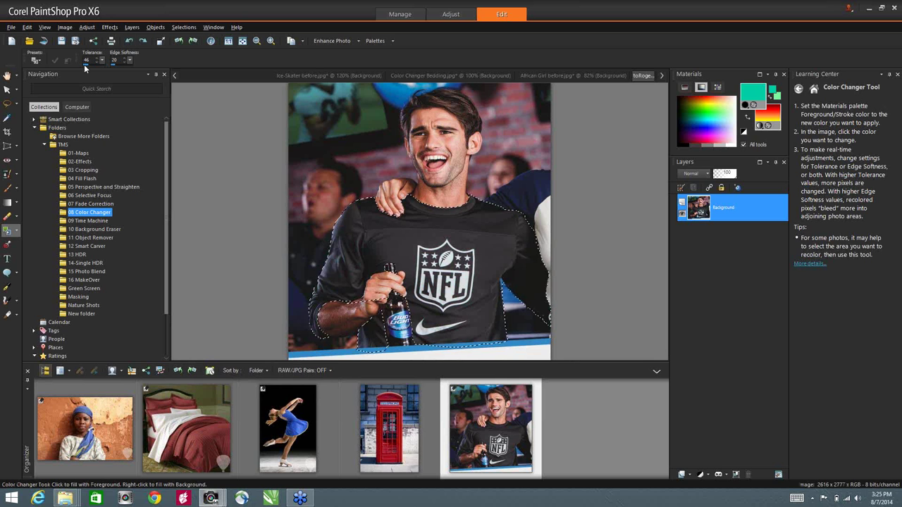
text(17)
key(Return)
click(441, 244)
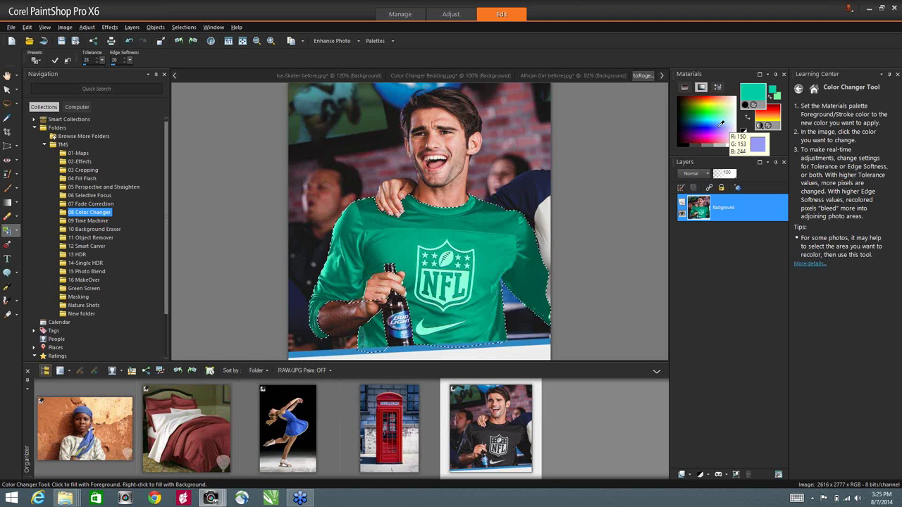
click(703, 111)
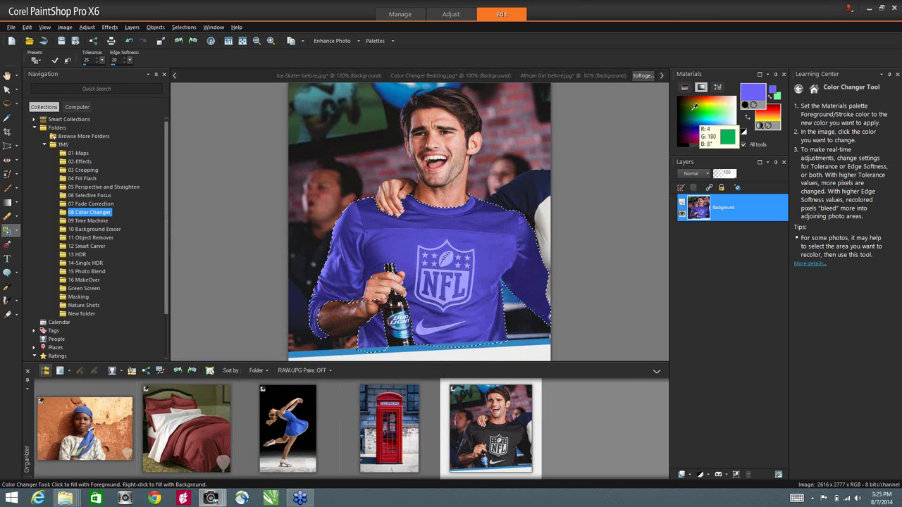
click(694, 108)
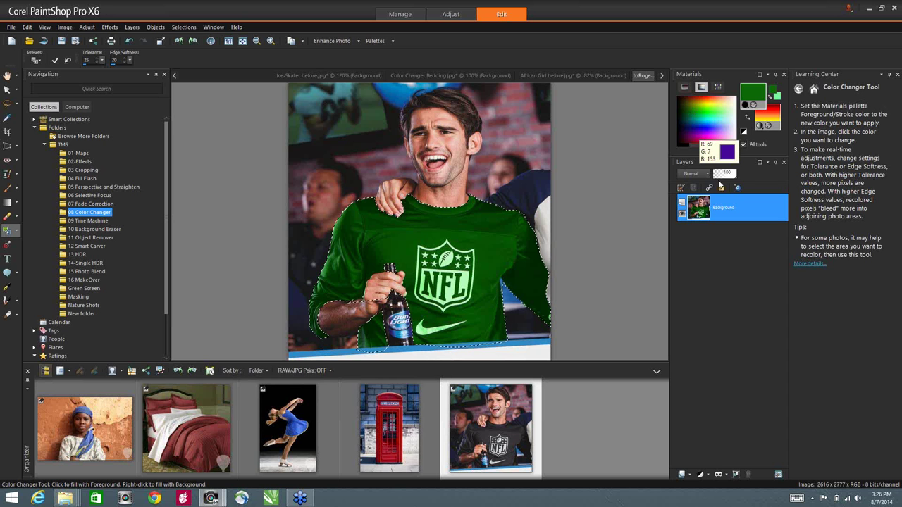
Open the sailing ship photo from the 09 Time Machine folder.
click(95, 221)
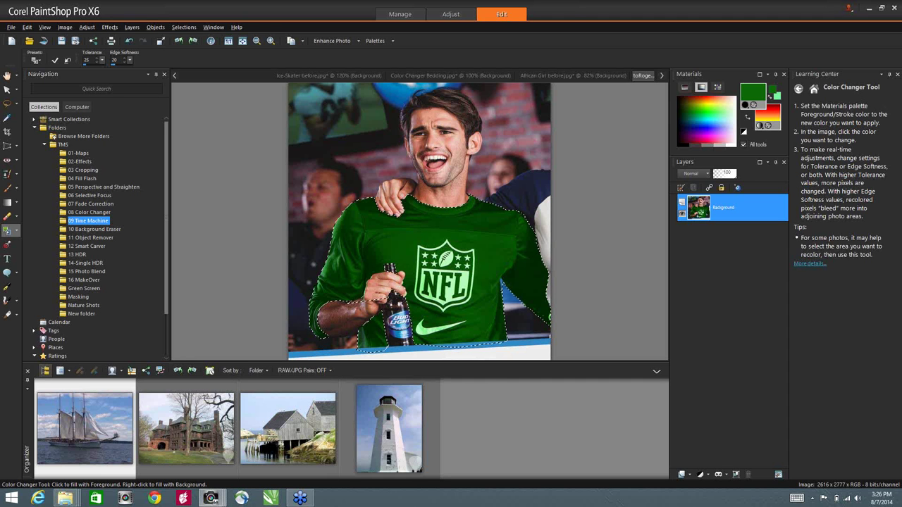
mouse_move(878, 239)
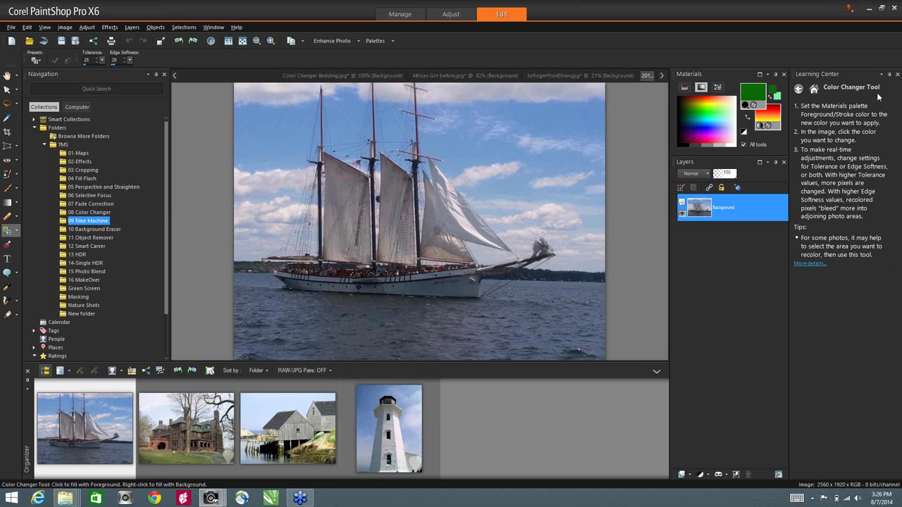
Look through the Learning Center's Effects and Advanced Adjustments topics and open the Time Machine effect for the ship photo.
click(814, 90)
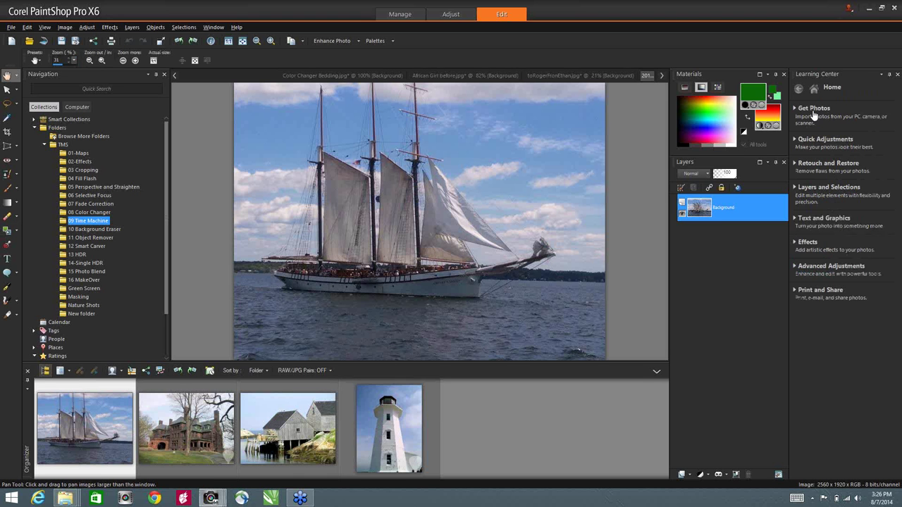
click(809, 243)
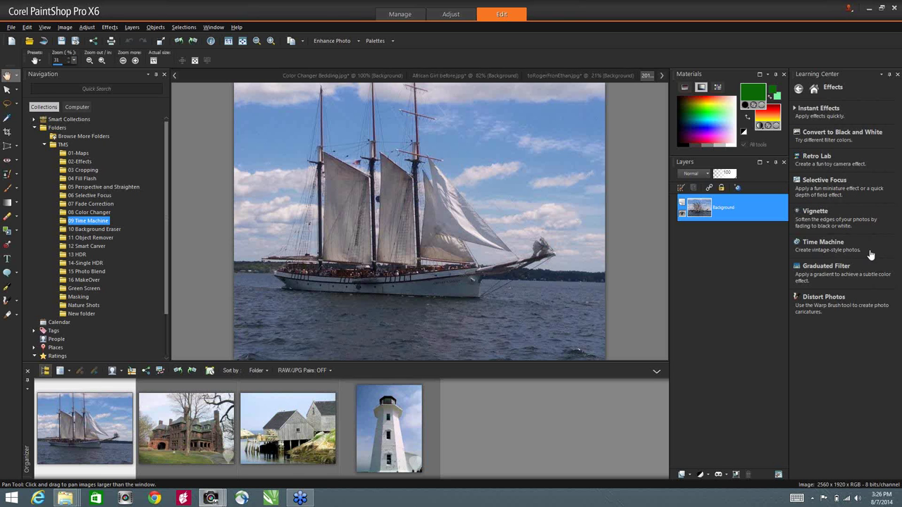
click(816, 89)
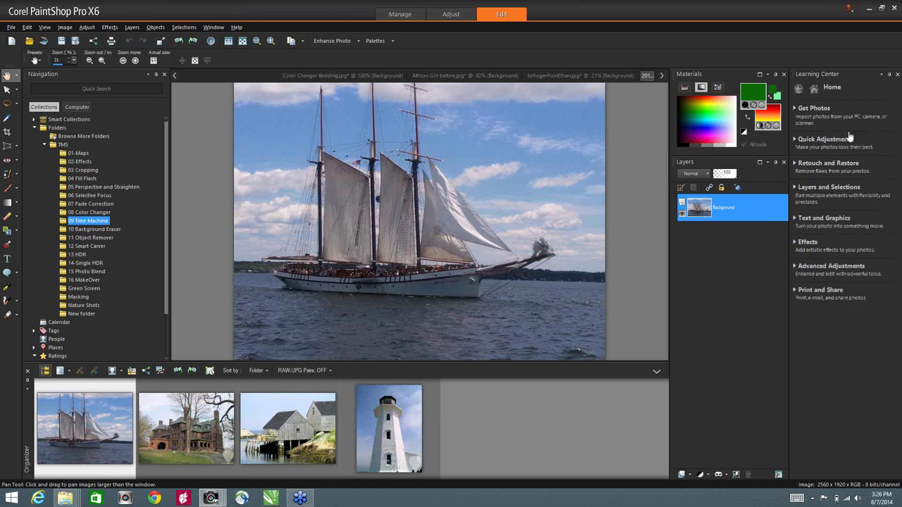
click(830, 266)
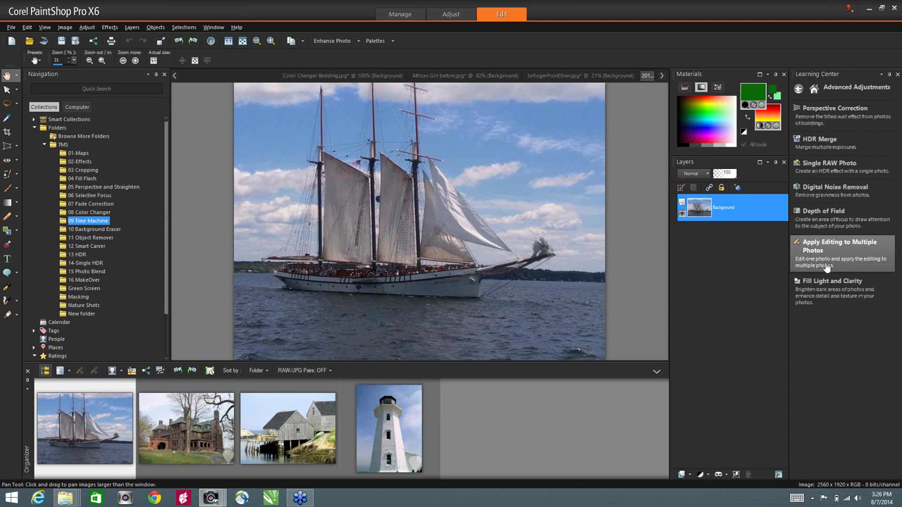
click(813, 89)
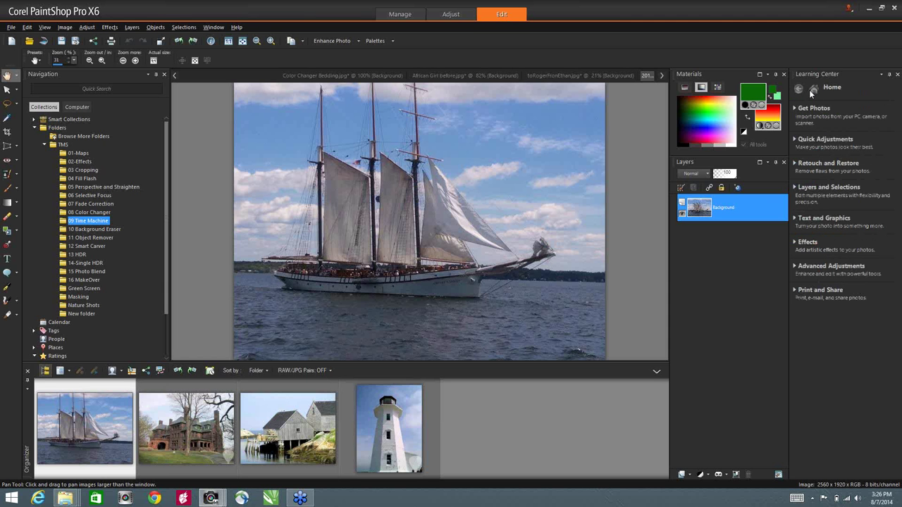
click(810, 243)
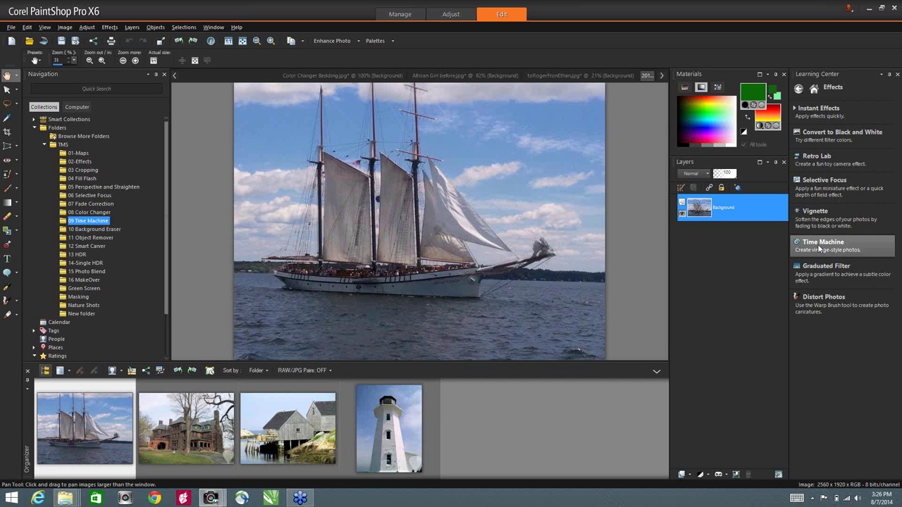
click(819, 247)
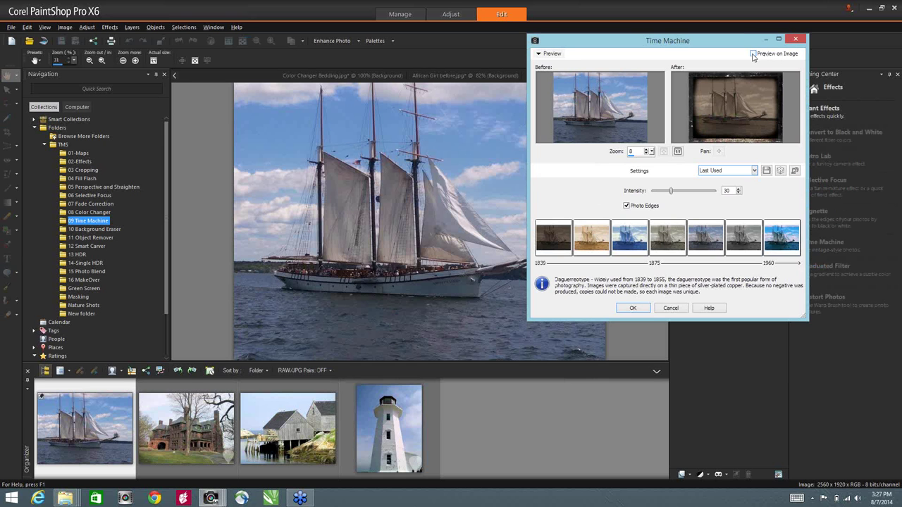
Try the Albumen and Platinum styles with preview on the image, turn off photo edges, adjust the intensity, and cancel the effect.
click(752, 54)
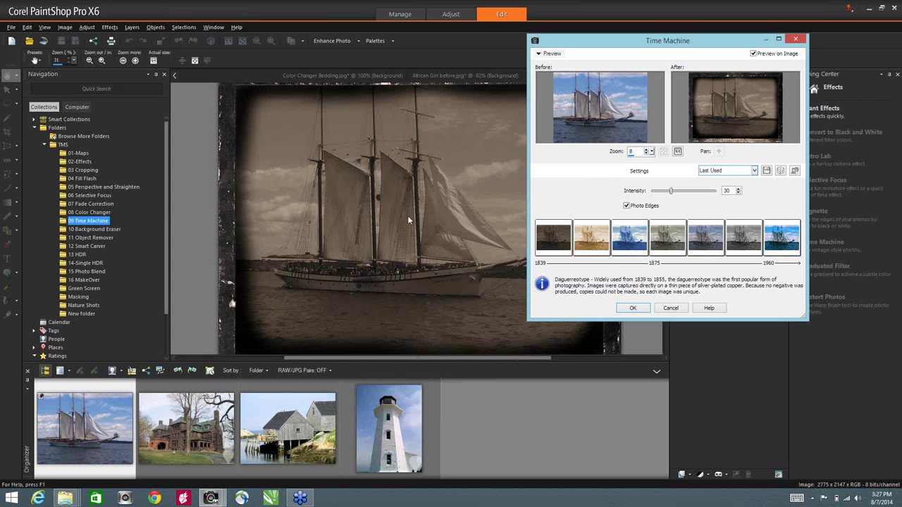
click(596, 239)
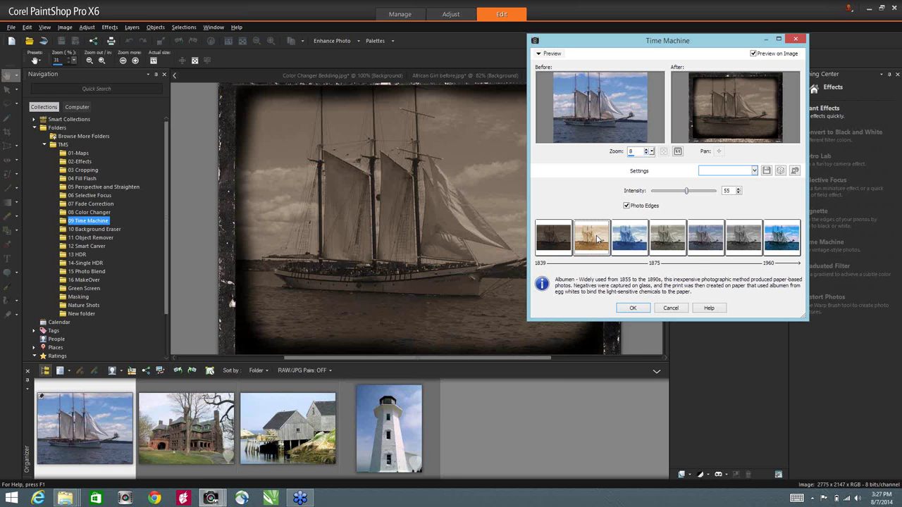
click(661, 238)
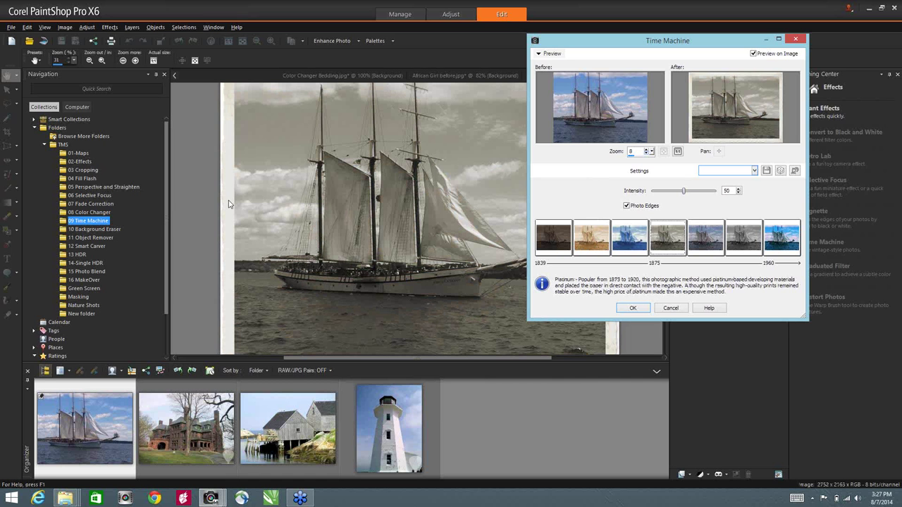
click(626, 206)
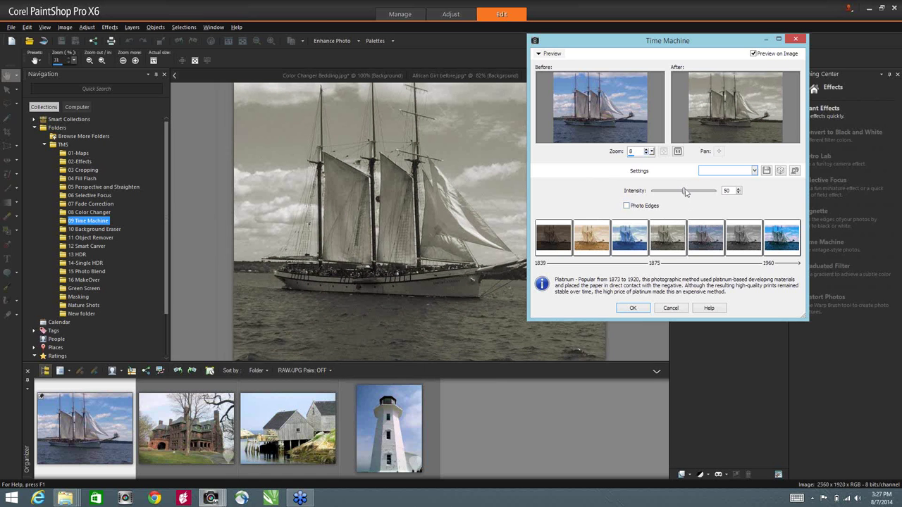
drag(690, 193, 699, 195)
click(670, 308)
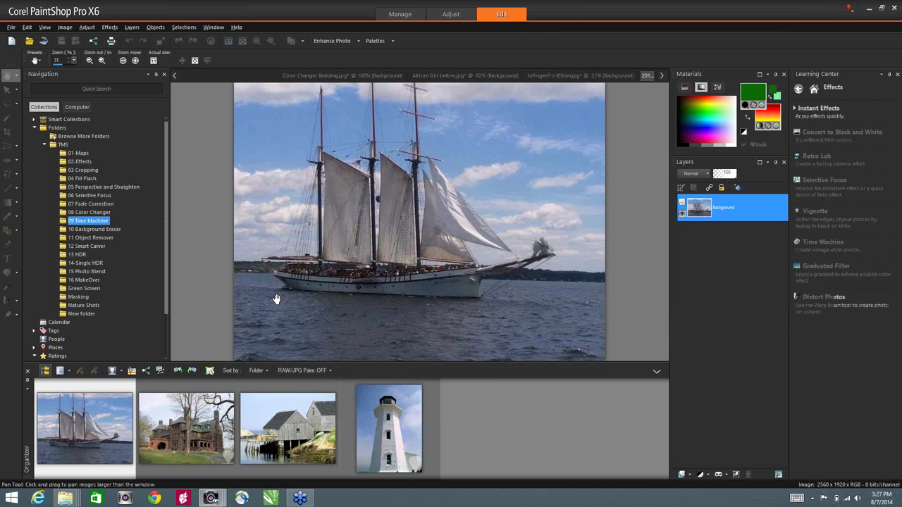
Open the sunset sky photo and the tall wedge-shaped city building photo from the 10 Background Eraser folder.
click(95, 230)
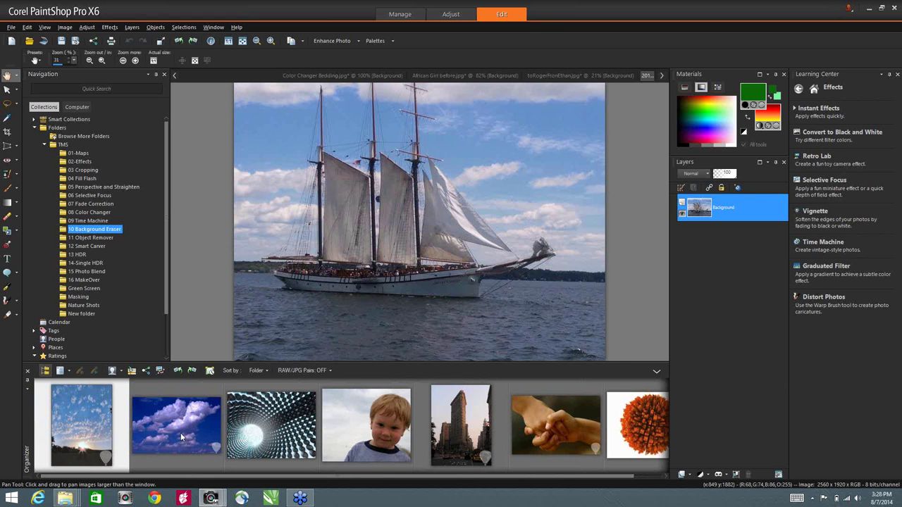
double_click(67, 419)
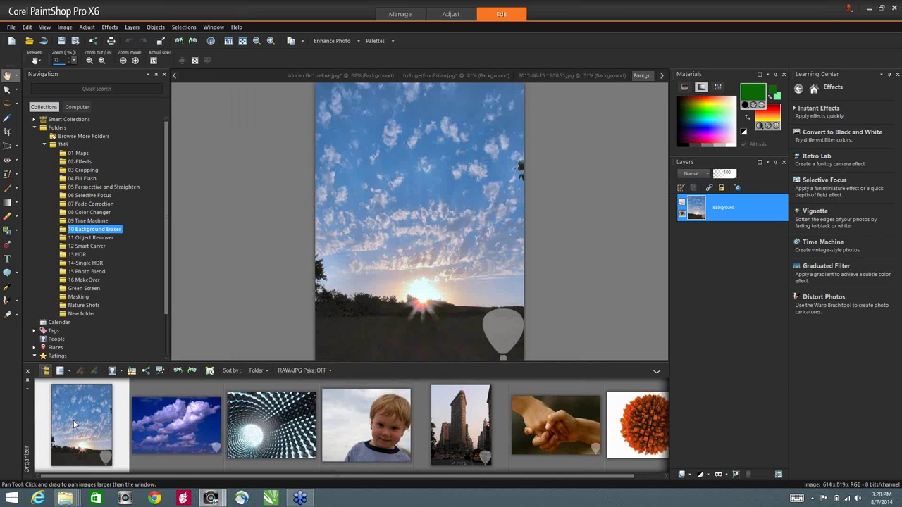
double_click(468, 431)
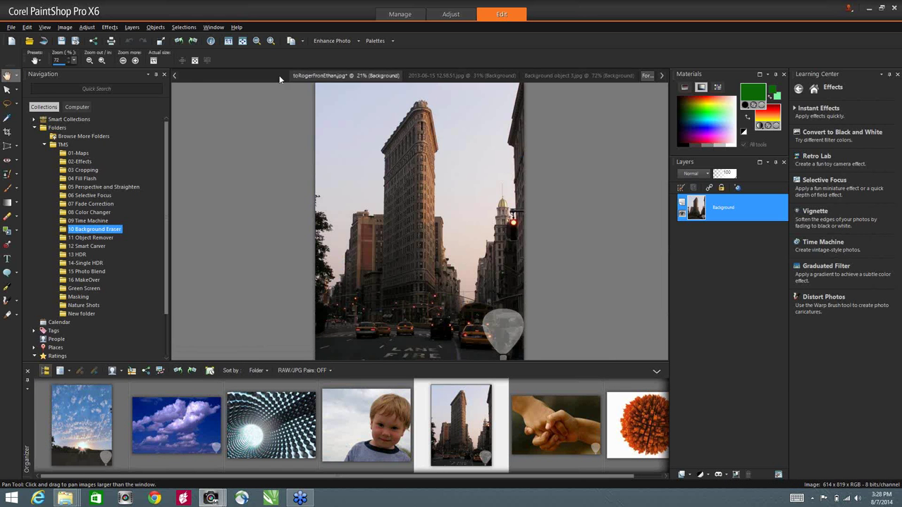
Switch to the already open Erdinger Weissbräu logo image, Image4, and enlarge it to 213%.
click(176, 76)
click(177, 75)
click(176, 76)
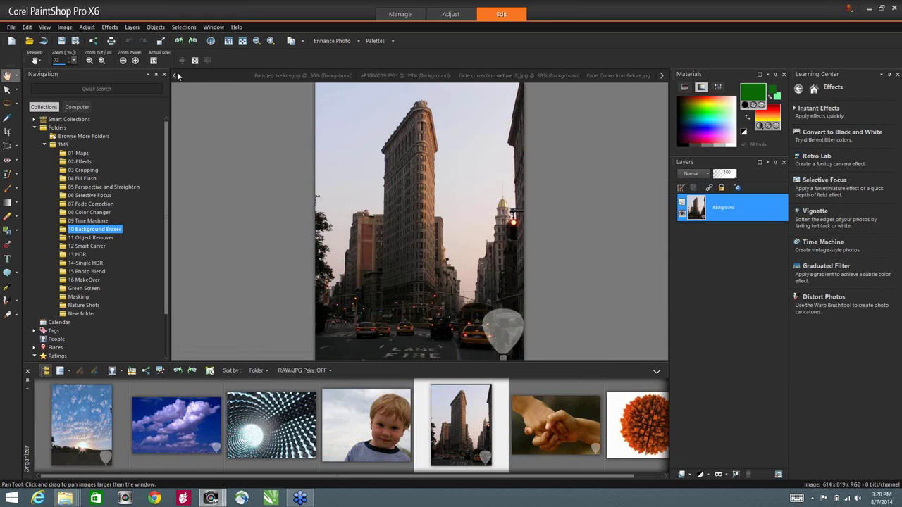
click(177, 76)
click(177, 75)
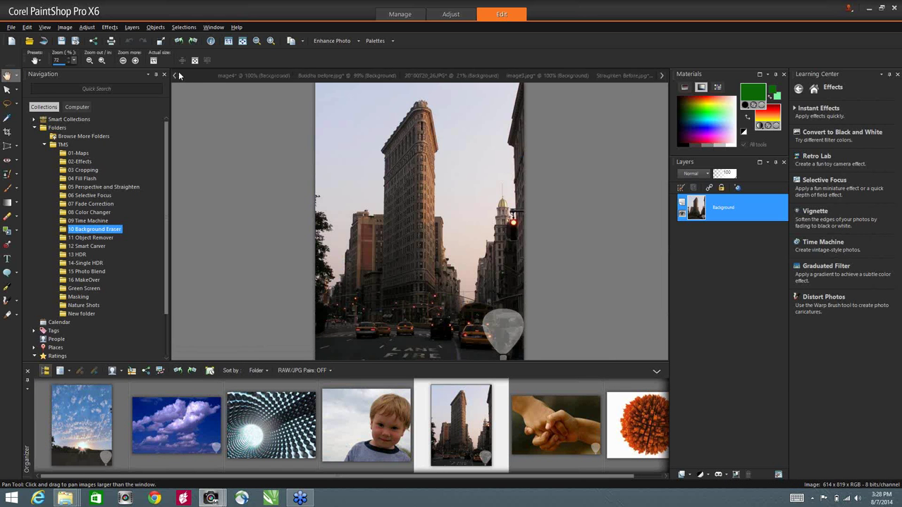
click(256, 76)
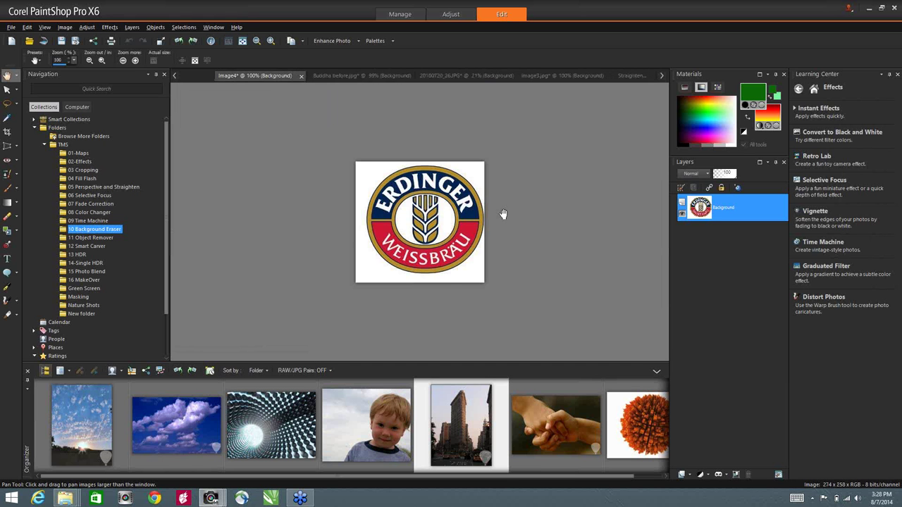
scroll(485, 178, up, 3)
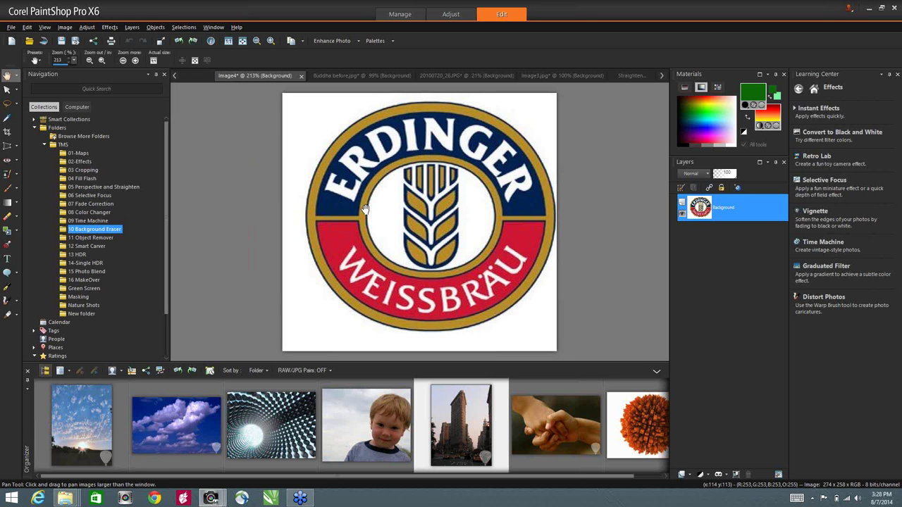
Erase the white background along the logo's left, bottom and lower-right edges using the Background Eraser with brush size 54.
click(18, 218)
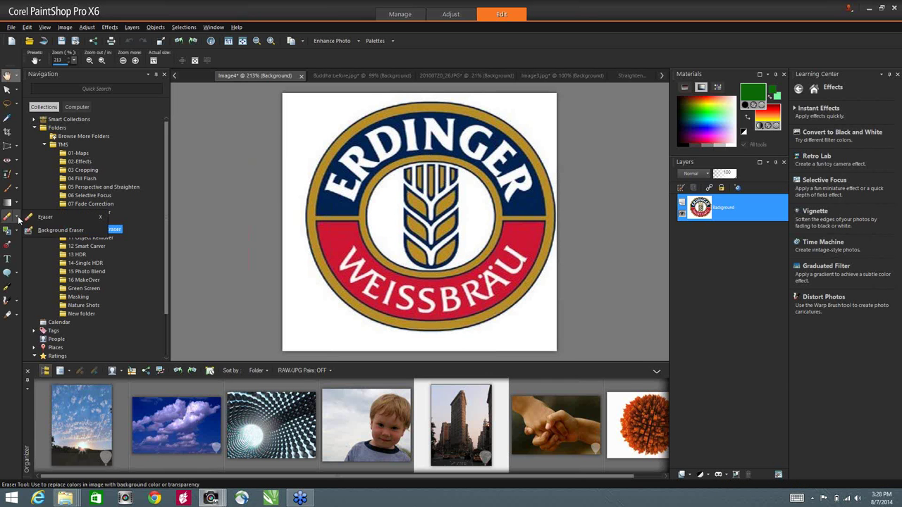
click(53, 230)
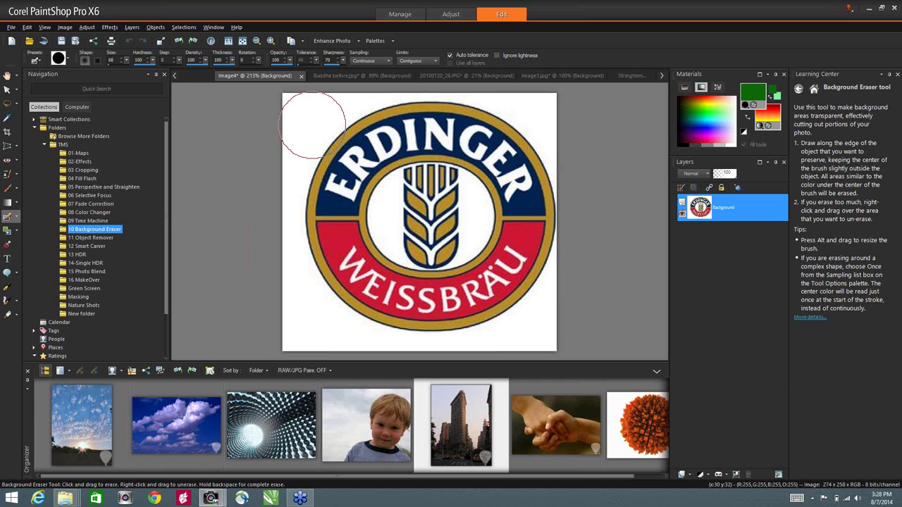
drag(312, 125, 298, 125)
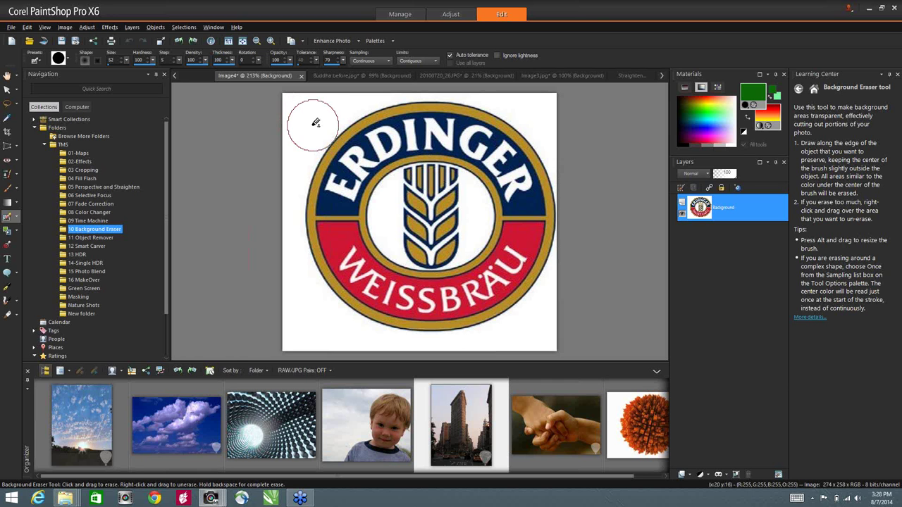
click(315, 116)
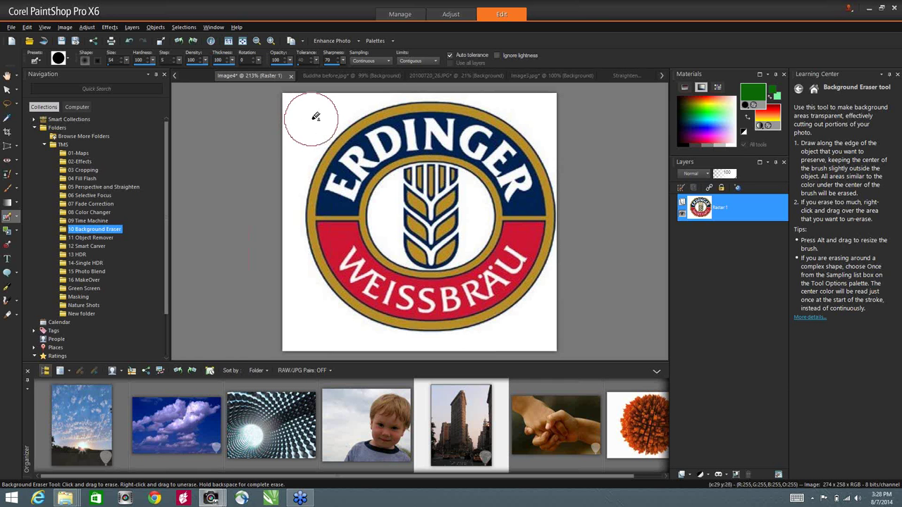
mouse_move(315, 116)
mouse_down()
mouse_move(285, 230)
mouse_move(293, 269)
mouse_move(353, 329)
mouse_move(437, 347)
mouse_move(506, 338)
mouse_move(544, 303)
mouse_move(561, 266)
mouse_move(557, 338)
mouse_up()
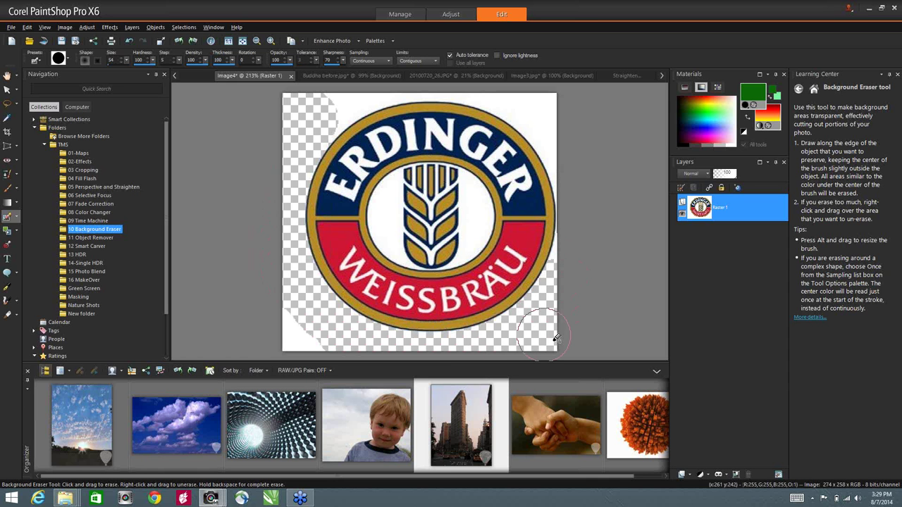
drag(285, 311, 303, 330)
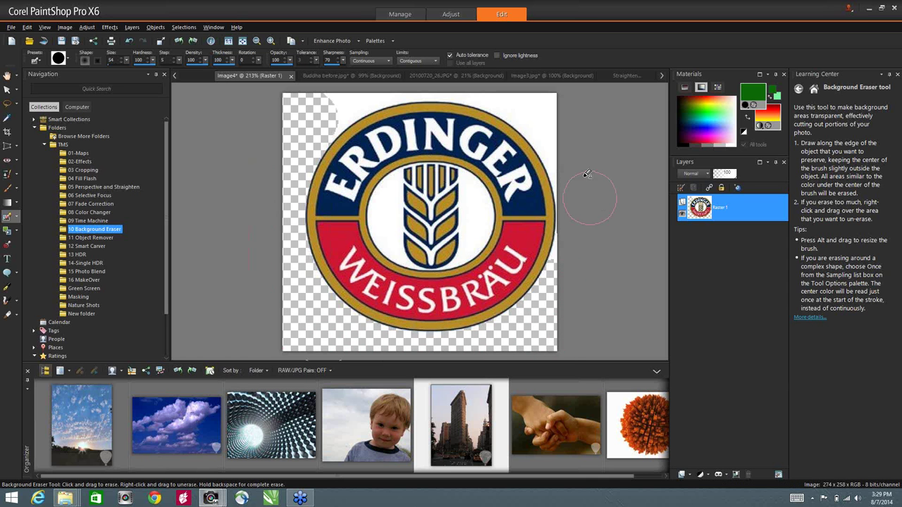
Undo the stray stroke across the logo's lettering, and erase the remaining white around the upper edge and inside the center oval.
mouse_move(556, 138)
mouse_down()
mouse_move(567, 202)
mouse_move(560, 150)
mouse_move(543, 120)
mouse_move(573, 131)
mouse_move(570, 159)
mouse_up()
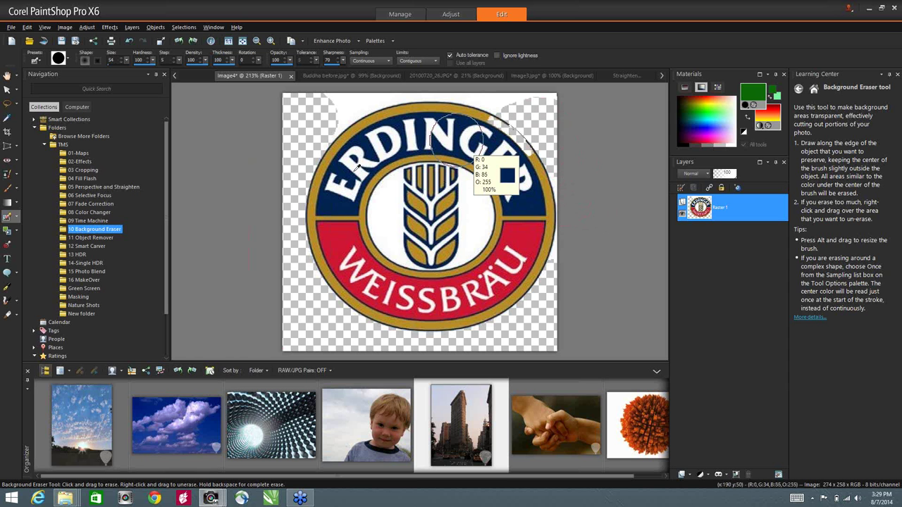
key(ctrl+z)
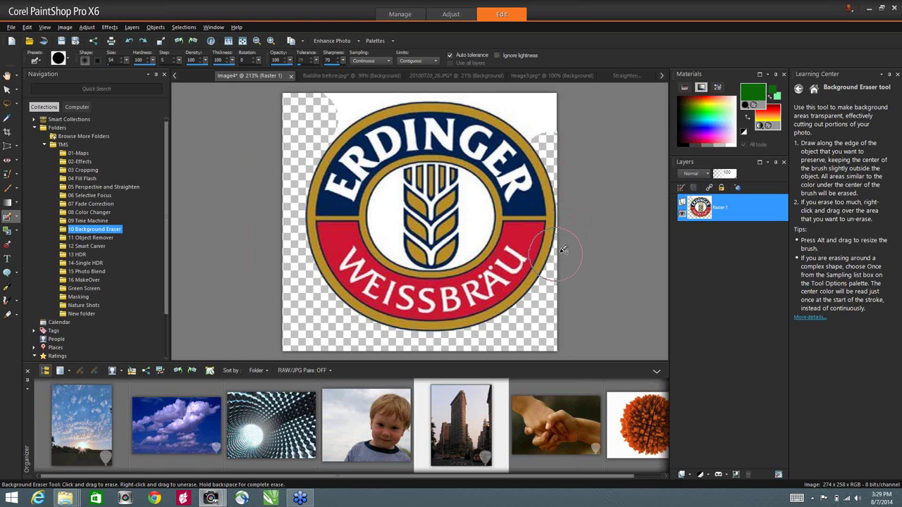
mouse_move(528, 124)
mouse_down()
mouse_move(479, 92)
mouse_move(451, 87)
mouse_move(358, 96)
mouse_move(326, 105)
mouse_move(317, 121)
mouse_up()
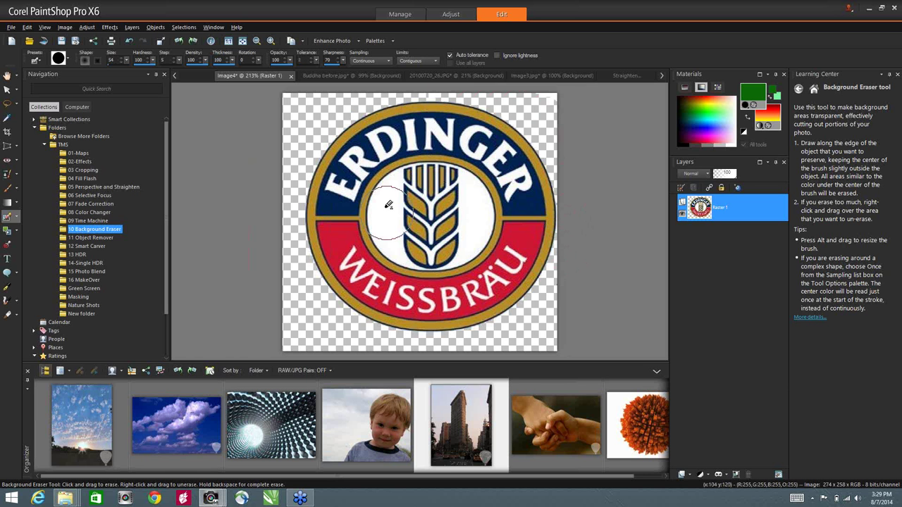
mouse_move(389, 210)
mouse_down()
mouse_move(394, 188)
mouse_move(381, 242)
mouse_move(383, 201)
mouse_move(383, 219)
mouse_move(359, 212)
mouse_move(408, 232)
mouse_move(377, 243)
mouse_move(465, 215)
mouse_move(480, 179)
mouse_move(451, 204)
mouse_up()
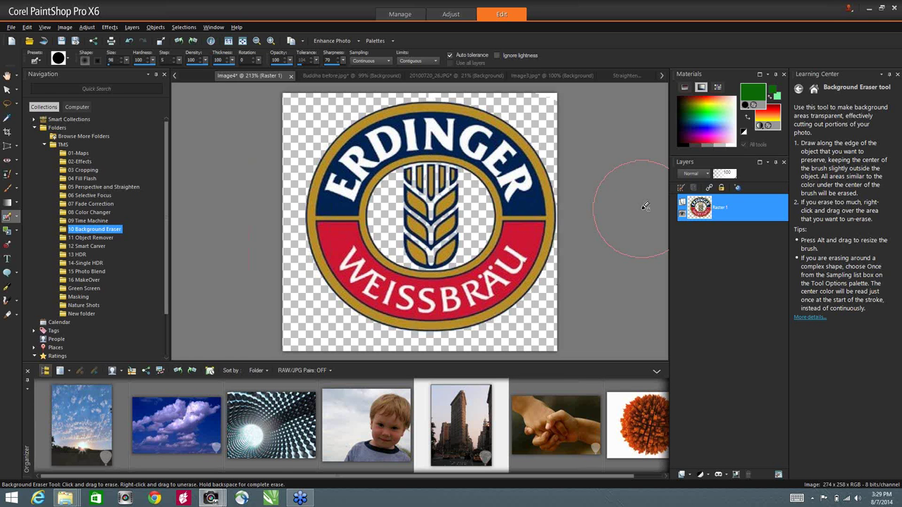
Review the file formats offered for saving a copy of the transparent logo, and leave without saving.
click(9, 27)
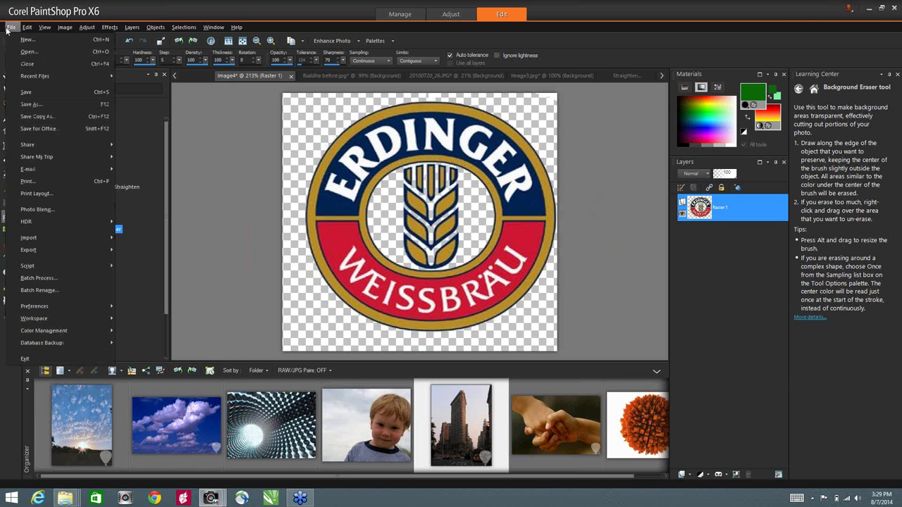
click(41, 105)
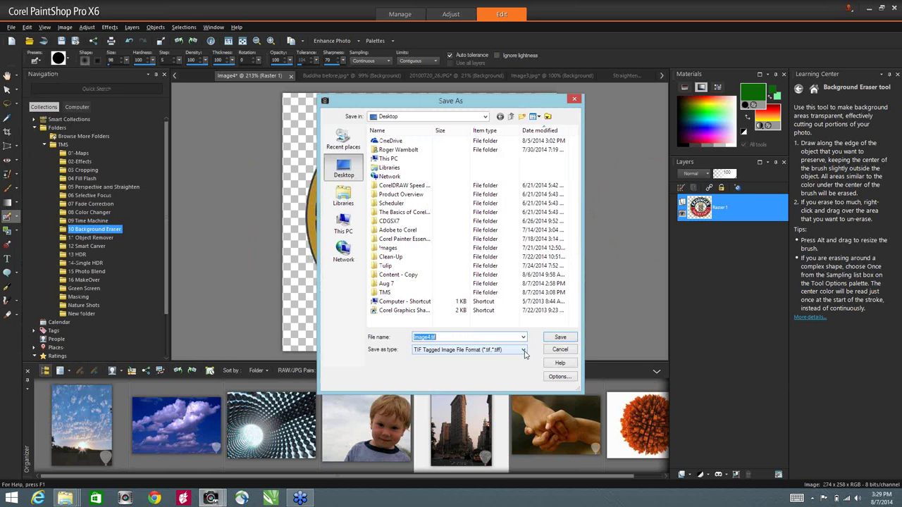
click(524, 350)
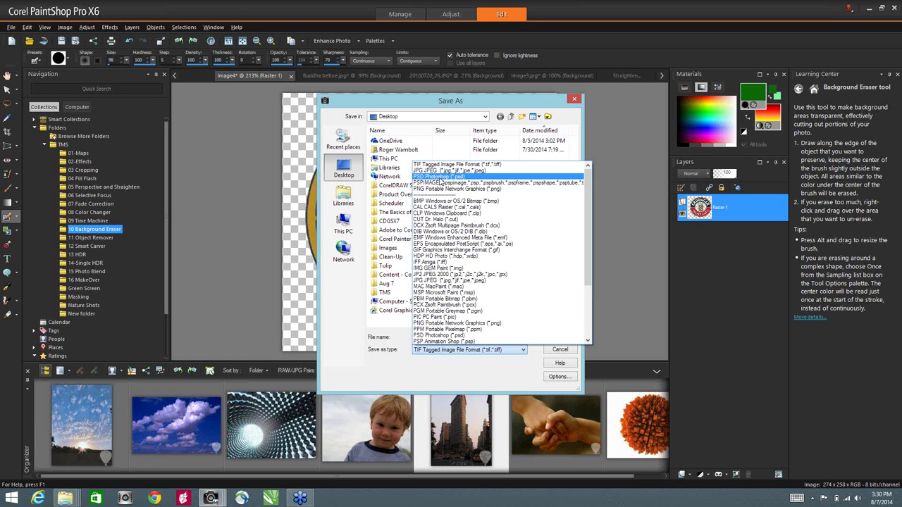
click(376, 97)
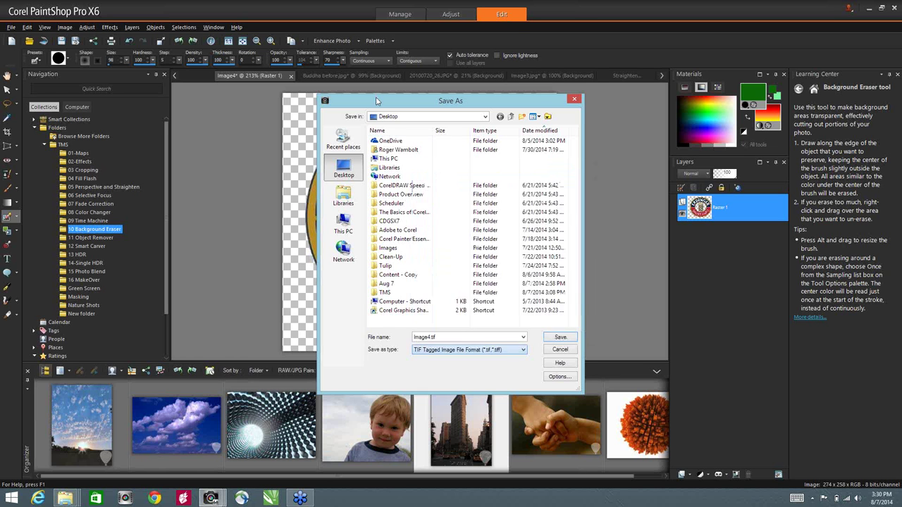
click(563, 350)
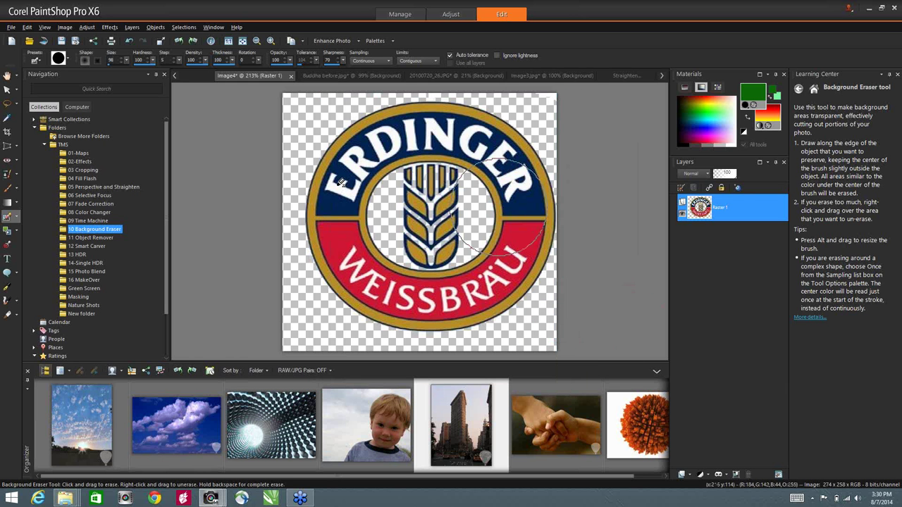
View the open sunset sky photo, Background object 3.jpg, and switch to the city building photo, Foreground object 3.jpg.
click(664, 75)
click(664, 75)
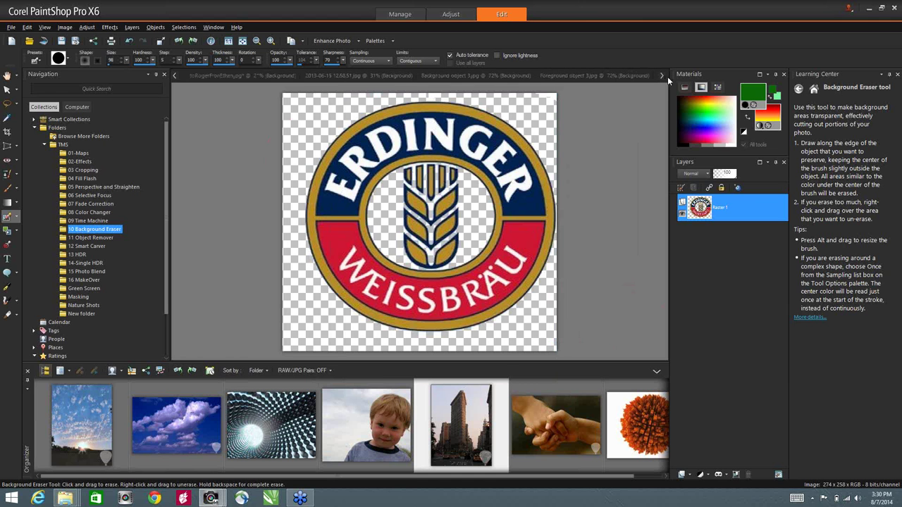
click(480, 75)
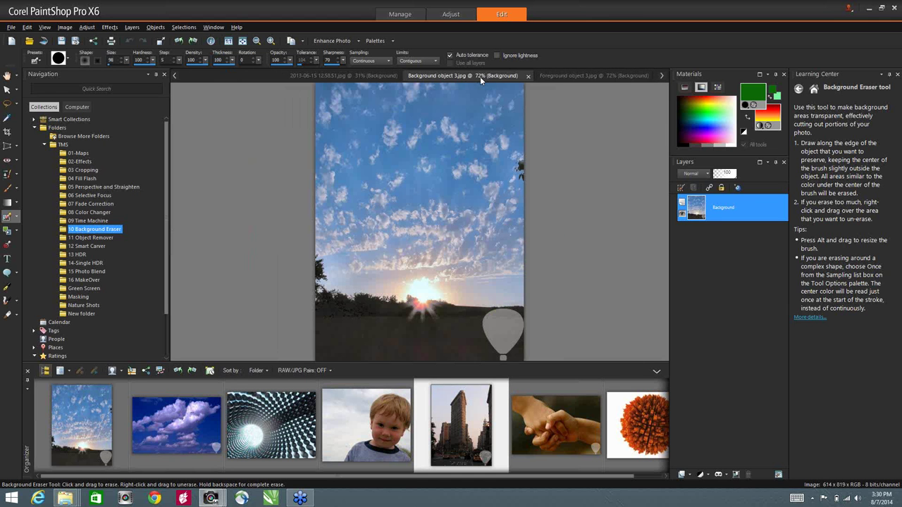
click(604, 74)
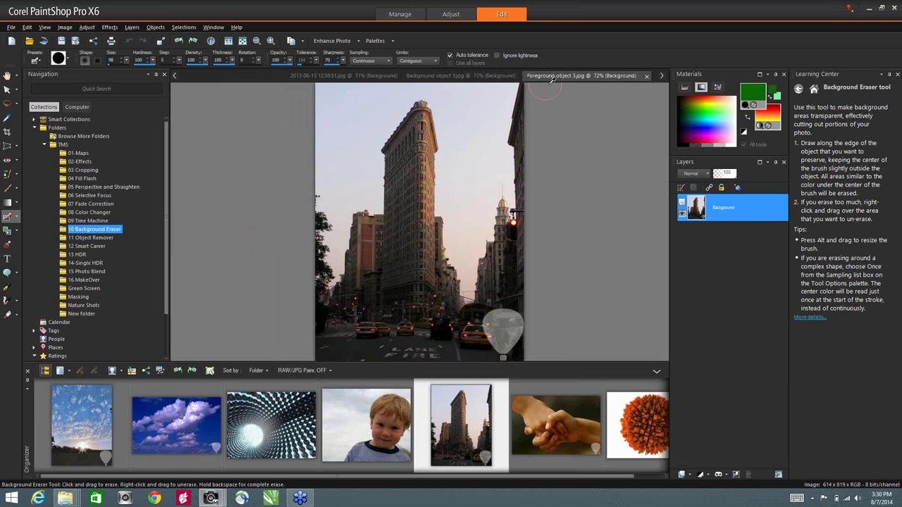
Paste the copied Foreground object 3.jpg building photo as a new layer in Background object 3.jpg.
click(467, 76)
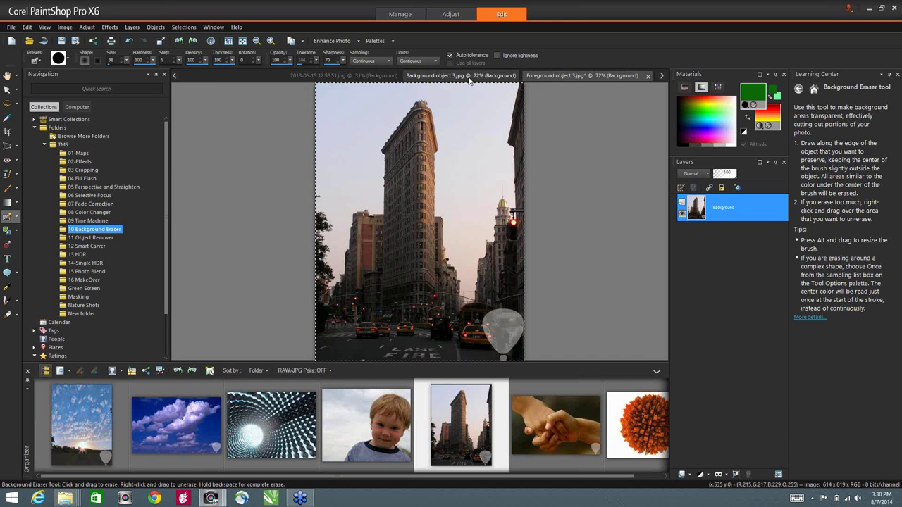
click(469, 79)
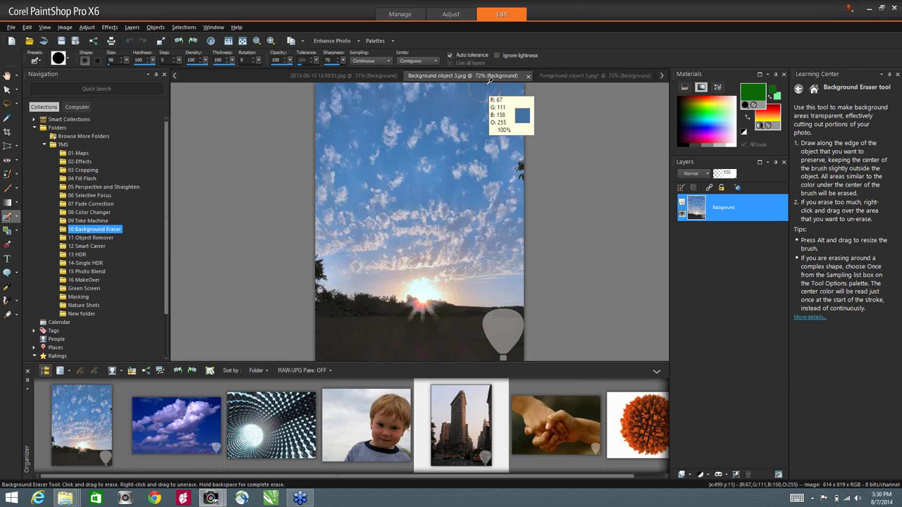
key(ctrl+v)
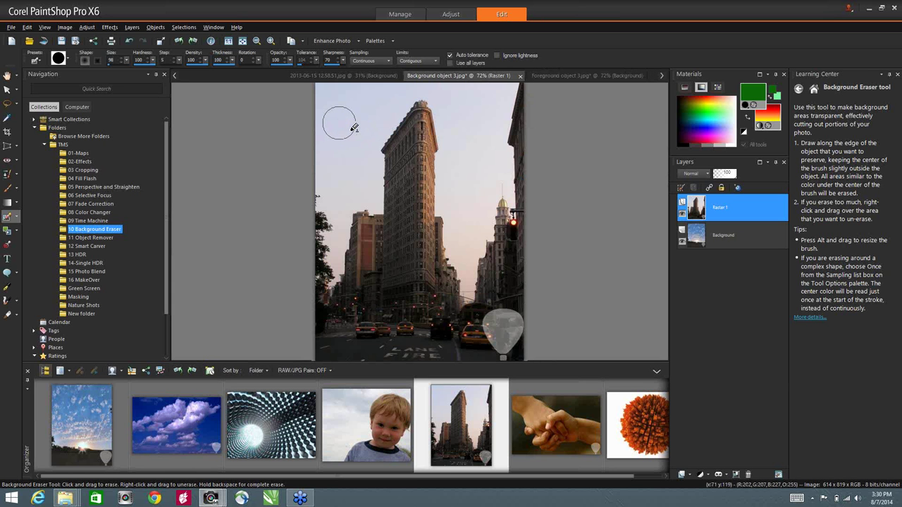
Try the Background Eraser on the sky beside the tower's upper edge and undo the test strokes.
click(374, 143)
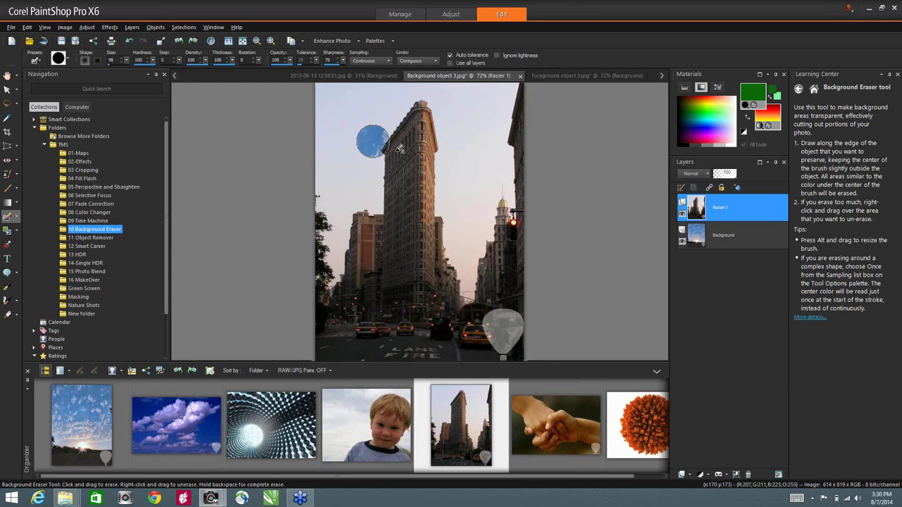
click(396, 150)
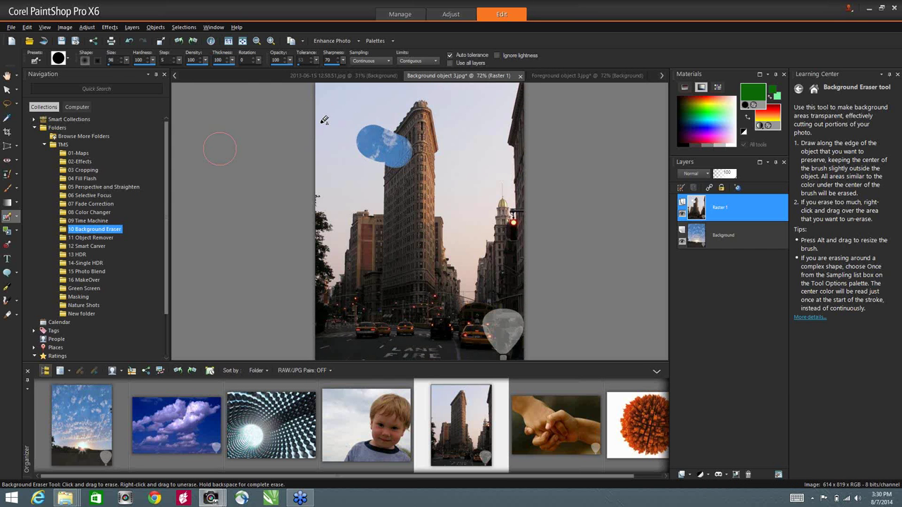
key(ctrl+z)
key(ctrl+z)
Enlarge the Background Eraser brush to 160 and erase the sky to the left of the tower on the building layer.
key(alt)
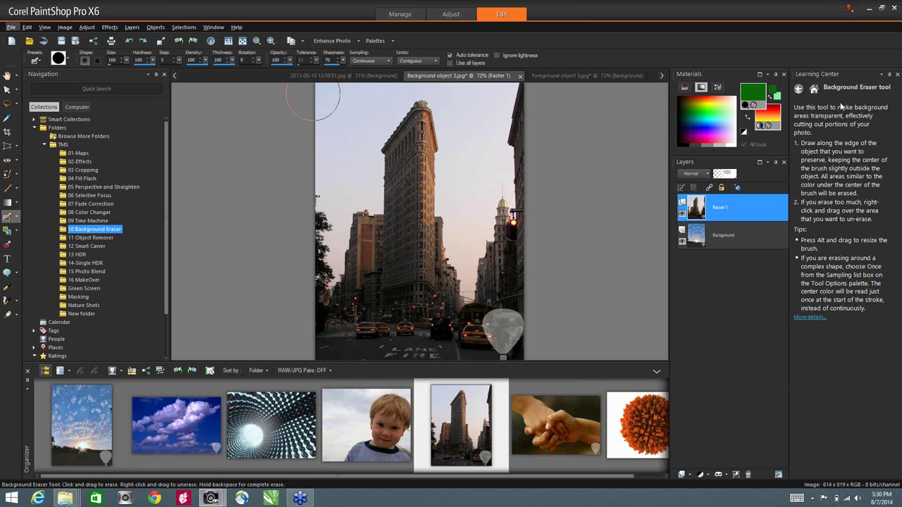
key(alt)
click(347, 116)
mouse_move(325, 93)
mouse_down()
mouse_move(359, 191)
mouse_move(356, 203)
mouse_move(335, 209)
mouse_move(337, 254)
mouse_up()
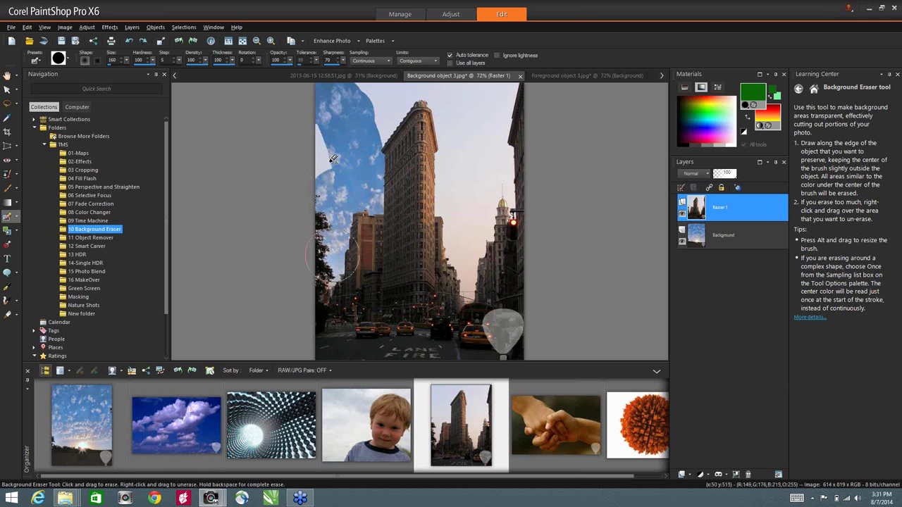
Erase the remaining sky above and to the right of the tower, including around the golden dome.
mouse_move(372, 88)
mouse_down()
mouse_move(374, 118)
mouse_move(404, 82)
mouse_move(438, 84)
mouse_move(460, 113)
mouse_move(439, 89)
mouse_move(458, 121)
mouse_move(472, 267)
mouse_up()
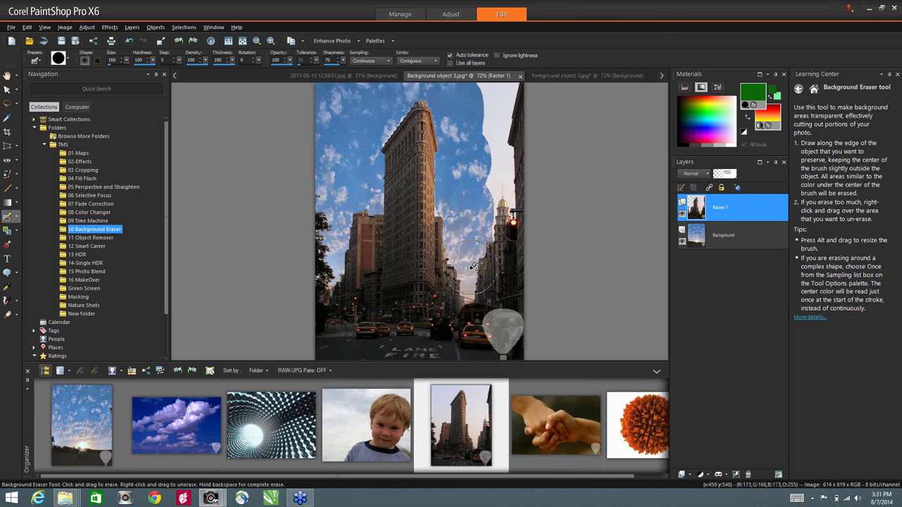
mouse_move(470, 192)
mouse_down()
mouse_move(493, 158)
mouse_move(509, 175)
mouse_move(492, 192)
mouse_move(497, 84)
mouse_move(469, 135)
mouse_up()
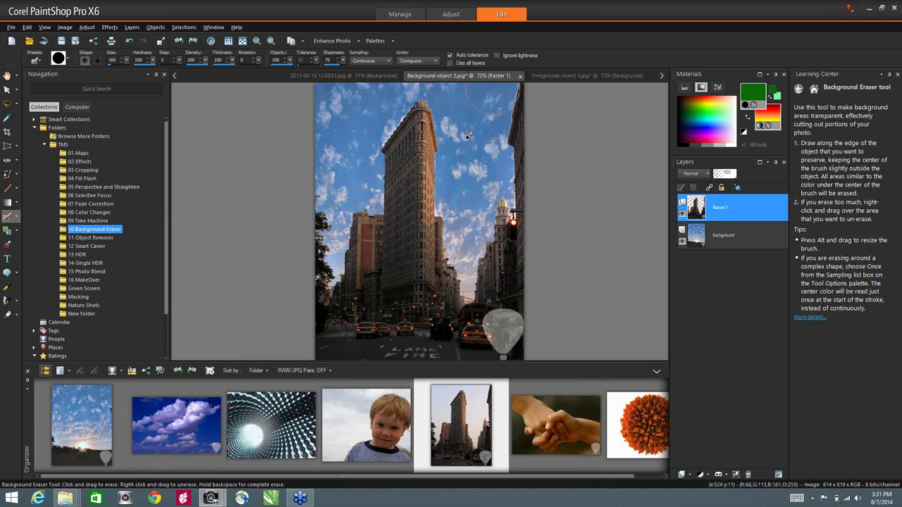
scroll(469, 135, down, 1)
drag(503, 215, 500, 205)
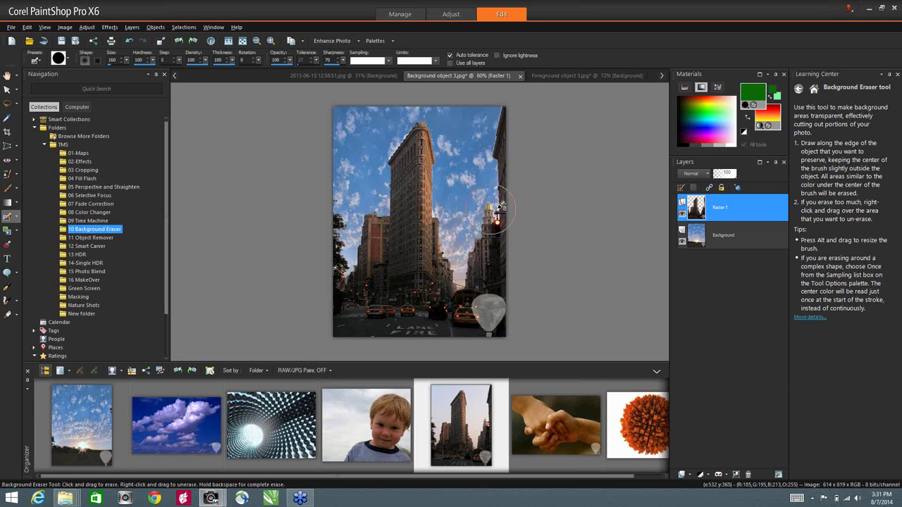
scroll(500, 205, up, 5)
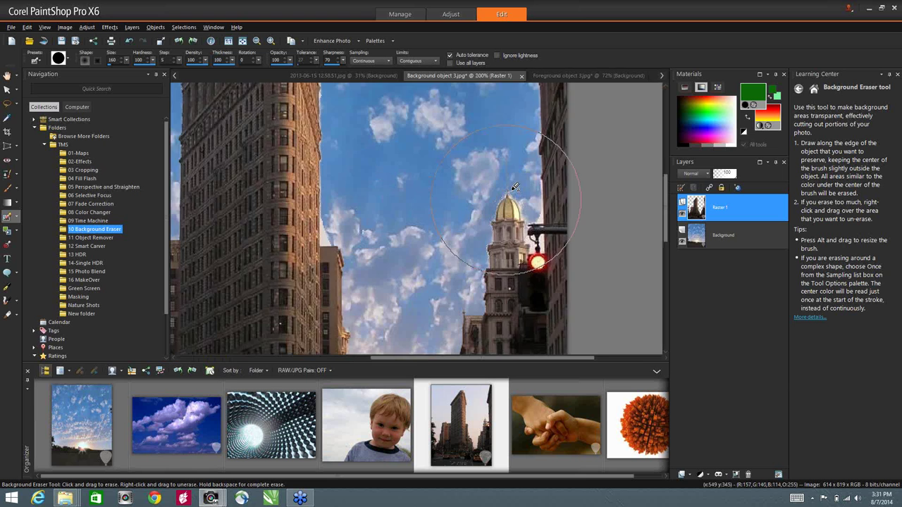
scroll(515, 187, up, 2)
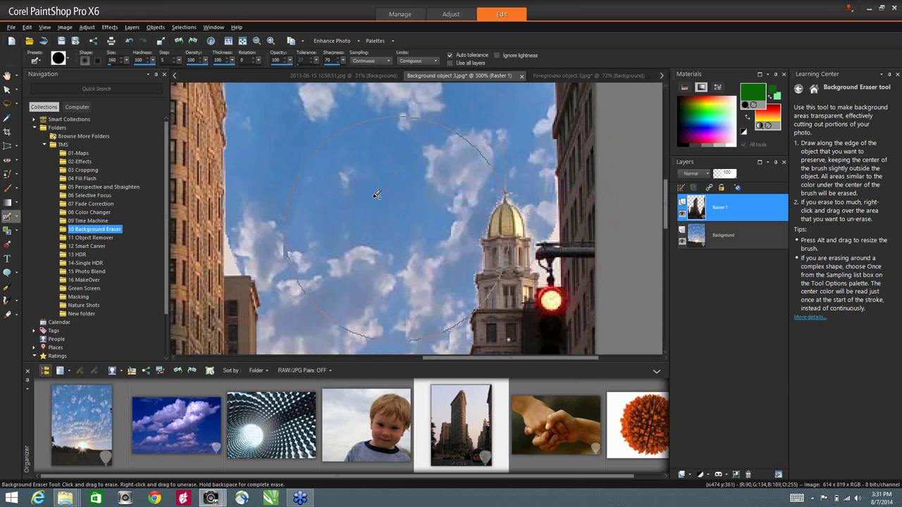
Open the ship mast photo from the 11 Object Remover folder.
key(Down)
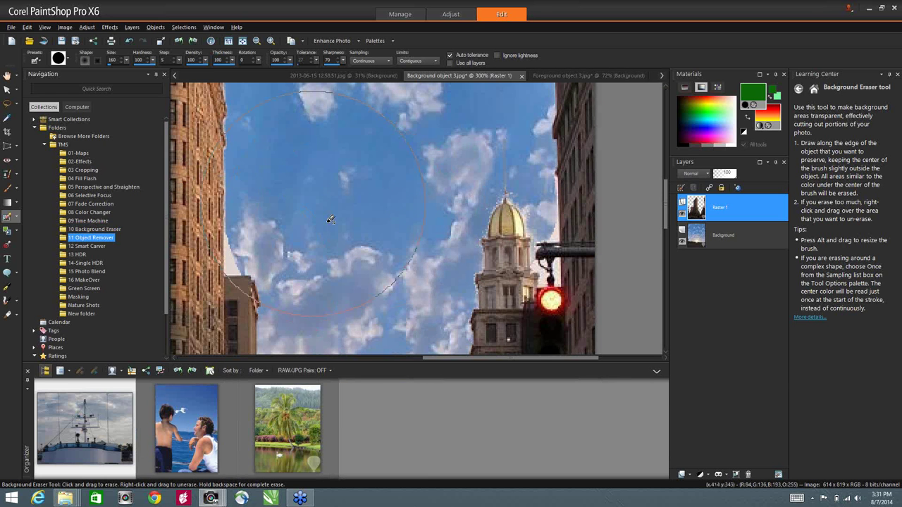
double_click(86, 431)
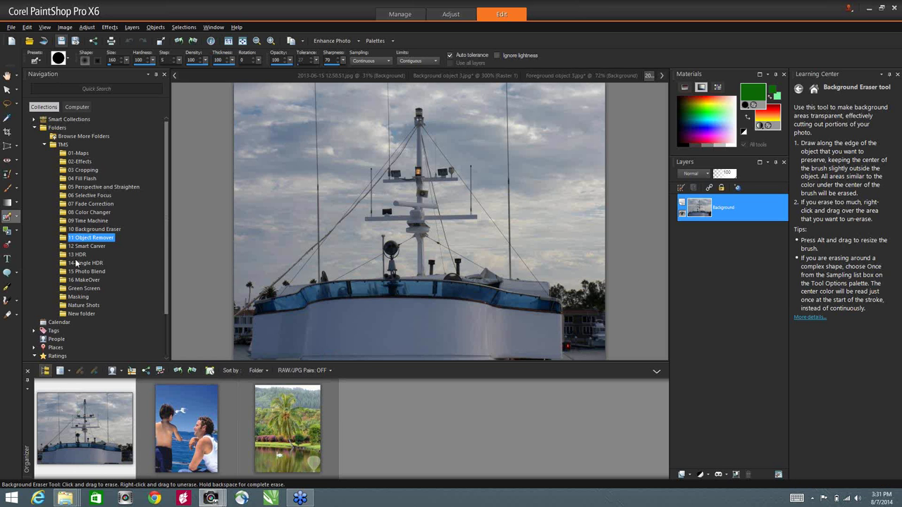
click(17, 176)
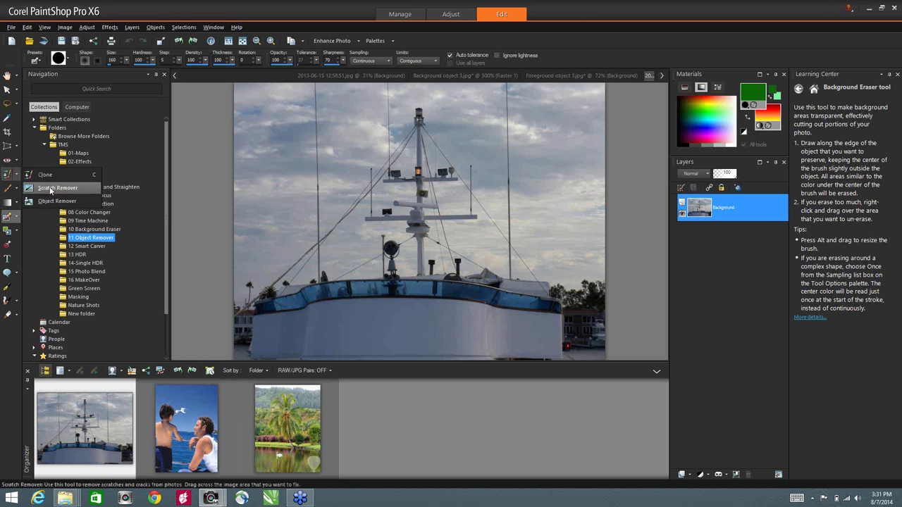
Open Seagull_before.tif with its colors converted to the working space and activate the Object Remover tool.
double_click(195, 424)
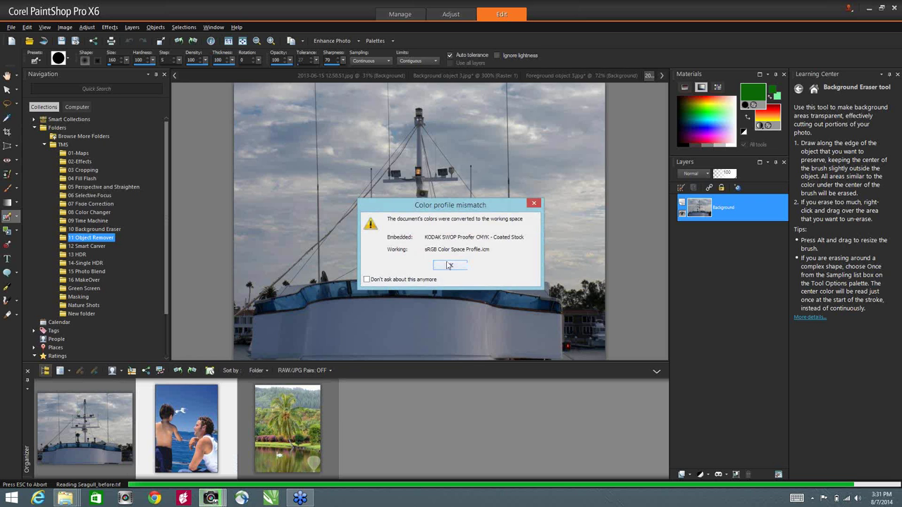
click(449, 265)
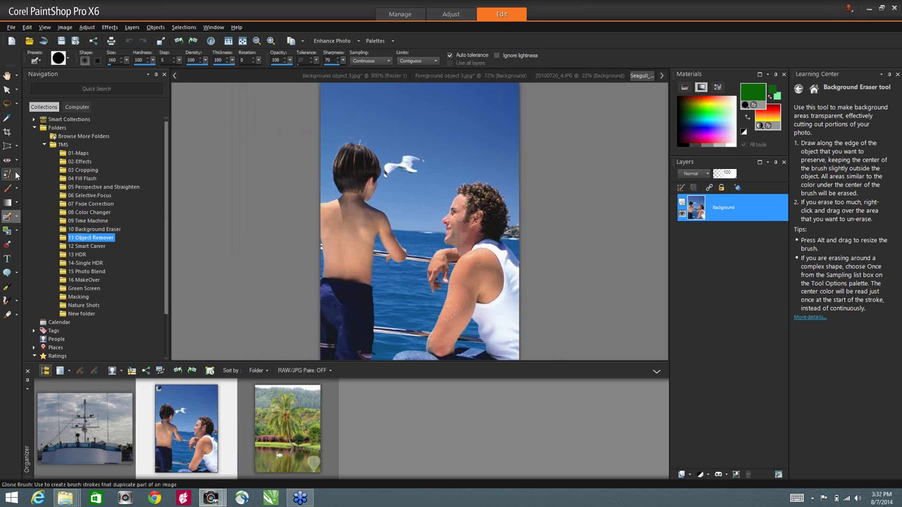
click(17, 175)
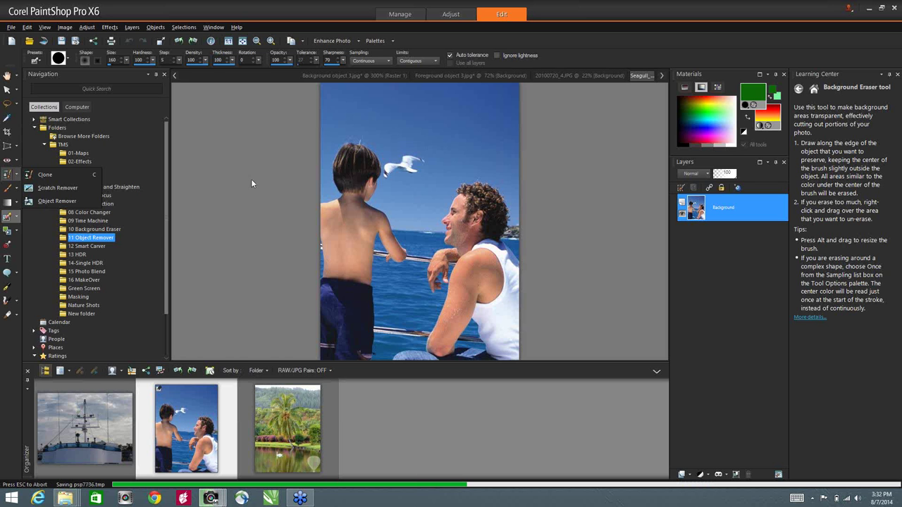
click(57, 201)
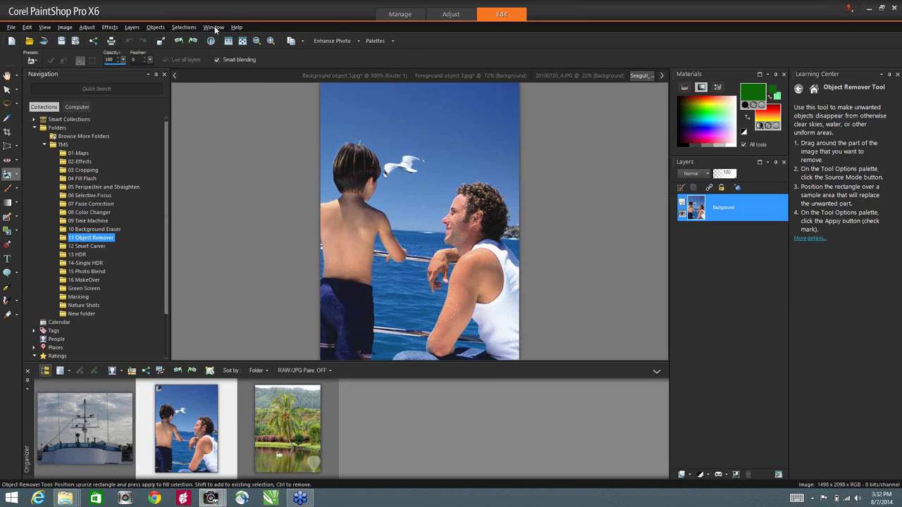
Close all open documents without saving their changes.
click(215, 27)
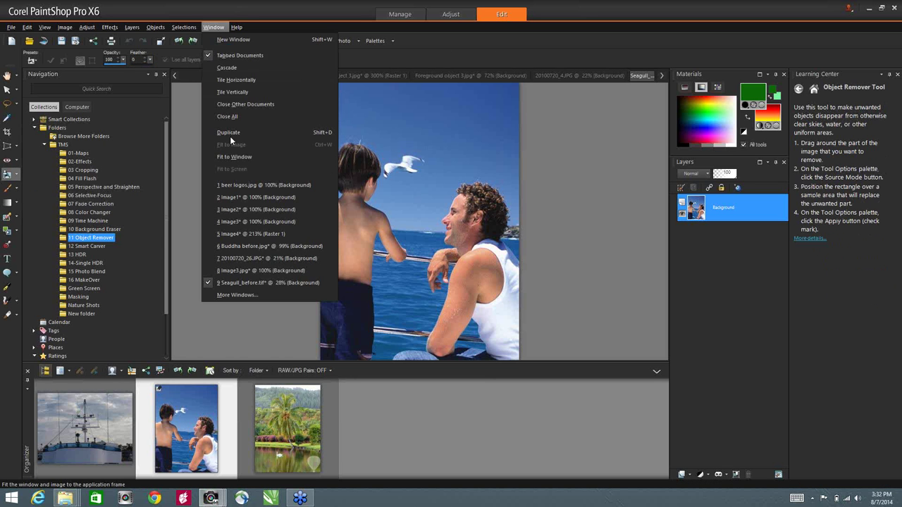
key(Escape)
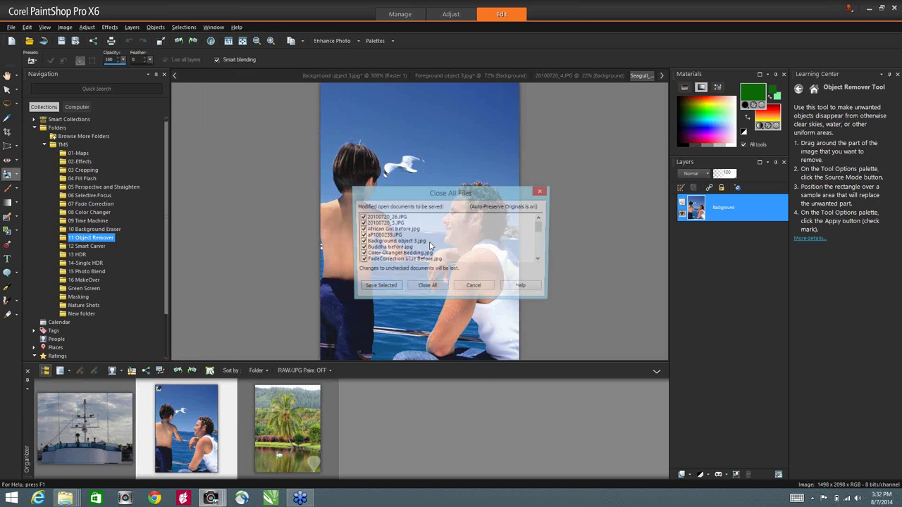
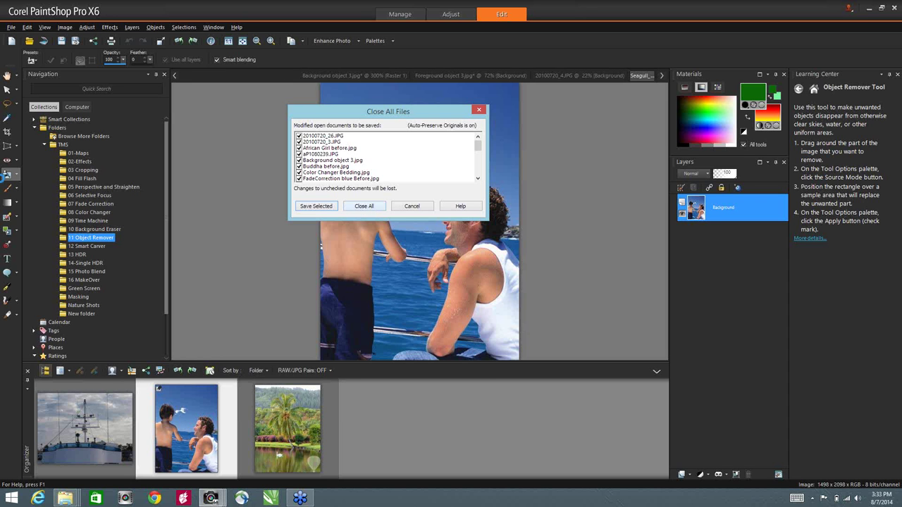
key(Return)
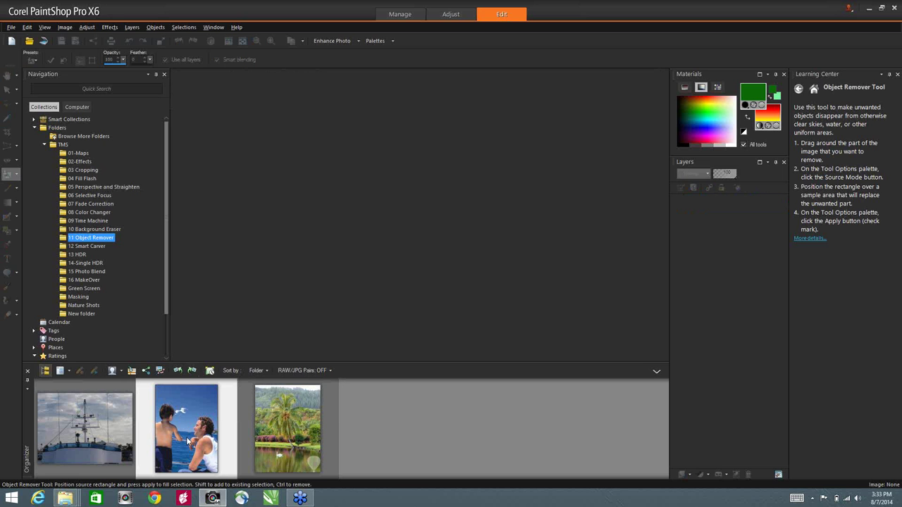
Reopen Seagull_before.tif with its colors converted to the working space and choose the Object Remover tool.
double_click(187, 407)
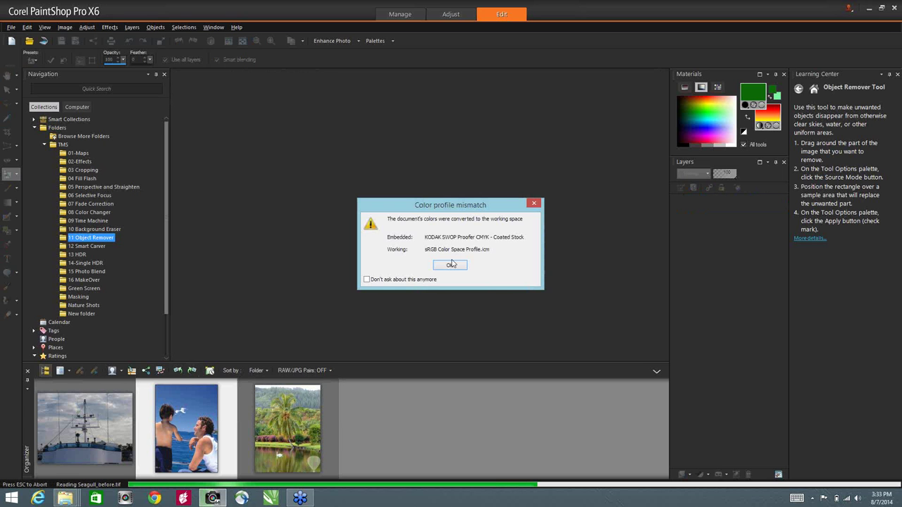
click(450, 265)
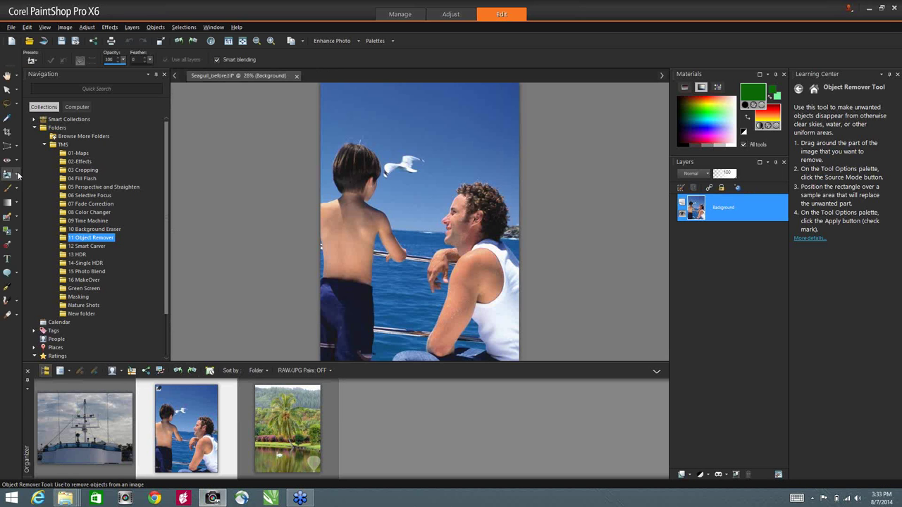
click(17, 174)
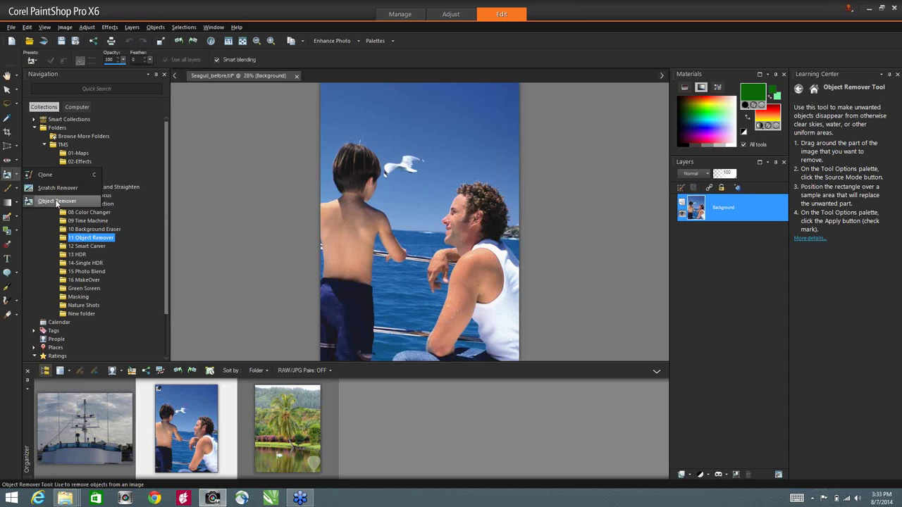
click(57, 203)
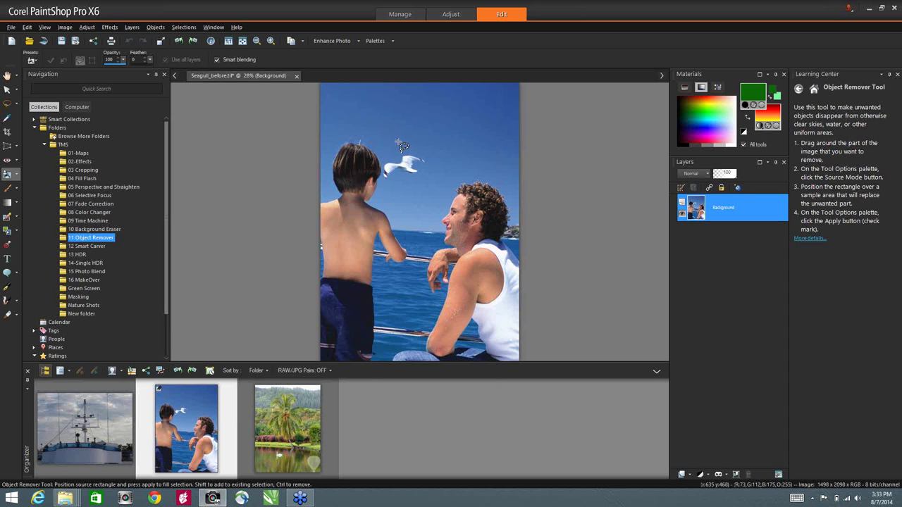
Outline the seagull with Object Remover and fit a small source rectangle over the clear sky above the man's head.
mouse_move(380, 150)
mouse_down()
mouse_move(384, 181)
mouse_move(425, 171)
mouse_move(429, 150)
mouse_move(388, 155)
mouse_up()
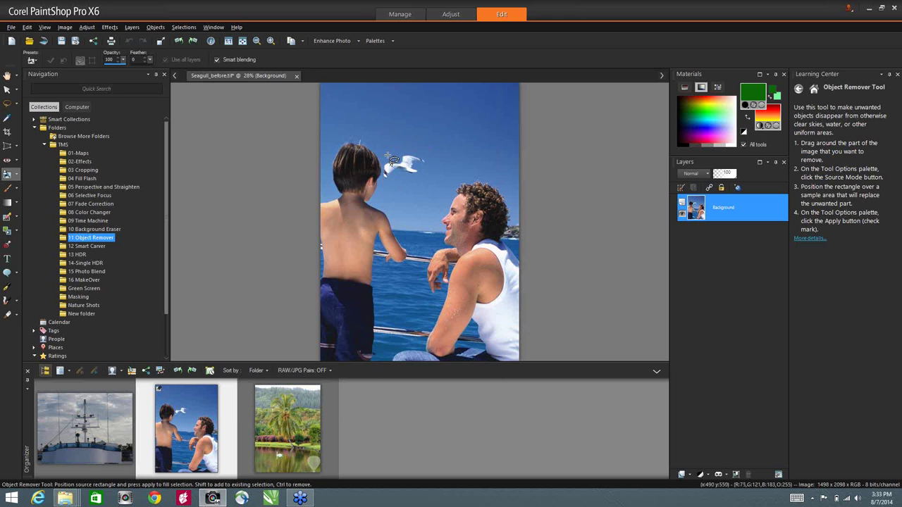
click(92, 60)
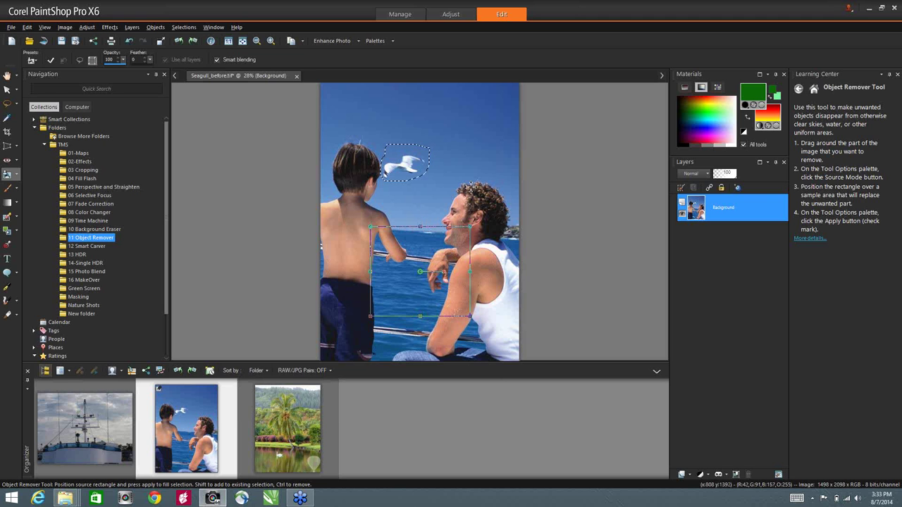
click(470, 185)
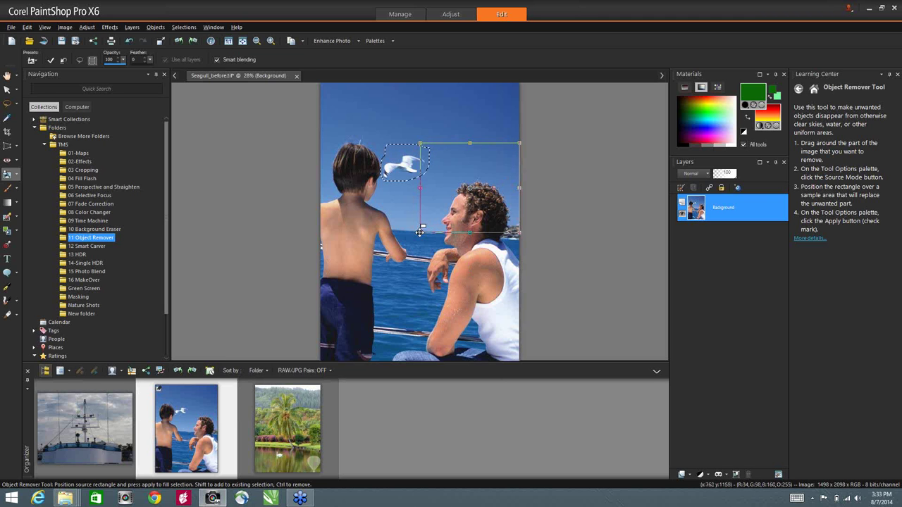
drag(420, 231, 451, 159)
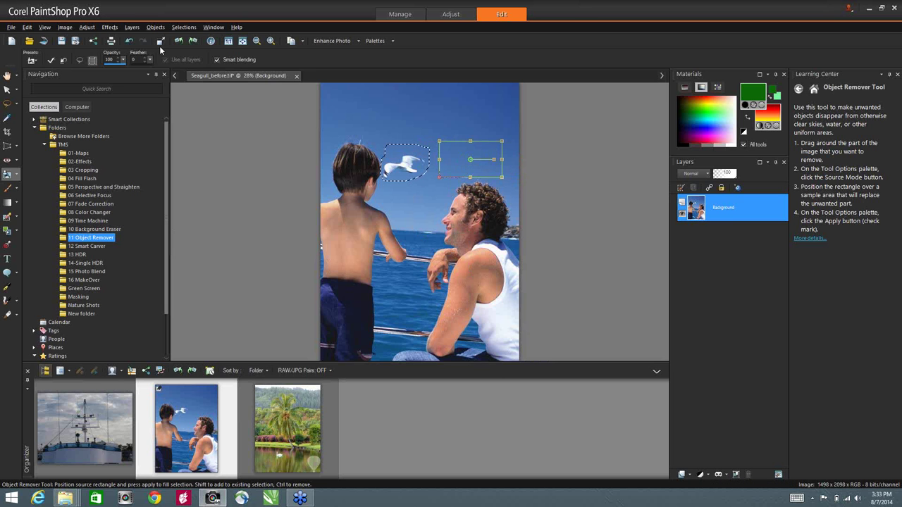
Try to apply the seagull removal, move the source rectangle higher in the sky, and undo the attempt.
click(51, 62)
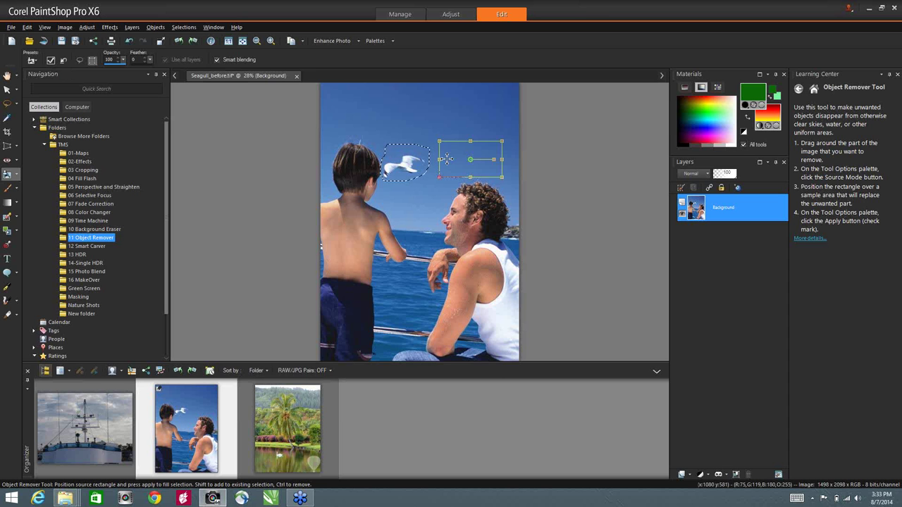
drag(470, 159, 474, 143)
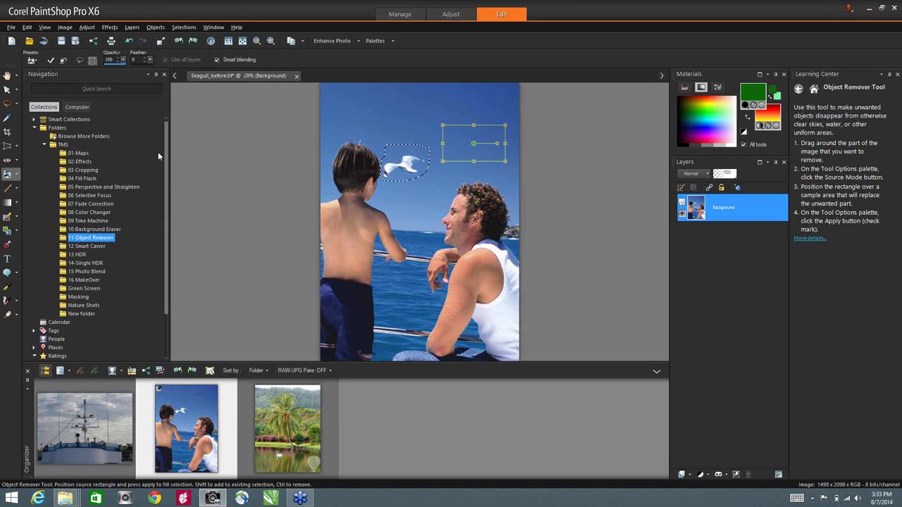
click(65, 61)
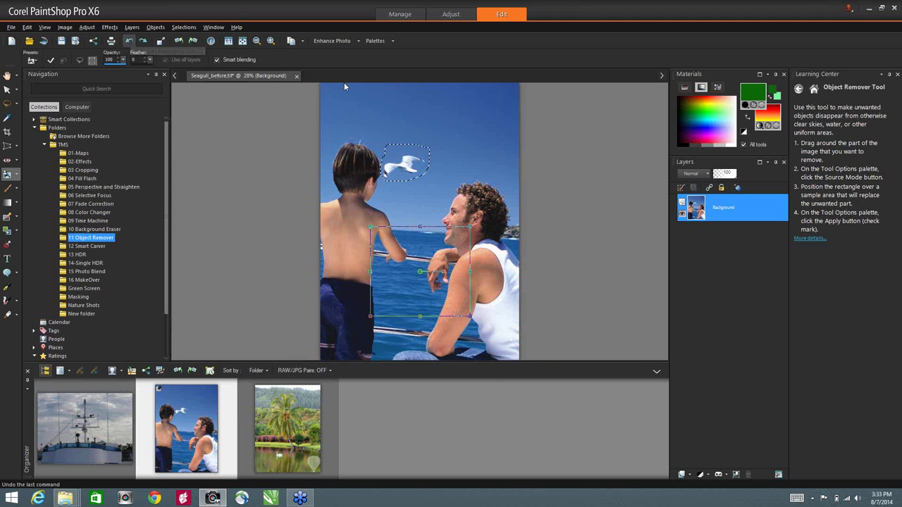
Close Seagull_before.tif without saving, reopen it with its colors converted to the working space, and choose the Object Remover tool.
click(297, 76)
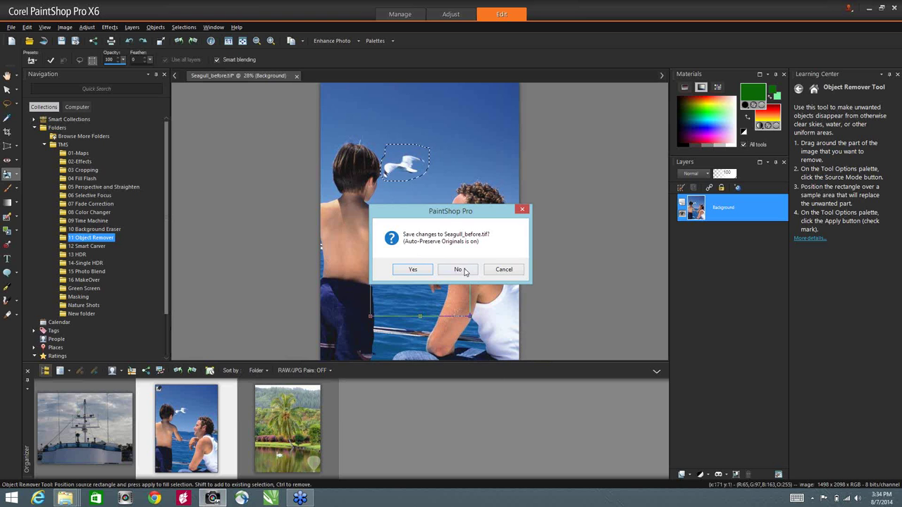
click(459, 270)
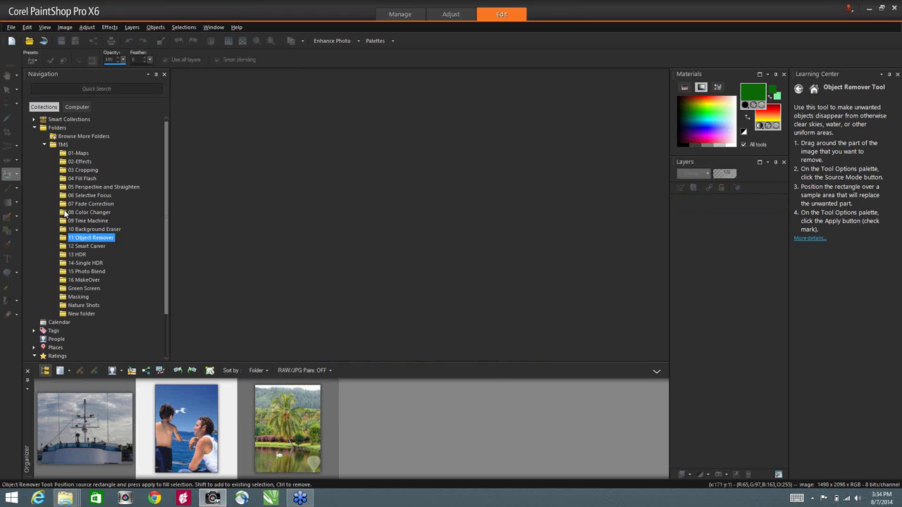
double_click(182, 405)
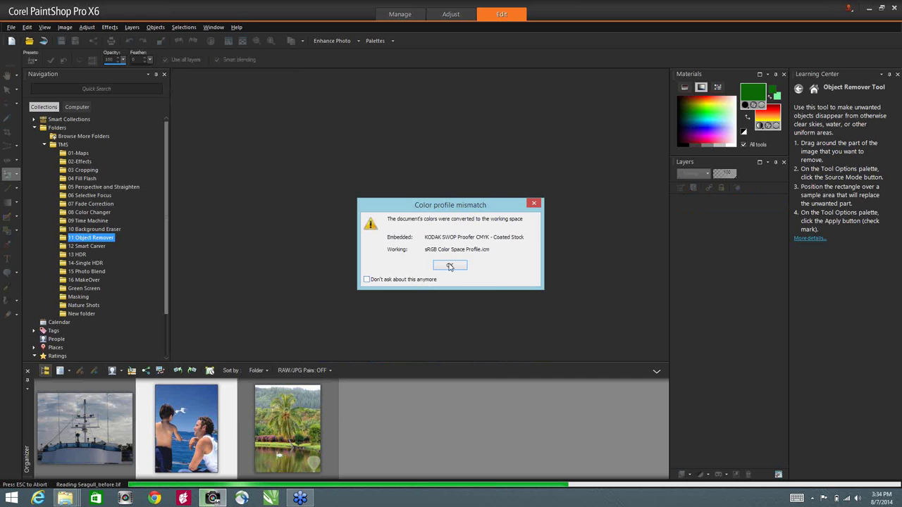
click(449, 266)
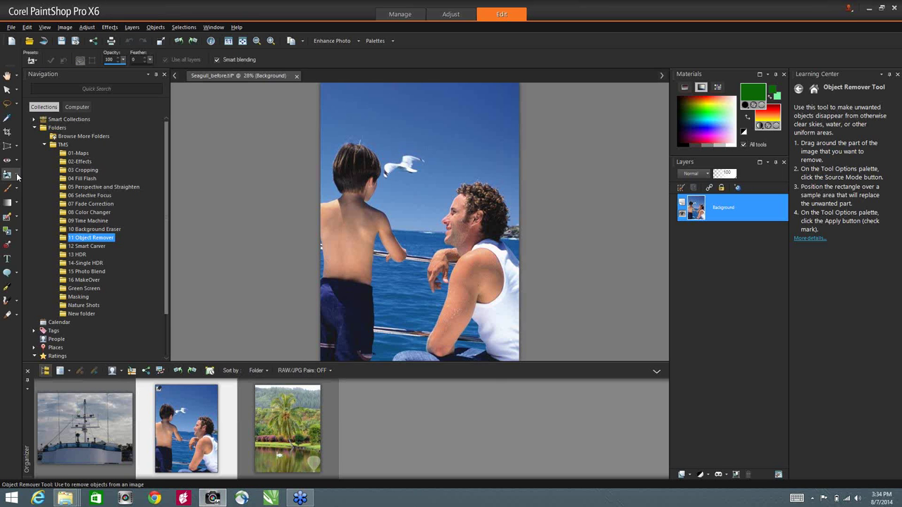
click(16, 176)
click(47, 199)
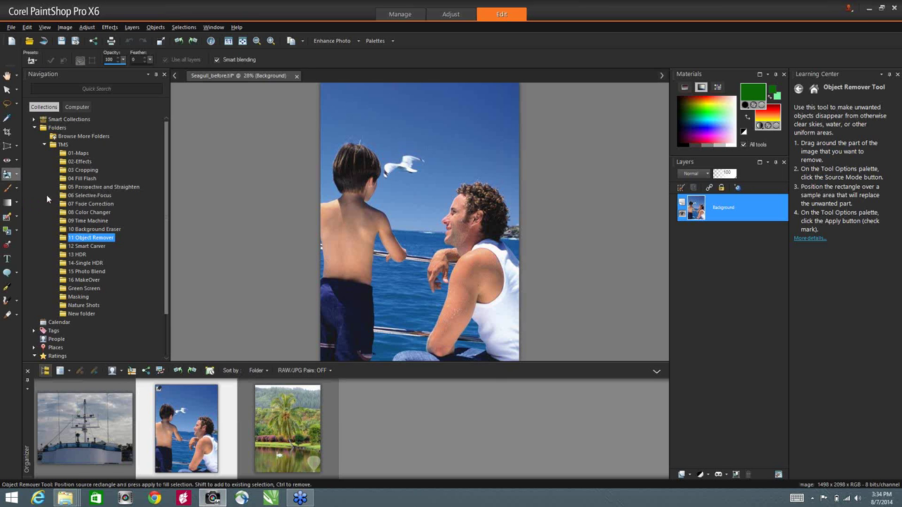
Outline the seagull, fit the source rectangle over the clear sky above the man's head, apply the removal, and clear the selection.
mouse_move(399, 153)
mouse_down()
mouse_move(385, 176)
mouse_move(422, 182)
mouse_move(430, 152)
mouse_move(395, 154)
mouse_up()
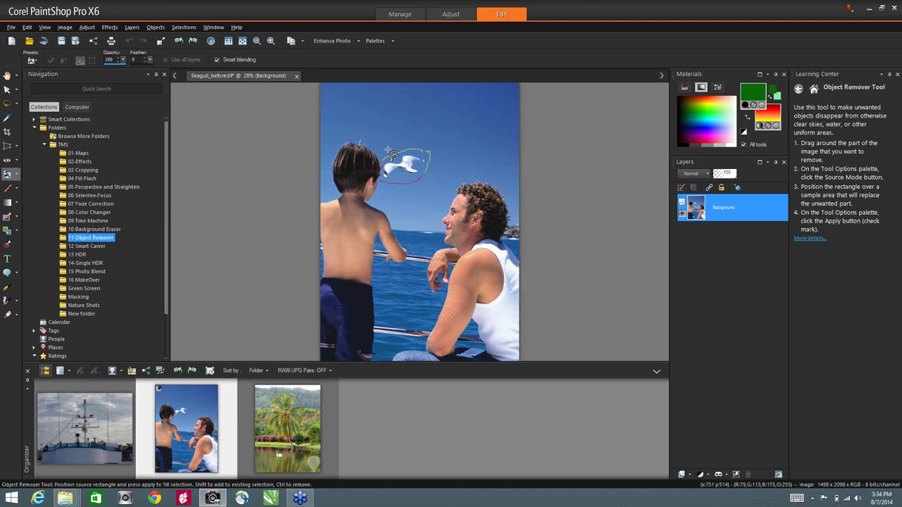
click(92, 61)
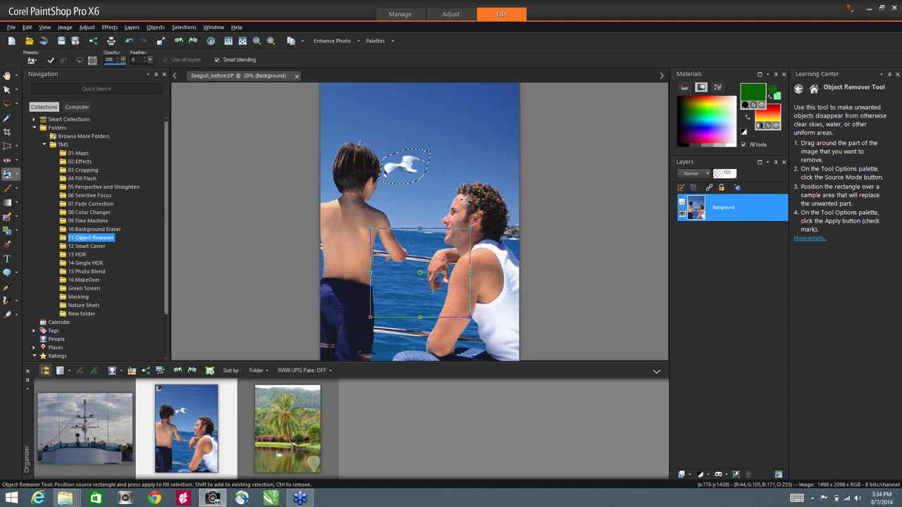
drag(467, 201, 460, 152)
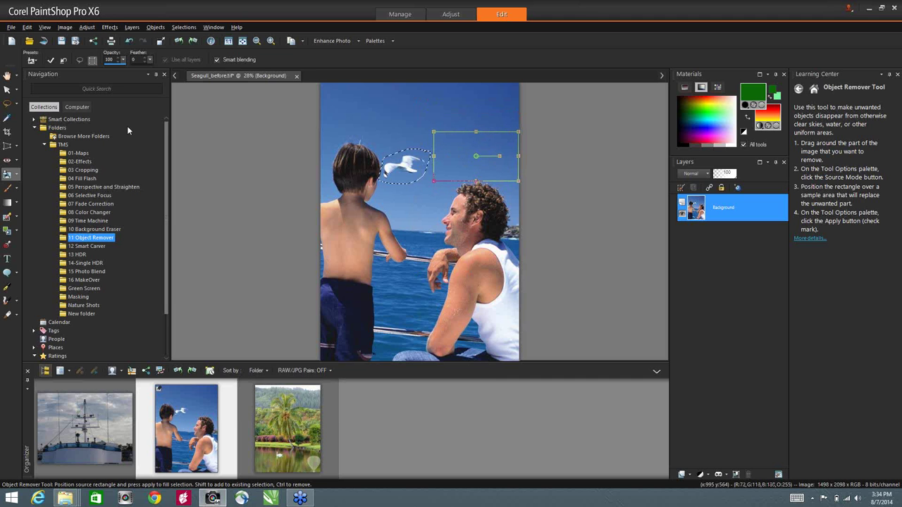
click(51, 59)
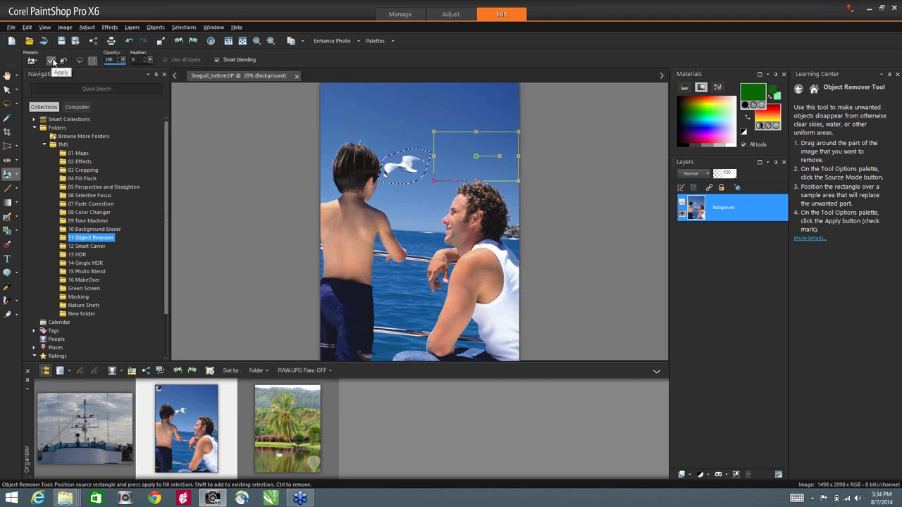
click(181, 28)
click(198, 52)
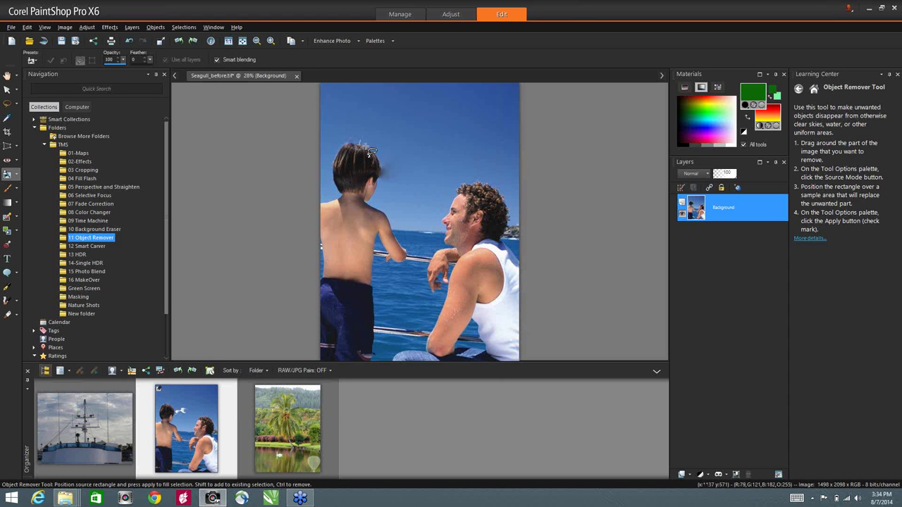
Open the boat photo 20100720_4.JPG and choose the Scratch Remover tool.
double_click(86, 417)
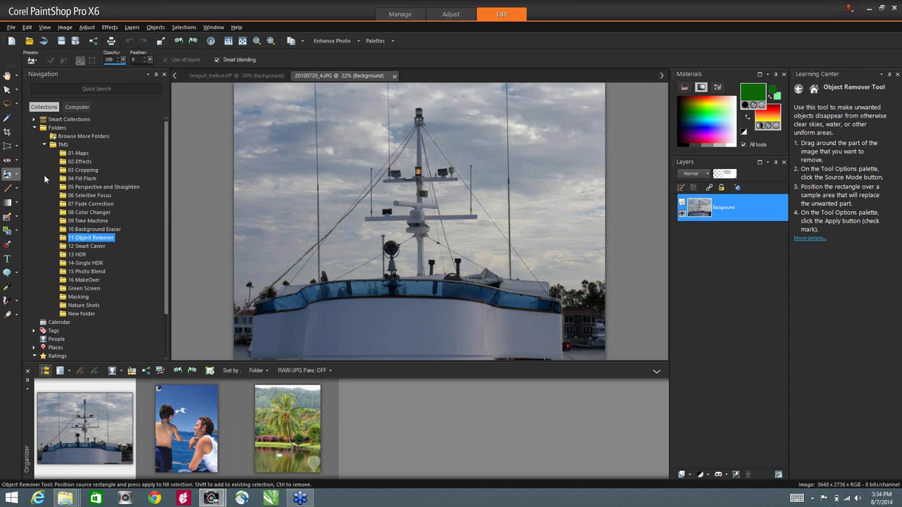
click(17, 177)
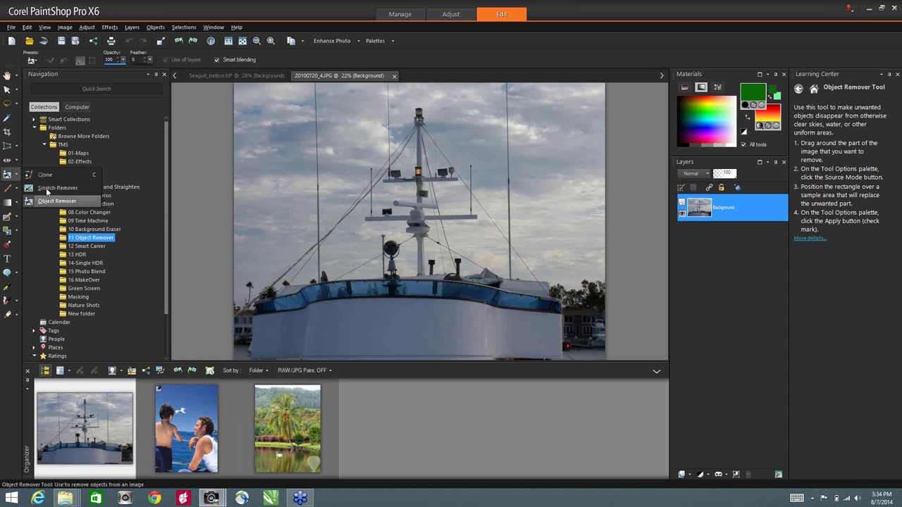
click(46, 187)
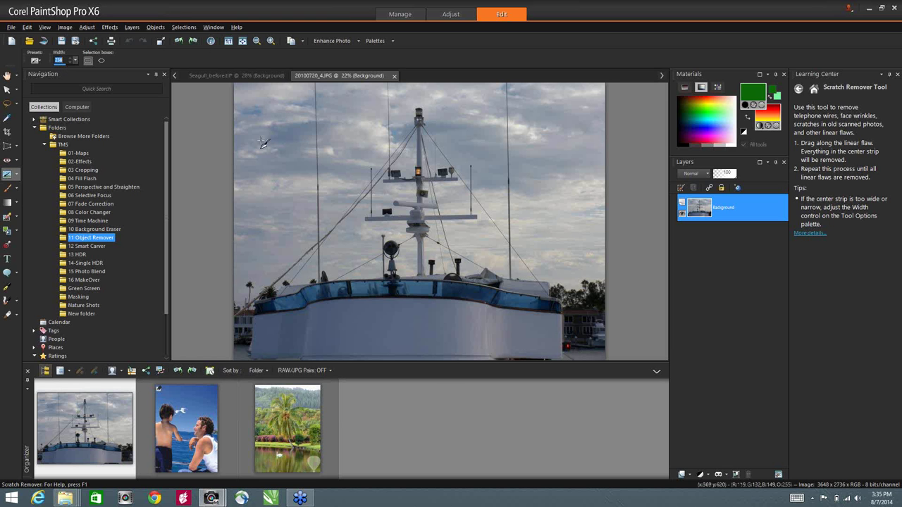
Remove the upper lengths of the two tall outer antennas and the lower diagonal wire right of the mast with Scratch Remover.
drag(260, 139, 389, 141)
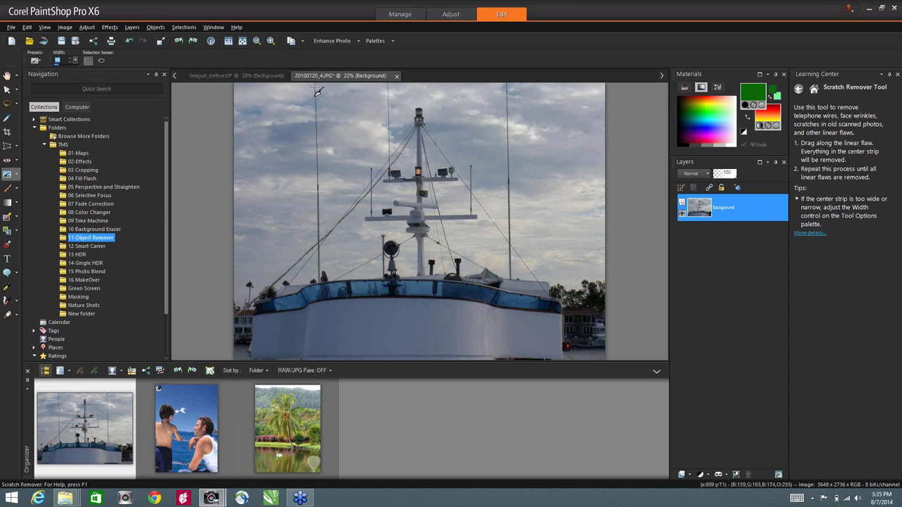
drag(317, 91, 316, 236)
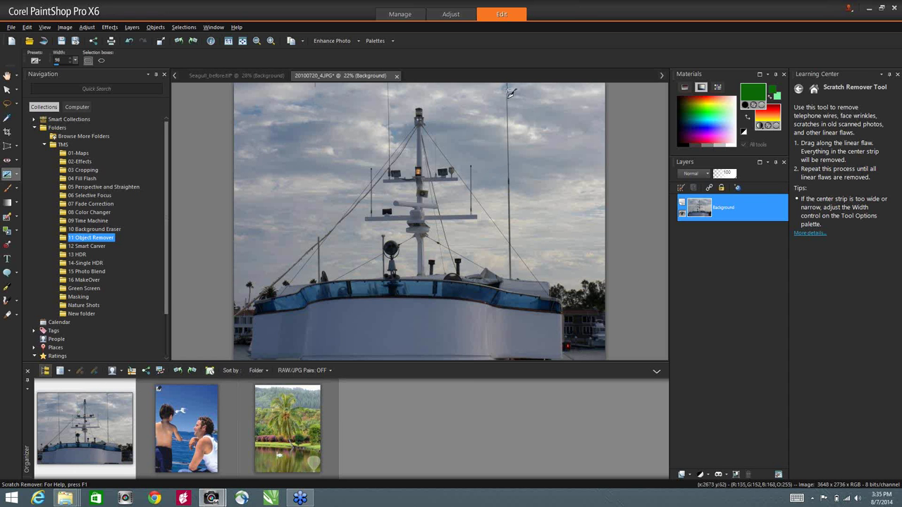
drag(507, 90, 508, 242)
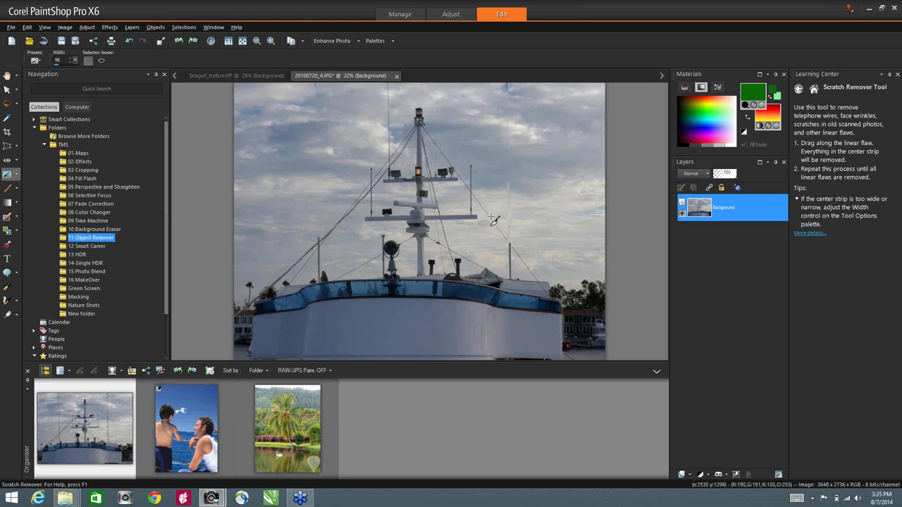
mouse_move(493, 216)
mouse_down()
mouse_move(541, 271)
mouse_move(540, 285)
mouse_up()
Open the bride photo from the 12 Smart Carver folder in Smart Carver and dismiss the Getting Started window.
click(98, 247)
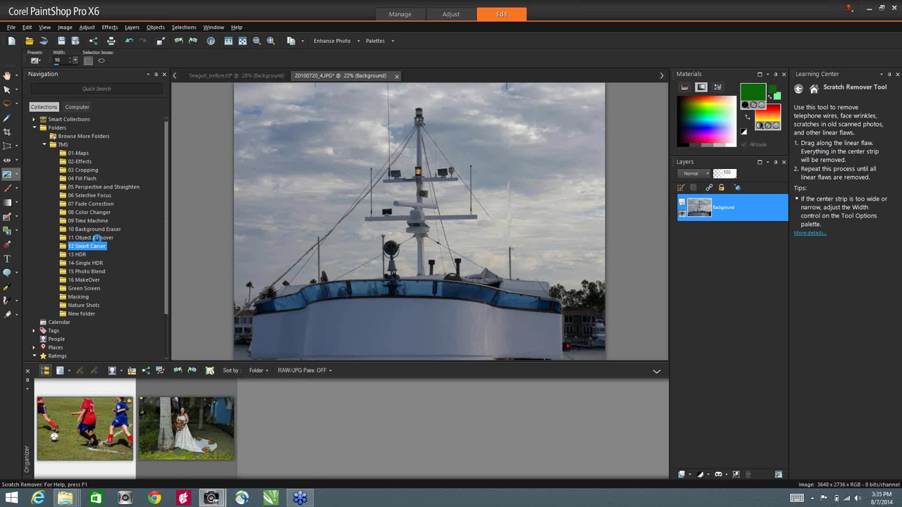
double_click(204, 434)
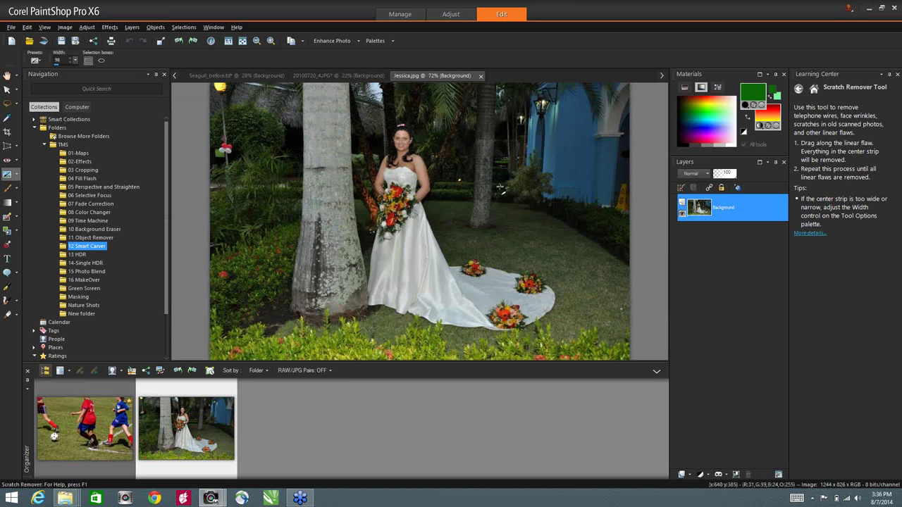
click(63, 27)
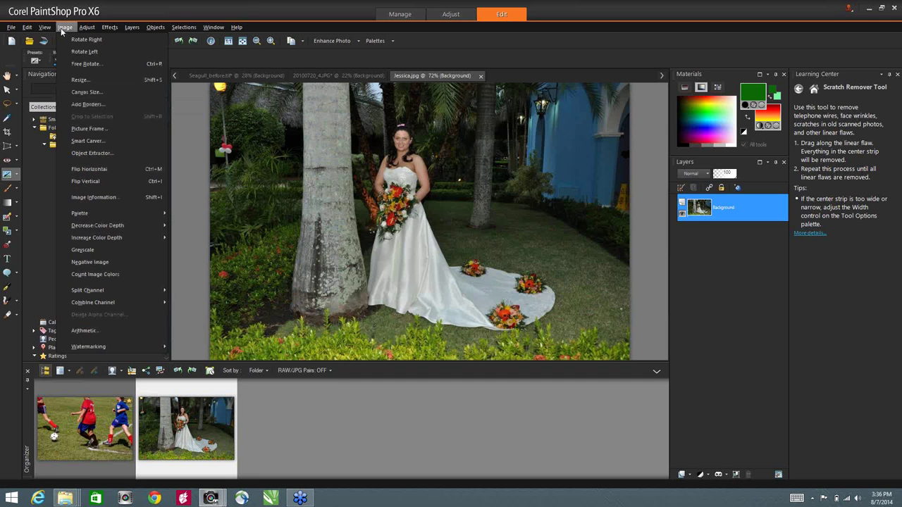
click(105, 140)
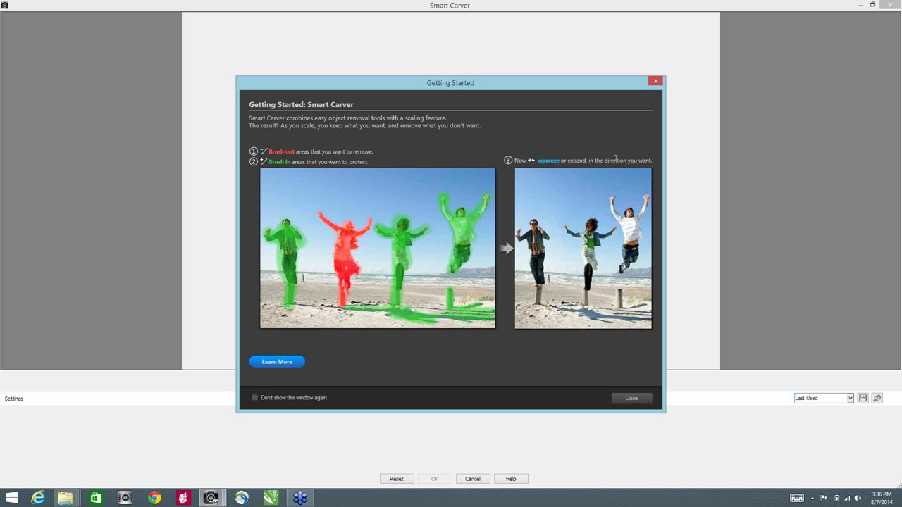
click(632, 399)
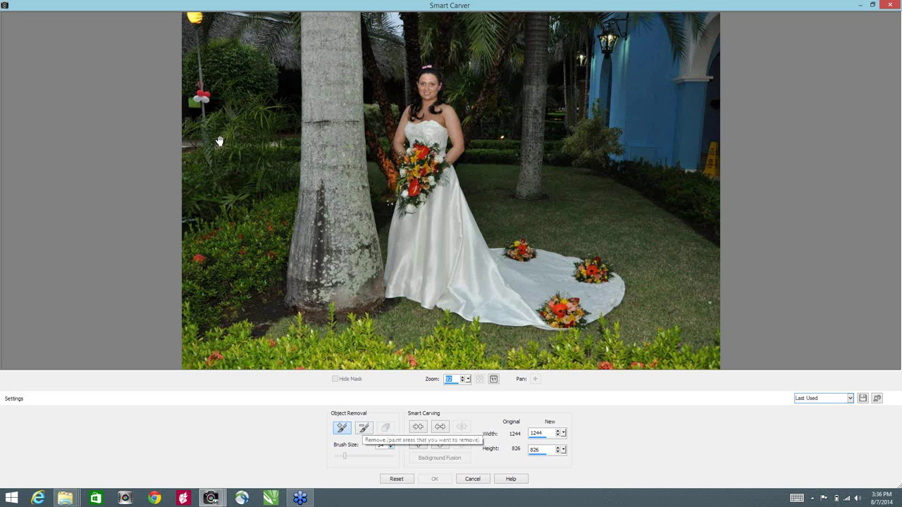
Brush the lamp pole with balloons at the photo's left edge and the tree trunk behind the bride for removal at brush size 34.
drag(219, 142, 190, 93)
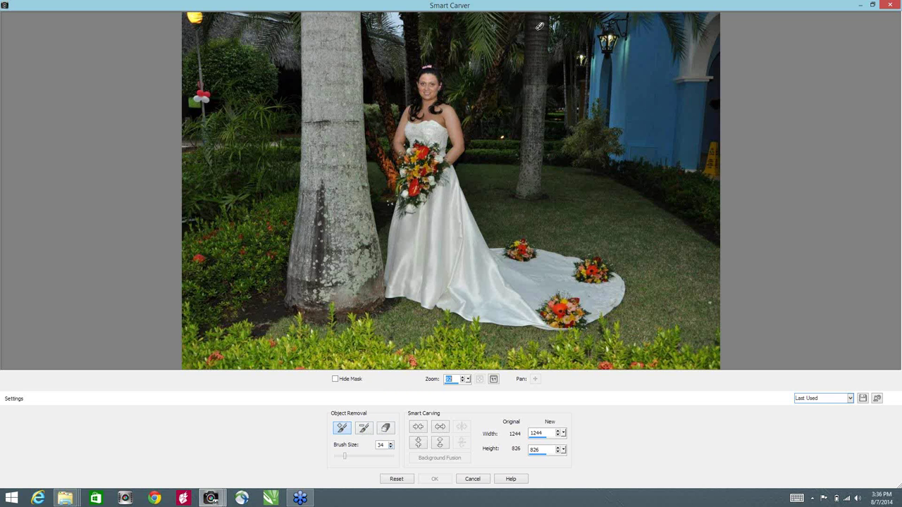
click(363, 429)
drag(197, 14, 203, 16)
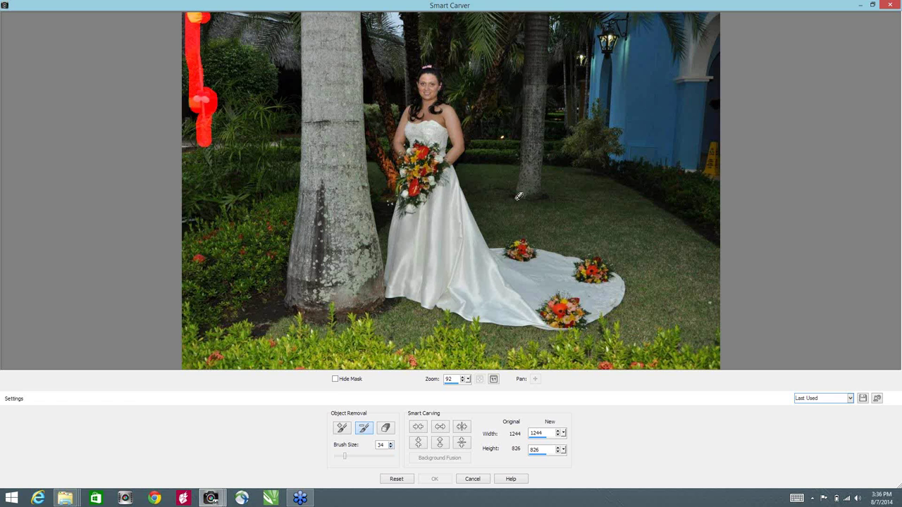
drag(528, 160, 518, 202)
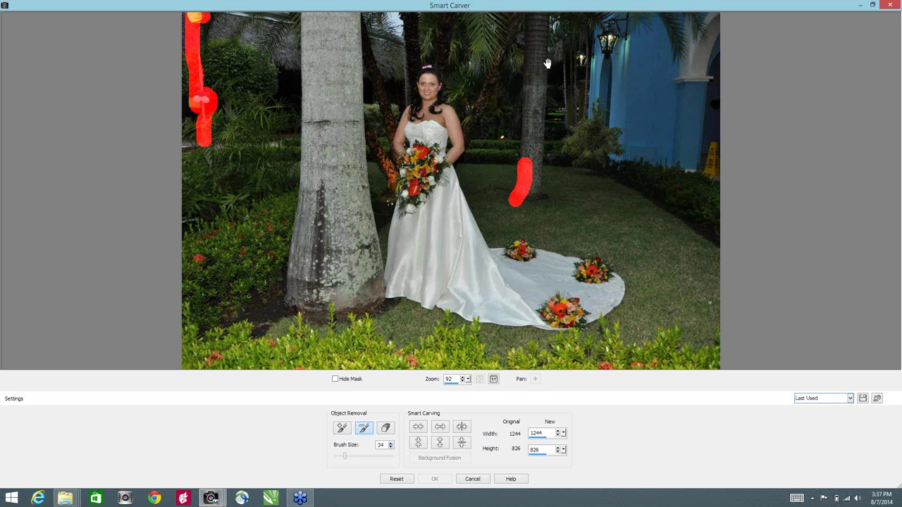
mouse_move(553, 18)
mouse_down()
mouse_move(530, 199)
mouse_move(541, 26)
mouse_move(534, 195)
mouse_up()
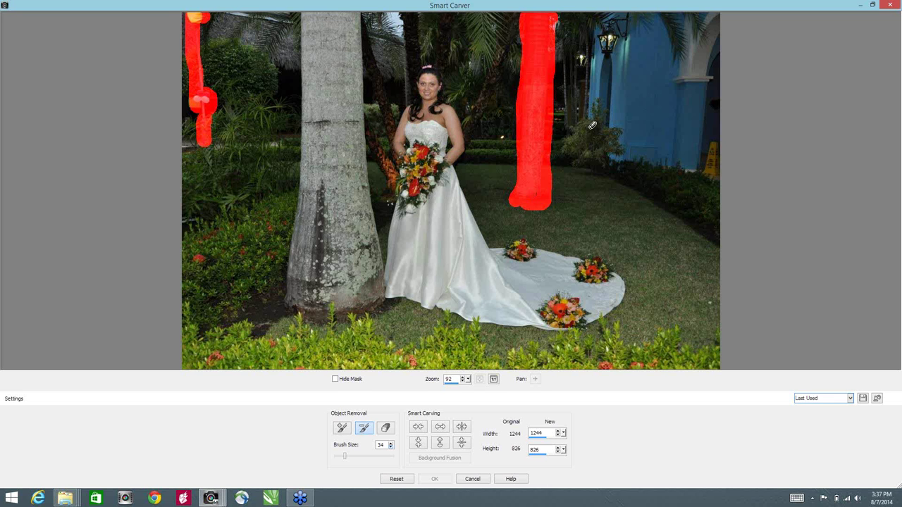
Brush protection strokes beside the bride and along her train, and another on the foliage left of the large tree trunk.
click(342, 429)
drag(627, 238, 468, 83)
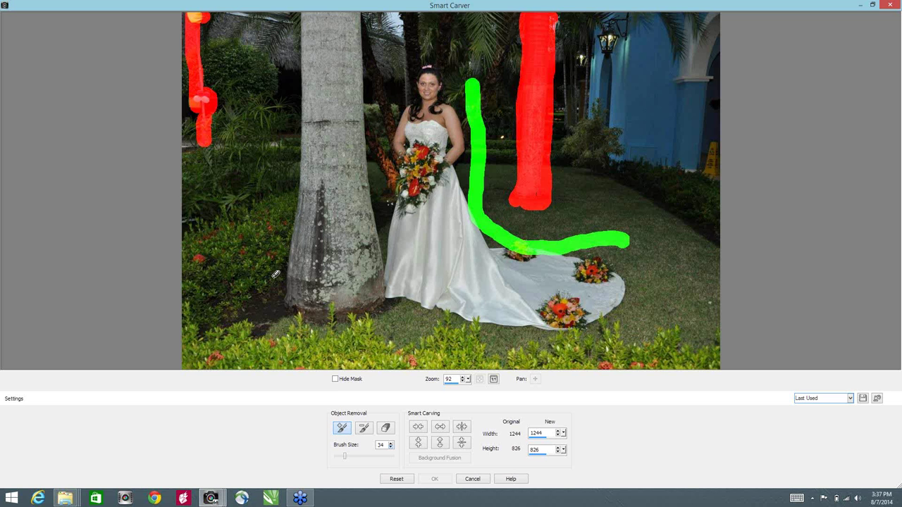
drag(279, 39, 275, 275)
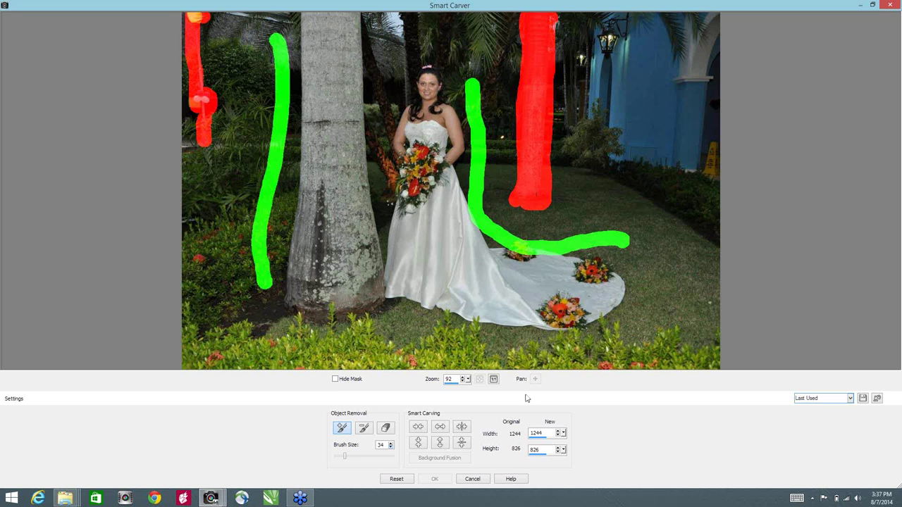
Automatically contract the photo's width to remove the marked objects, run Background Fusion, and accept the Smart Carver result.
click(462, 428)
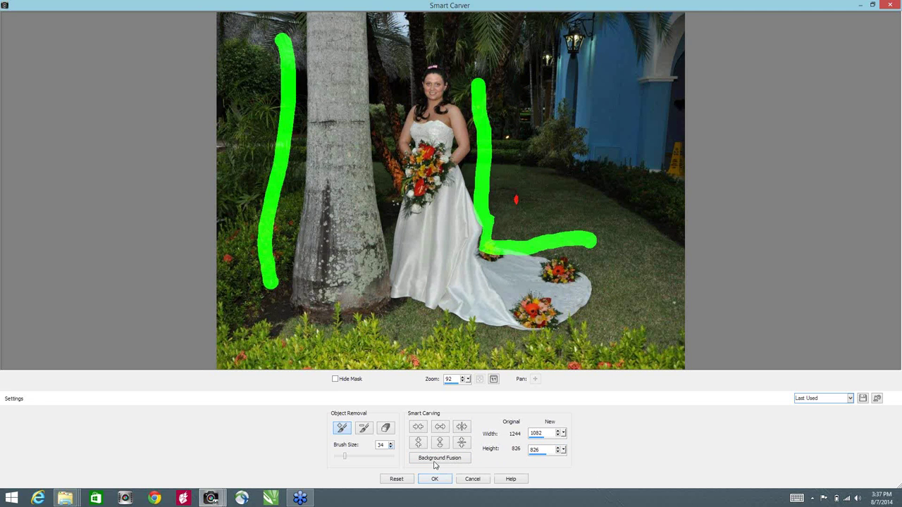
click(434, 459)
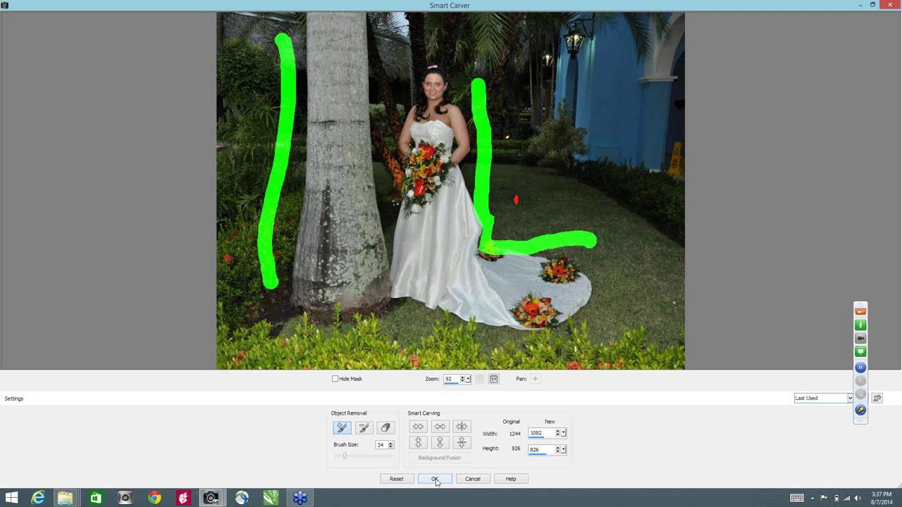
click(435, 479)
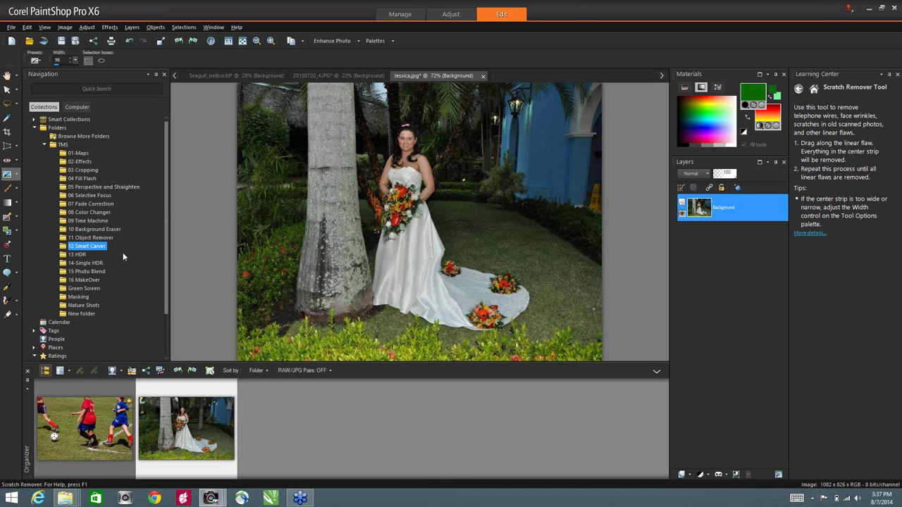
Open the 13 HDR folder and select the three differently exposed night skyline photos.
click(79, 254)
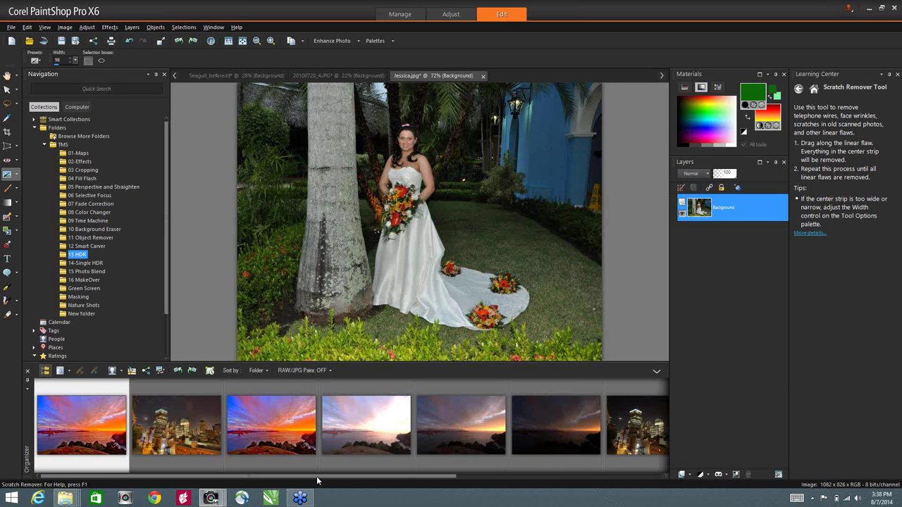
click(482, 479)
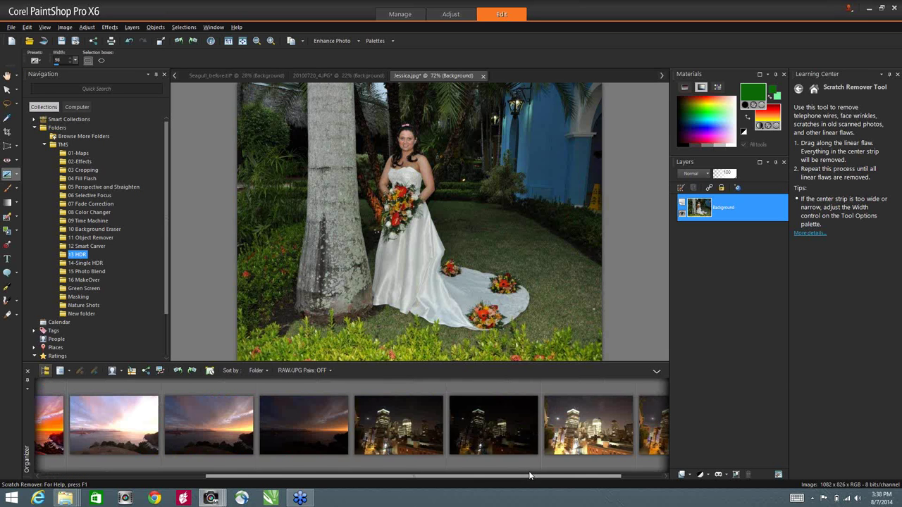
scroll(437, 446, down, 1)
click(417, 424)
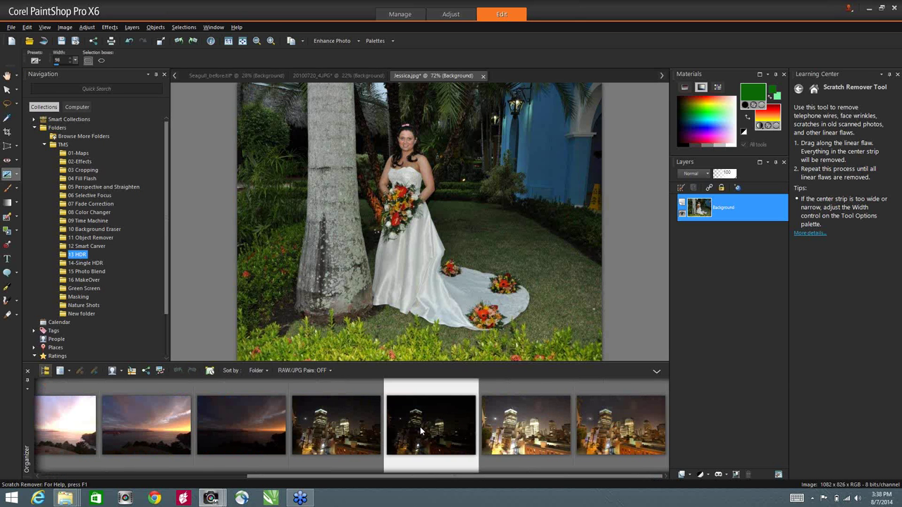
ctrl+click(337, 431)
ctrl+click(509, 427)
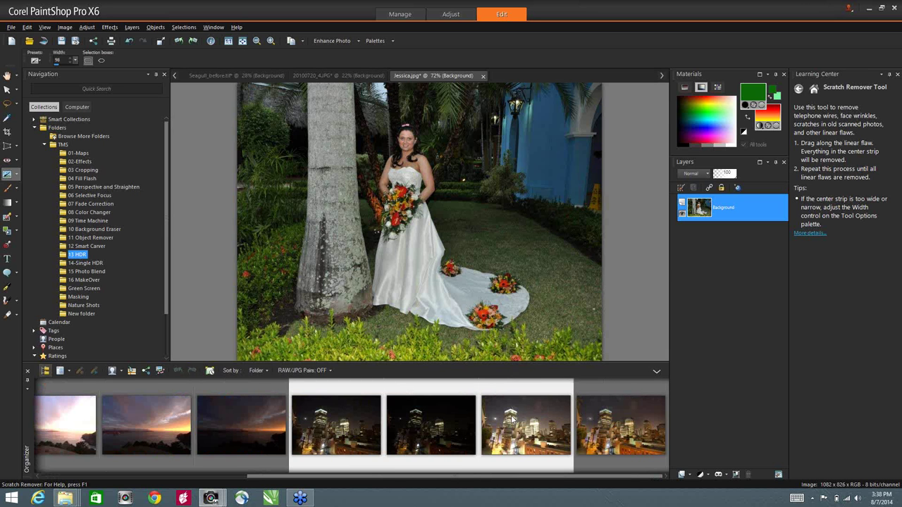
Open the selected skyline photos in HDR Exposure Merge and dismiss the Getting Started window.
right_click(512, 421)
mouse_move(568, 246)
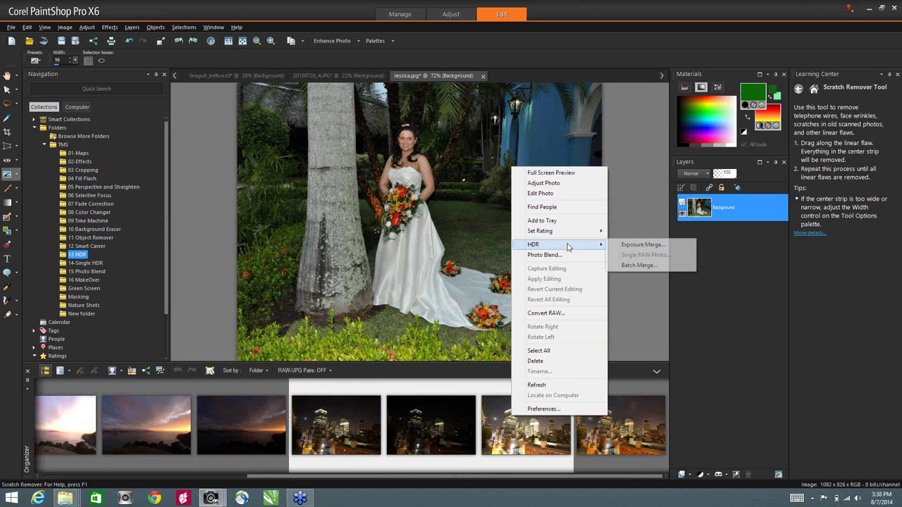
click(647, 245)
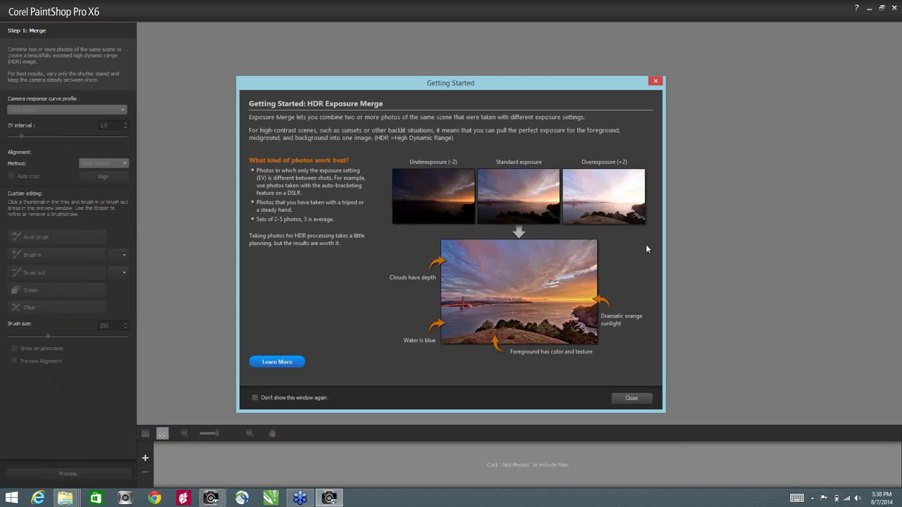
click(638, 401)
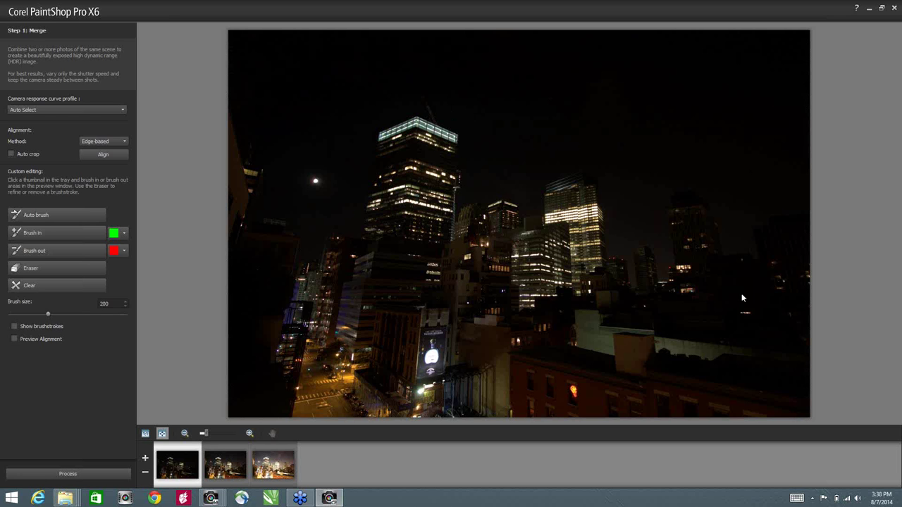
Compare the overexposed, standard and underexposed skyline shots in the merge preview.
click(286, 464)
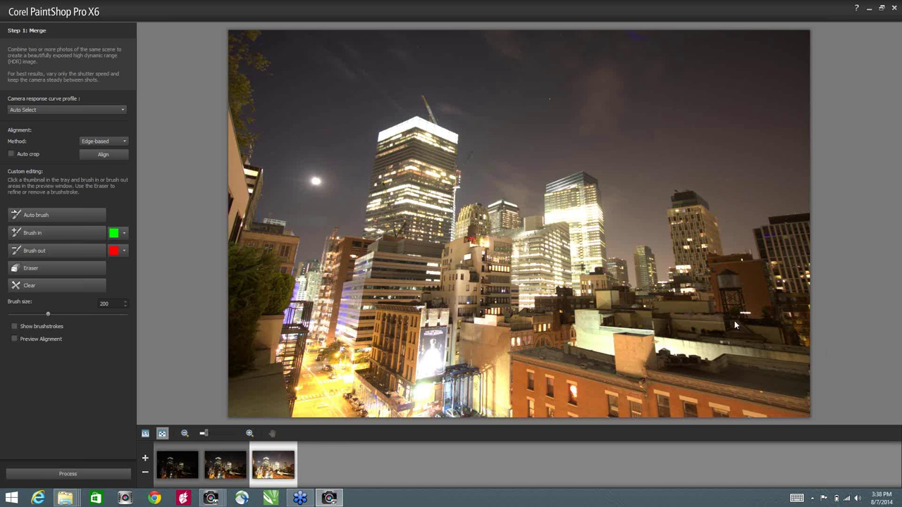
click(223, 466)
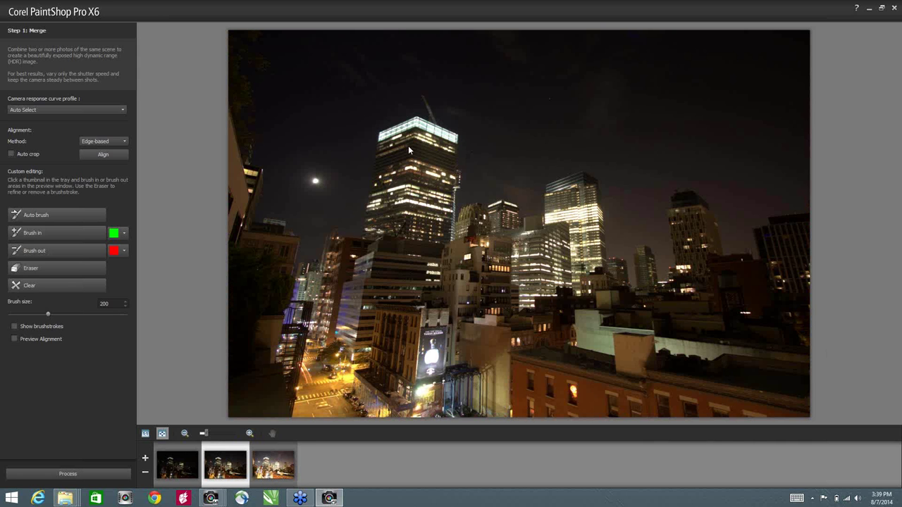
click(191, 463)
click(274, 469)
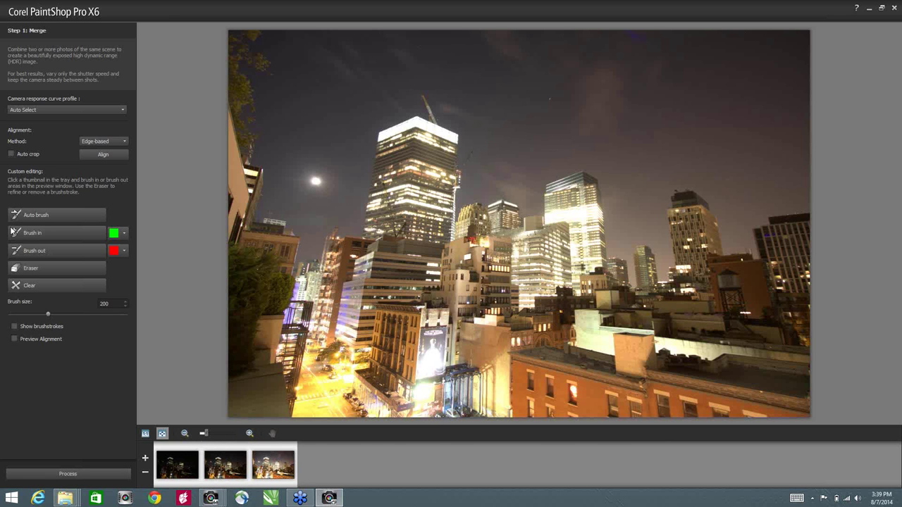
Process the three skyline exposures into one HDR image with edge-based alignment.
click(48, 217)
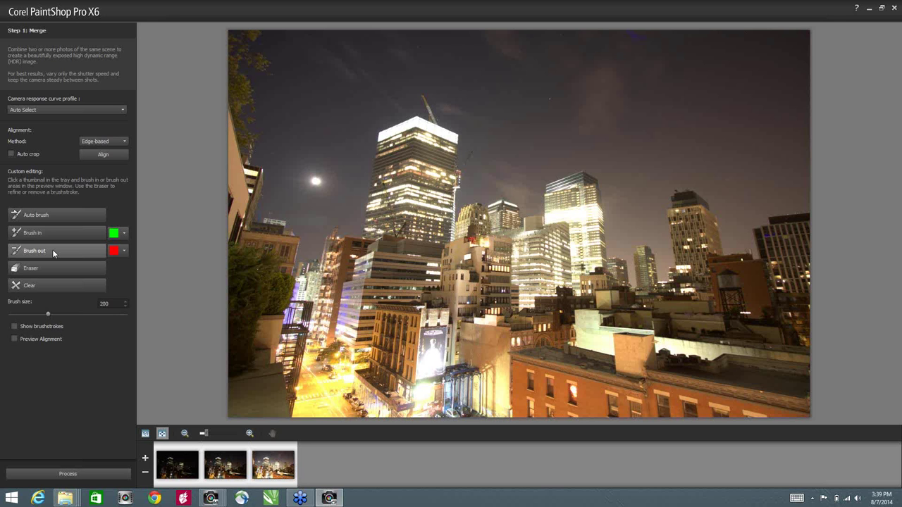
click(83, 267)
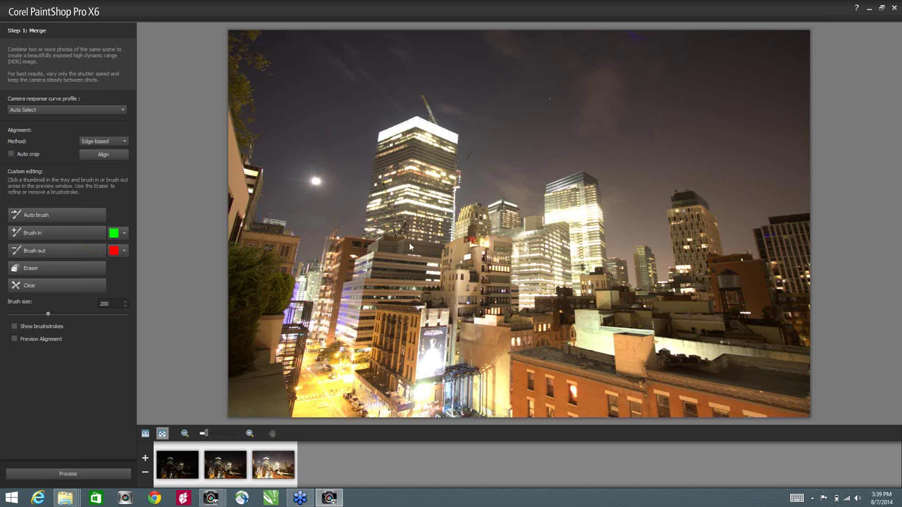
click(71, 478)
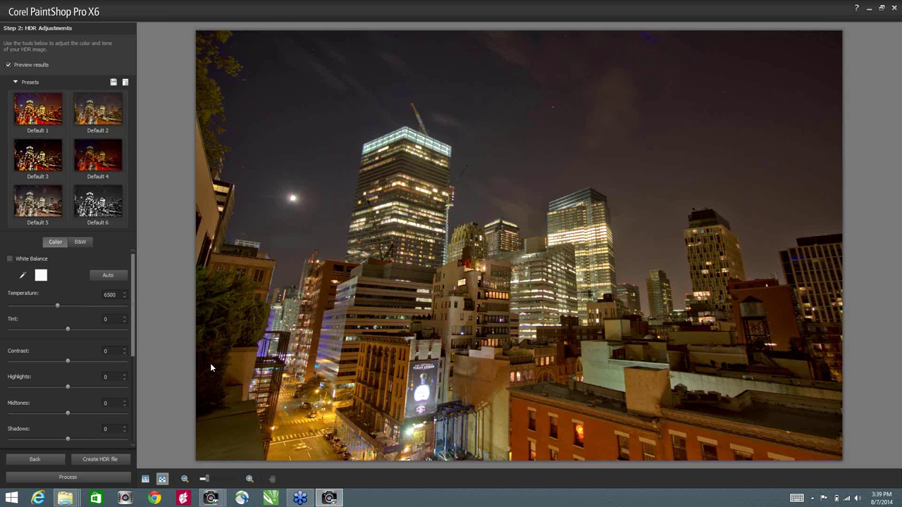
Preview the presets Default 3, 1, 2, 4 and 5 on the merged skyline, and close Exposure Merge without processing.
click(46, 161)
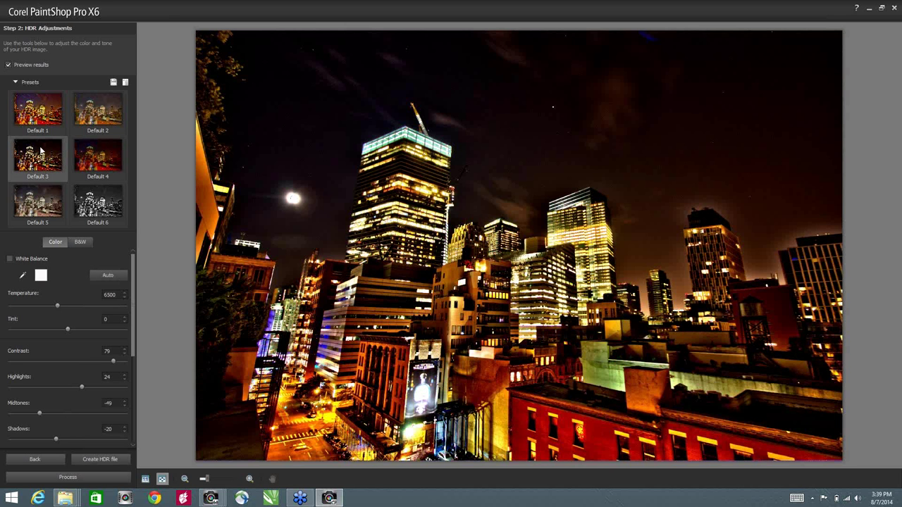
click(39, 120)
click(98, 113)
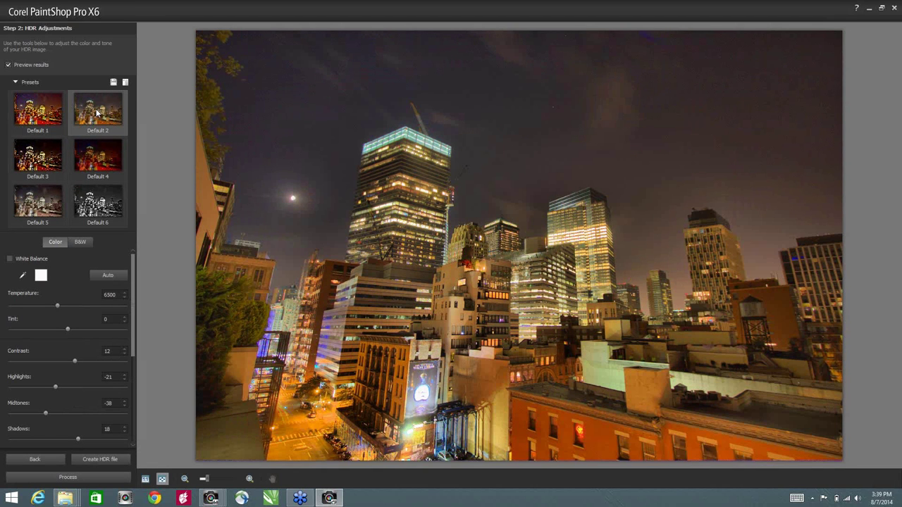
click(96, 166)
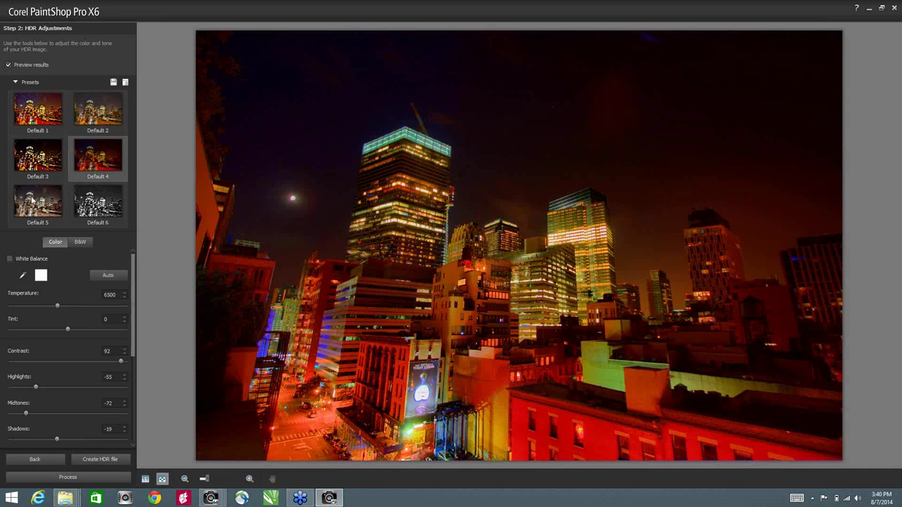
click(34, 203)
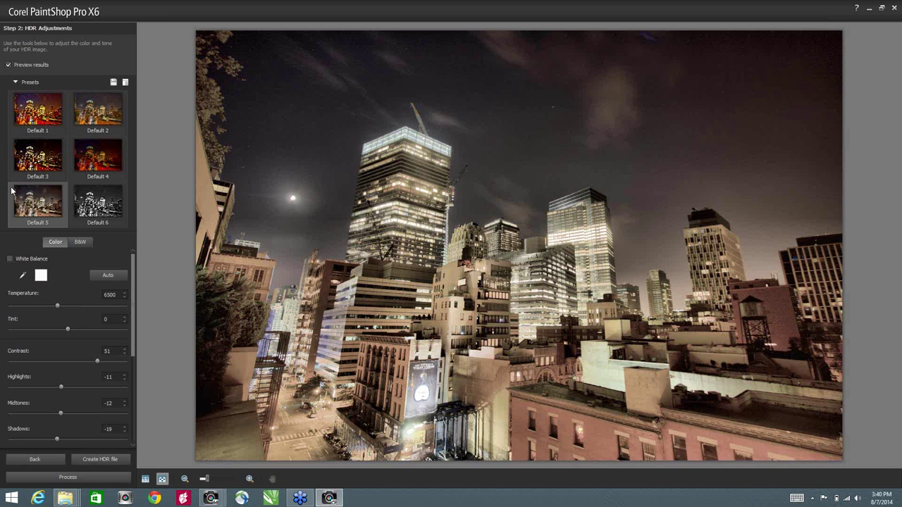
click(893, 9)
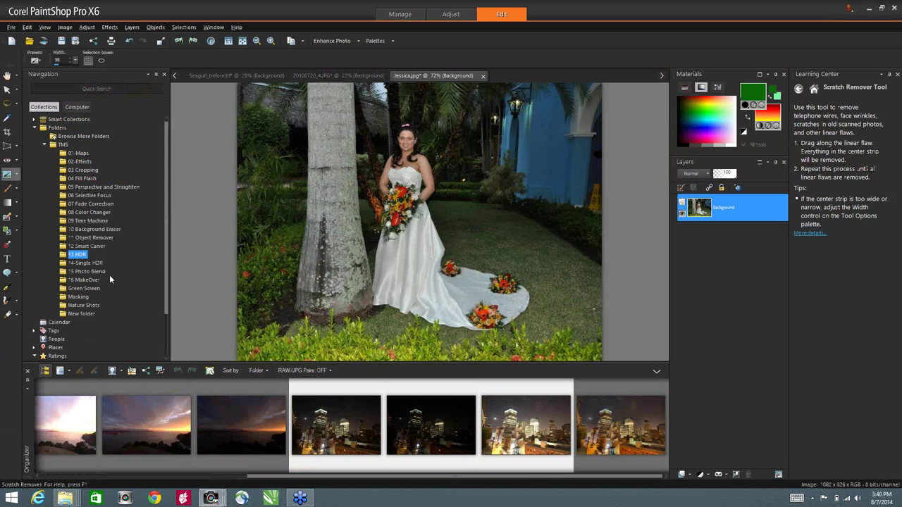
Open the statue photo from the 14-Single HDR folder in HDR Single RAW Photo and dismiss the Getting Started window.
click(85, 263)
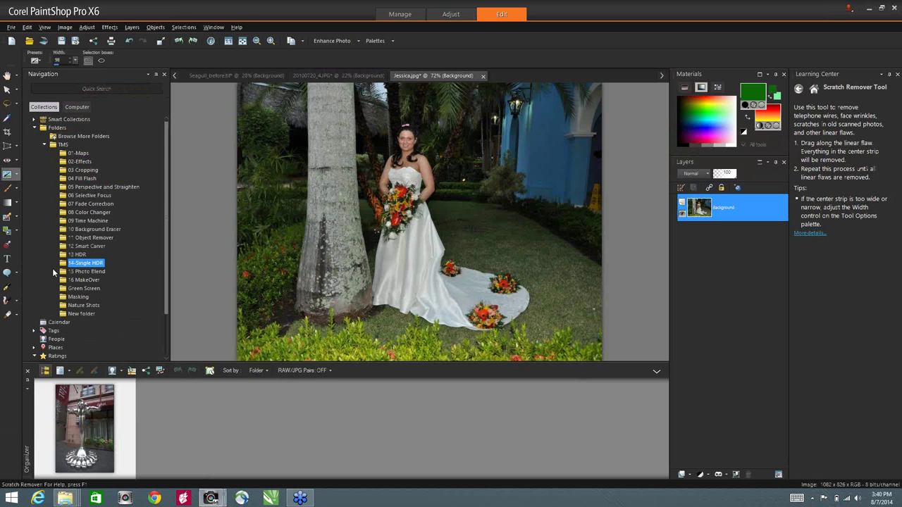
right_click(87, 431)
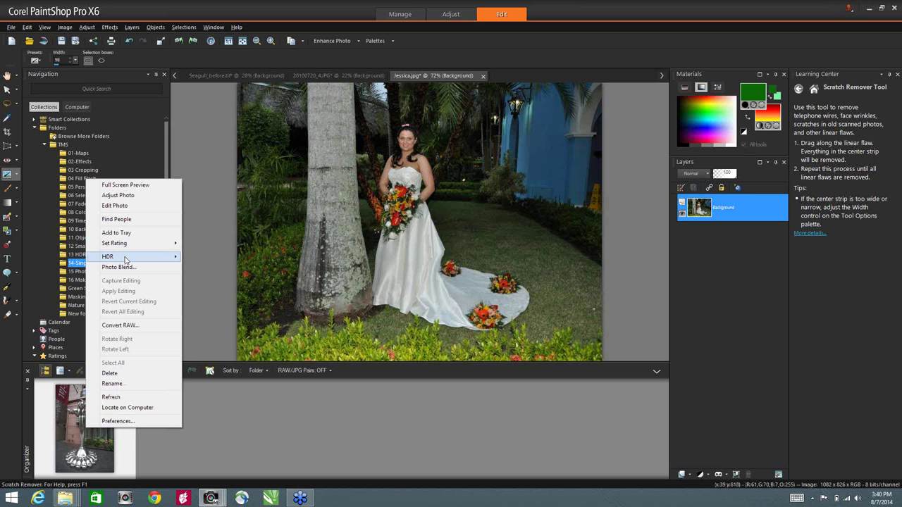
mouse_move(126, 260)
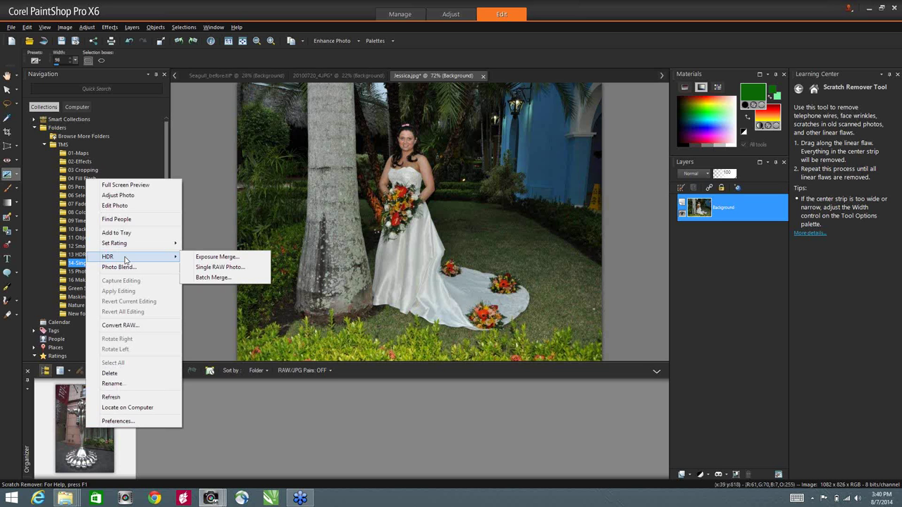
click(203, 267)
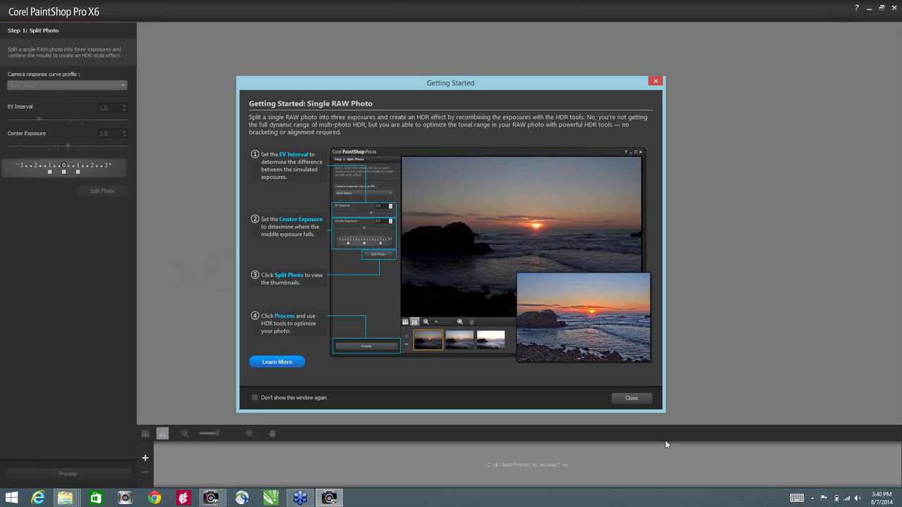
click(631, 398)
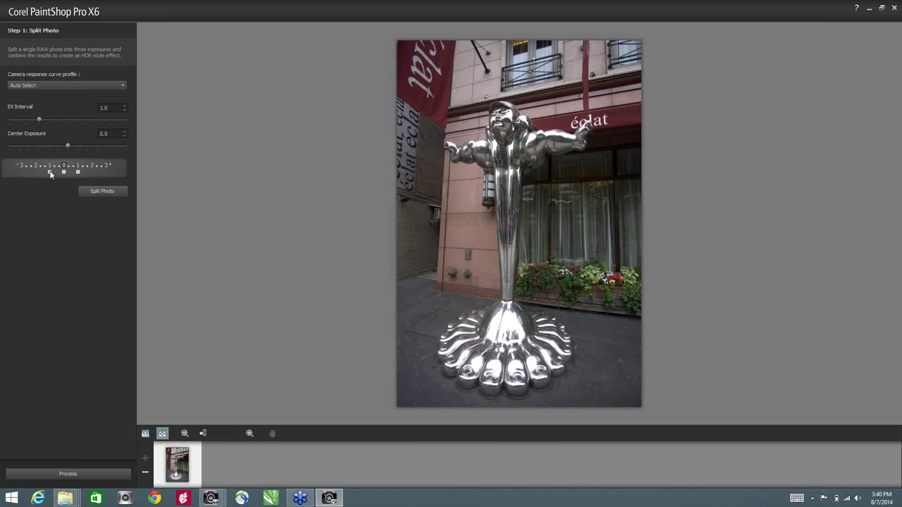
Split the statue photo into three exposures, process them into an HDR image with the Default 5 preset, and close the HDR window.
click(98, 192)
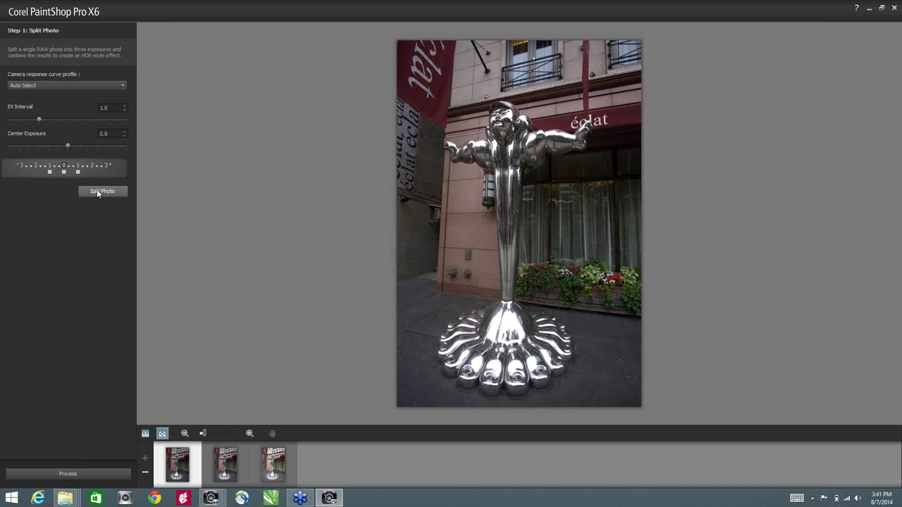
click(57, 477)
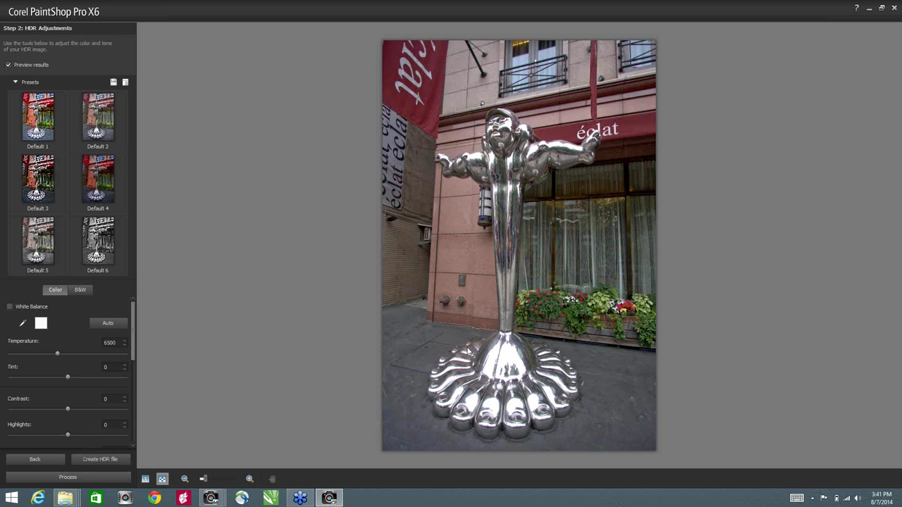
click(41, 242)
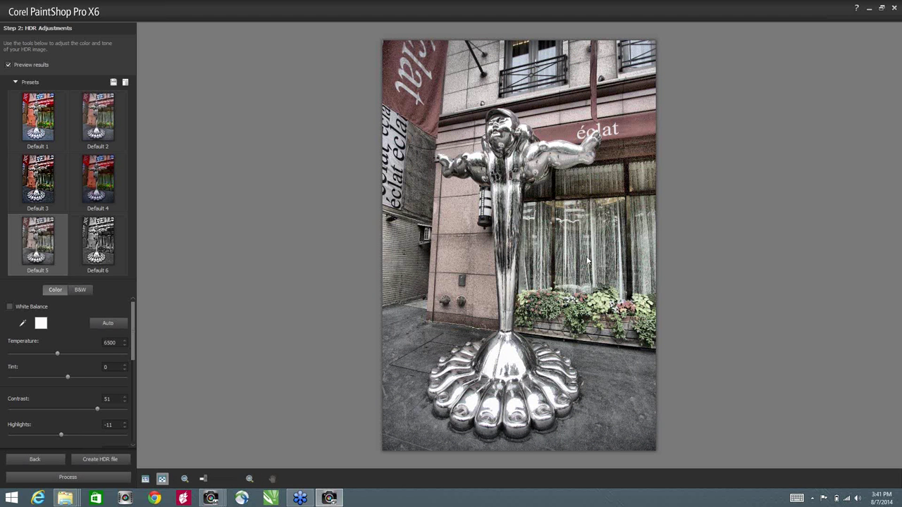
click(893, 11)
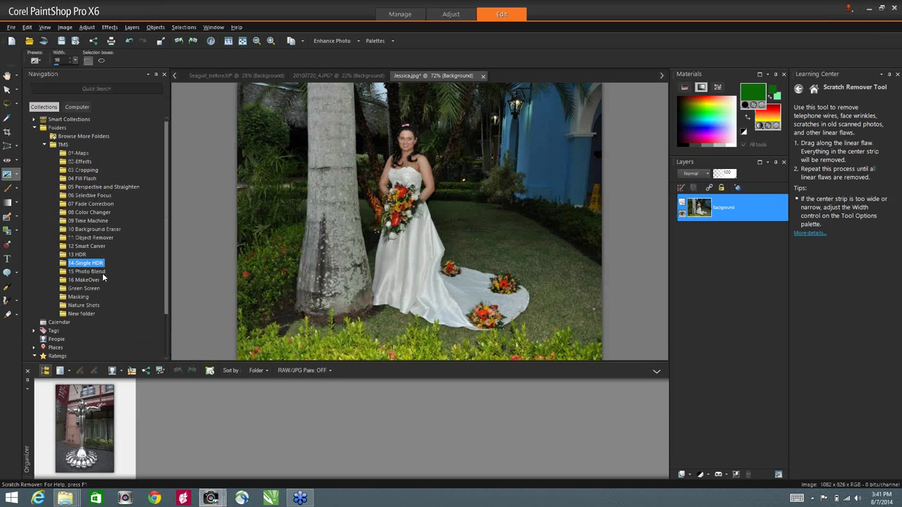
Open the 15 Photo Blend folder and select the six living room photos.
click(92, 272)
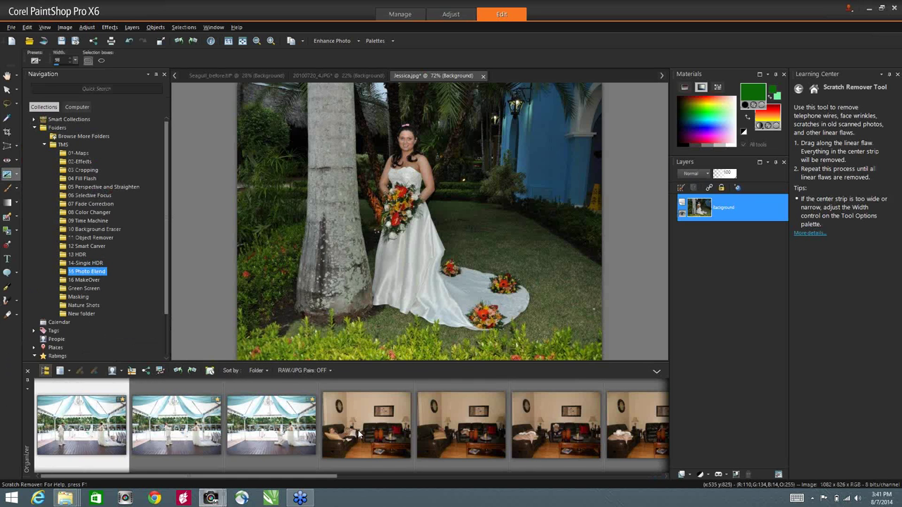
click(360, 435)
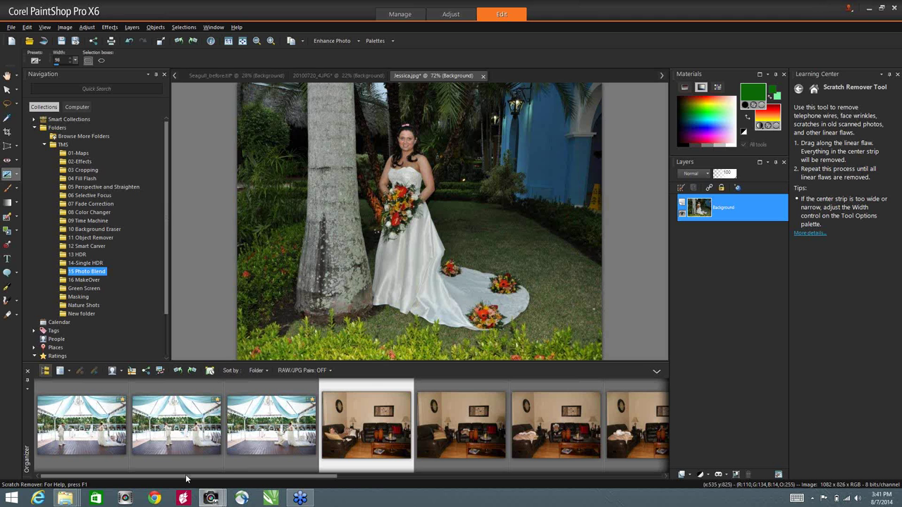
drag(187, 479, 327, 484)
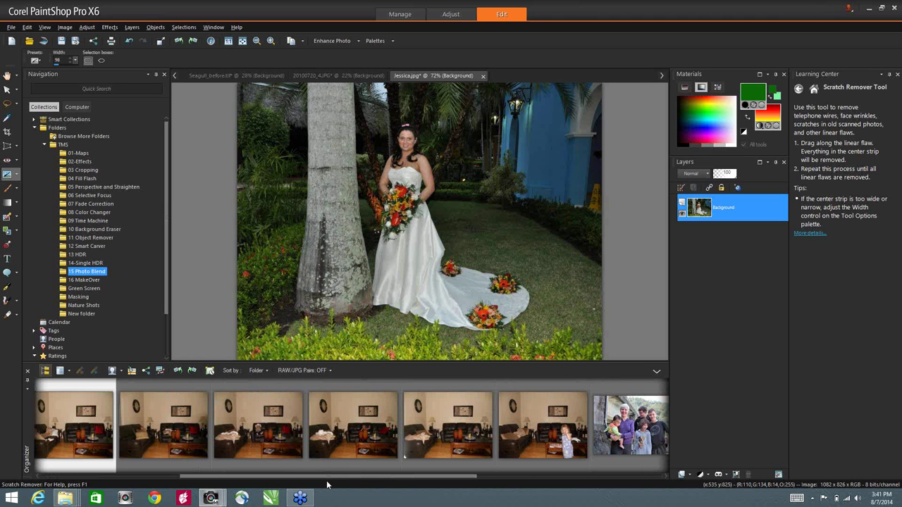
shift+click(533, 431)
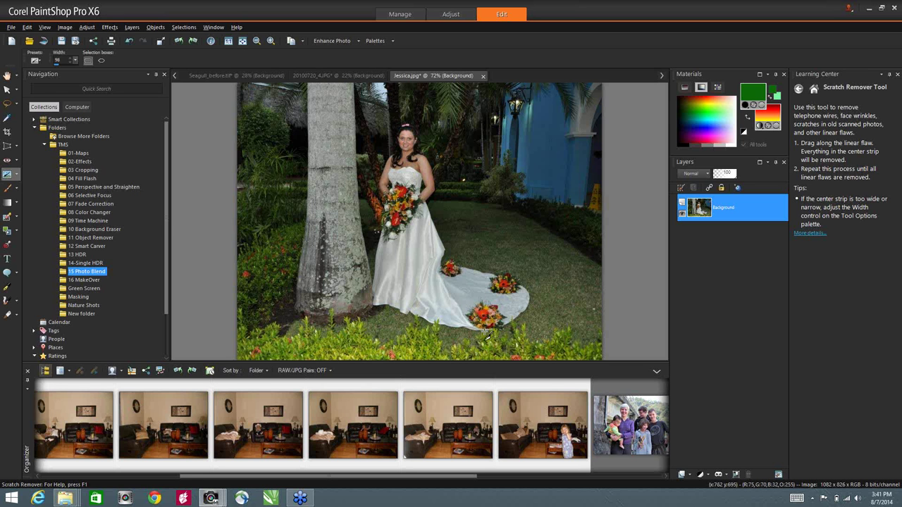
Open the selected living room photos in Photo Blend and dismiss the Getting Started window.
right_click(83, 426)
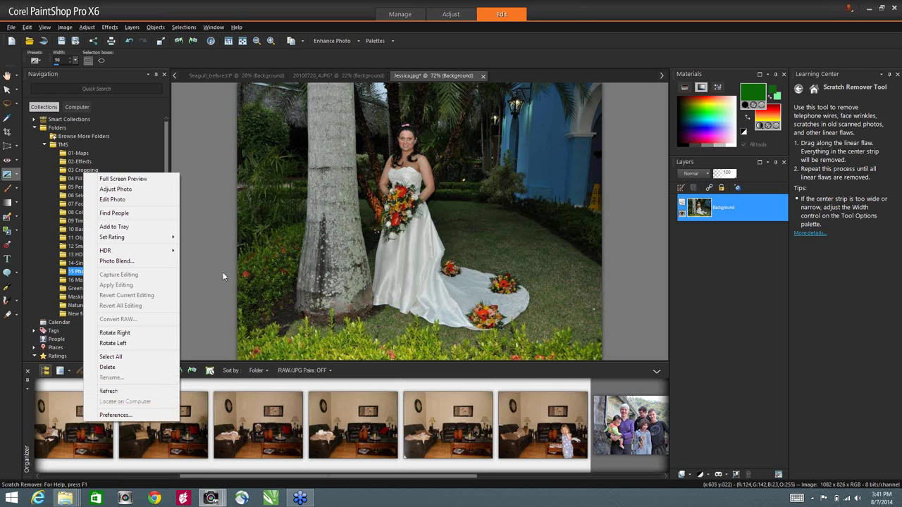
click(132, 261)
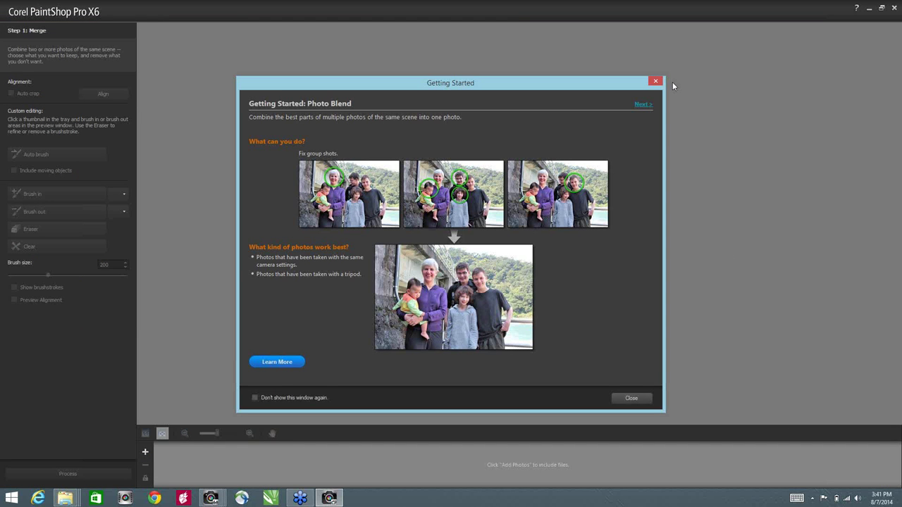
click(631, 398)
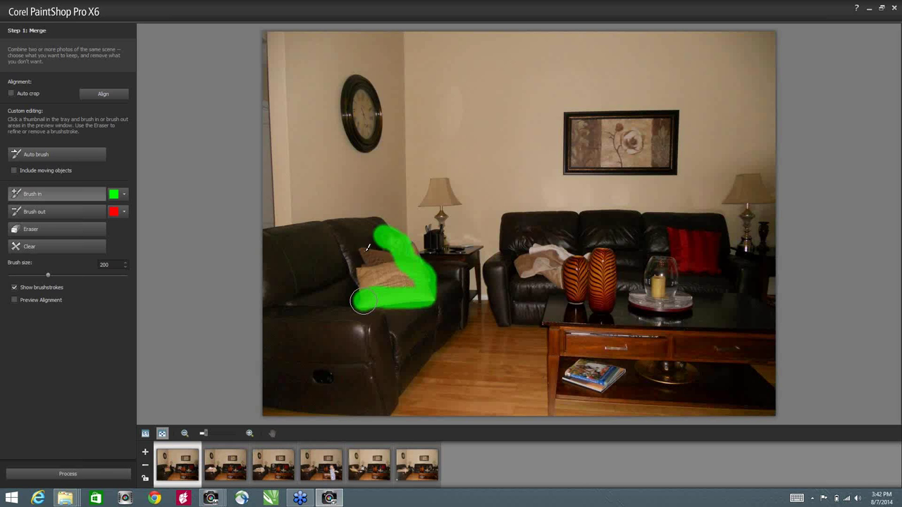
Brush in the pillow area on the sofa in the first photo and the seated girl in the second and third photos.
mouse_move(423, 296)
mouse_down()
mouse_move(384, 261)
mouse_move(403, 280)
mouse_up()
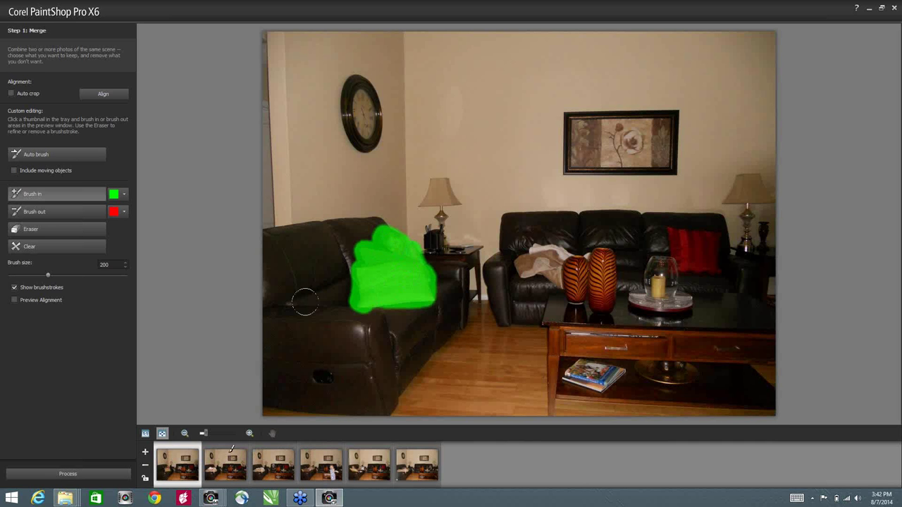
click(222, 469)
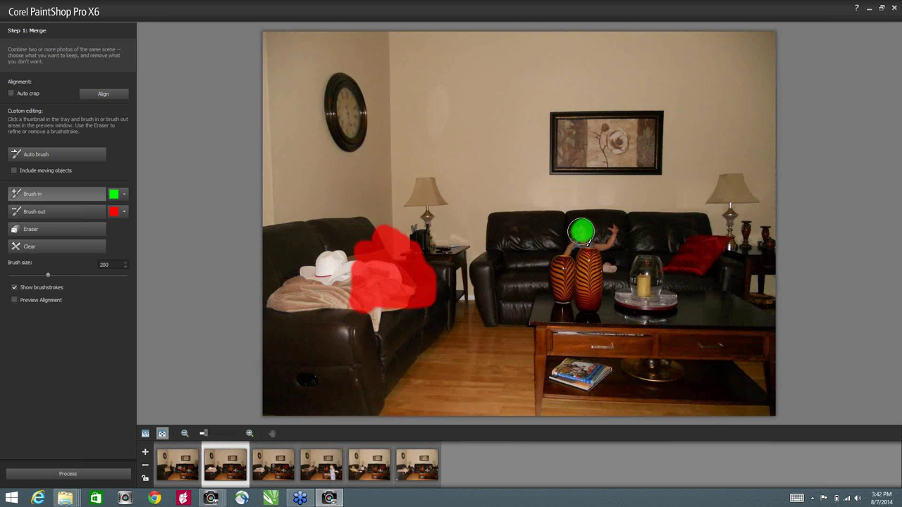
mouse_move(581, 231)
mouse_down()
mouse_move(585, 243)
mouse_move(604, 227)
mouse_up()
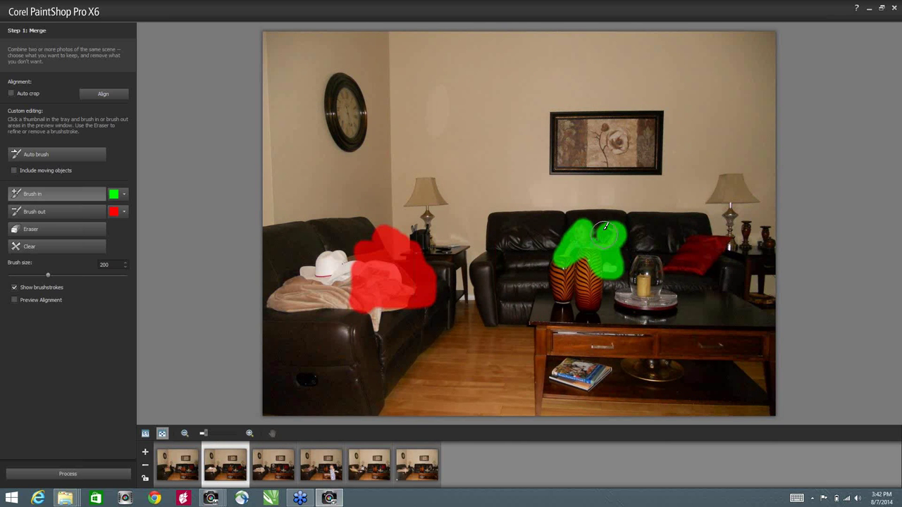
click(278, 467)
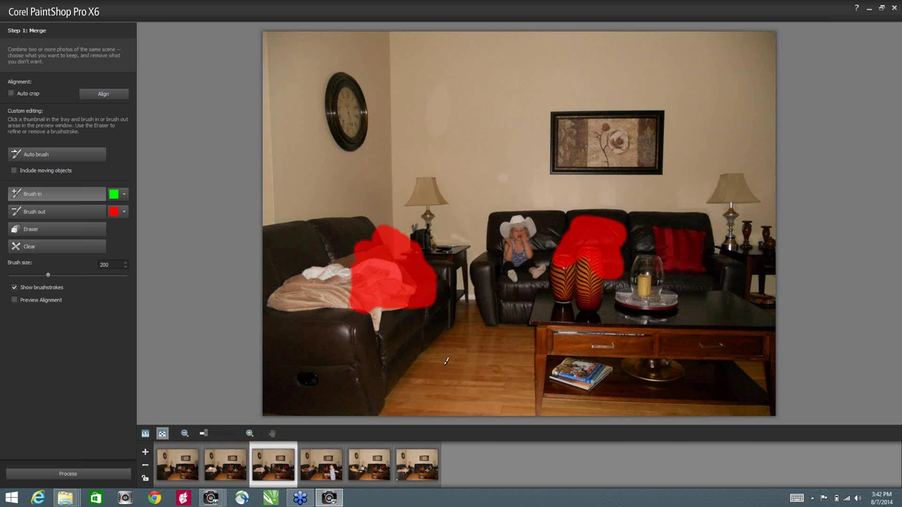
mouse_move(529, 213)
mouse_down()
mouse_move(514, 274)
mouse_move(539, 275)
mouse_move(526, 234)
mouse_up()
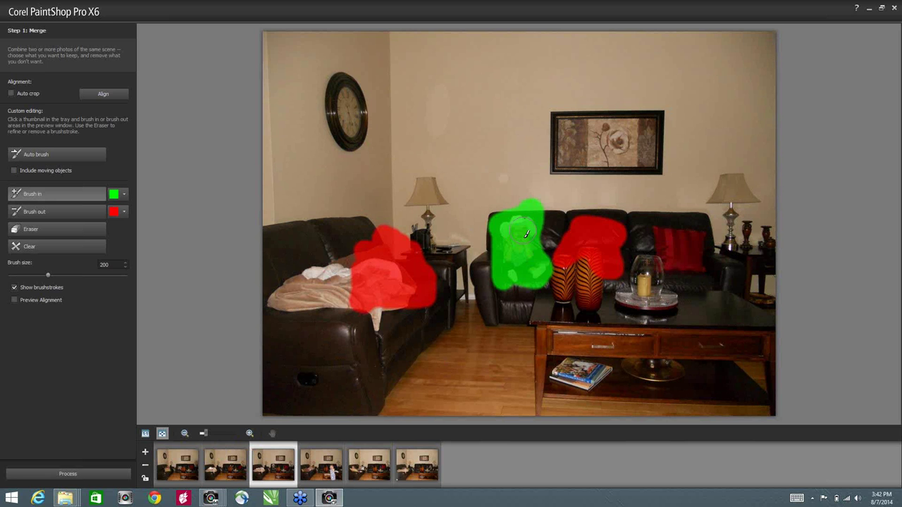
Brush in the girl standing by the coffee table, including her toy, in the fourth photo.
click(321, 468)
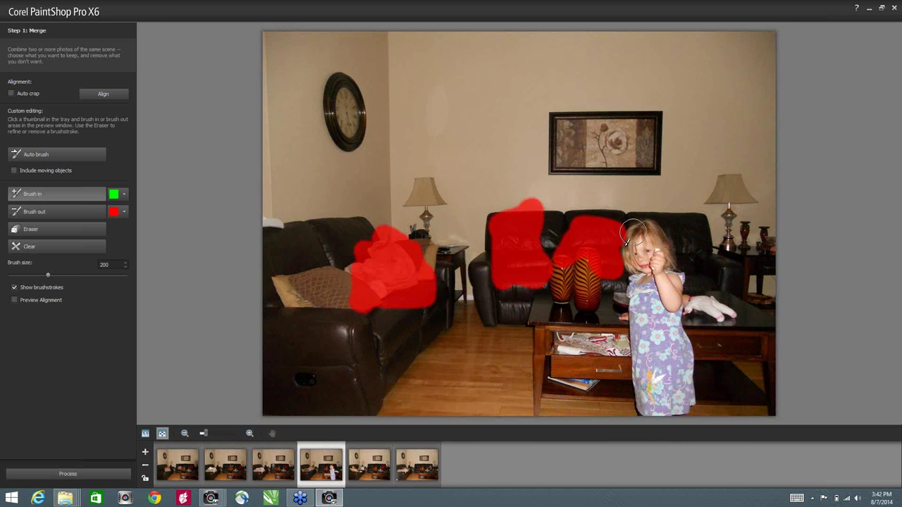
mouse_move(632, 233)
mouse_down()
mouse_move(627, 243)
mouse_move(689, 388)
mouse_up()
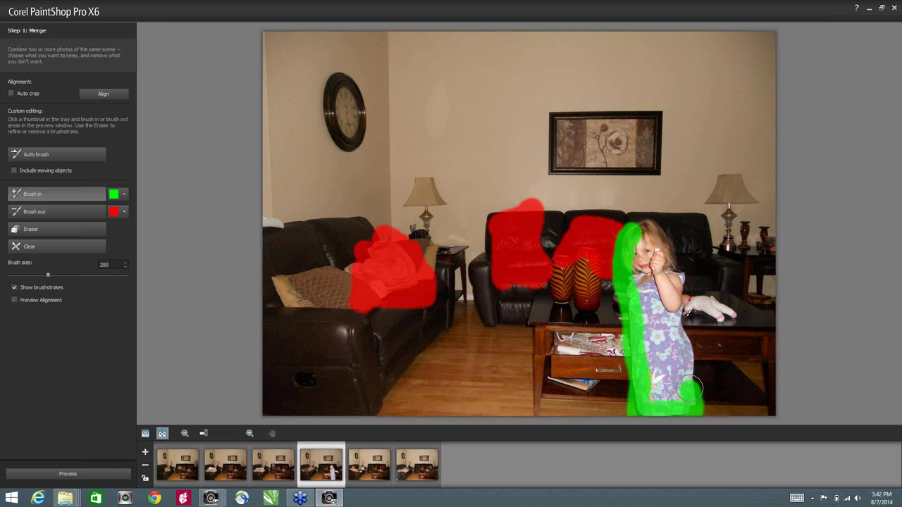
drag(690, 387, 688, 316)
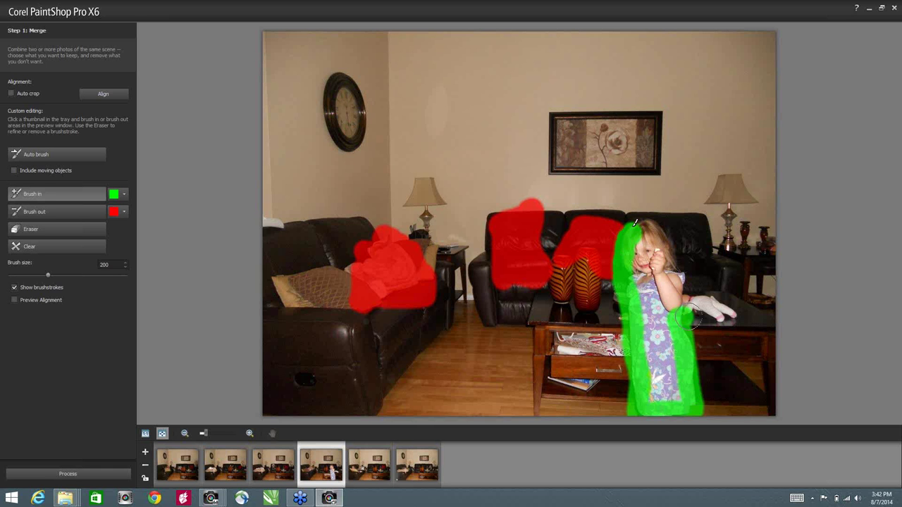
Brush in the girl and her outstretched legs in the fifth photo and the girl seated by the lamp in the sixth.
click(371, 470)
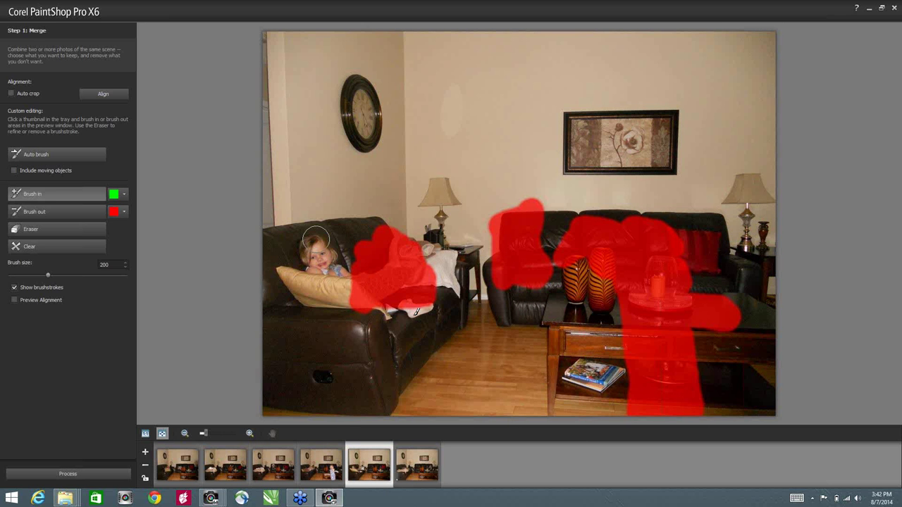
mouse_move(316, 240)
mouse_down()
mouse_move(415, 317)
mouse_move(434, 309)
mouse_up()
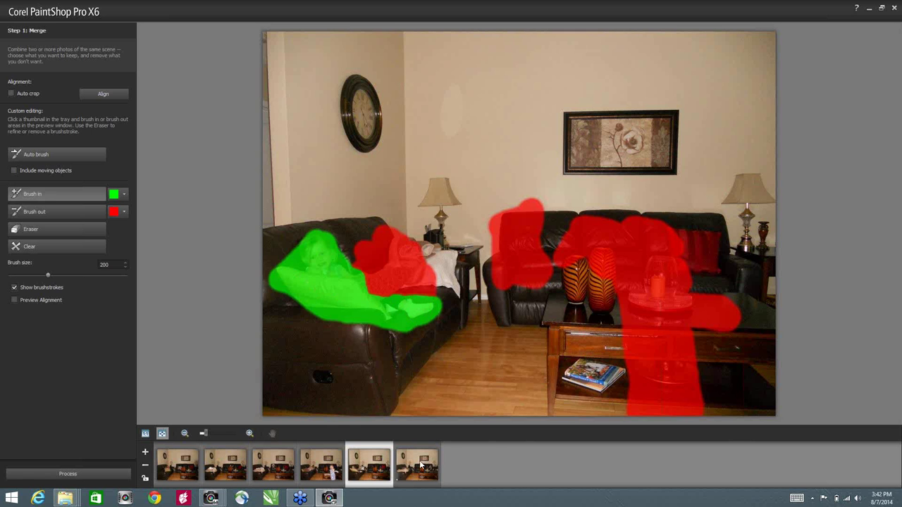
click(415, 465)
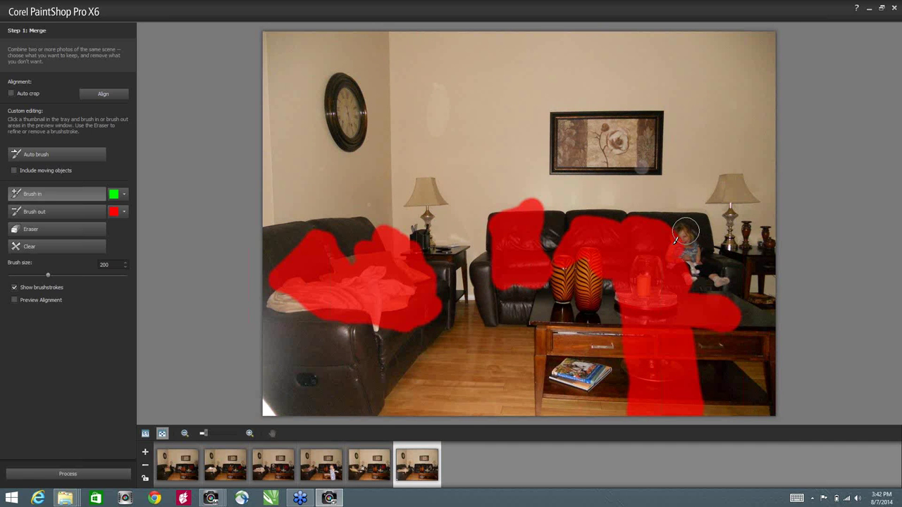
click(678, 238)
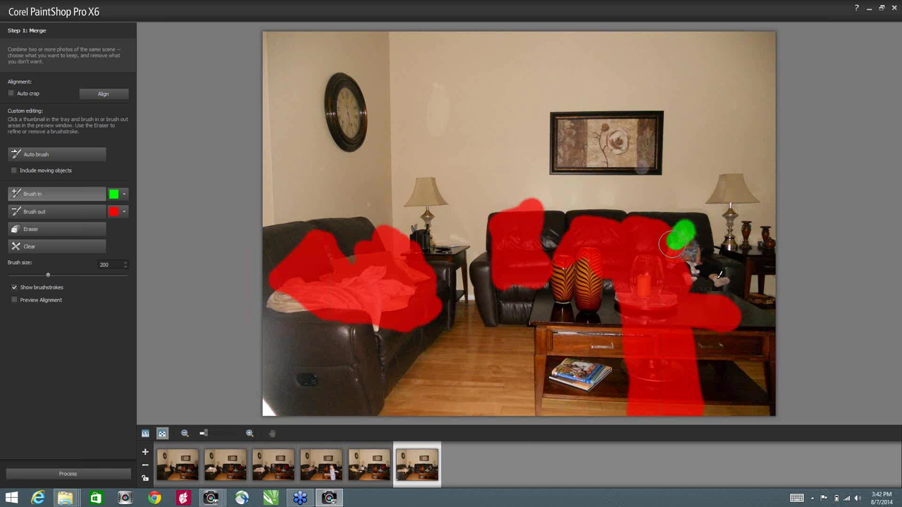
mouse_move(673, 243)
mouse_down()
mouse_move(715, 275)
mouse_move(687, 261)
mouse_up()
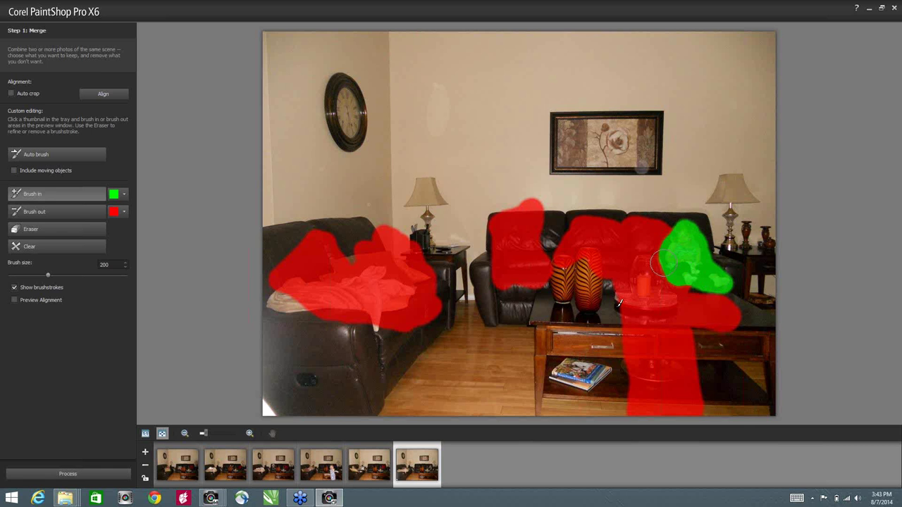
Review the brushstrokes across the living room photos to check which areas each photo contributes.
click(370, 461)
click(321, 465)
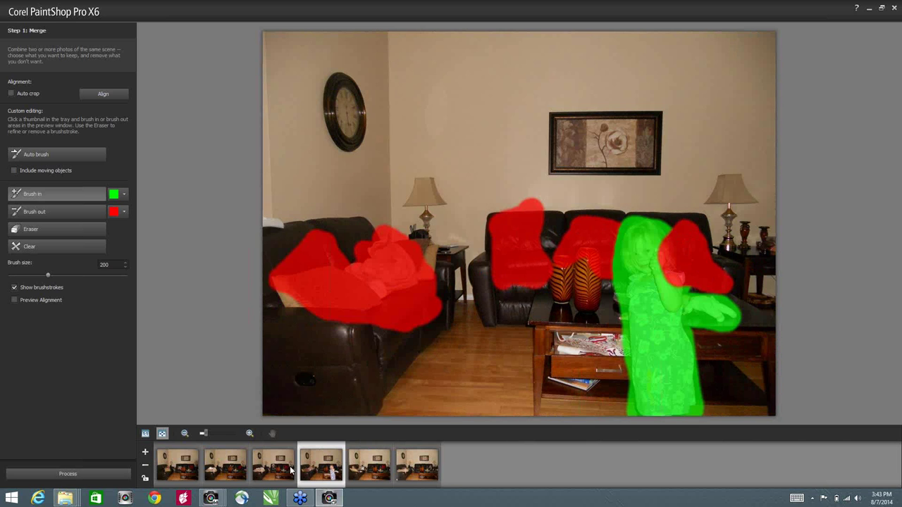
click(286, 469)
click(225, 466)
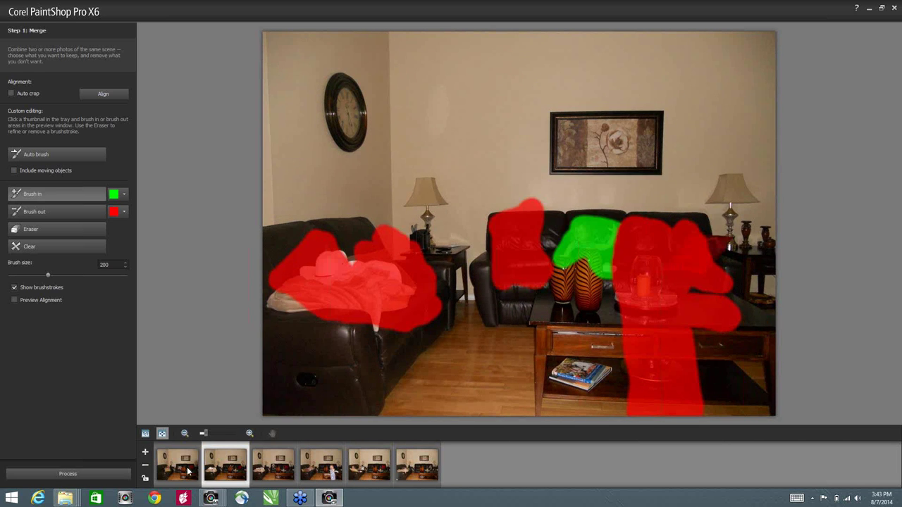
click(178, 466)
click(273, 467)
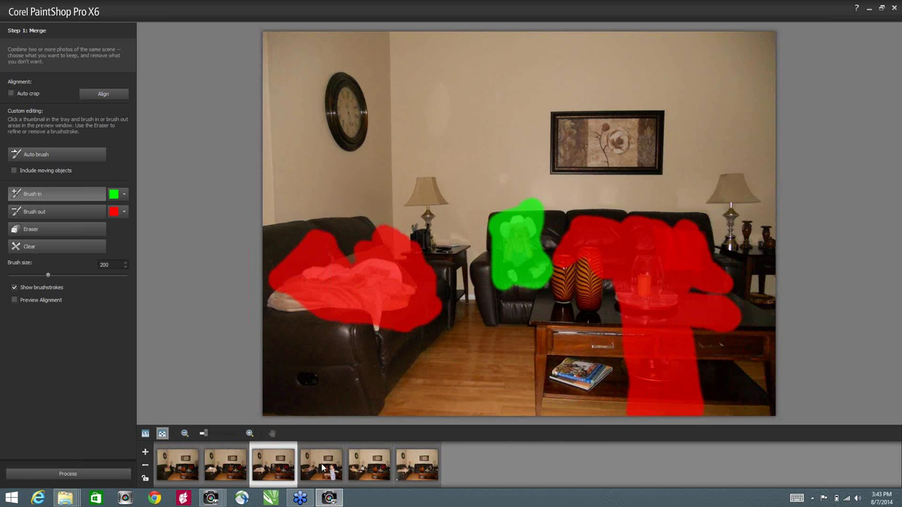
click(323, 468)
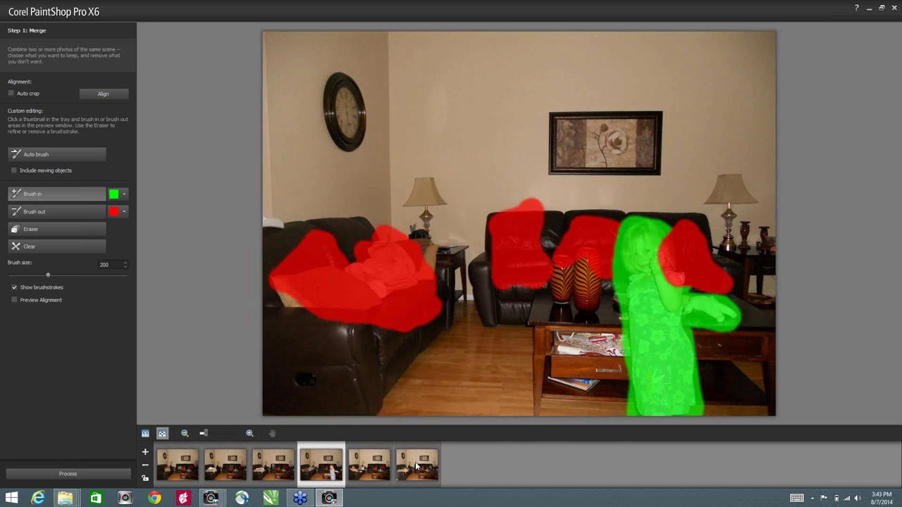
click(416, 466)
Process the blend with the fourth photo as the selected base, and close the blended result without saving it.
click(329, 472)
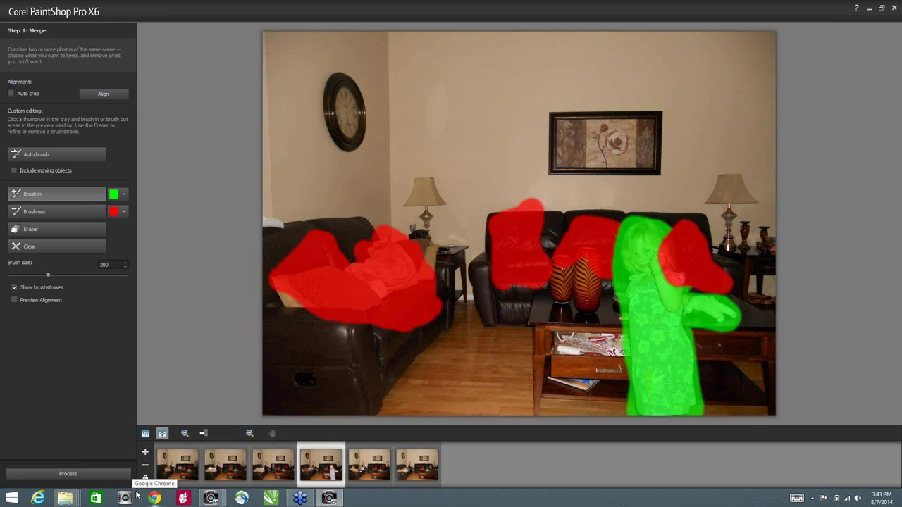
click(71, 476)
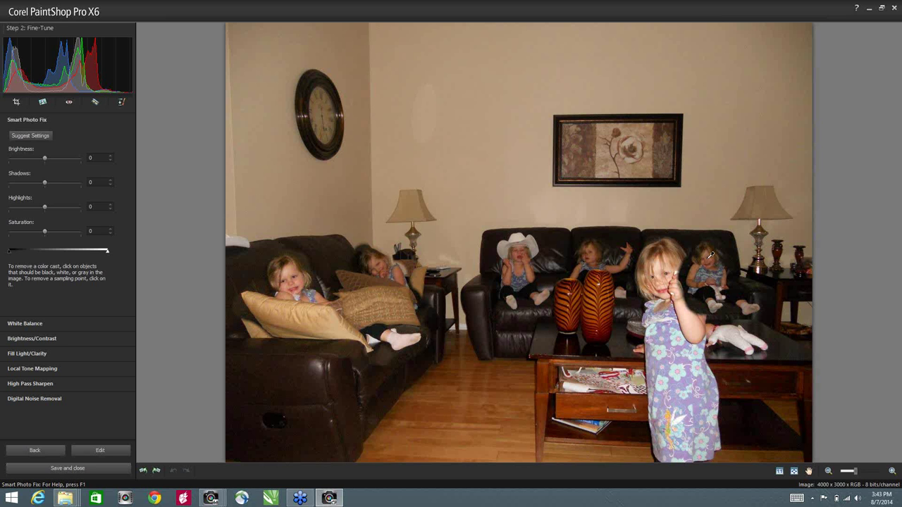
mouse_move(707, 258)
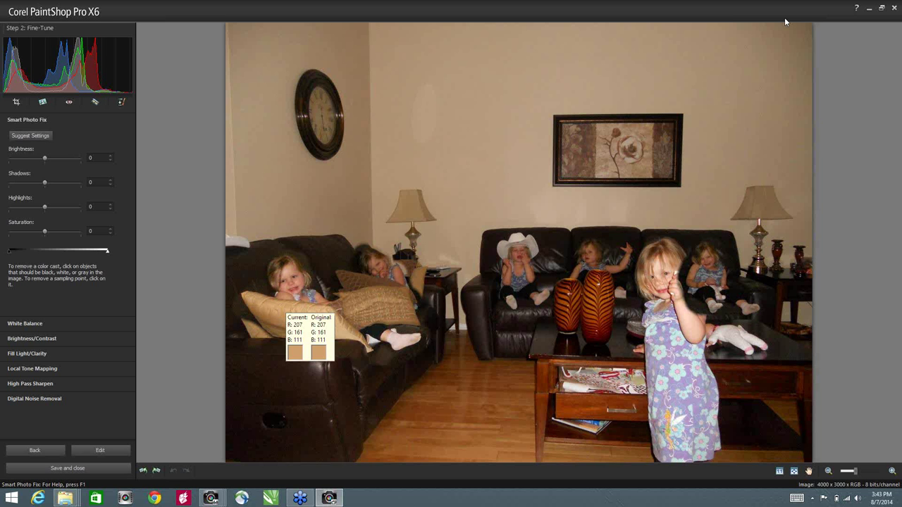
click(895, 7)
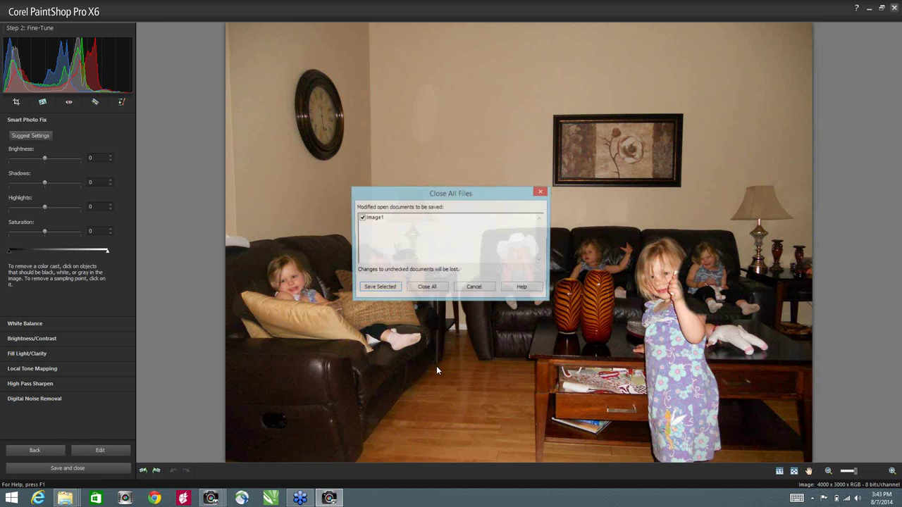
click(434, 291)
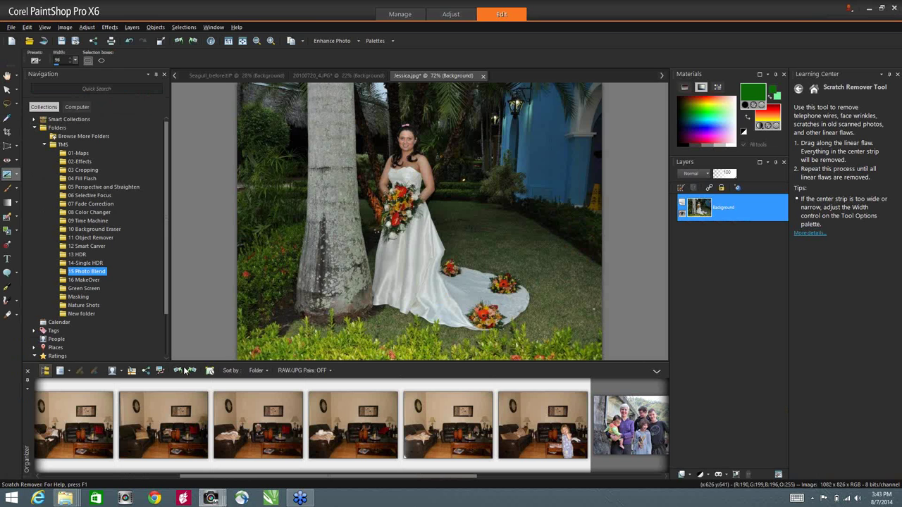
Open the man's portrait from the 16 MakeOver folder and activate the Makeover tool.
click(88, 281)
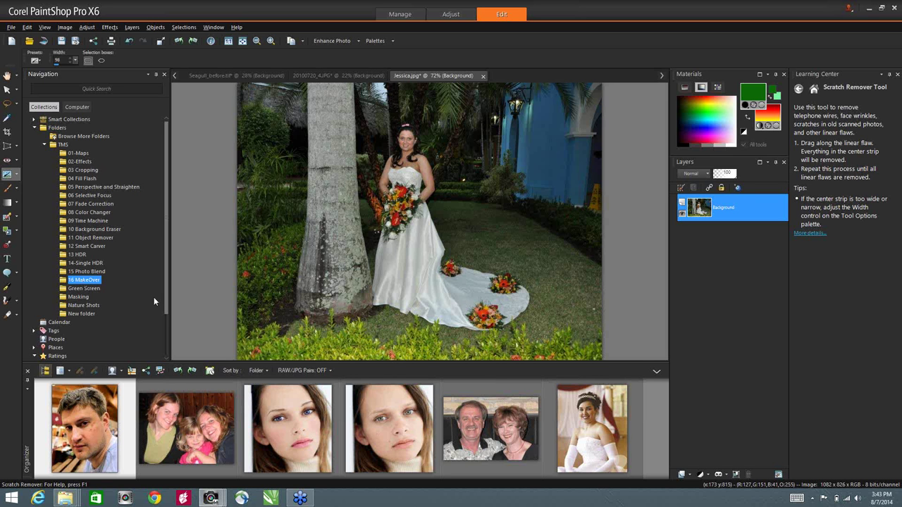
double_click(83, 422)
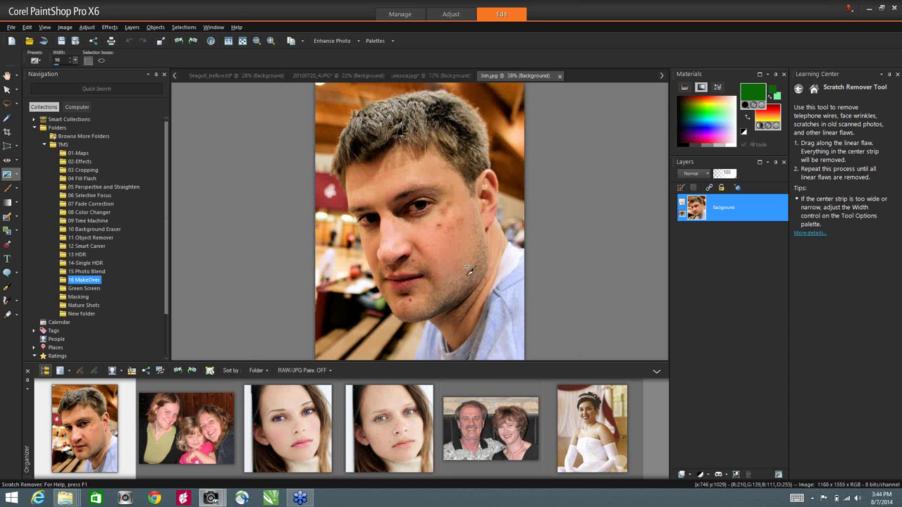
click(17, 161)
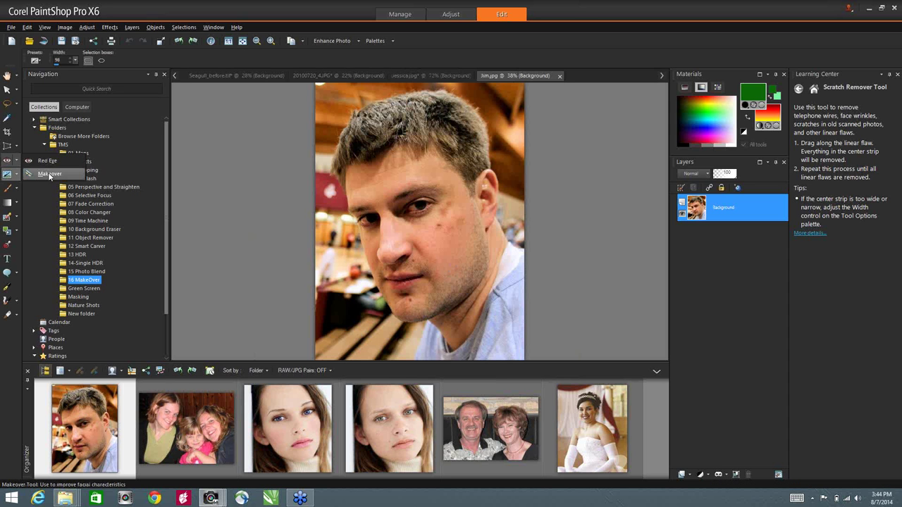
click(49, 174)
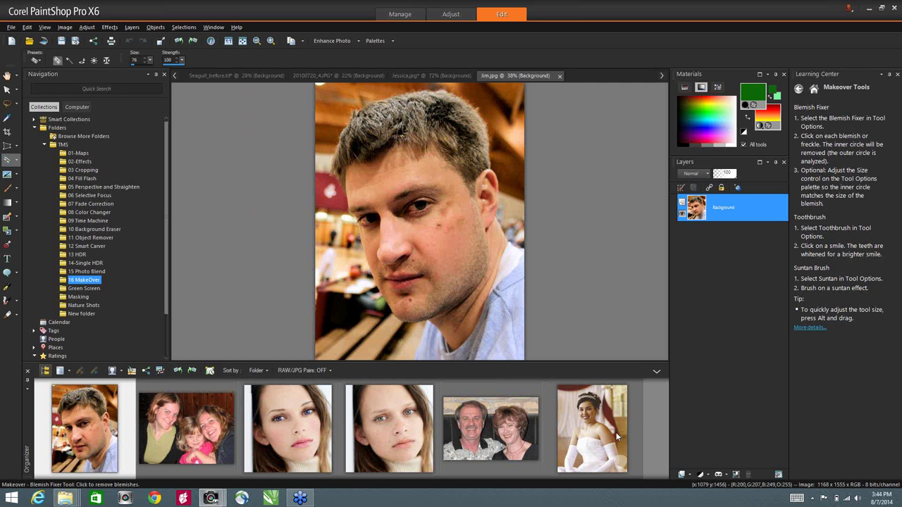
Open the photo of the woman in the white gown and slim her with the Thinify tool.
click(106, 60)
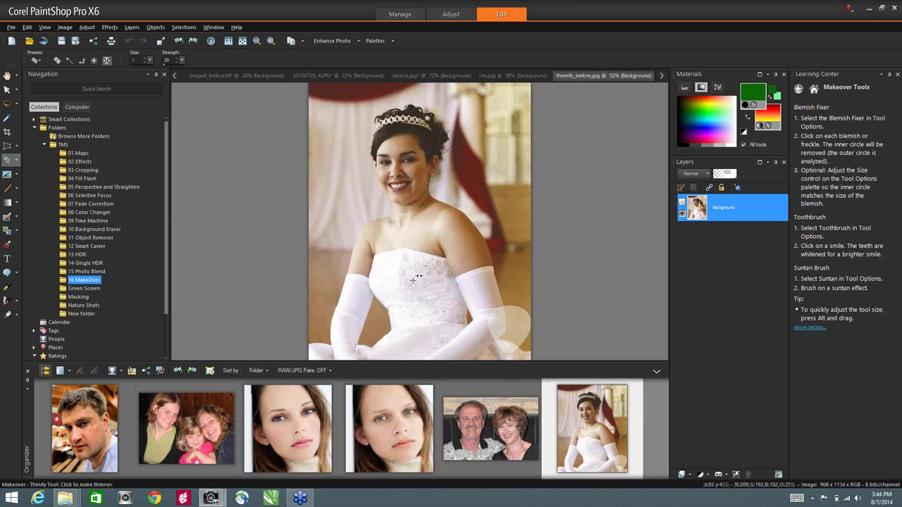
click(463, 286)
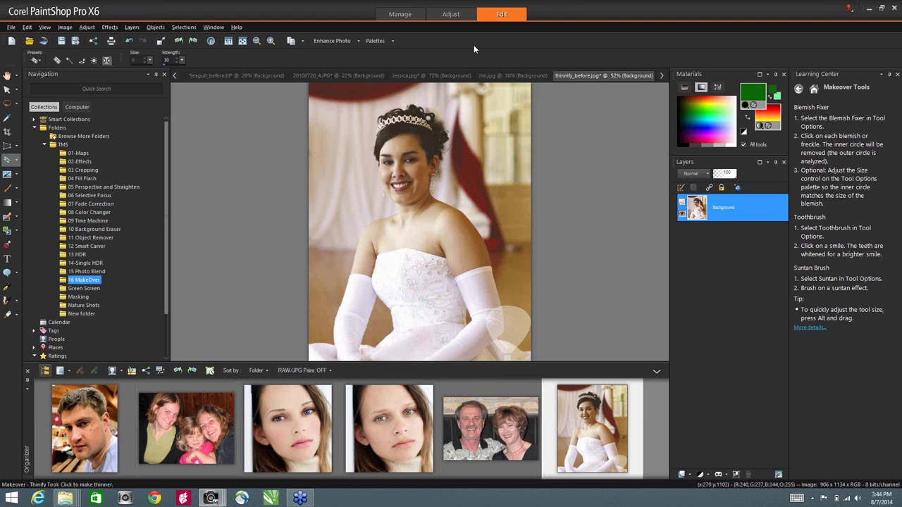
Return to the man's portrait and set the Blemish Fixer brush size to 107.
click(505, 78)
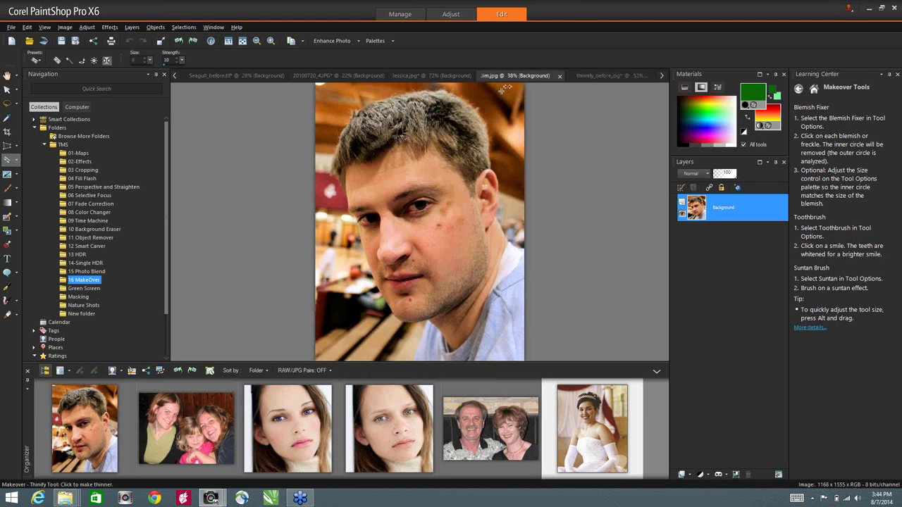
click(57, 61)
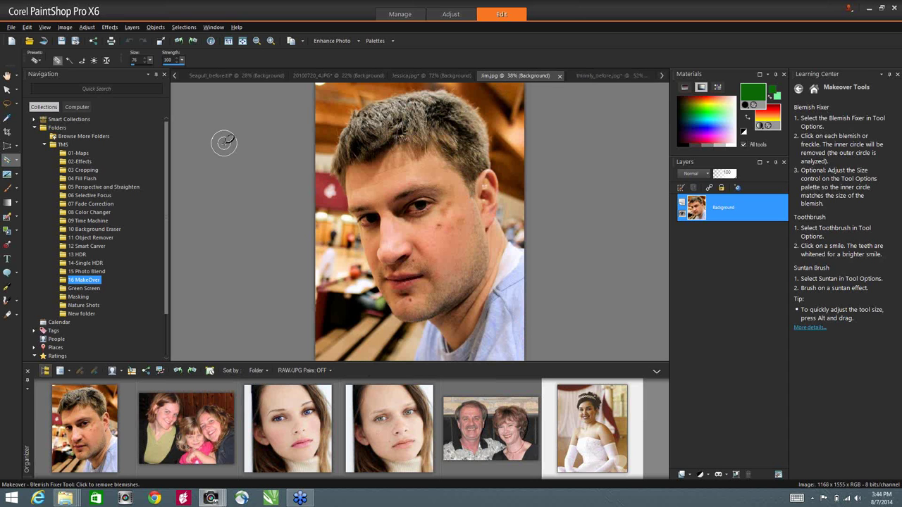
drag(223, 141, 252, 172)
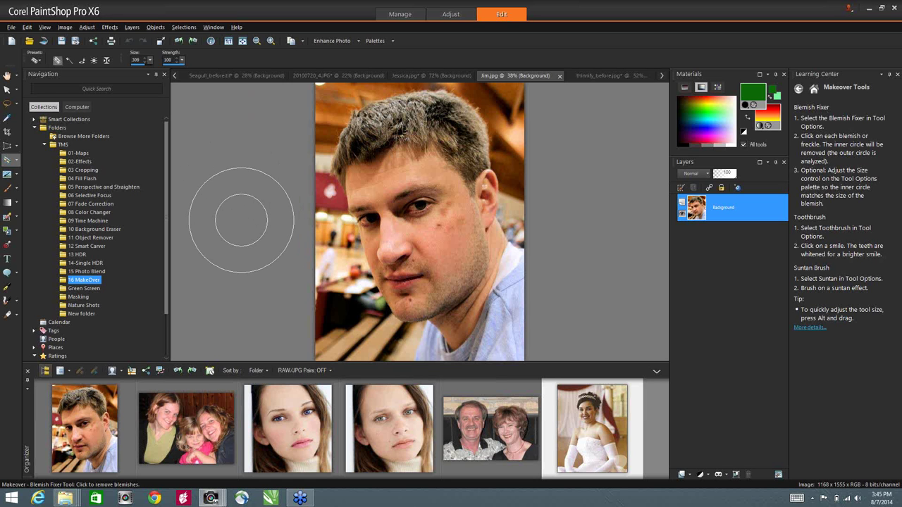
drag(242, 220, 246, 218)
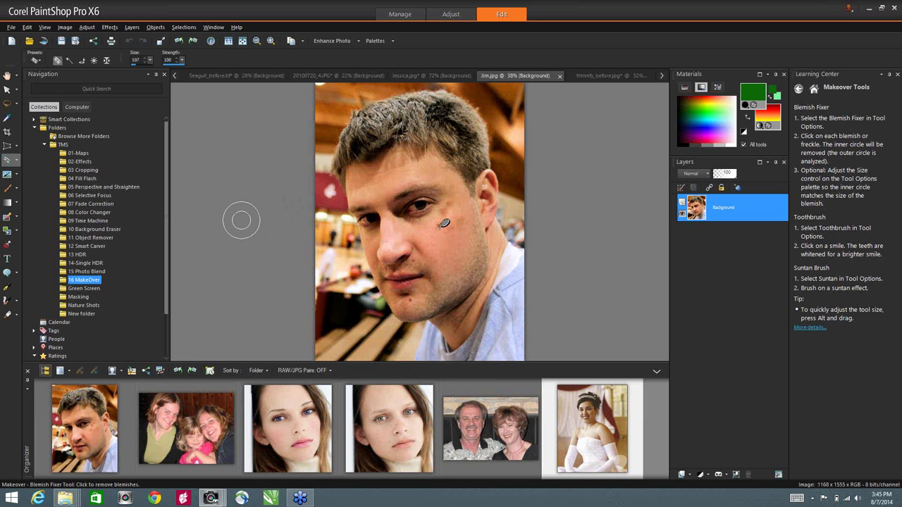
Try the Blemish Fixer on the dark spot on the man's cheek, and undo the fix.
click(445, 224)
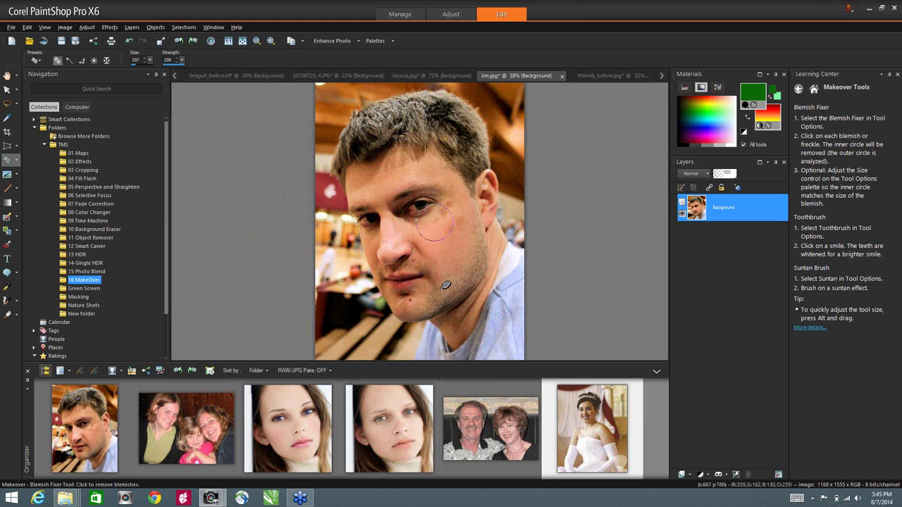
key(ctrl)
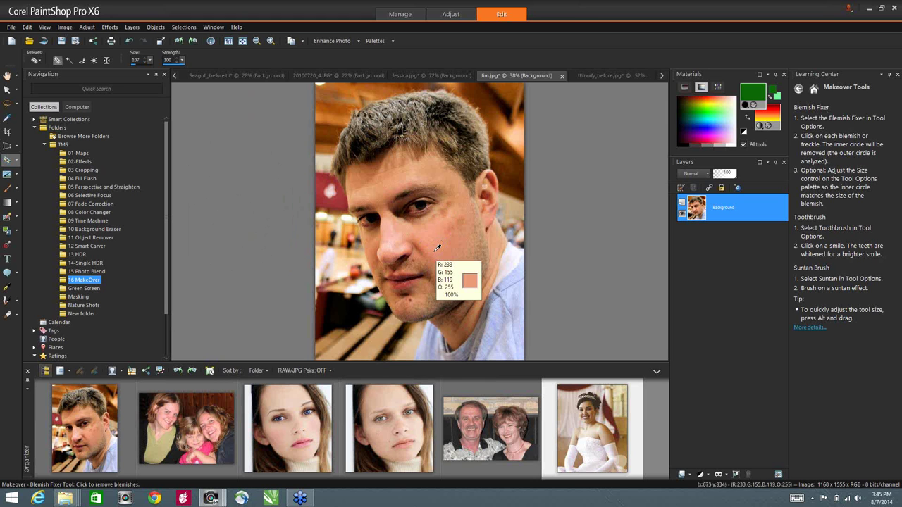
key(ctrl+z)
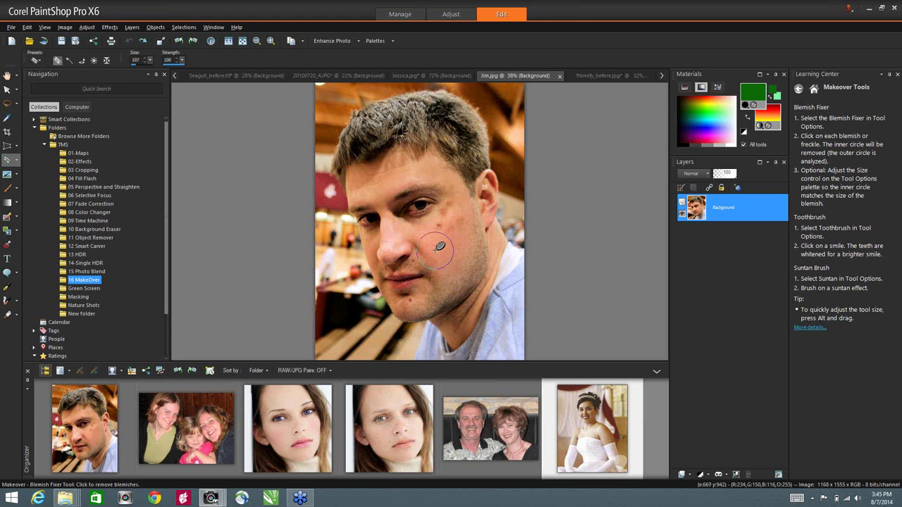
Reduce the Blemish Fixer size to 65 and remove the spots on the man's cheek.
mouse_move(442, 241)
mouse_down()
mouse_move(451, 237)
mouse_move(444, 224)
mouse_up()
click(445, 212)
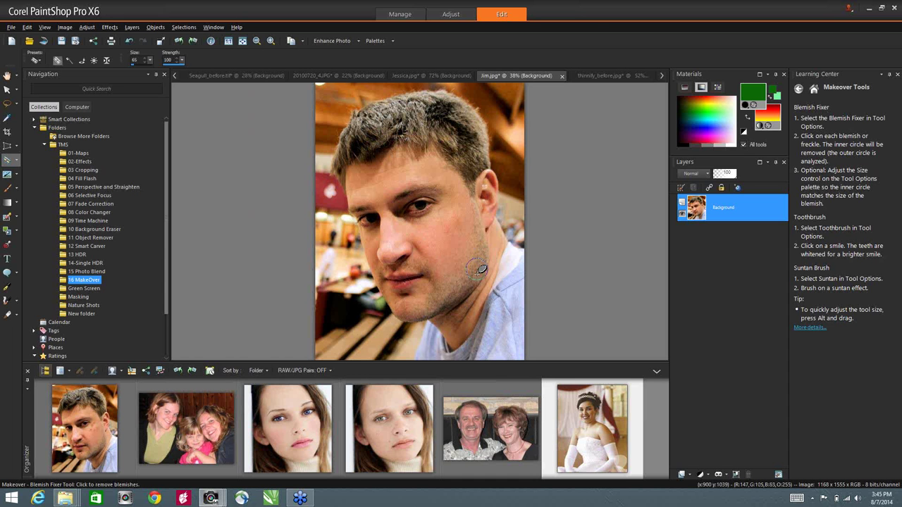
Open the photo of the two women and the little girl and set the Blemish Fixer size to 39.
click(179, 424)
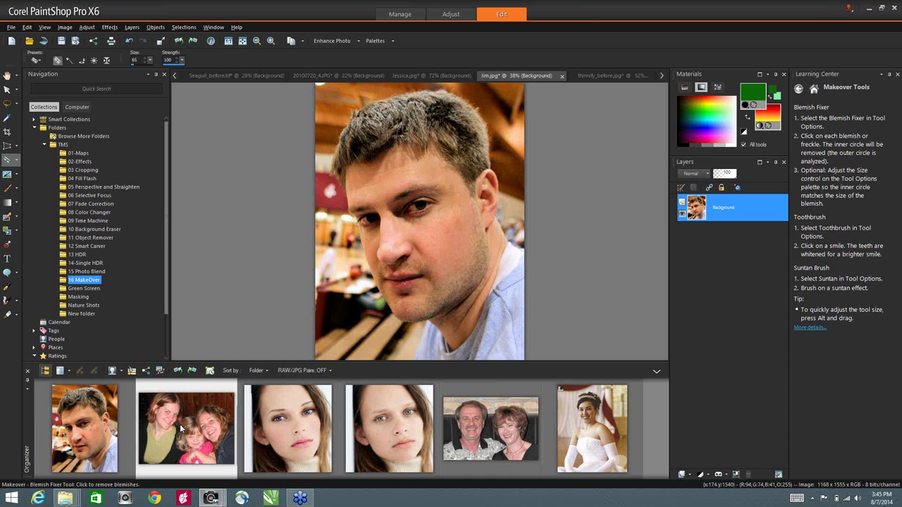
double_click(180, 425)
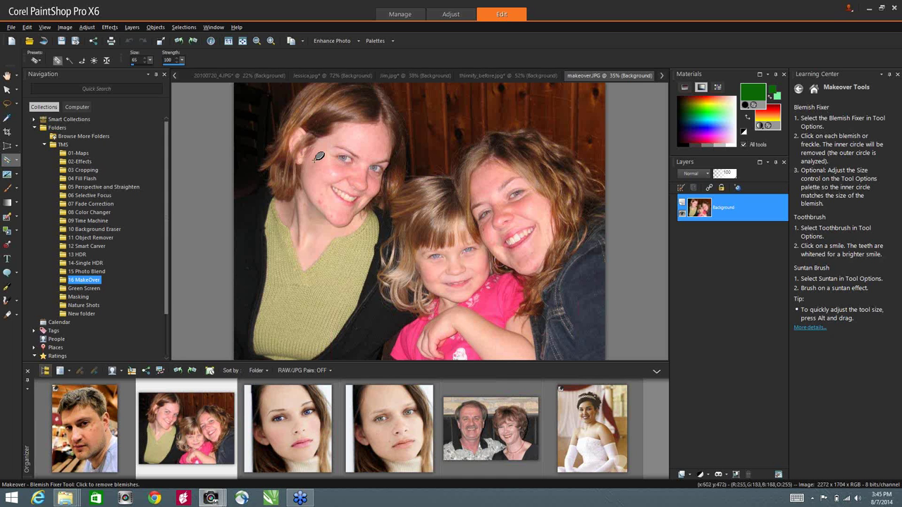
scroll(334, 153, up, 3)
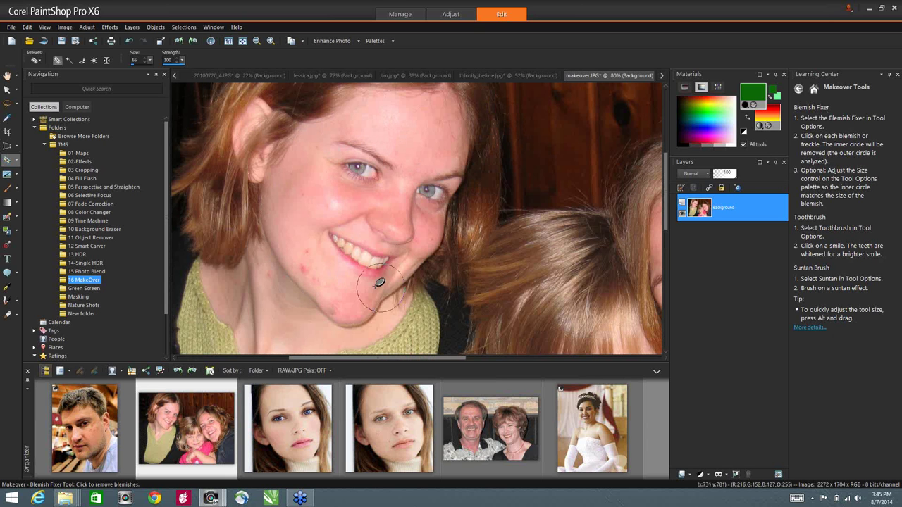
click(352, 292)
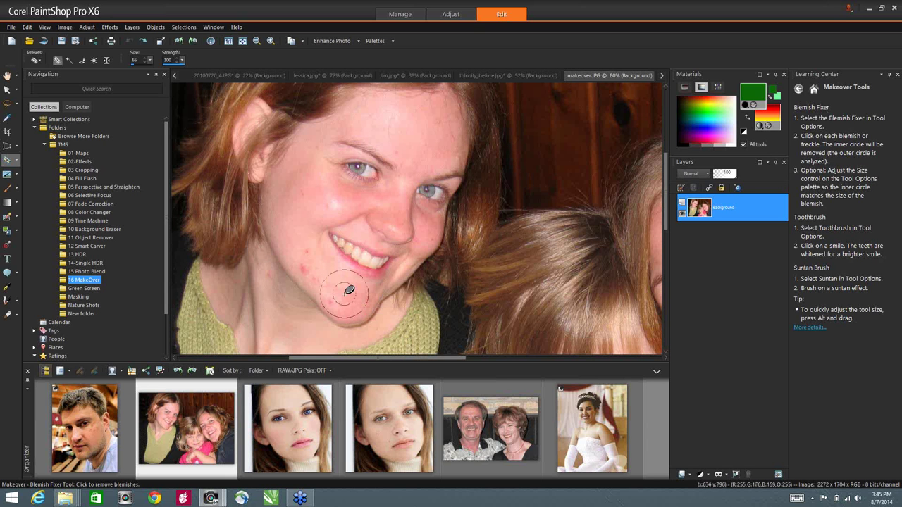
drag(344, 295, 337, 299)
Remove the blemishes on the short-haired woman's chin, jaw and cheek with the Blemish Fixer.
click(334, 300)
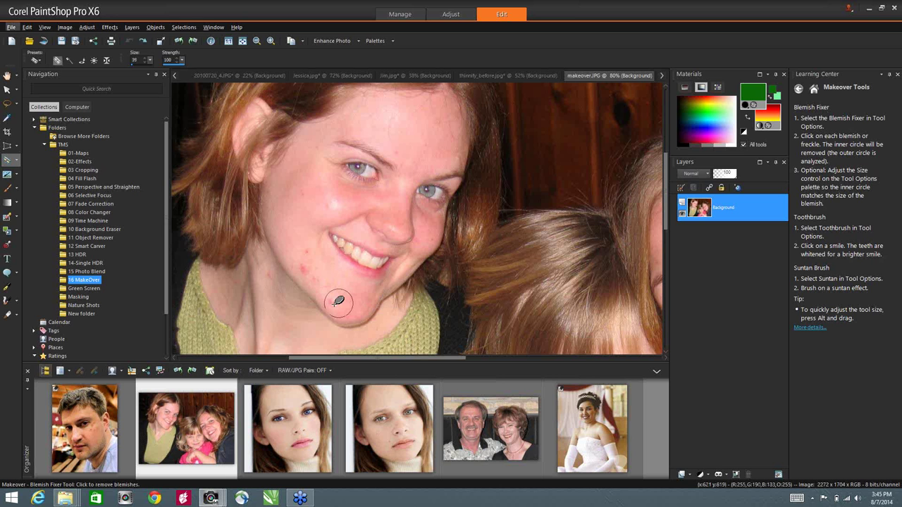
click(300, 261)
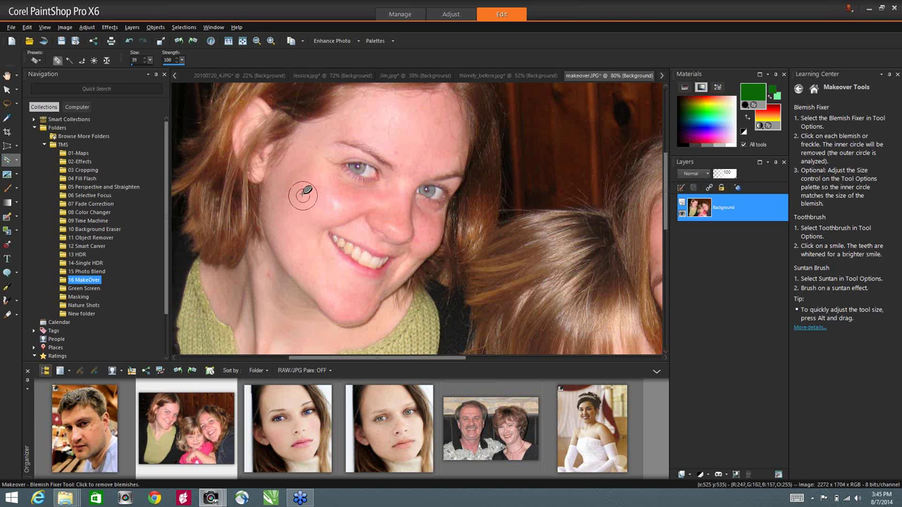
click(278, 193)
click(430, 229)
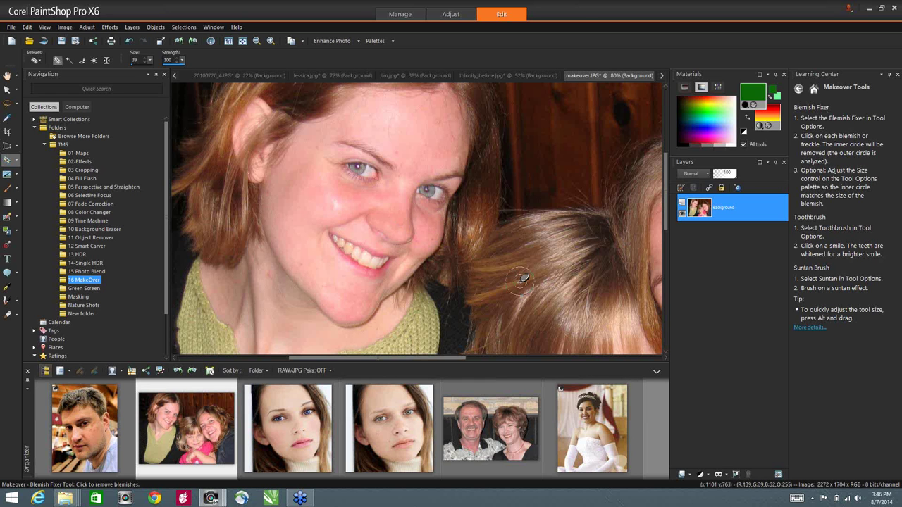
click(343, 205)
Whiten the short-haired woman's teeth with the Toothbrush and activate the Eye Drop tool.
click(69, 60)
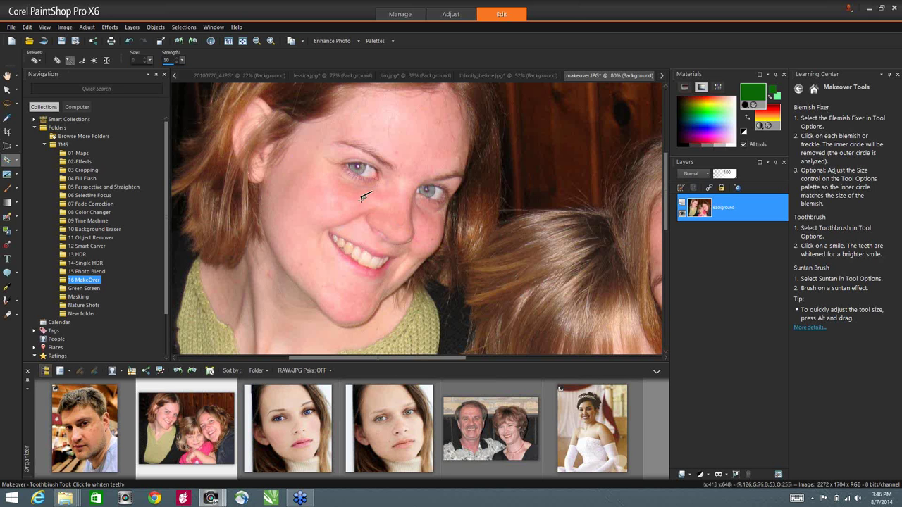
click(349, 246)
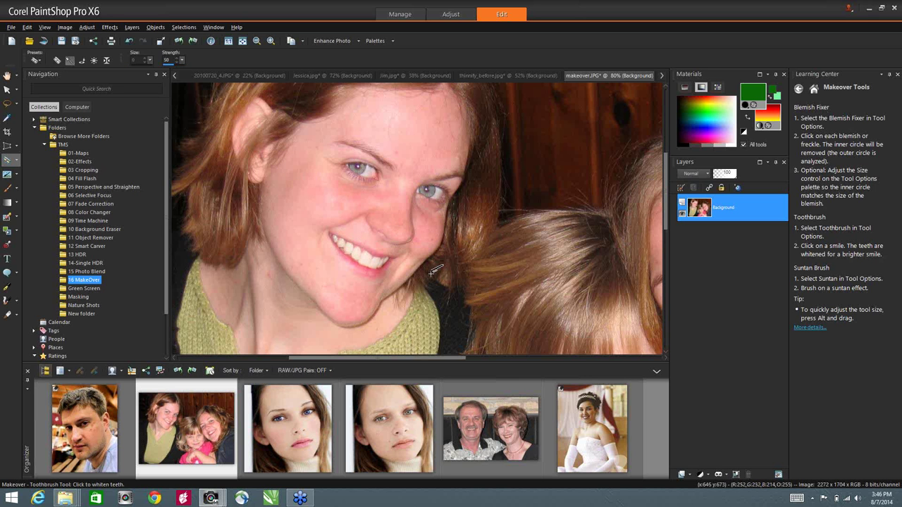
click(81, 61)
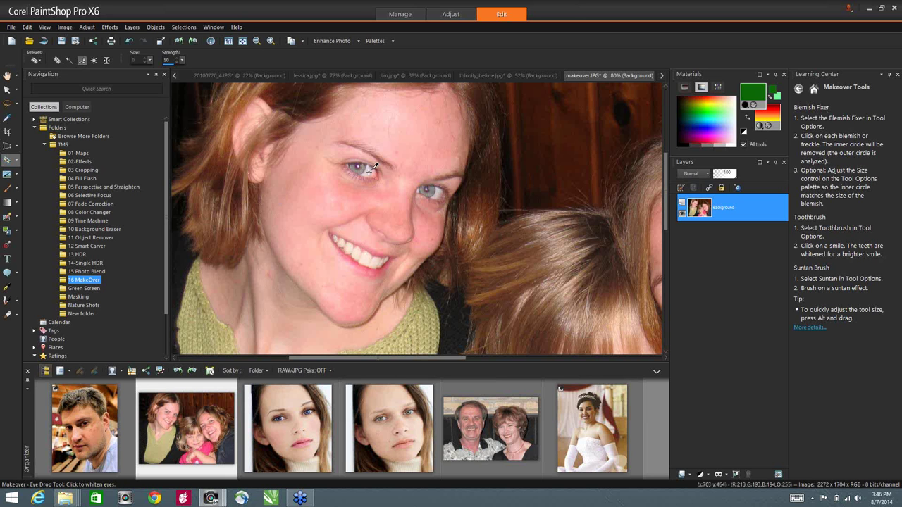
Tan the short-haired woman's skin with the Suntan brush at size 158.
click(312, 223)
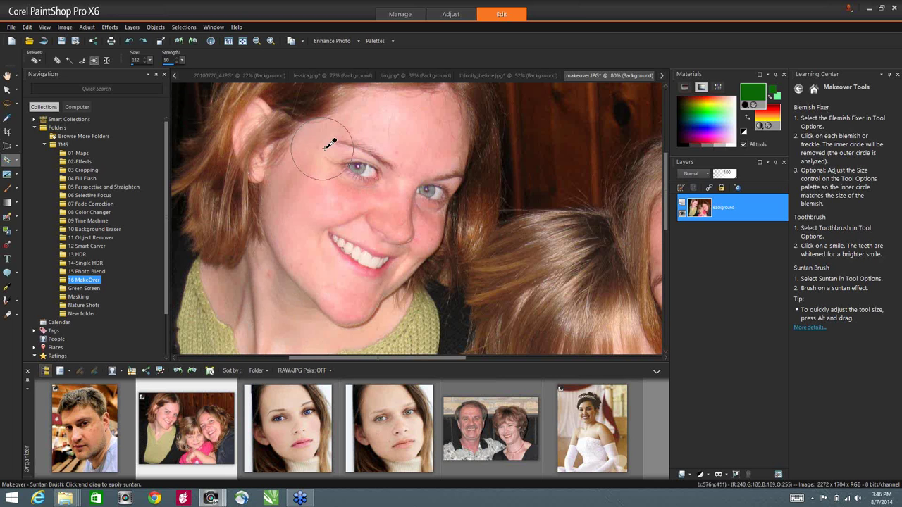
alt+drag(326, 144, 386, 127)
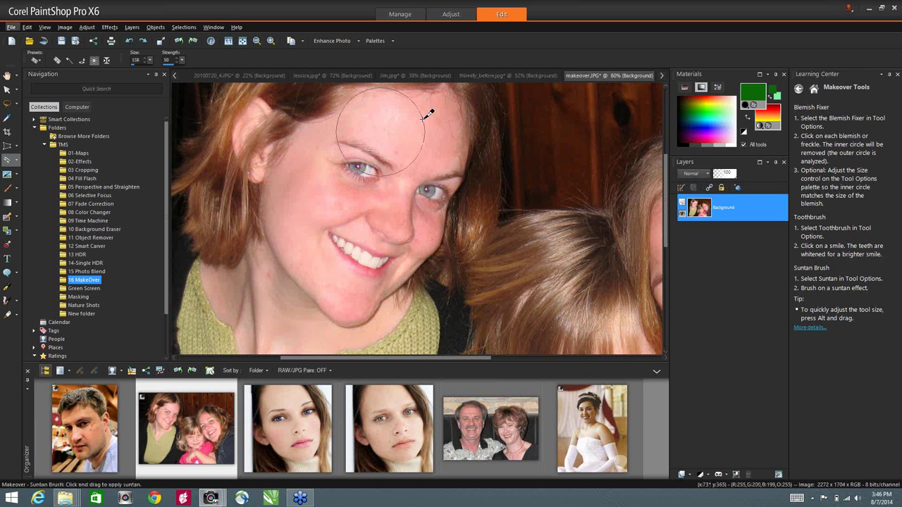
scroll(428, 115, down, 1)
mouse_move(269, 217)
mouse_down()
mouse_move(352, 176)
mouse_move(239, 310)
mouse_up()
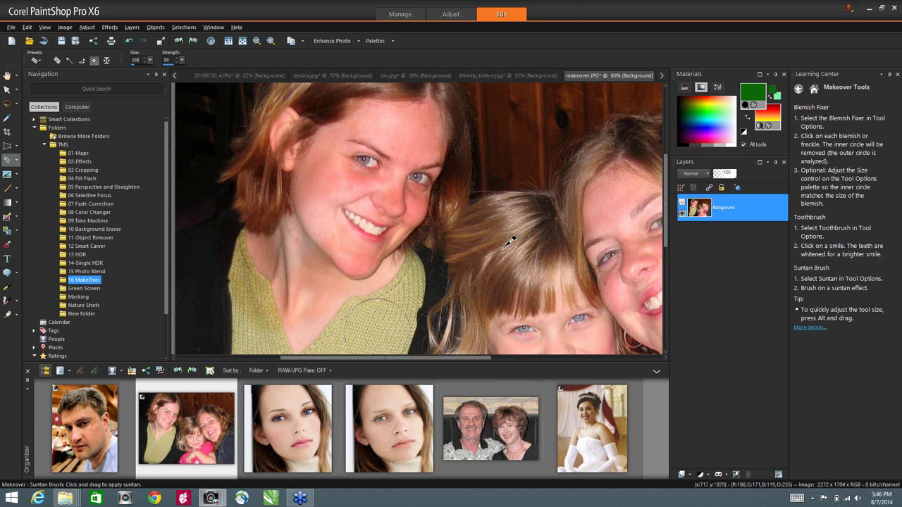
Open the close-up portrait of the woman in the white turtleneck and set up a crop area with 3 x 4 proportions.
double_click(404, 418)
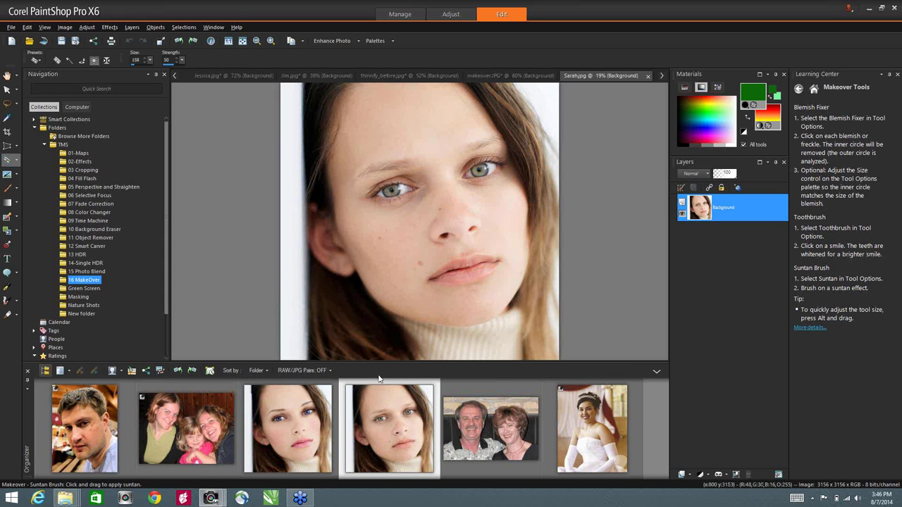
click(7, 133)
drag(350, 112, 374, 136)
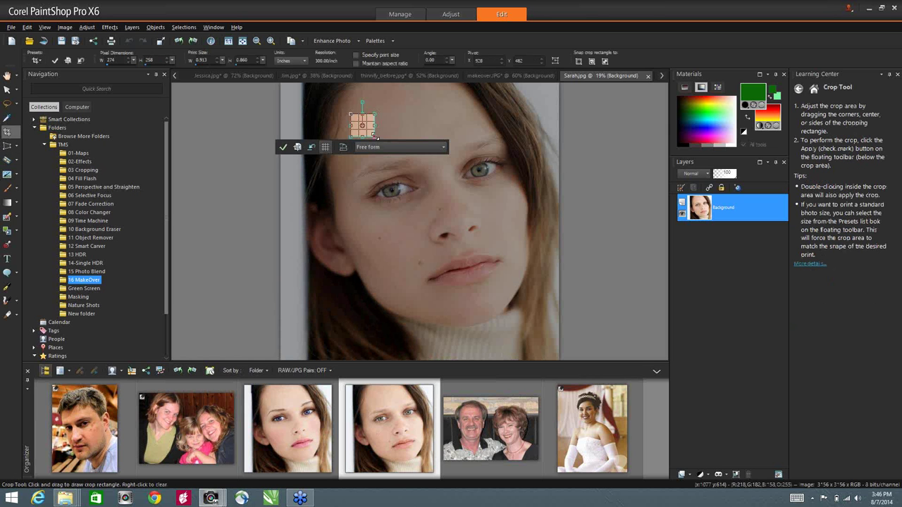
click(387, 147)
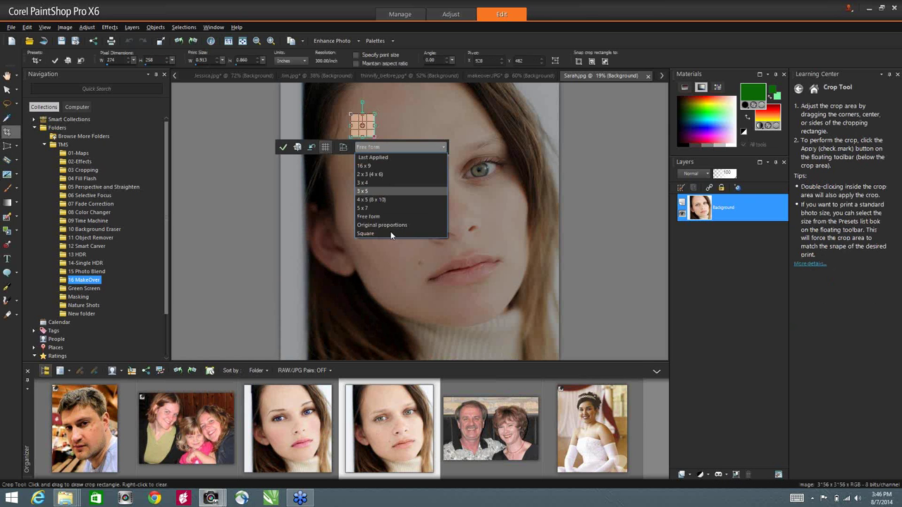
click(395, 183)
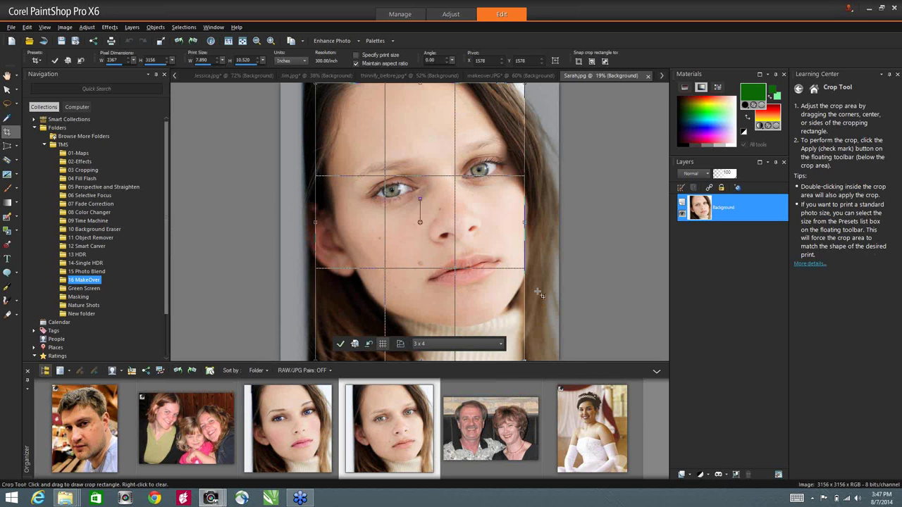
Adjust the 3 x 4 crop frame around the woman's face to 2366 x 3156 pixels and apply the crop.
click(383, 343)
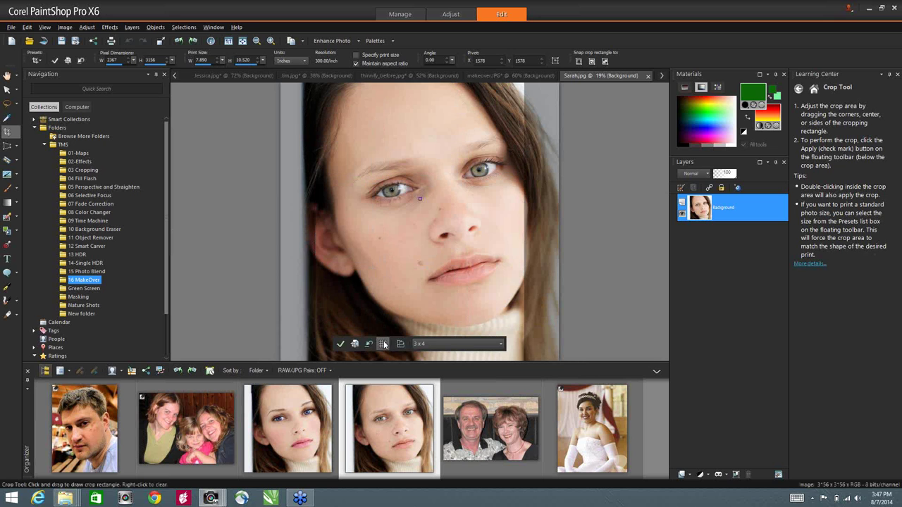
click(383, 343)
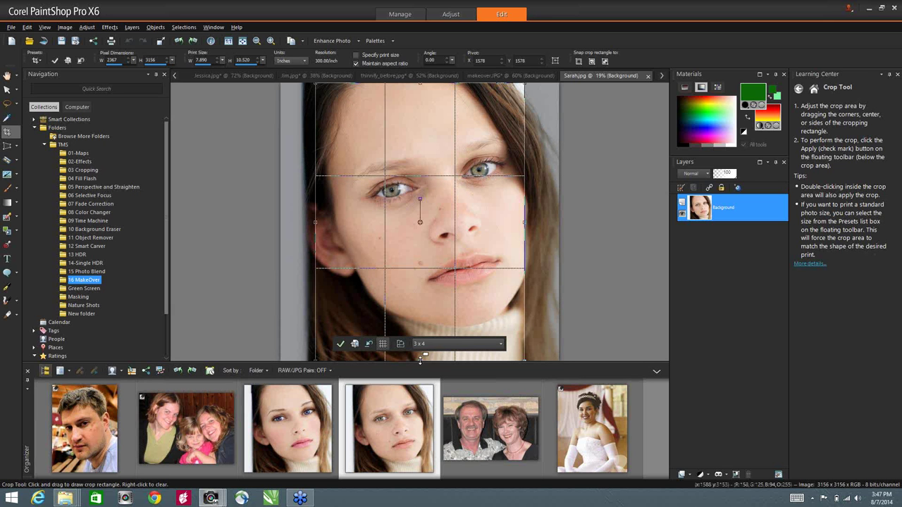
drag(420, 360, 420, 350)
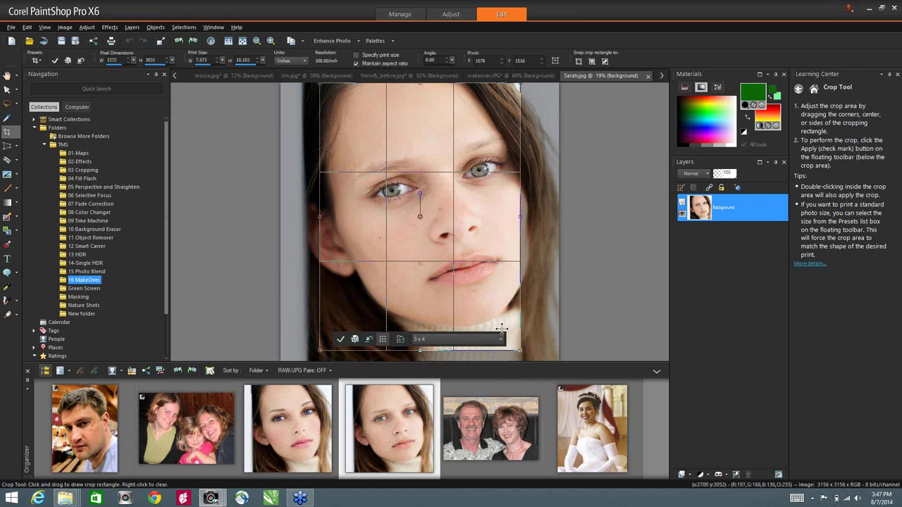
drag(518, 351, 528, 362)
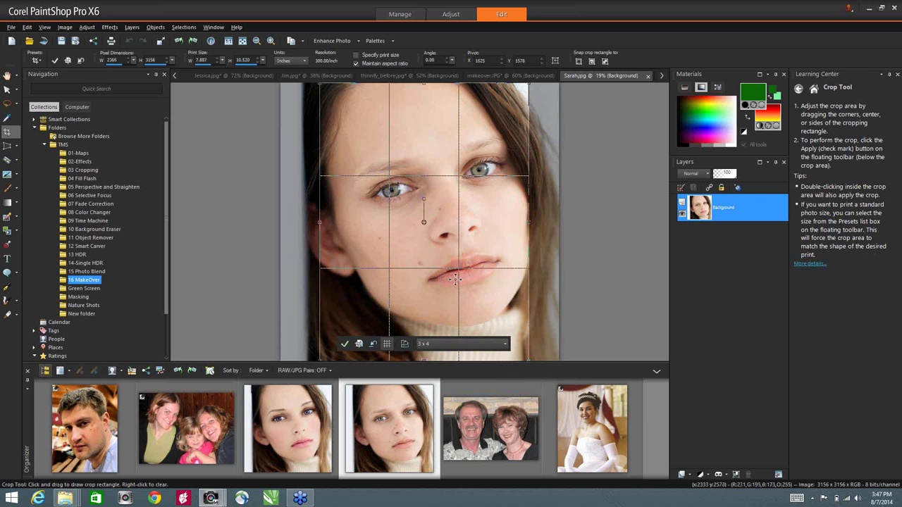
drag(455, 279, 457, 279)
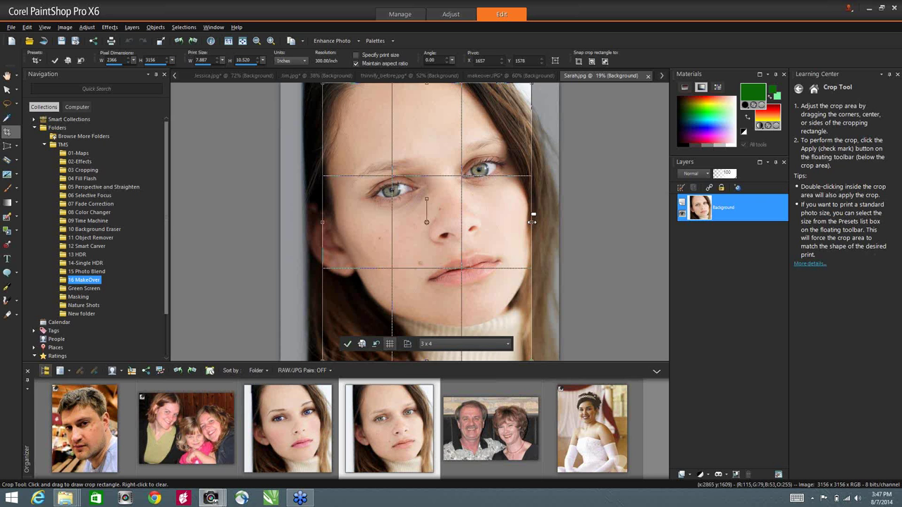
right_click(527, 258)
click(469, 263)
drag(467, 263, 465, 264)
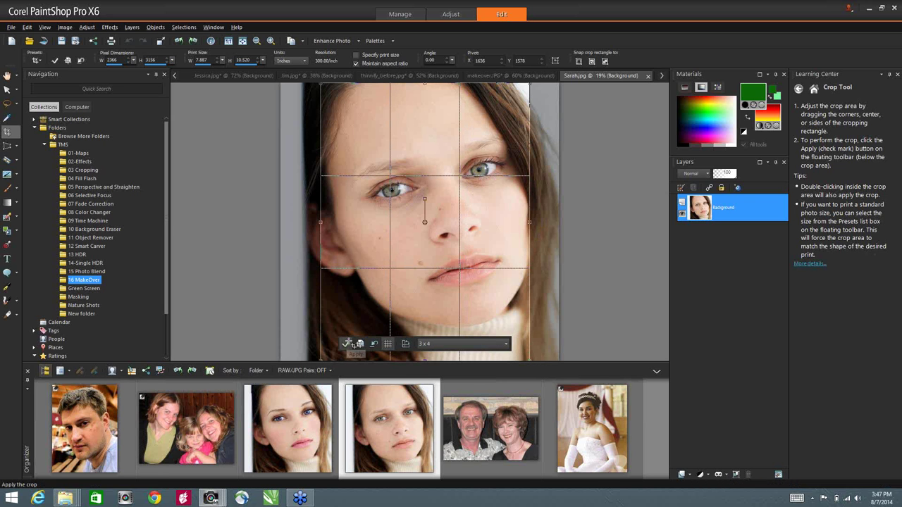
click(346, 344)
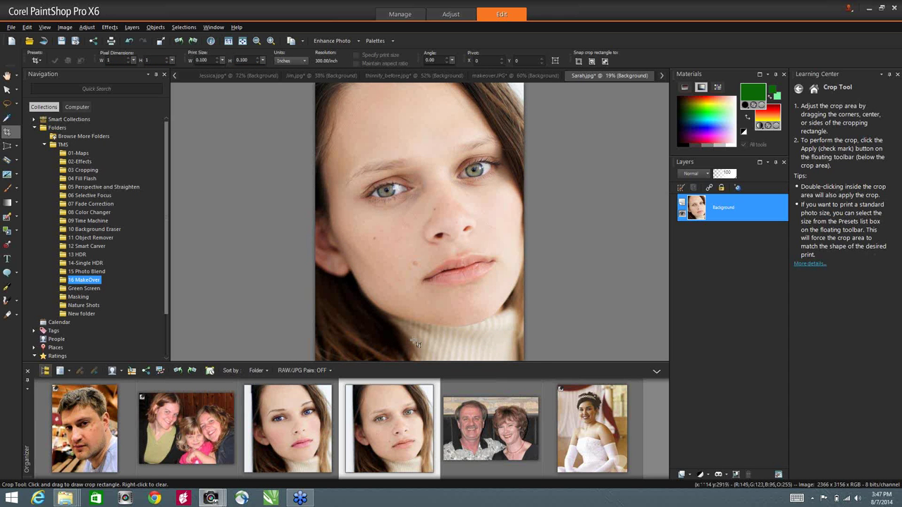
Remove the spots on the woman's nose with the Makeover tool's Blemish Fixer at size 107.
click(7, 159)
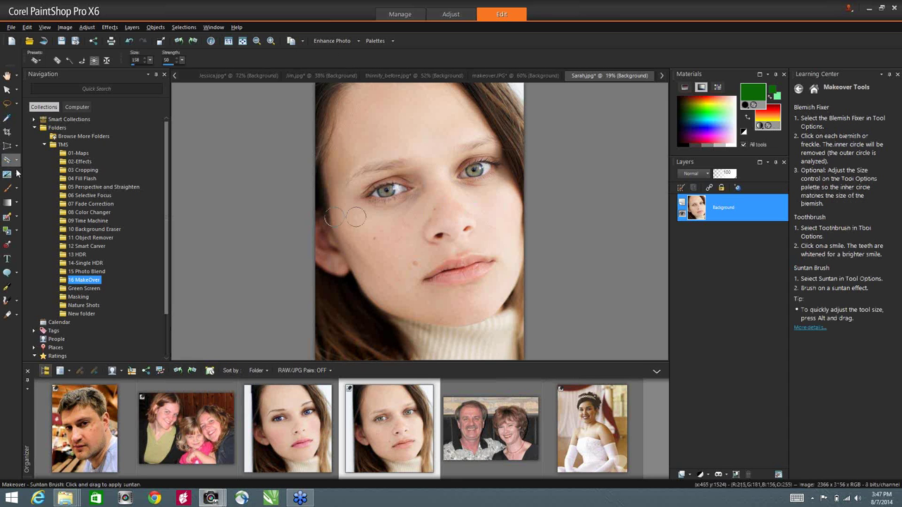
click(57, 60)
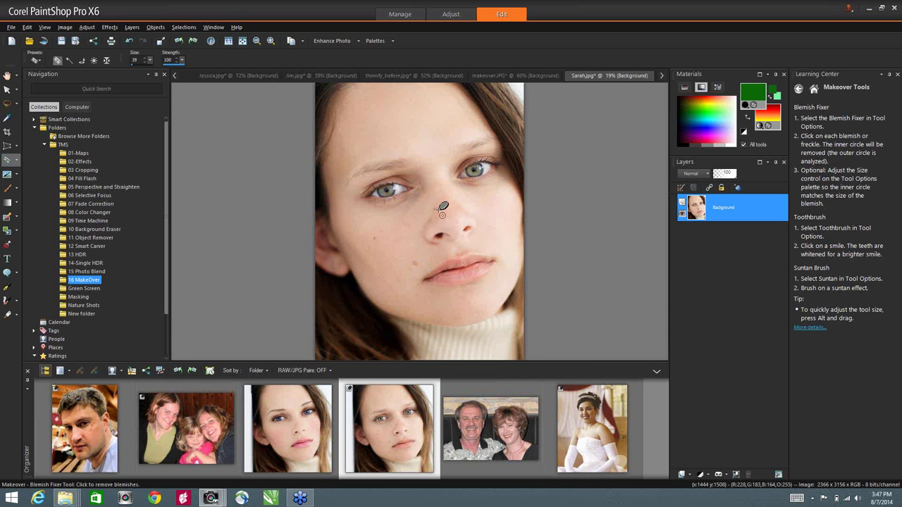
scroll(441, 211, up, 1)
mouse_move(439, 214)
mouse_down()
mouse_move(430, 205)
mouse_move(432, 223)
mouse_move(403, 232)
mouse_up()
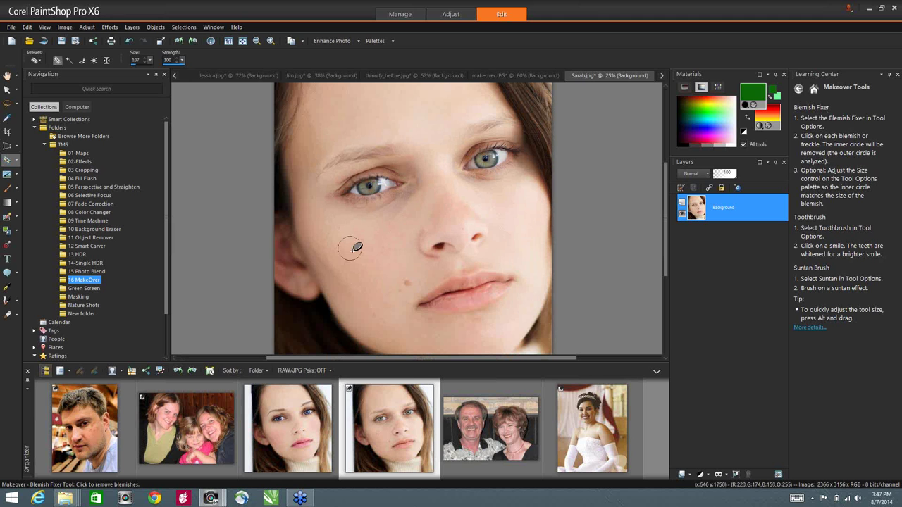
click(406, 283)
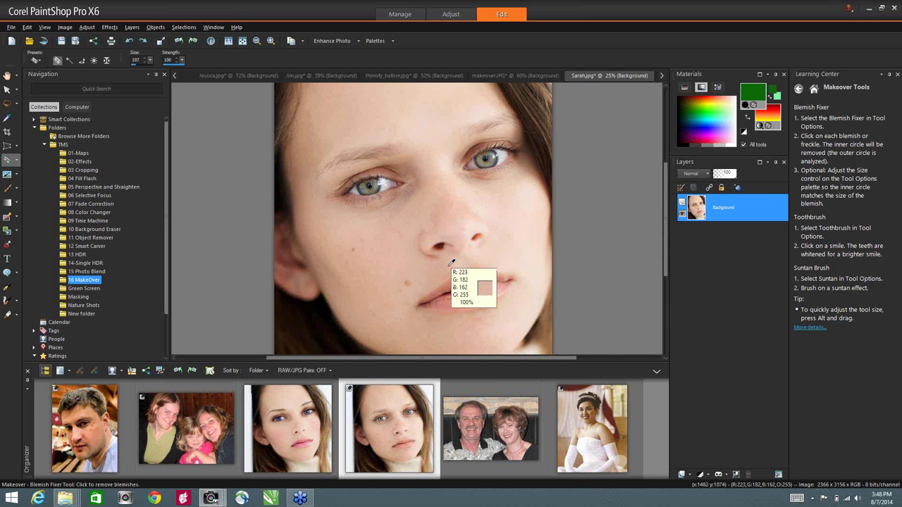
Reduce the Blemish Fixer size to 72 and remove the mole near the woman's mouth and the spot on her cheek.
scroll(428, 223, up, 2)
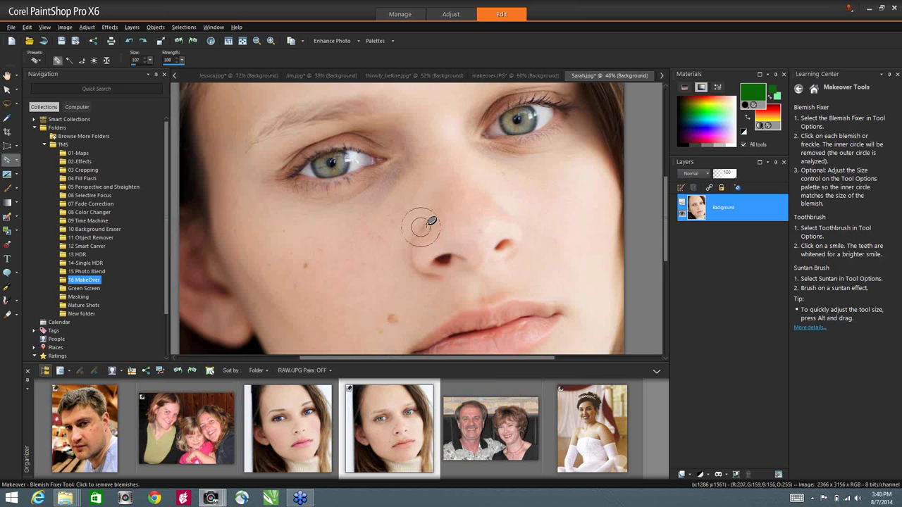
drag(429, 226, 422, 226)
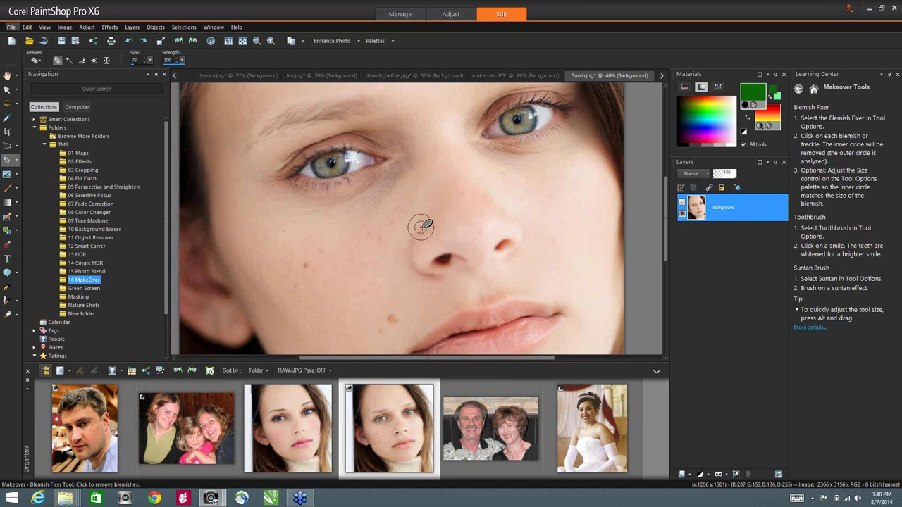
click(392, 319)
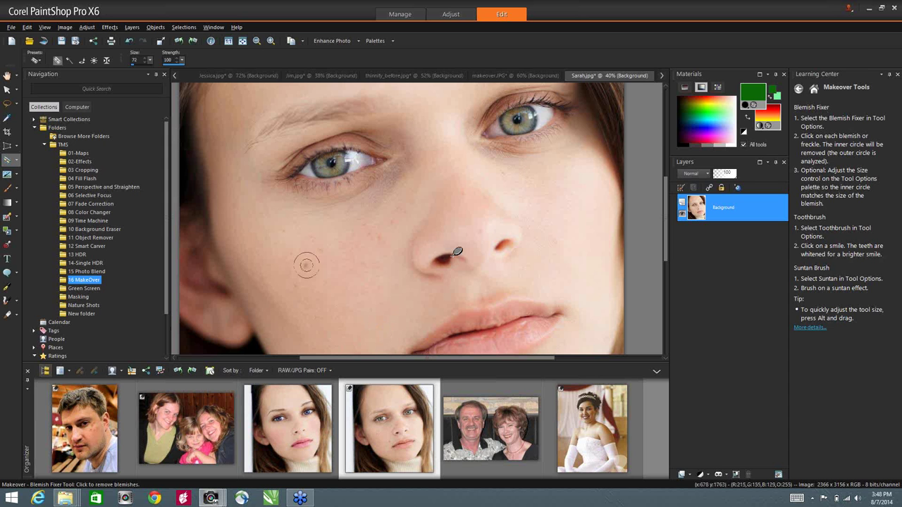
scroll(444, 257, down, 2)
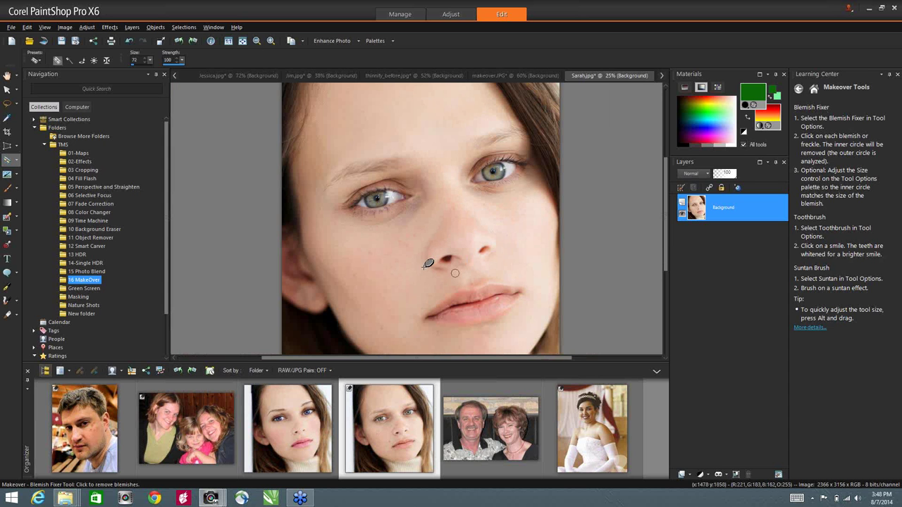
scroll(587, 284, down, 1)
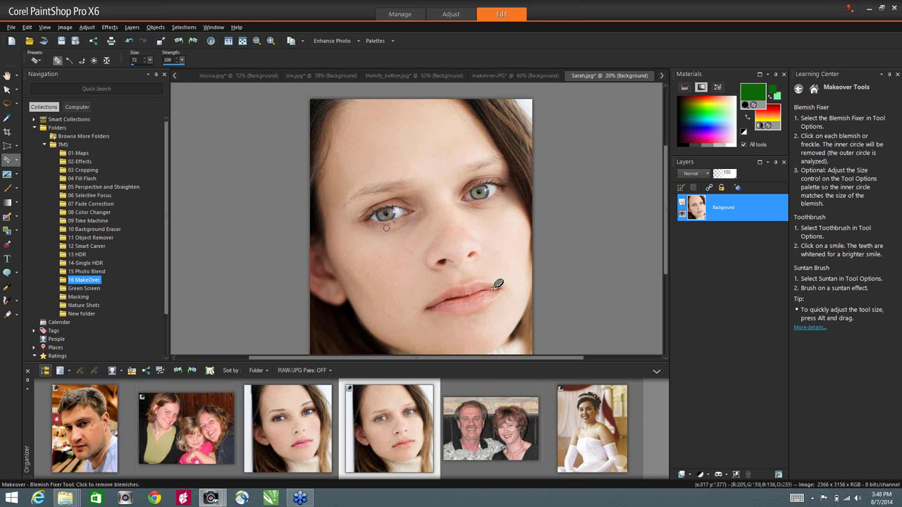
Add a new raster layer with default settings above the portrait's background.
click(689, 475)
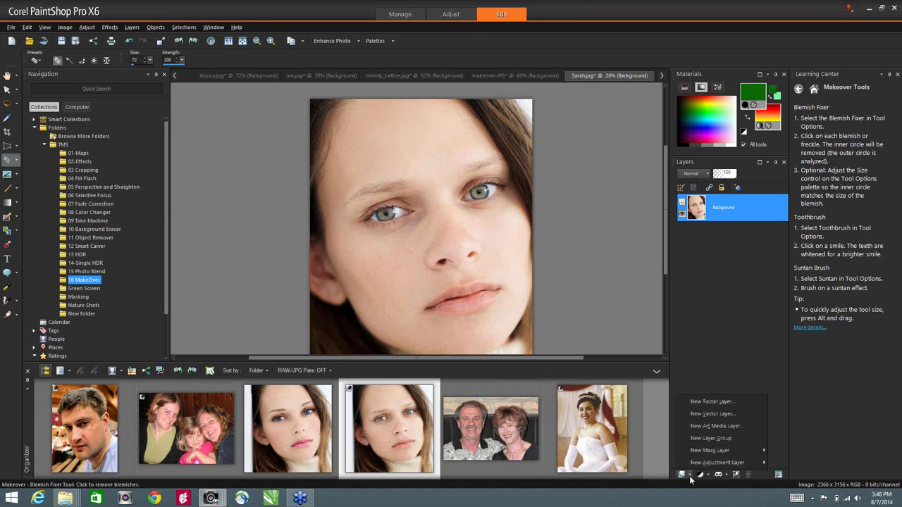
click(684, 402)
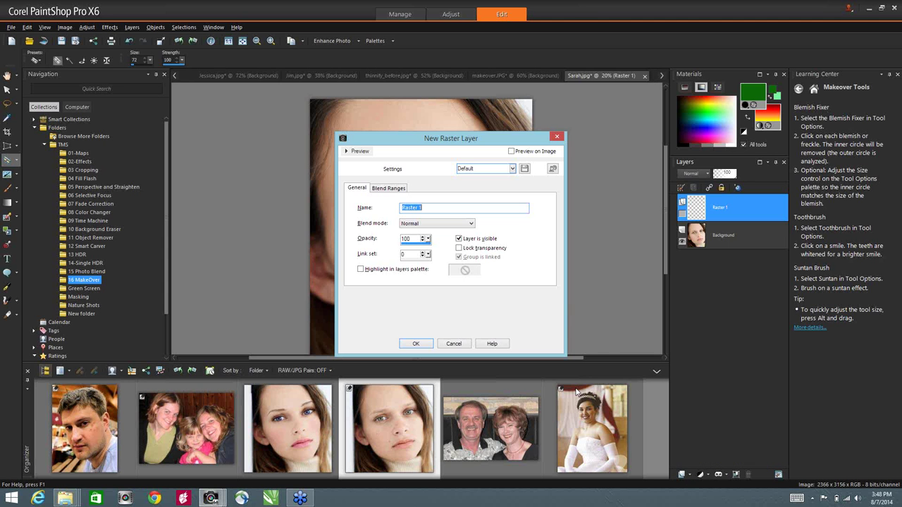
click(415, 344)
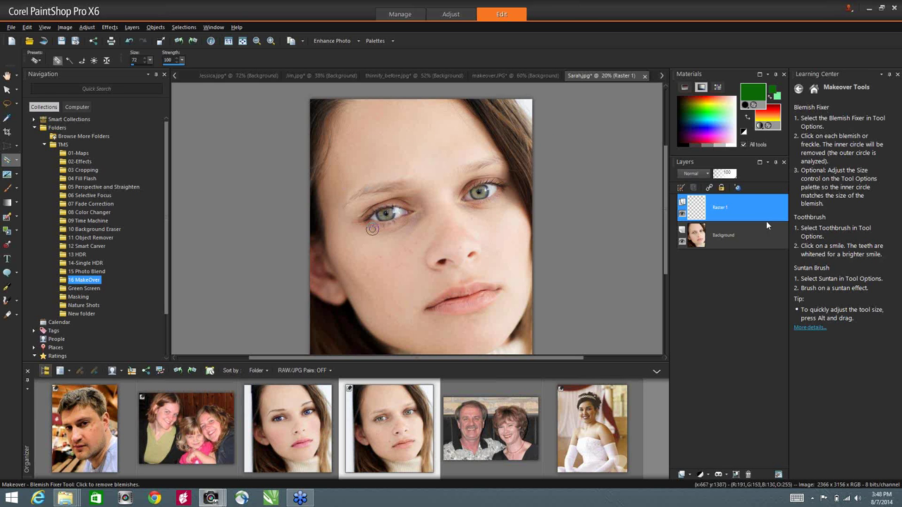
Paint both of the woman's irises dark green on the new layer with a Paint Brush of size 49.
click(7, 190)
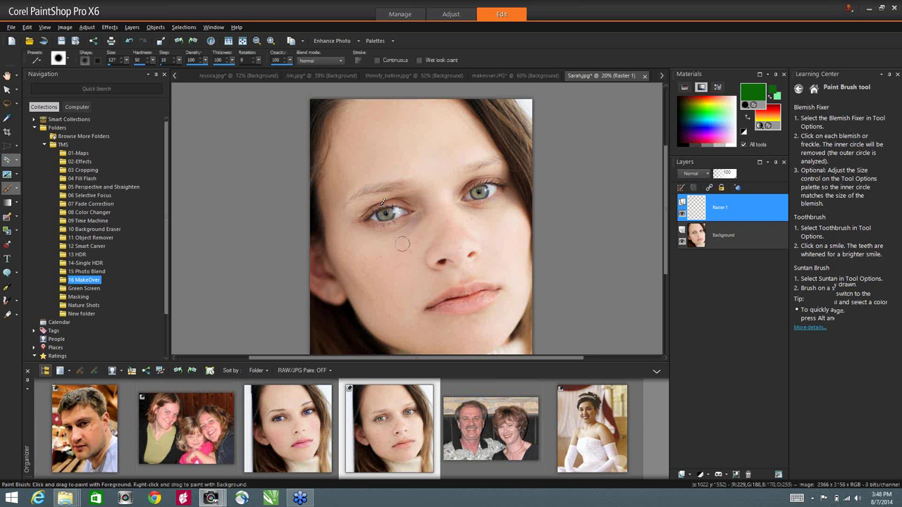
scroll(387, 211, up, 2)
scroll(386, 212, up, 2)
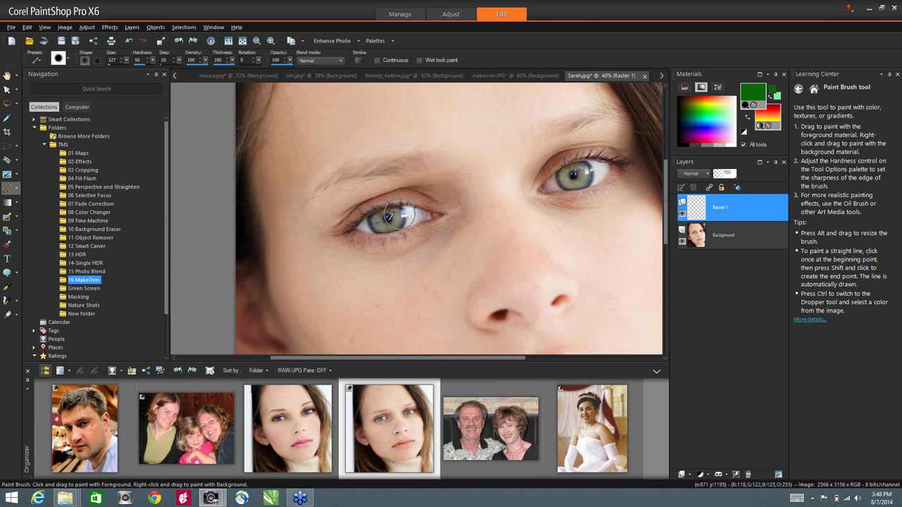
mouse_move(398, 215)
alt+mouse_down()
mouse_move(379, 225)
mouse_move(399, 224)
mouse_move(400, 212)
mouse_move(379, 210)
alt+mouse_up()
mouse_move(565, 176)
mouse_down()
mouse_move(573, 186)
mouse_move(590, 178)
mouse_move(586, 163)
mouse_move(584, 179)
mouse_move(567, 178)
mouse_move(572, 169)
mouse_up()
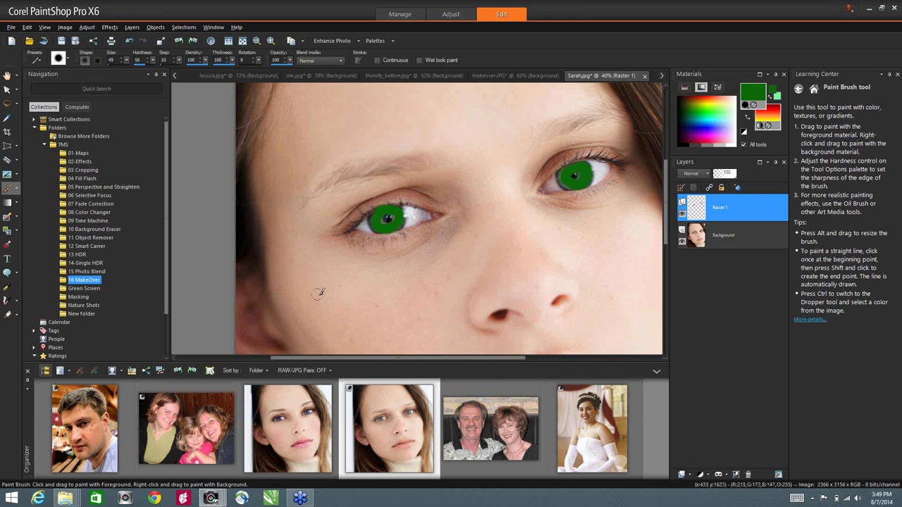
Set the green eye layer's blend mode to Color and its opacity to 32.
scroll(320, 293, down, 2)
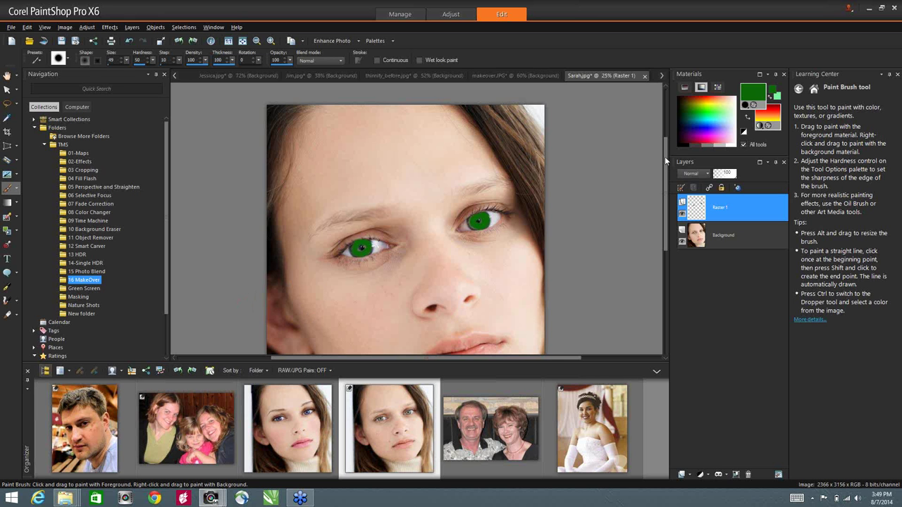
drag(664, 157, 648, 169)
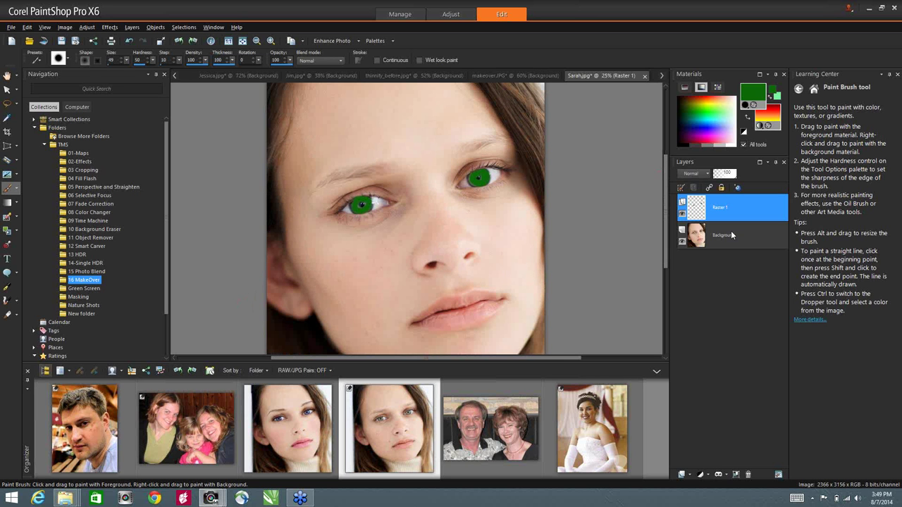
click(704, 176)
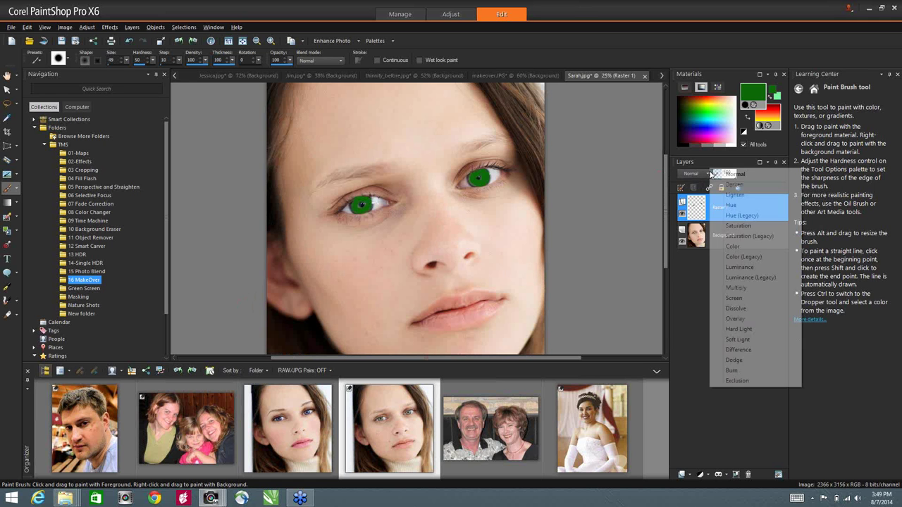
click(747, 246)
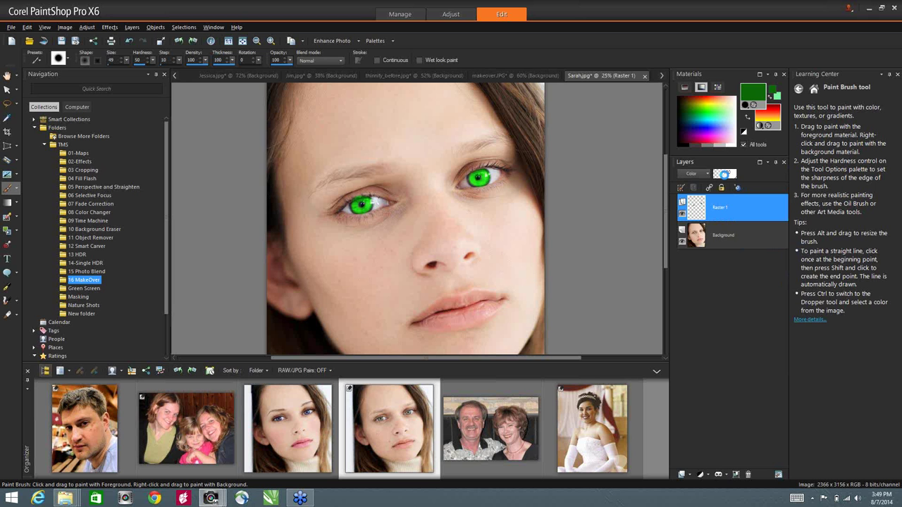
drag(724, 173, 715, 175)
Set the Background Eraser to brush size 70 for cleaning up the green paint around the irises.
click(7, 217)
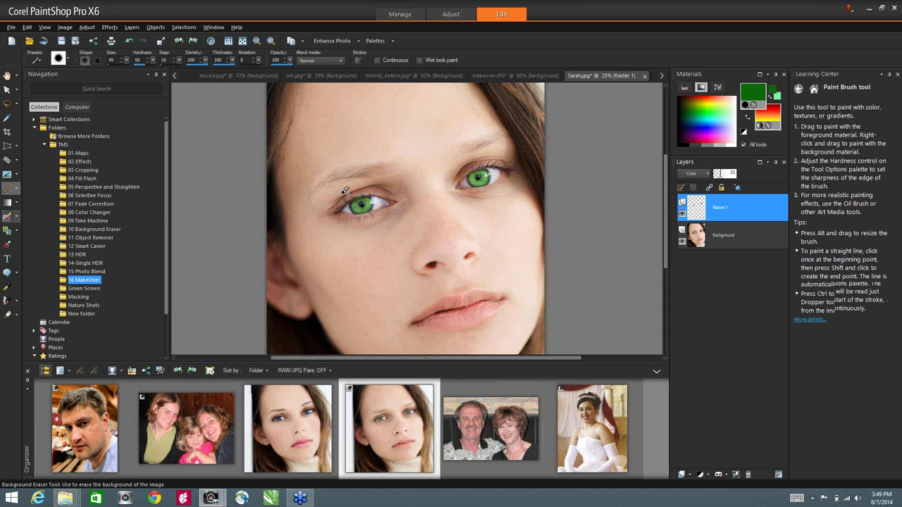
scroll(346, 190, up, 2)
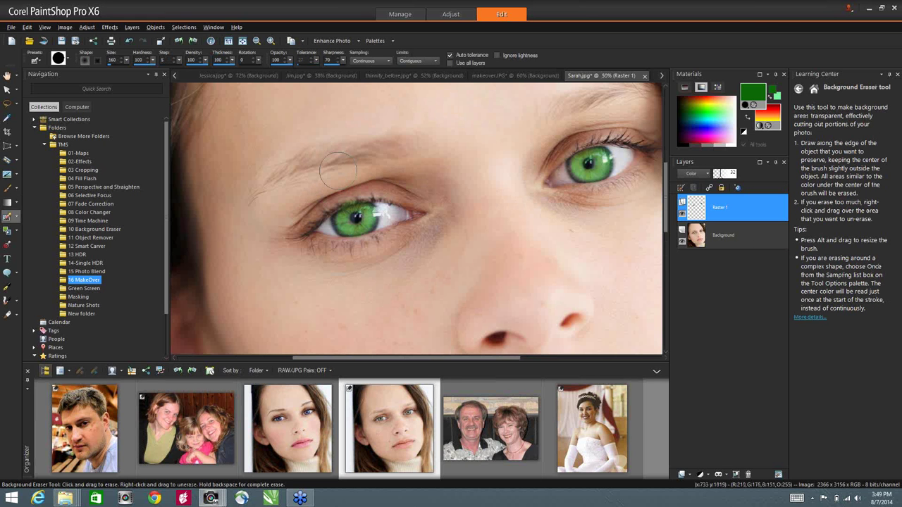
drag(337, 169, 345, 196)
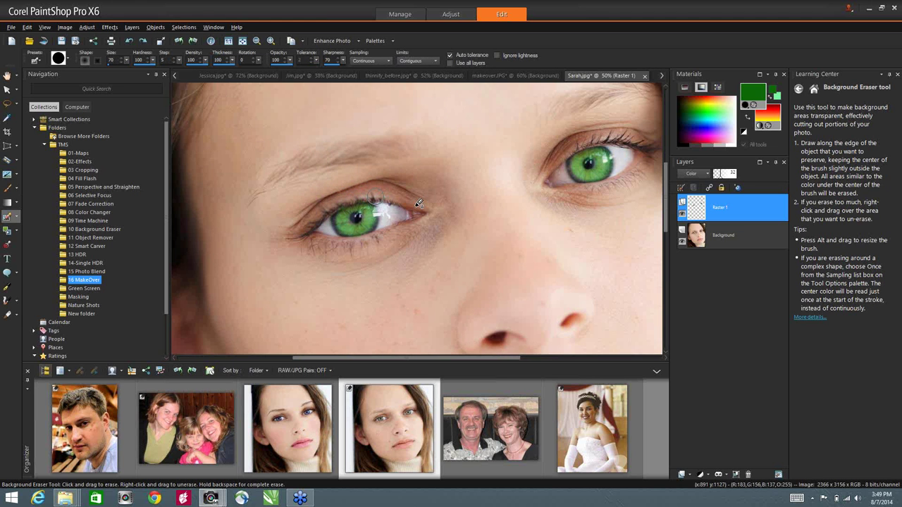
scroll(489, 207, down, 1)
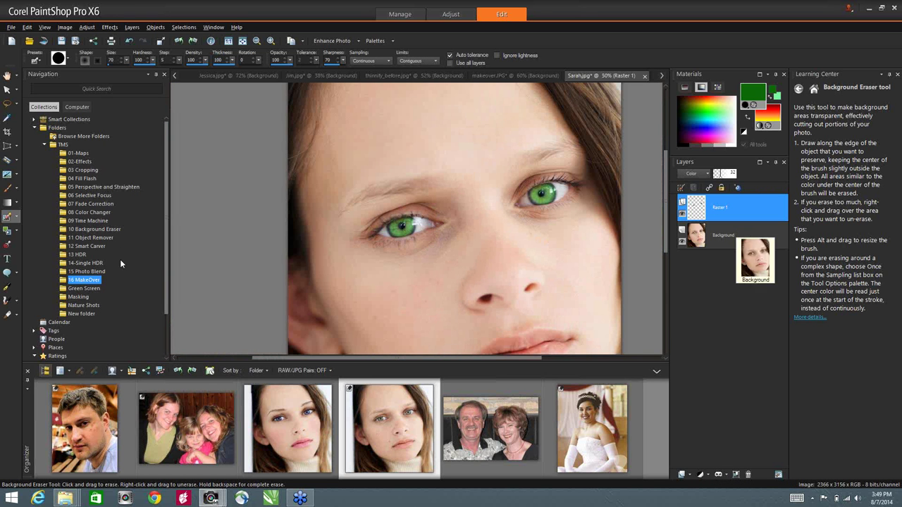
Recolor the painted irises with the Color Changer, trying bright green and purple and settling on blue.
click(5, 231)
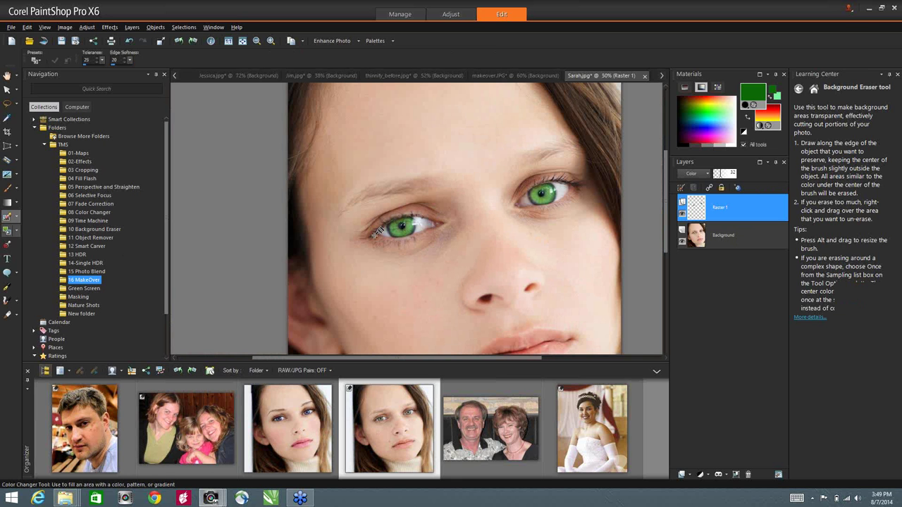
click(716, 124)
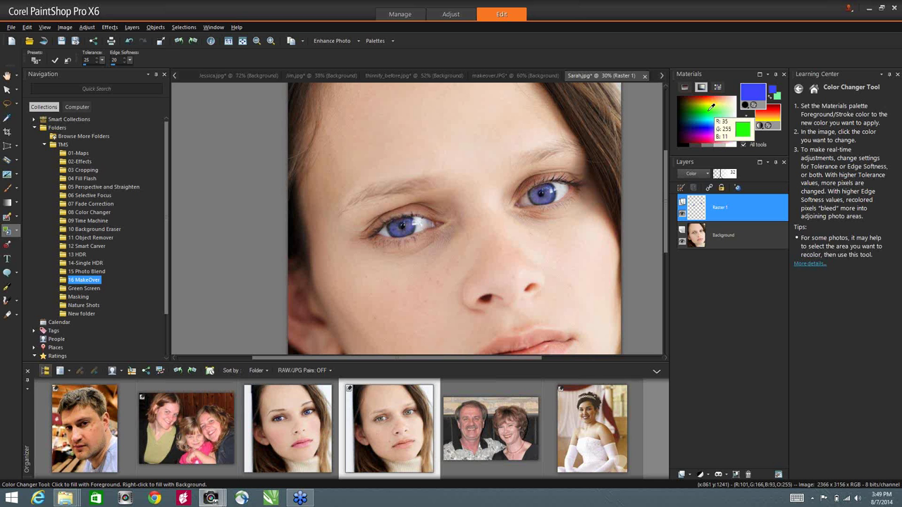
click(702, 137)
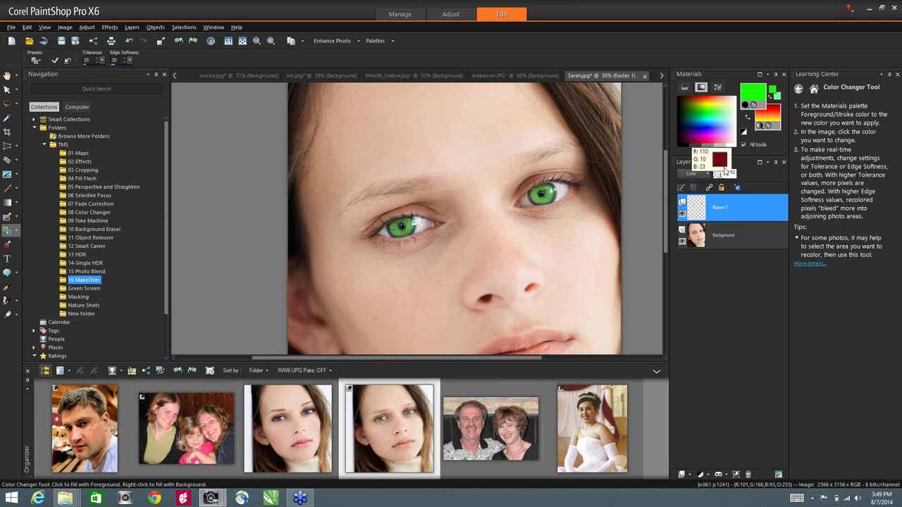
click(719, 121)
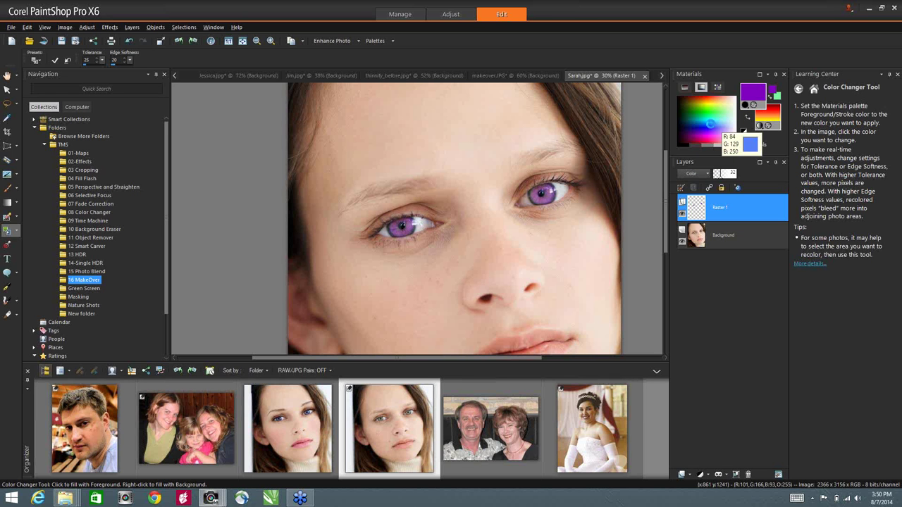
click(713, 127)
Add a new raster layer named "lips" above the eye color layer.
click(702, 474)
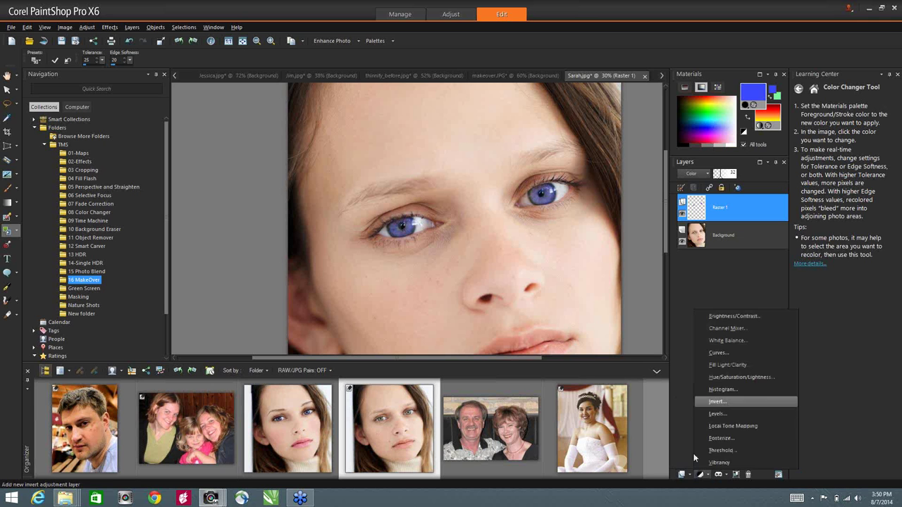
click(682, 474)
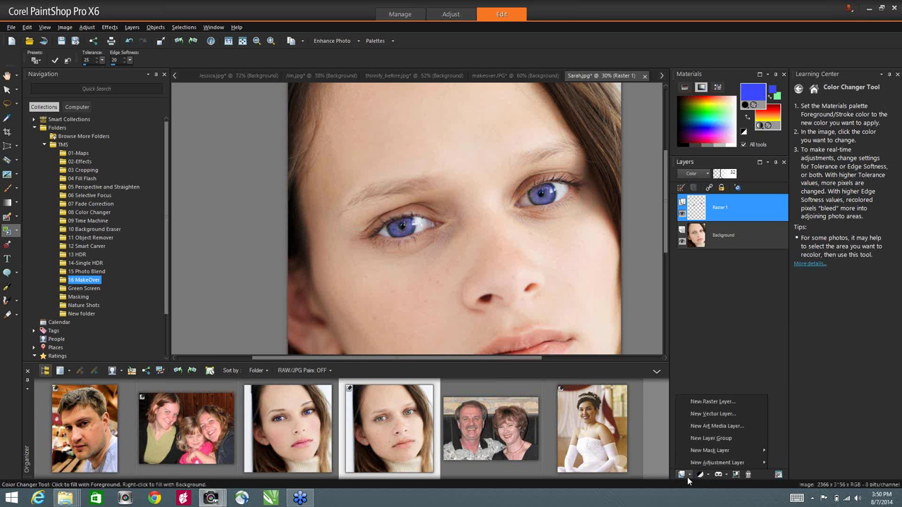
click(705, 402)
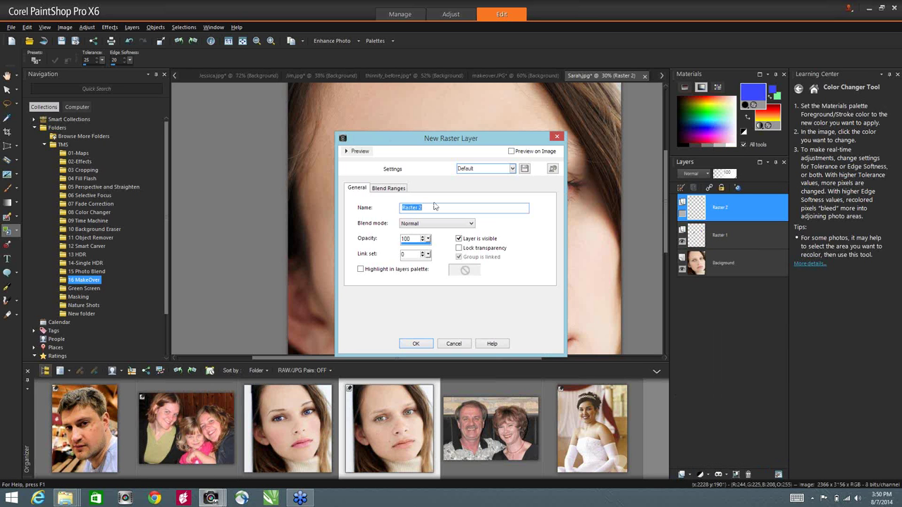
text(lips)
click(417, 343)
Cover the woman's lips with blue paint on the lips layer, using a Paint Brush of size 96.
scroll(423, 282, down, 3)
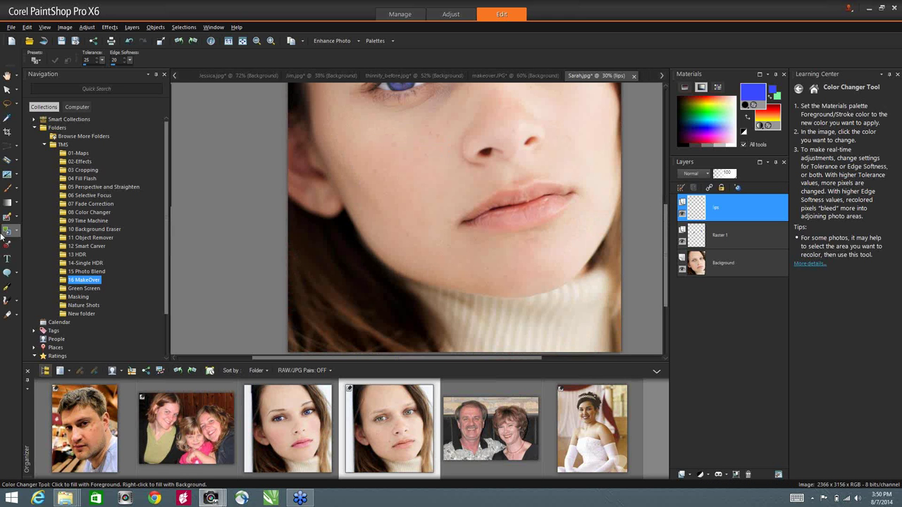
click(7, 191)
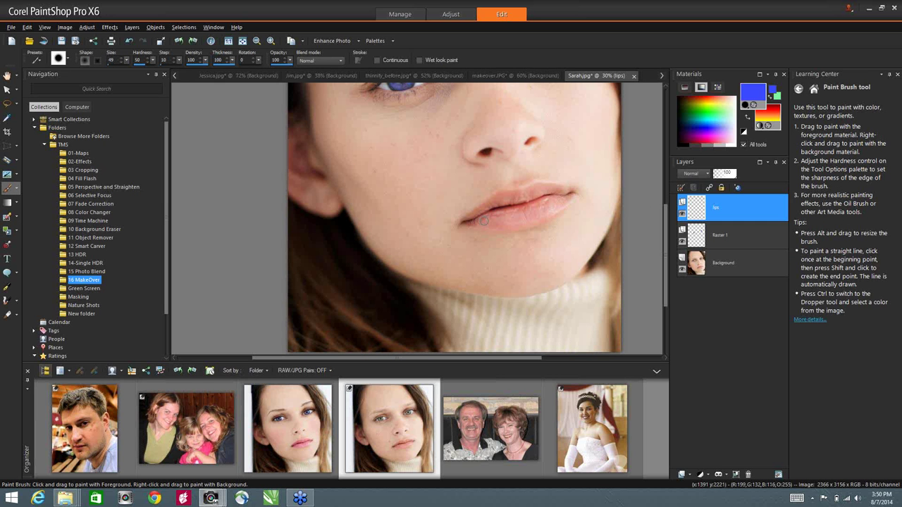
mouse_move(484, 218)
mouse_down()
mouse_move(470, 220)
mouse_move(504, 196)
mouse_move(567, 194)
mouse_move(551, 211)
mouse_move(481, 222)
mouse_move(505, 222)
mouse_move(563, 199)
mouse_move(478, 215)
mouse_move(529, 211)
mouse_up()
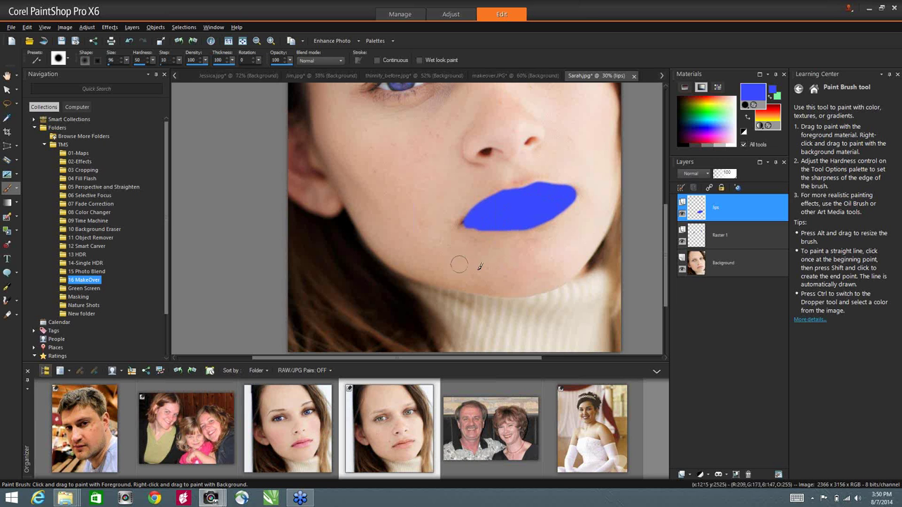
Try the Color, Multiply and Luminance blend modes on the lips layer.
click(689, 173)
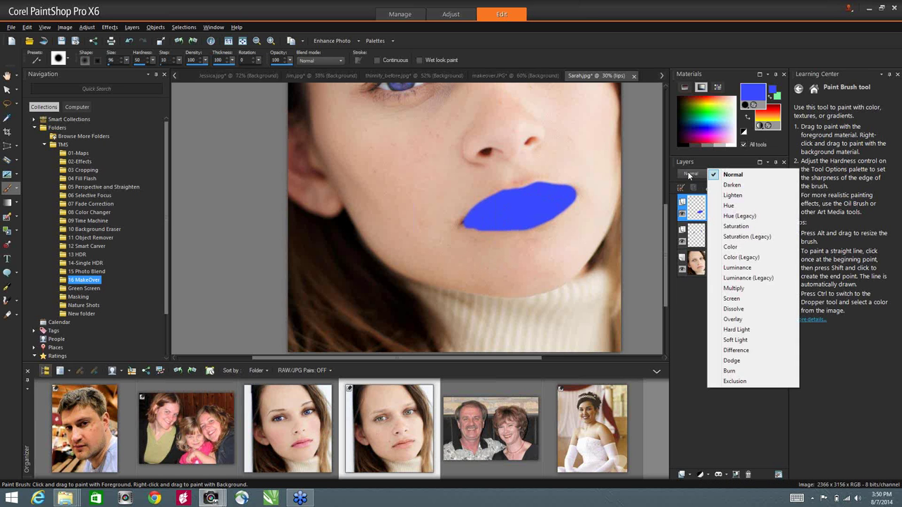
click(730, 247)
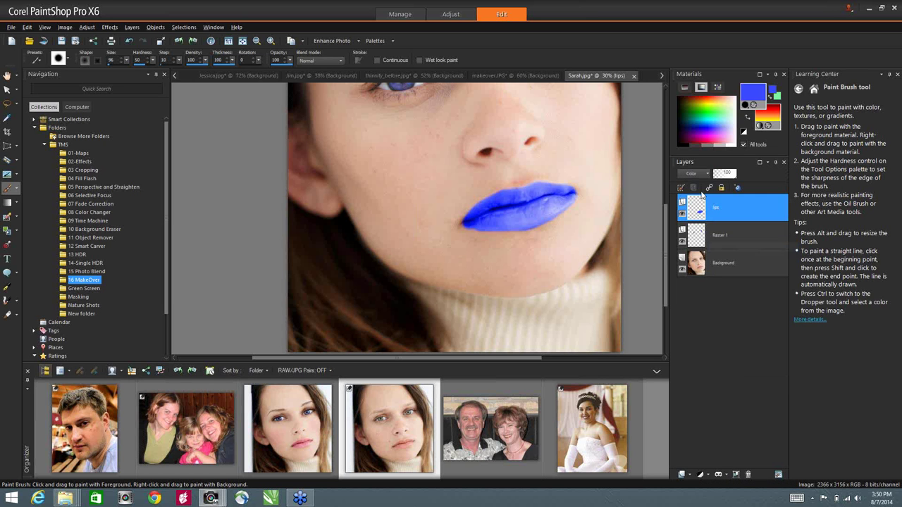
click(703, 173)
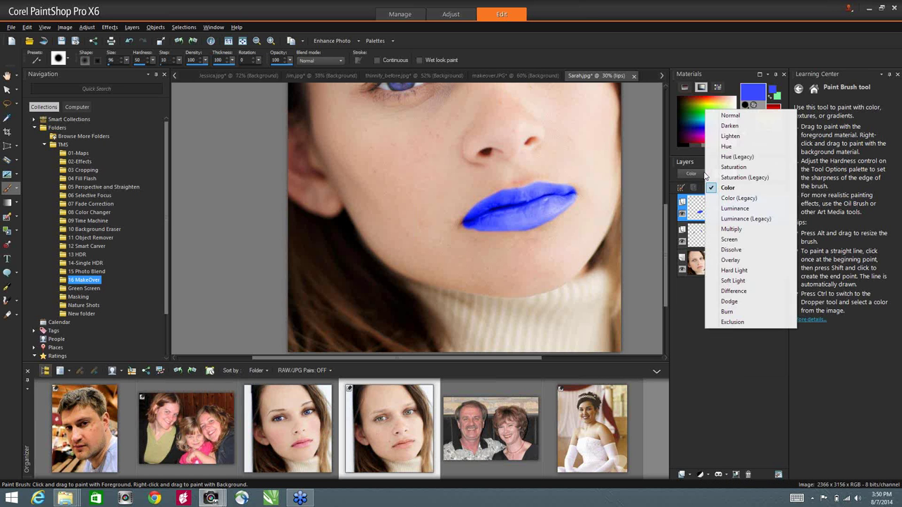
click(733, 229)
click(703, 175)
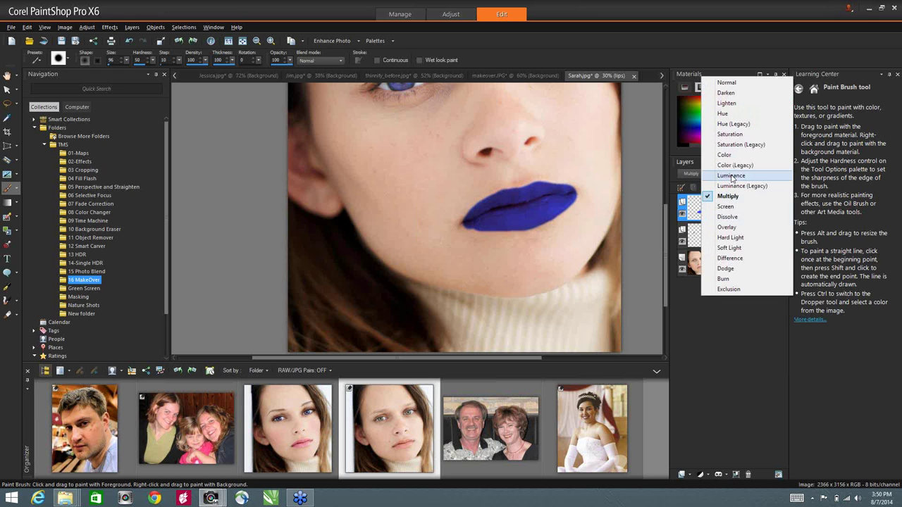
click(731, 179)
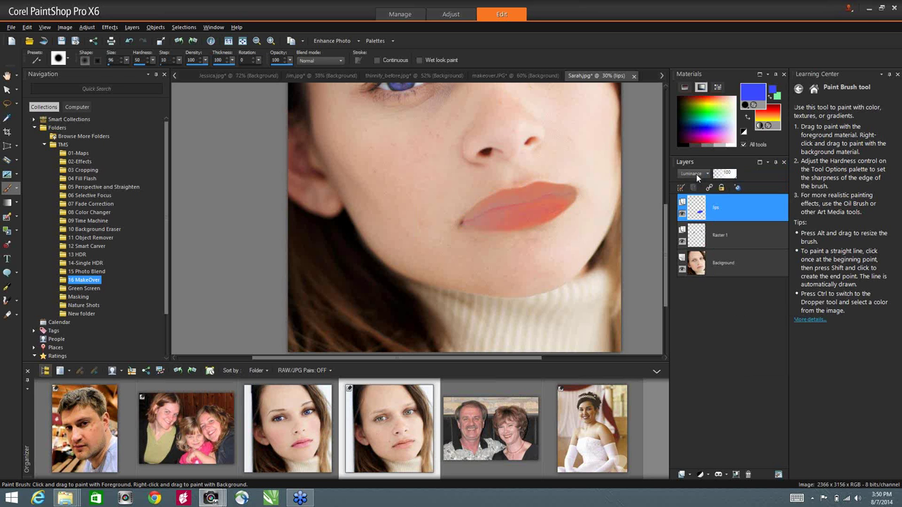
Set the lips layer's blend mode to Hue (Legacy) and lower its opacity.
click(700, 175)
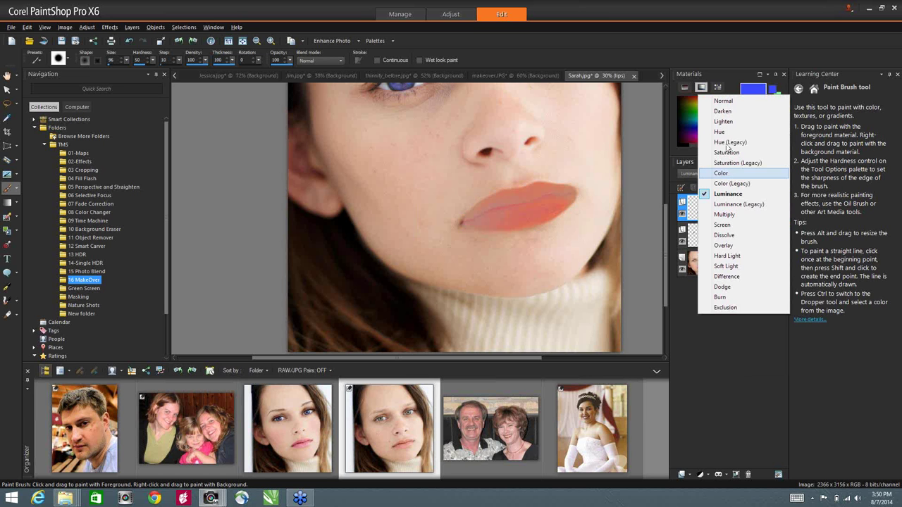
click(730, 143)
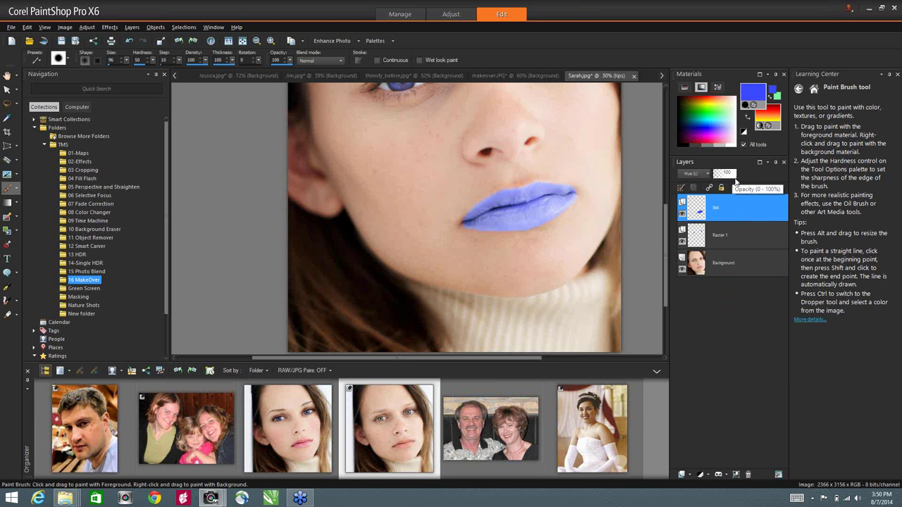
drag(732, 174, 728, 174)
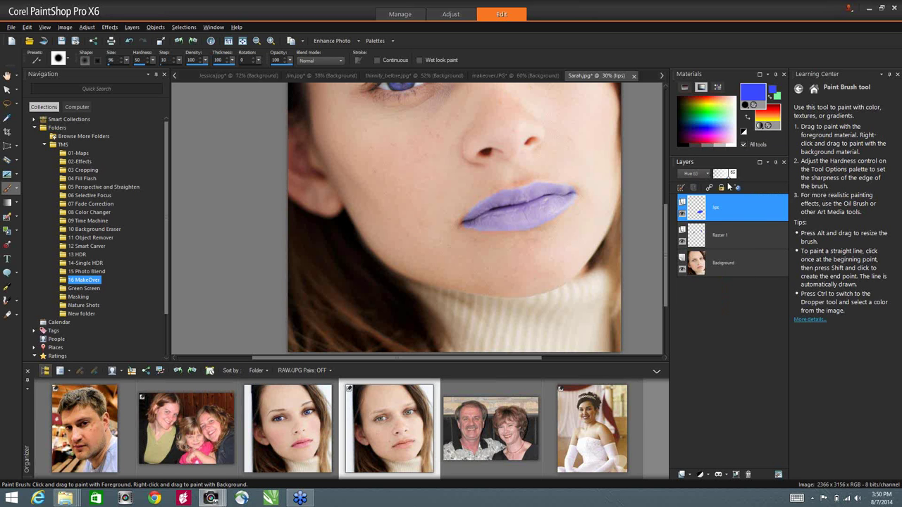
Recolor the blue lip paint to bright pink with the Color Changer.
click(7, 231)
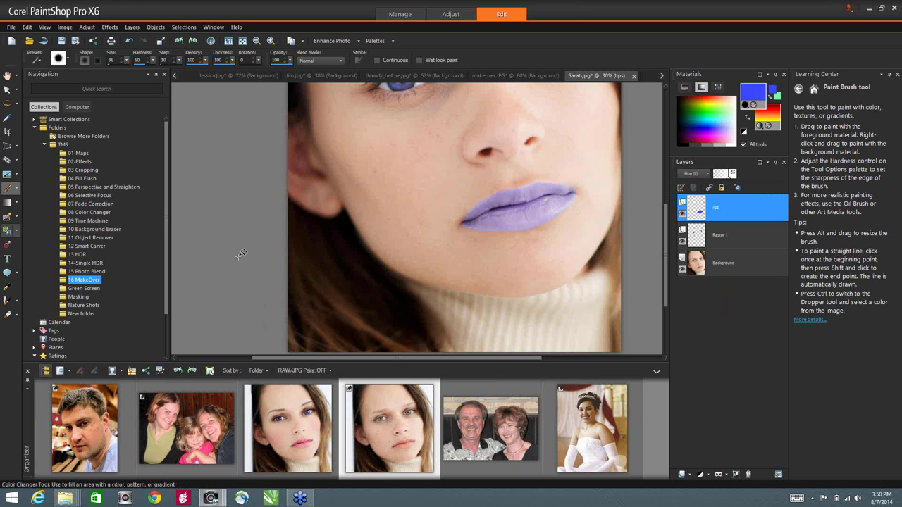
click(521, 214)
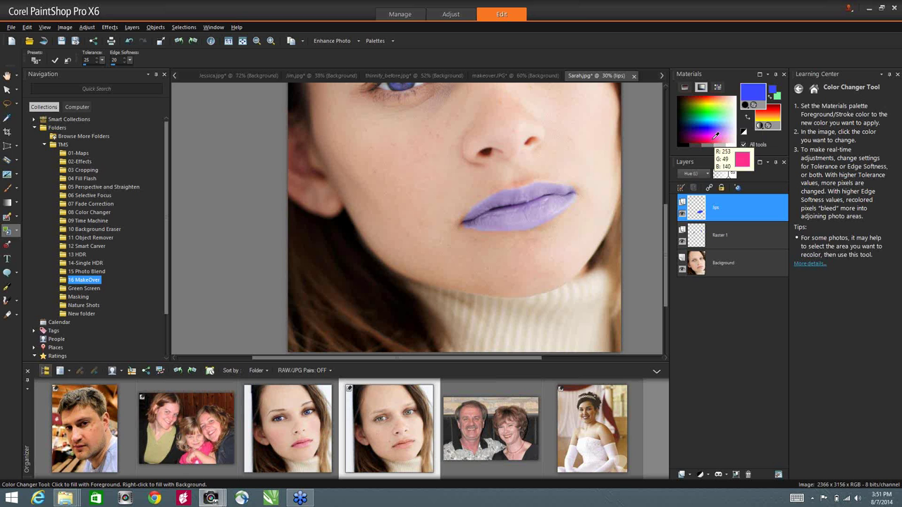
click(716, 133)
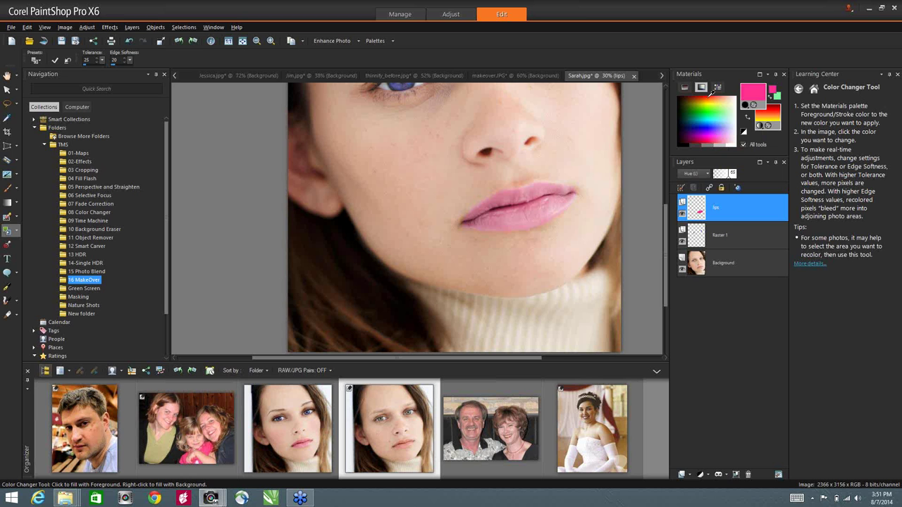
Try orange as the lip color, and set it back to bright pink with RGB values 253, 41, 160.
click(715, 134)
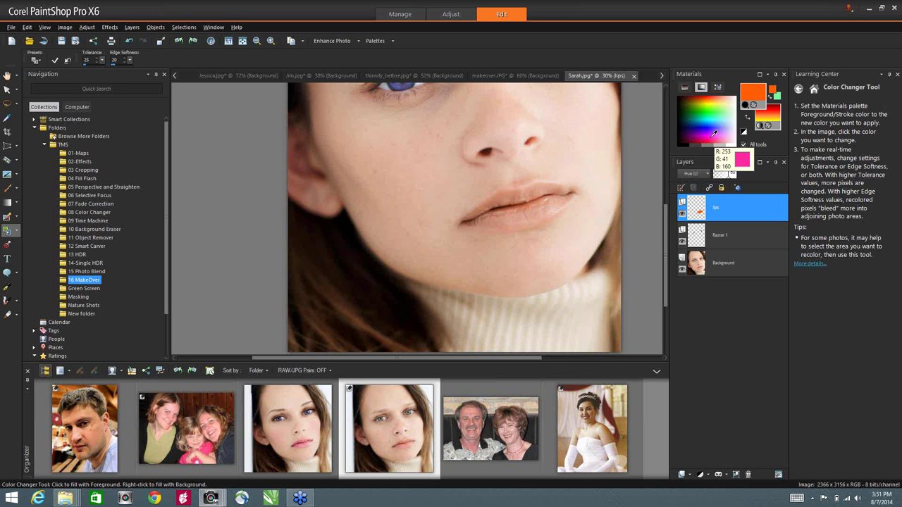
click(713, 133)
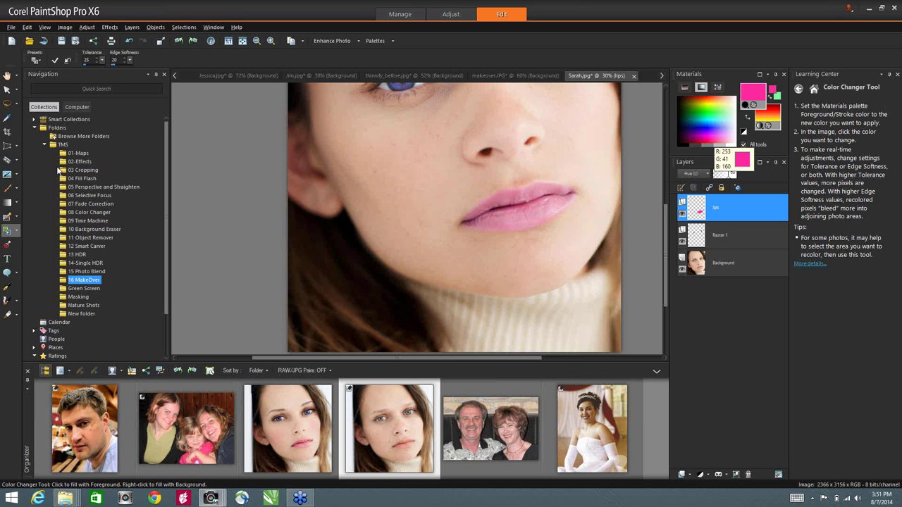
key(k)
Apply the Film and Filters photo effect with the Glamour film look to the Background layer.
scroll(376, 172, down, 2)
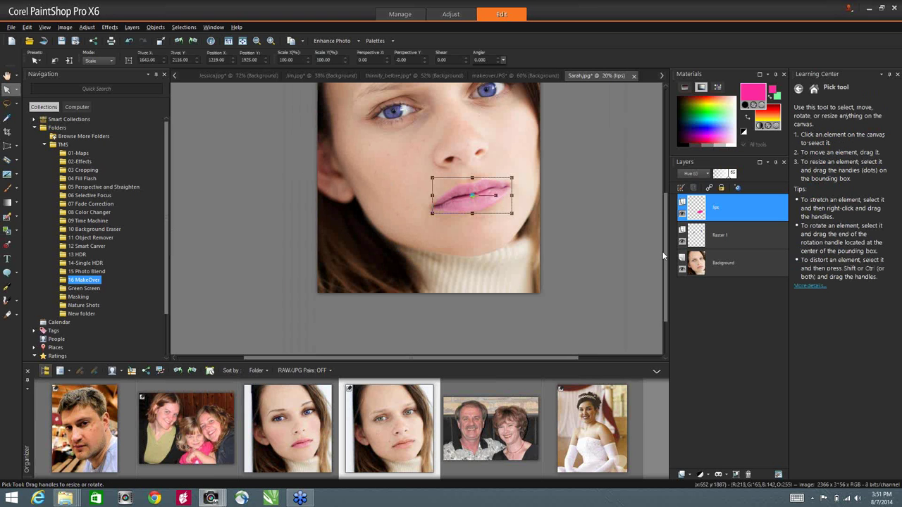
scroll(662, 256, down, 3)
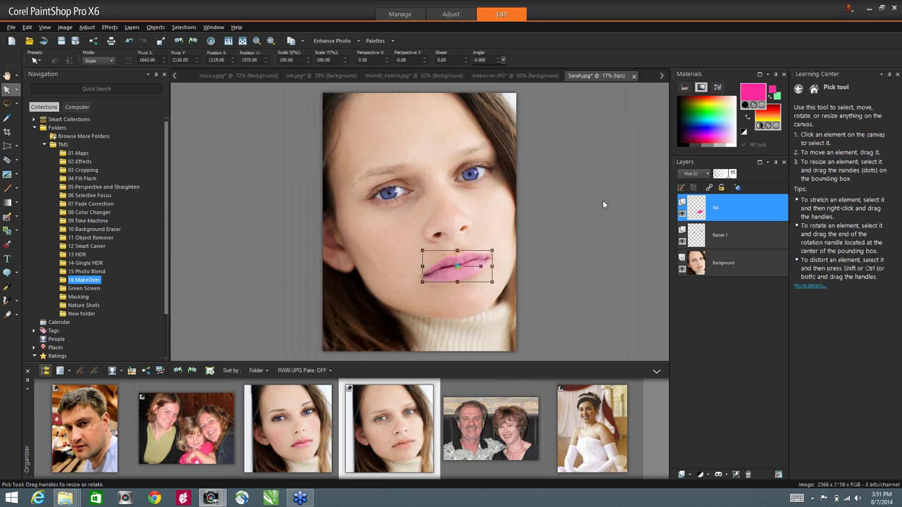
click(704, 269)
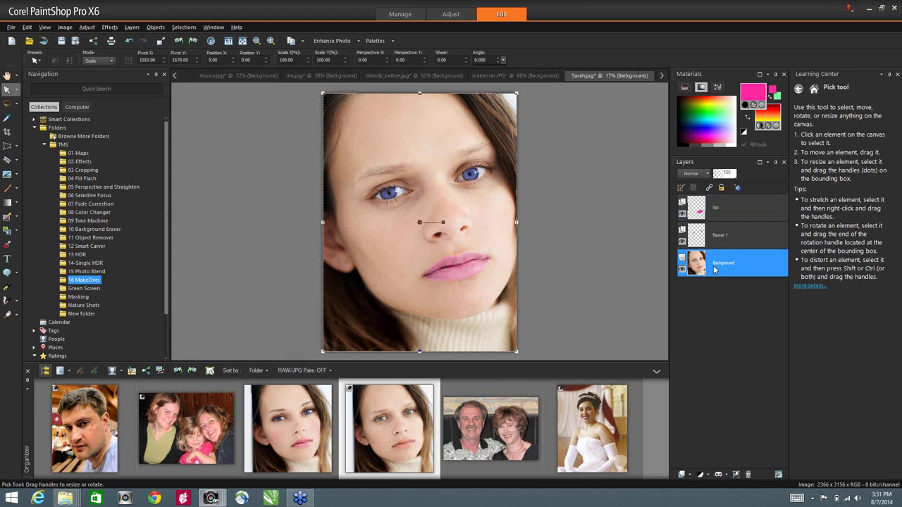
click(109, 28)
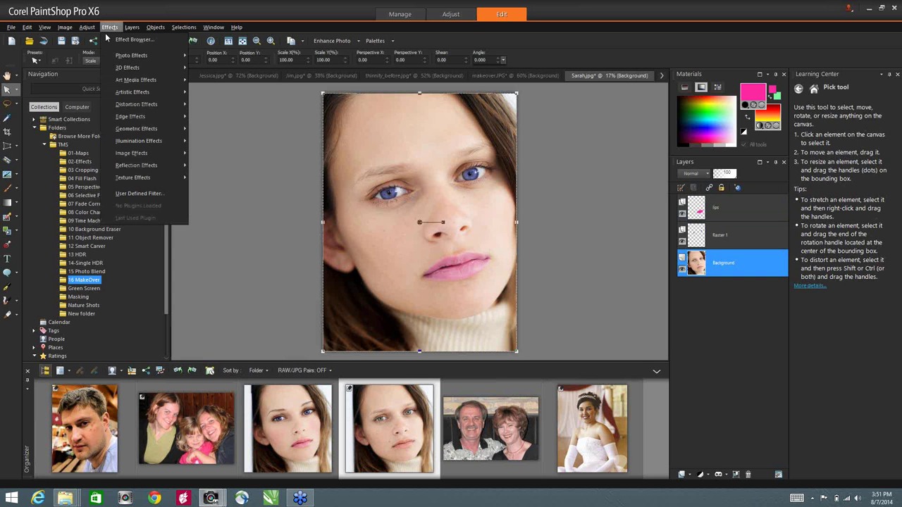
mouse_move(129, 54)
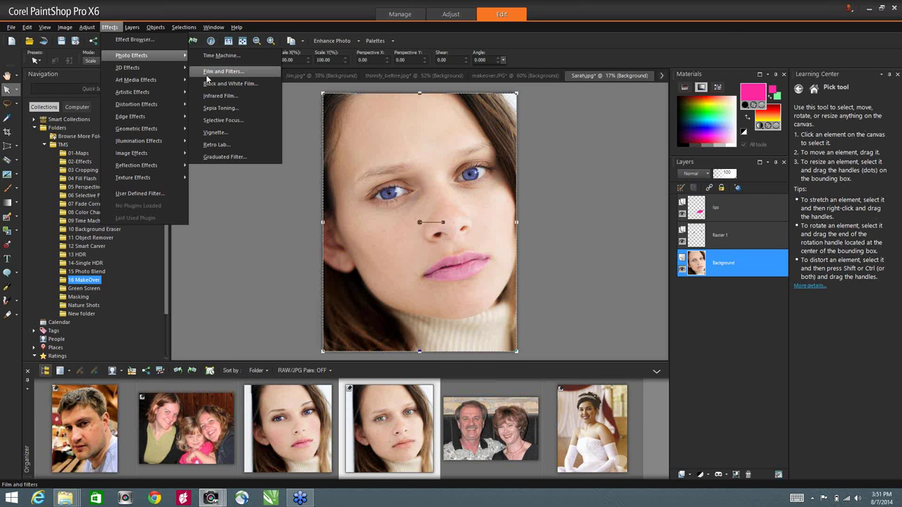
click(207, 74)
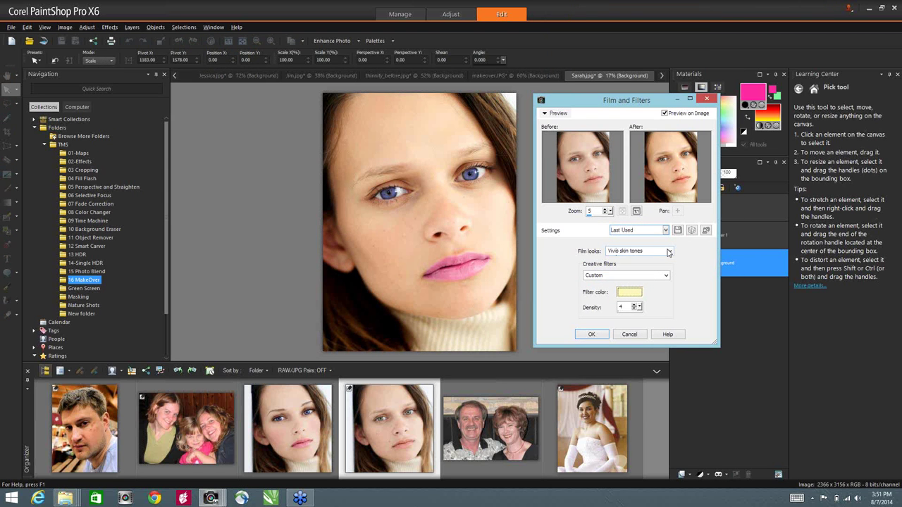
click(617, 252)
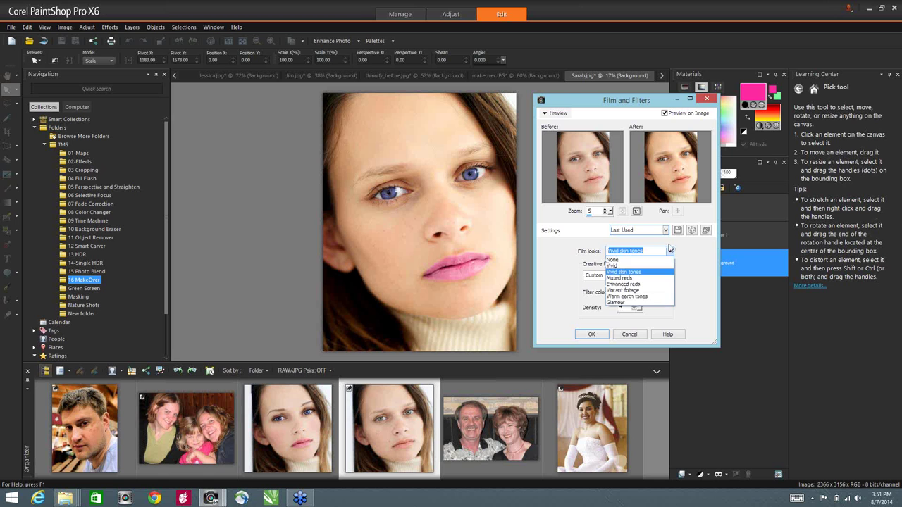
click(622, 303)
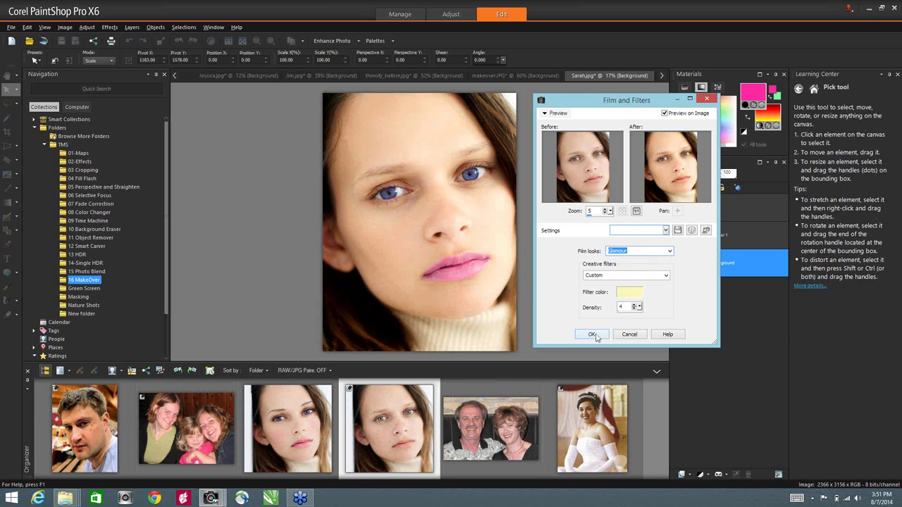
Start a Selective Focus effect on the Background layer with saturation 0 and a circular area of focus.
click(110, 27)
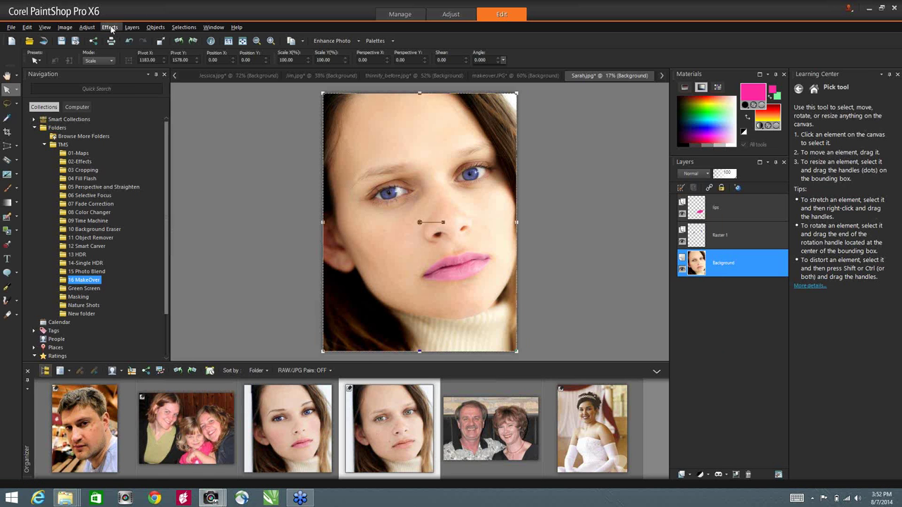
click(111, 27)
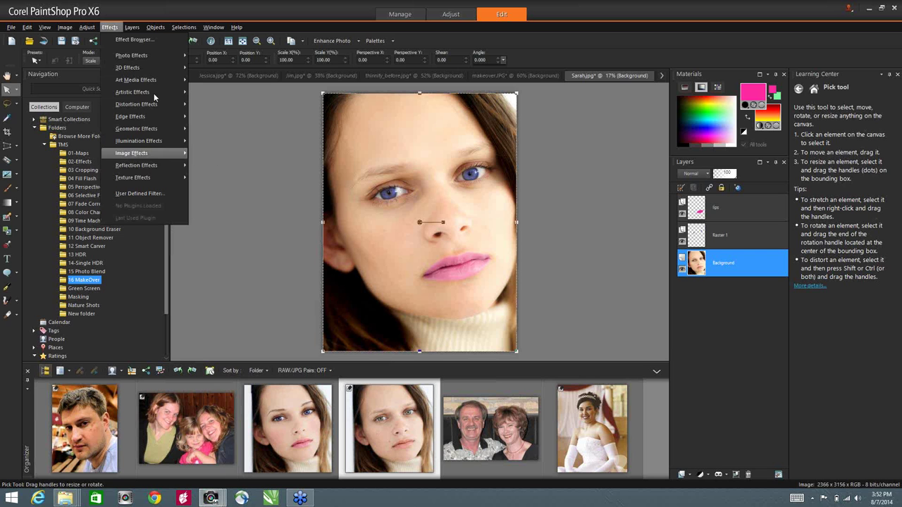
mouse_move(153, 93)
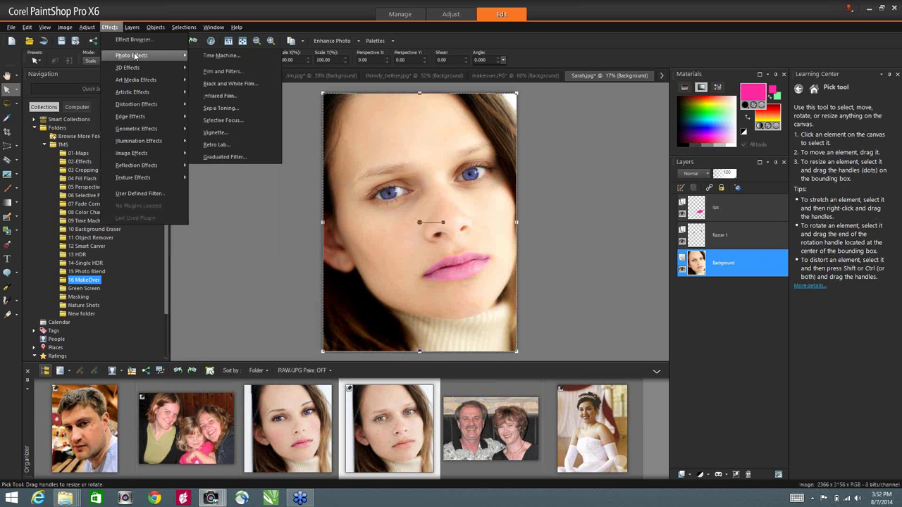
click(224, 120)
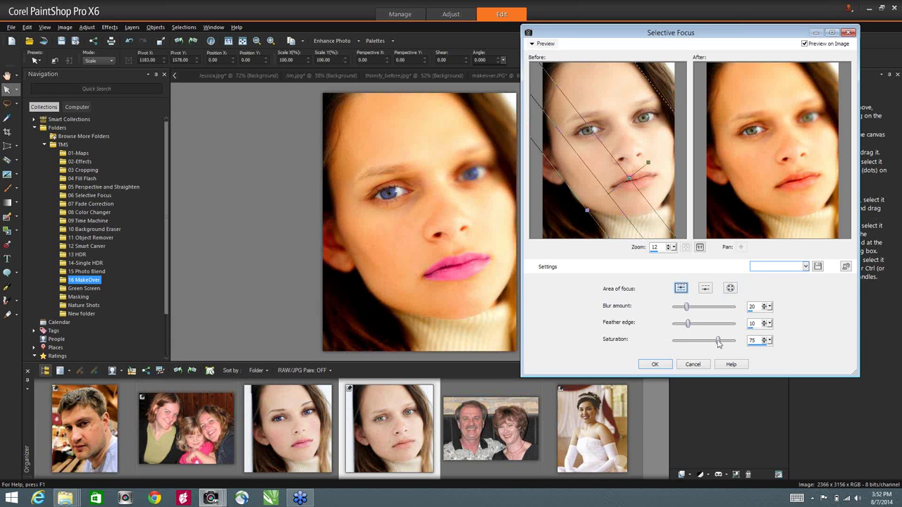
drag(718, 342, 675, 343)
click(730, 289)
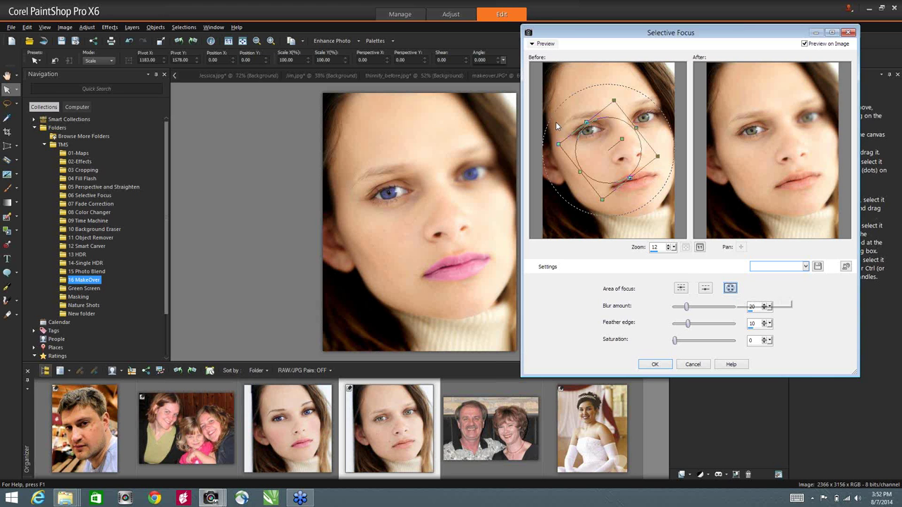
Rotate and stretch the focus area into a tall ellipse over the woman's face and apply the Selective Focus effect.
drag(622, 142, 623, 144)
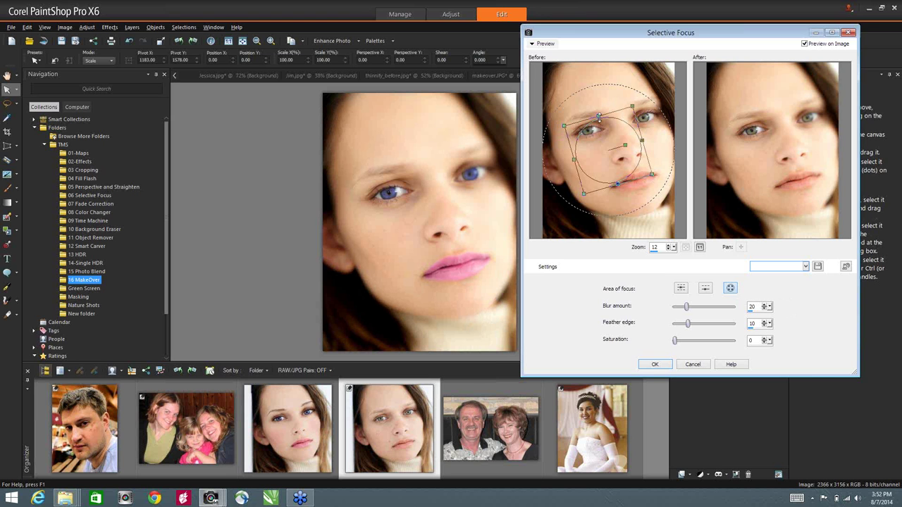
drag(598, 116, 590, 86)
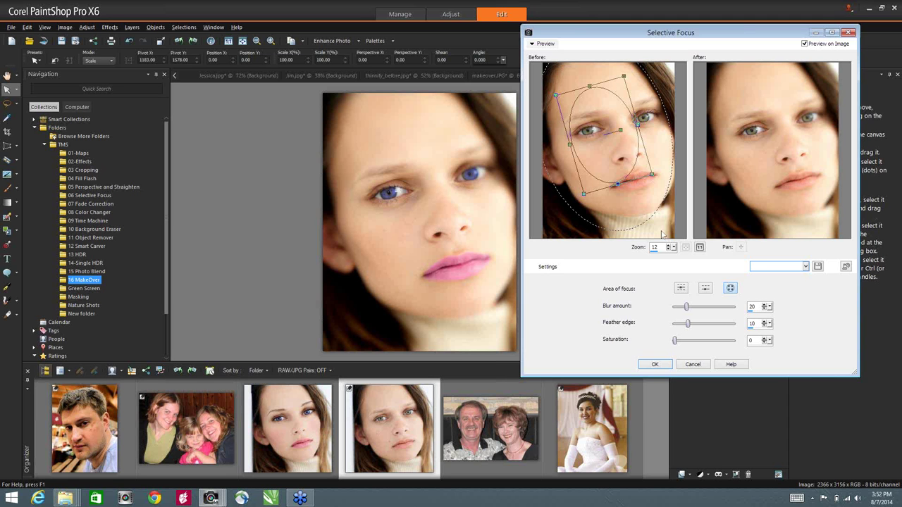
click(655, 365)
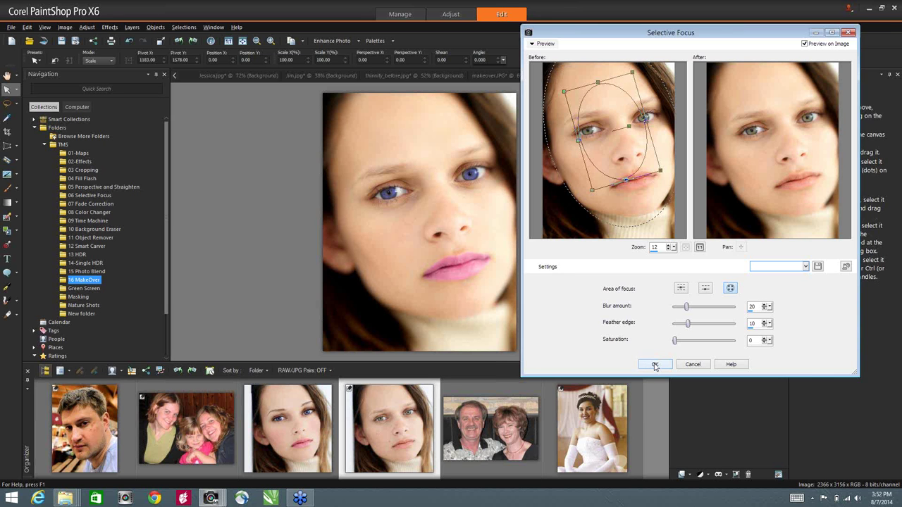
click(655, 365)
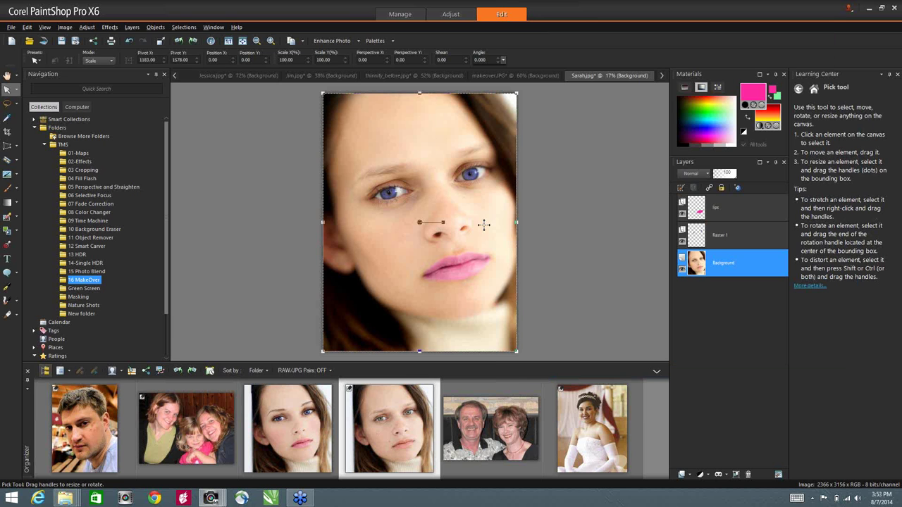
Apply Selective Focus to the Background layer once more with the same elliptical area and a slightly higher saturation.
click(132, 28)
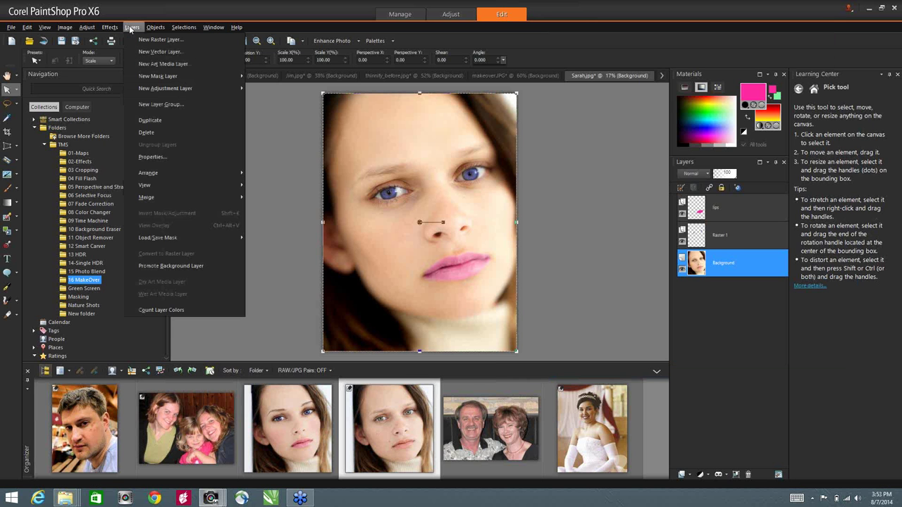
mouse_move(111, 30)
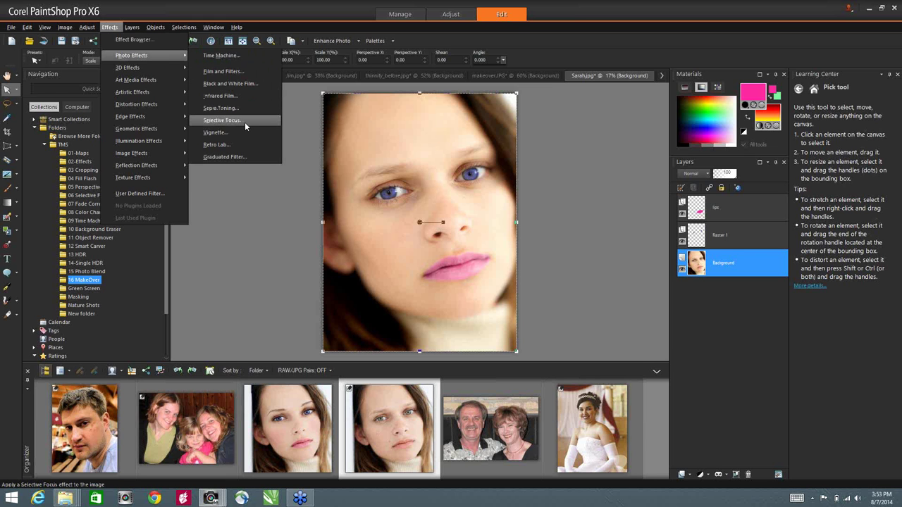
key(Return)
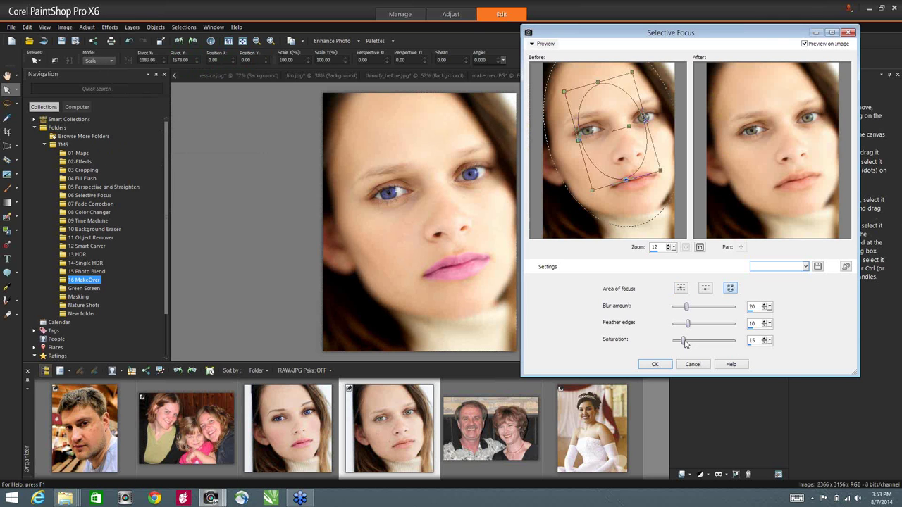
drag(685, 343, 690, 343)
click(653, 365)
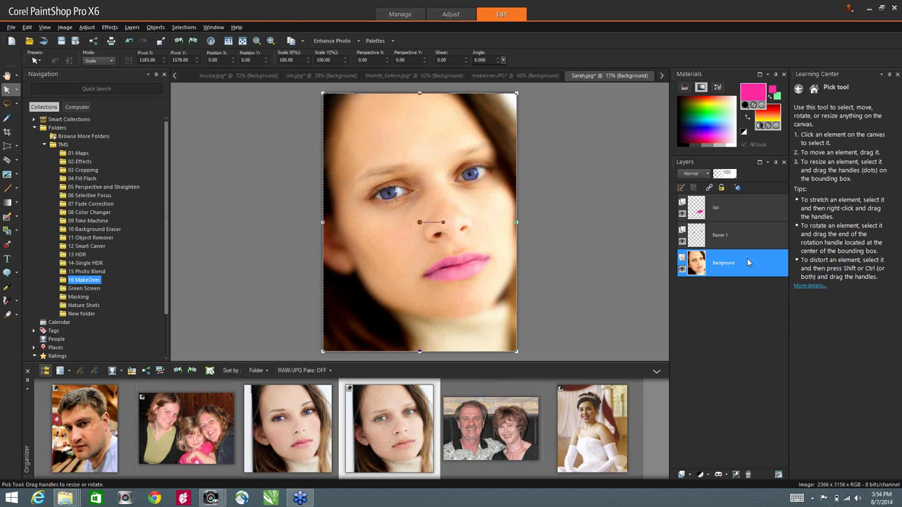
Open the webinar's question list and answer "Yes" to the question about listening to the session next week.
click(777, 32)
click(795, 90)
click(793, 287)
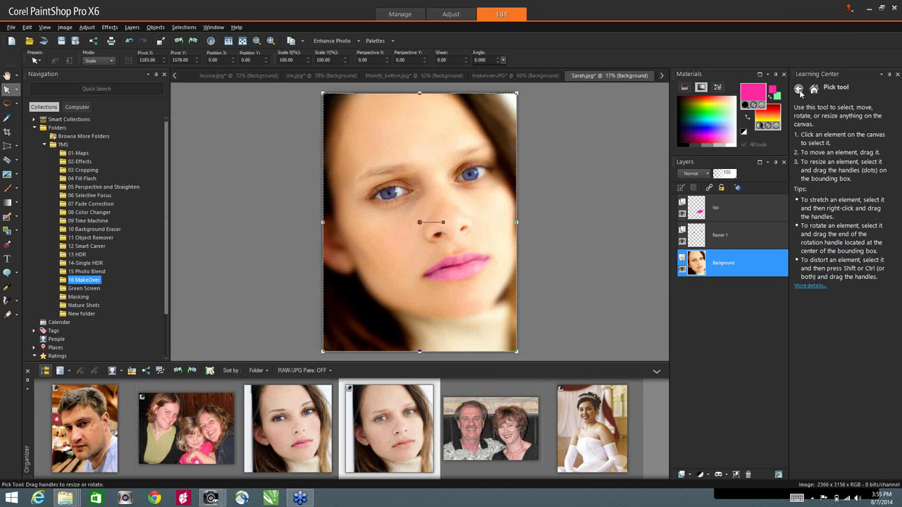
right_click(782, 31)
click(768, 103)
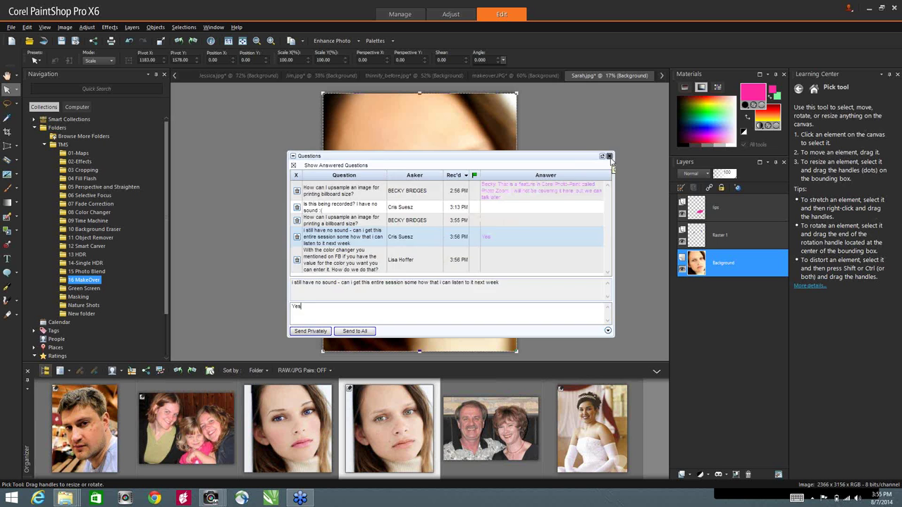
Open the photo of the man in the NFL shirt from the 08 Color Changer folder, accepting the color profile conversion.
click(100, 213)
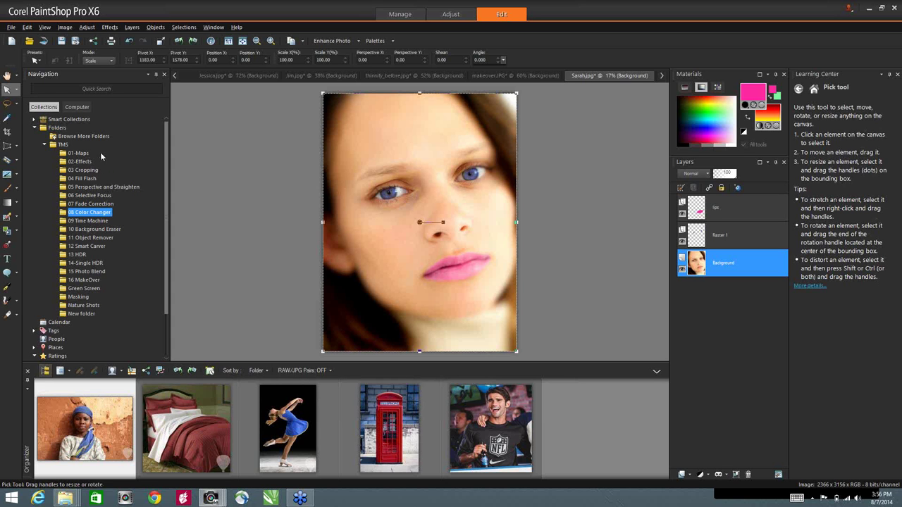
click(8, 120)
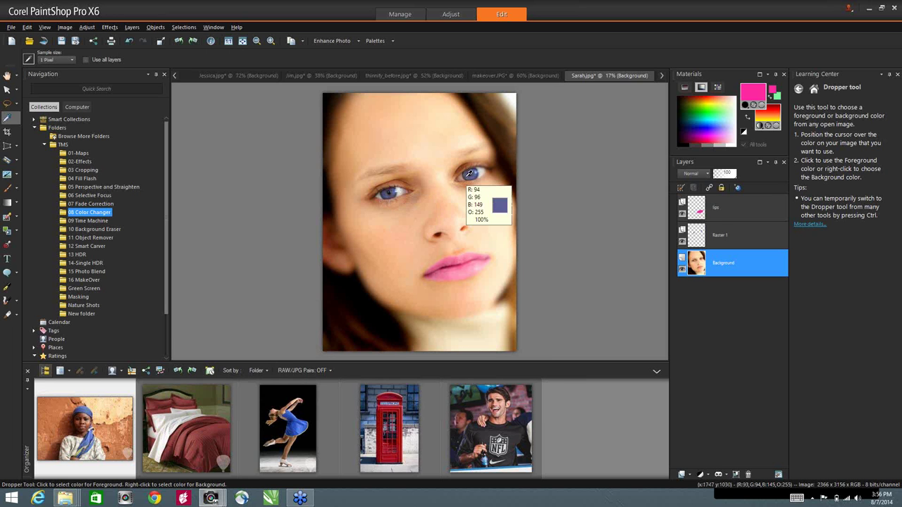
double_click(483, 443)
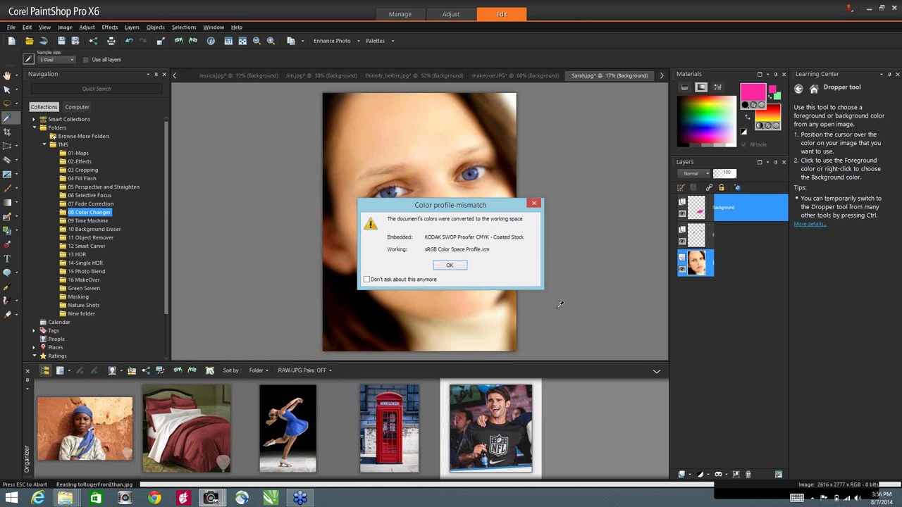
key(Return)
Load the saved shirt selection from disk, based on source luminance and replacing the current selection.
click(184, 26)
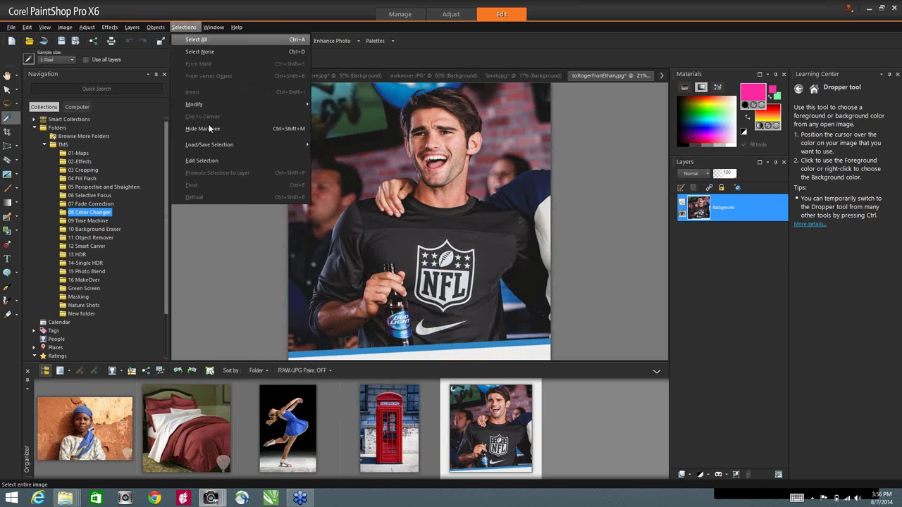
mouse_move(218, 145)
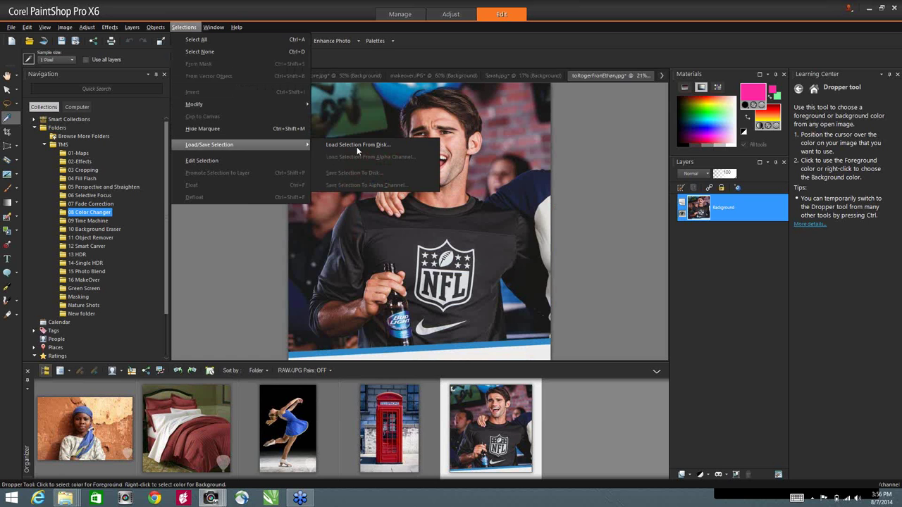
click(356, 147)
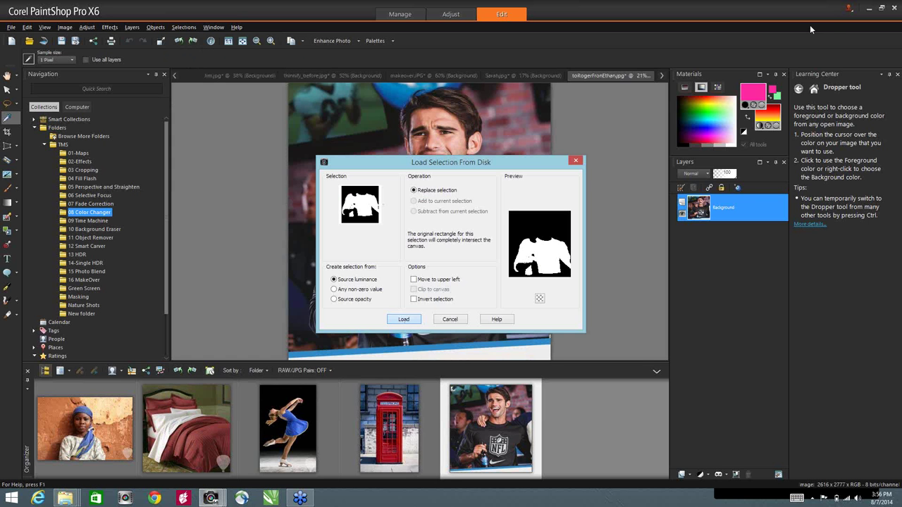
key(Return)
key(ctrl+d)
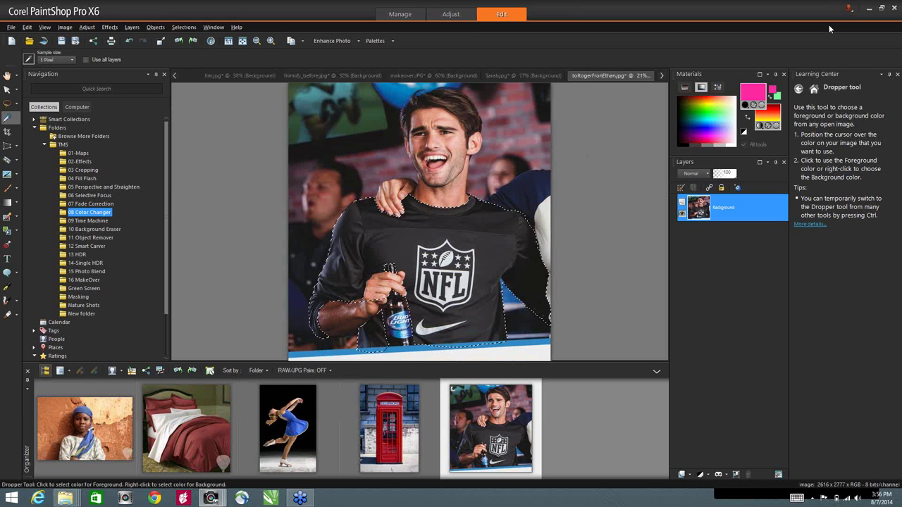
click(153, 499)
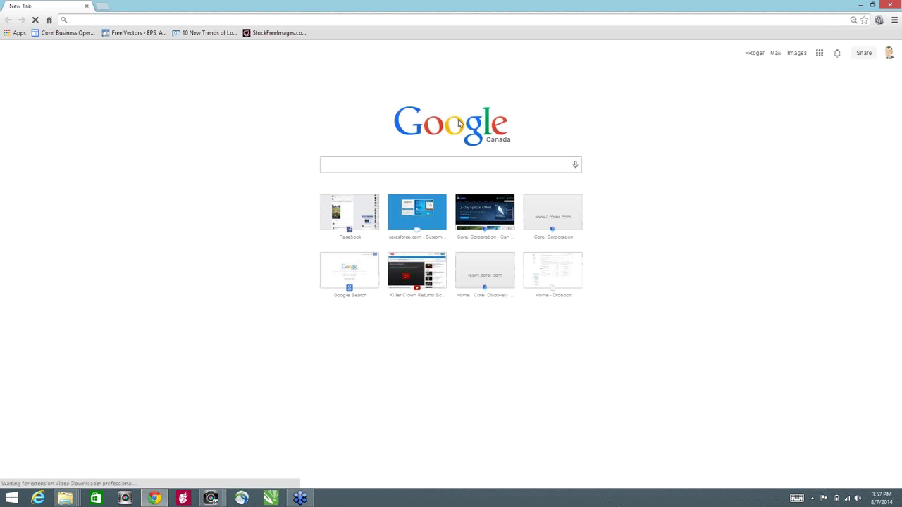
click(210, 498)
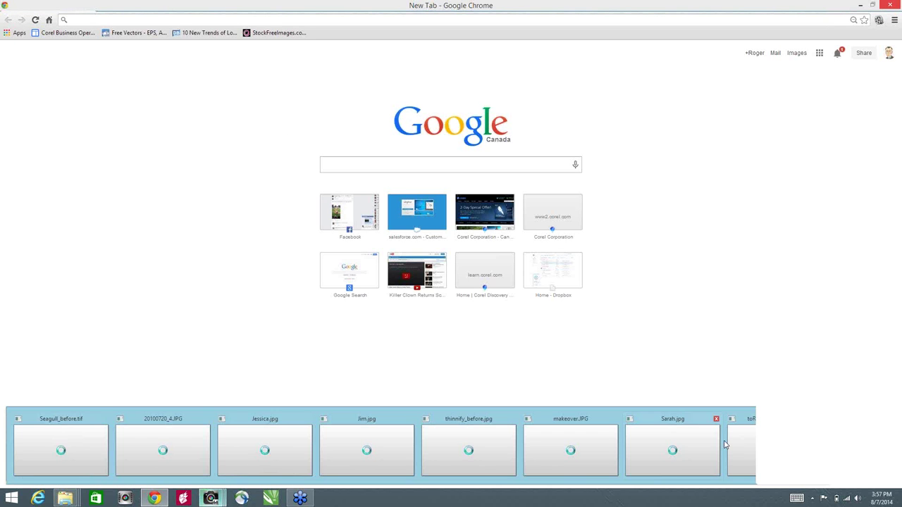
click(739, 447)
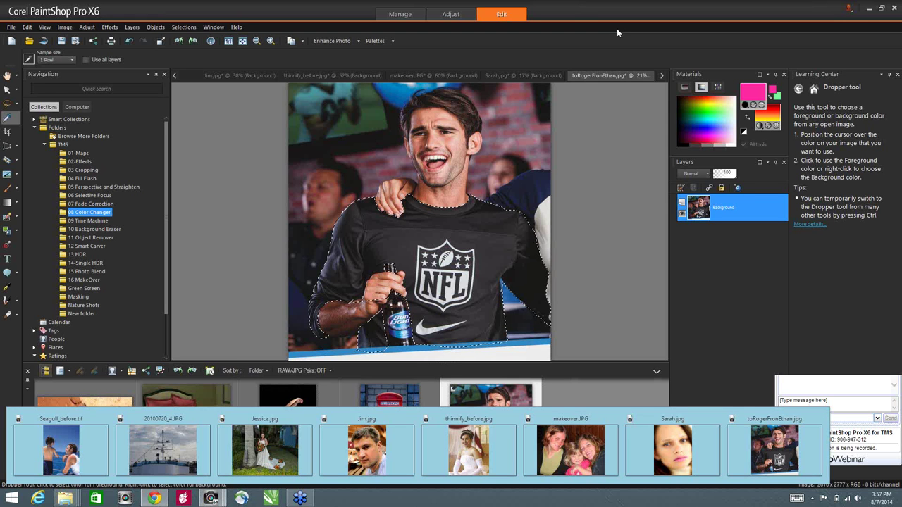
Paste the copied Google logo as a new selection beside the man's shoulder and sample its blue as the foreground color.
click(27, 27)
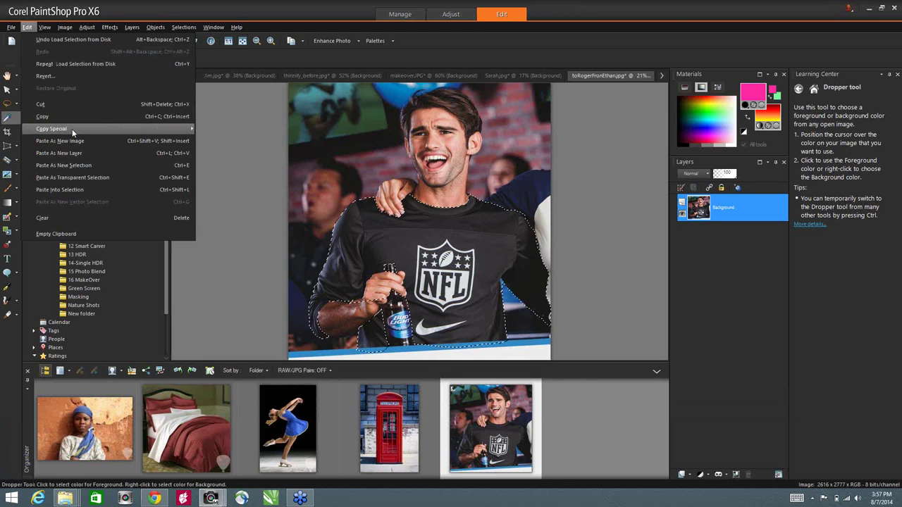
click(83, 164)
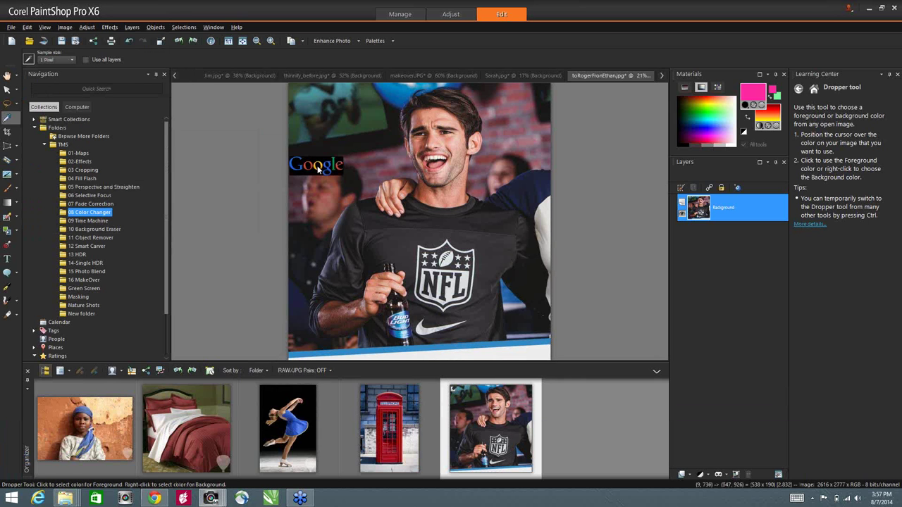
click(317, 194)
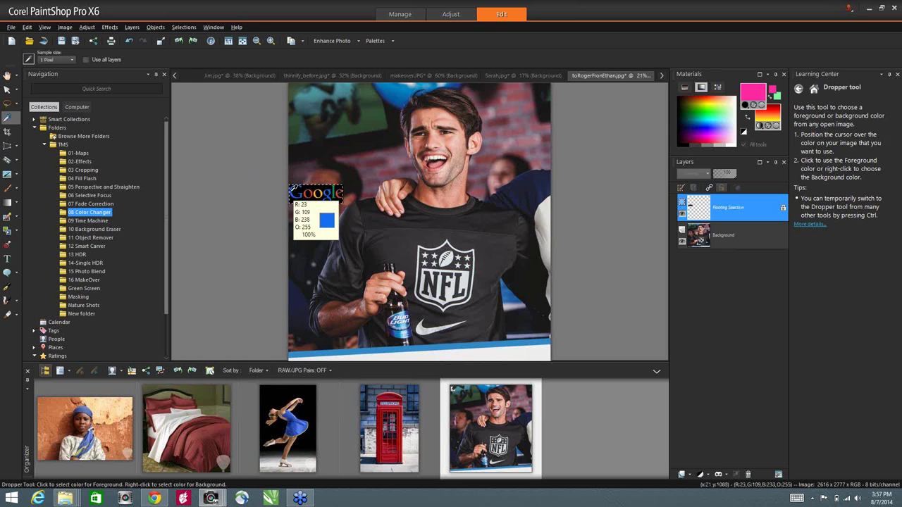
click(291, 194)
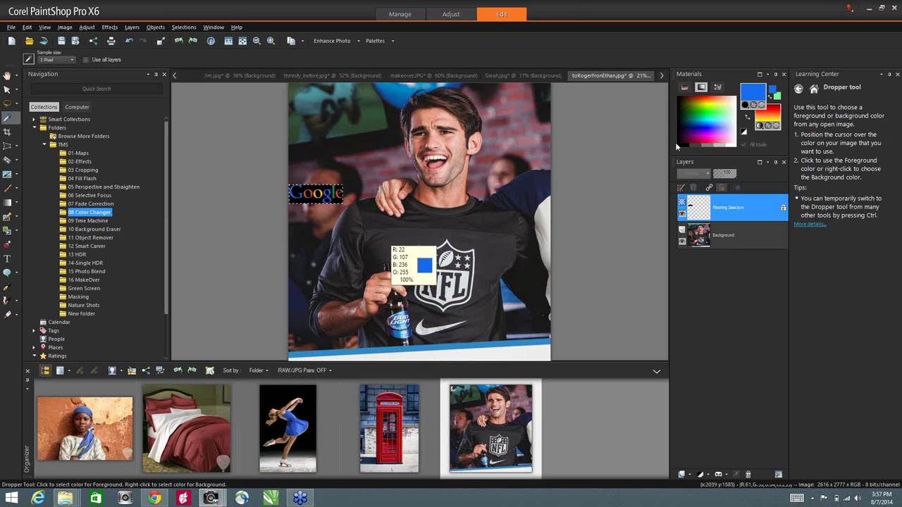
Activate the Color Changer tool and make the Background layer the active layer.
click(7, 231)
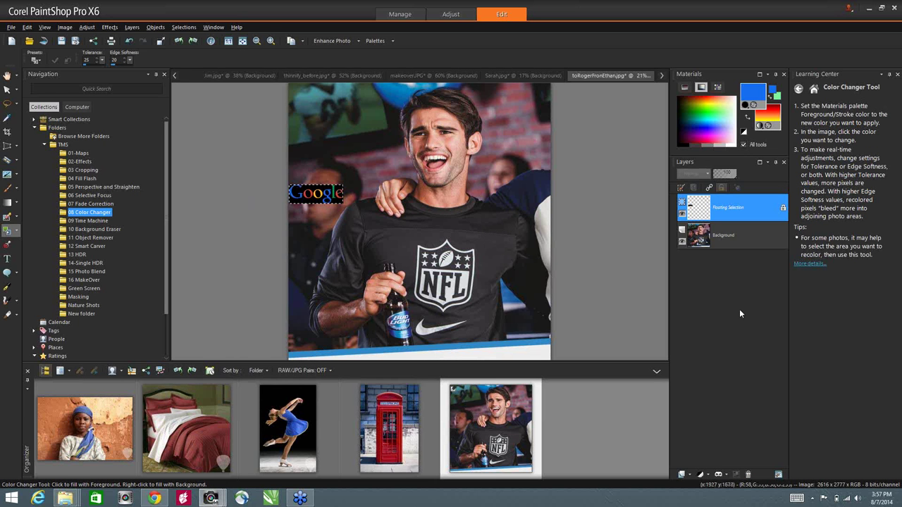
click(724, 238)
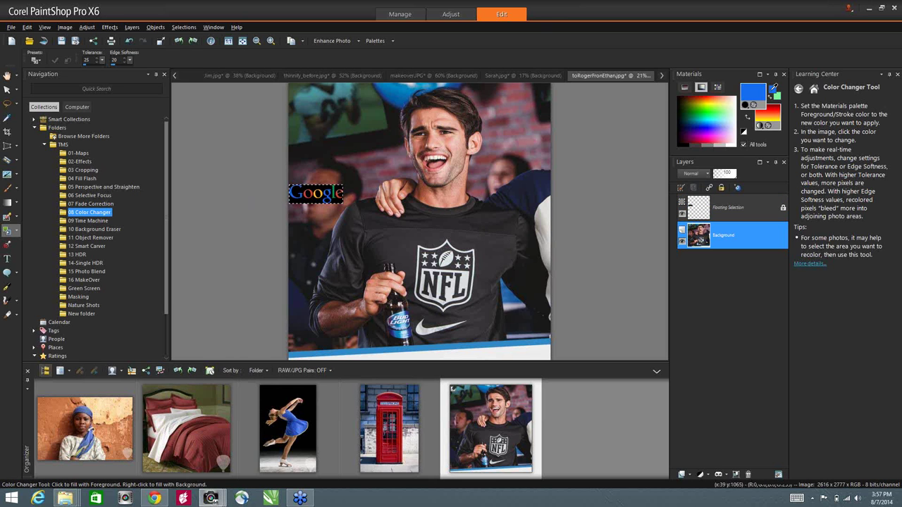
click(300, 191)
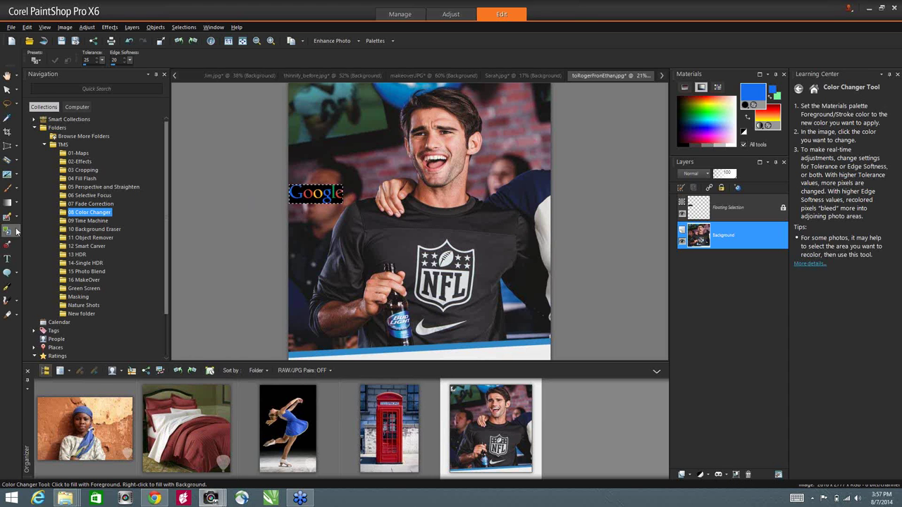
click(17, 231)
click(50, 244)
Set the foreground material to a solid blue with hue 164, saturation 166 and lightness 114.
click(454, 223)
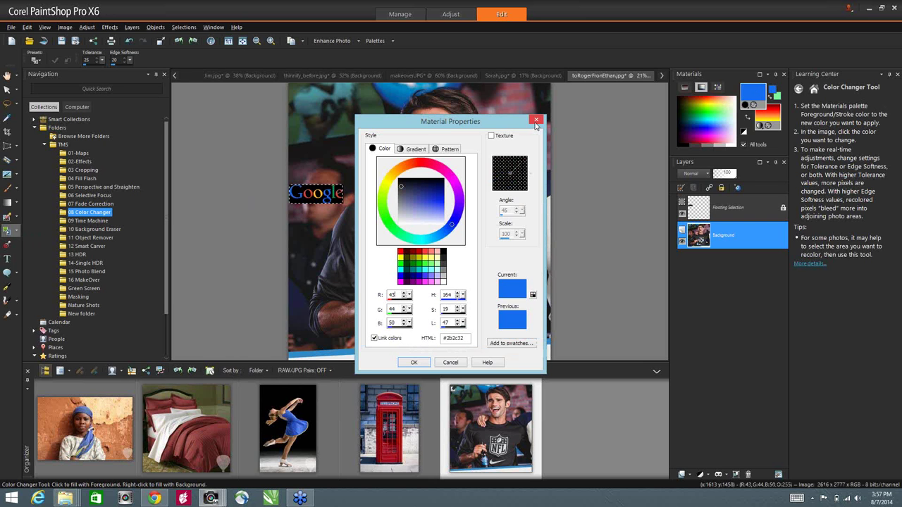
click(415, 149)
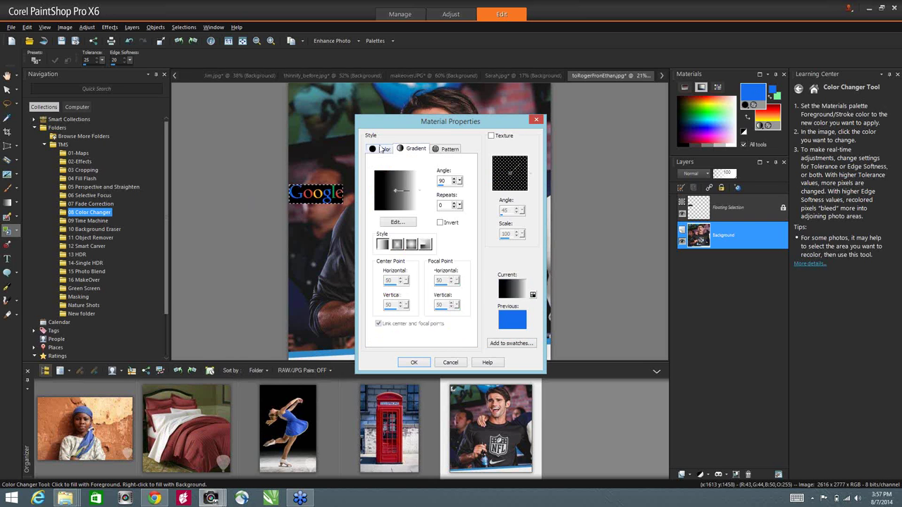
click(381, 149)
click(427, 198)
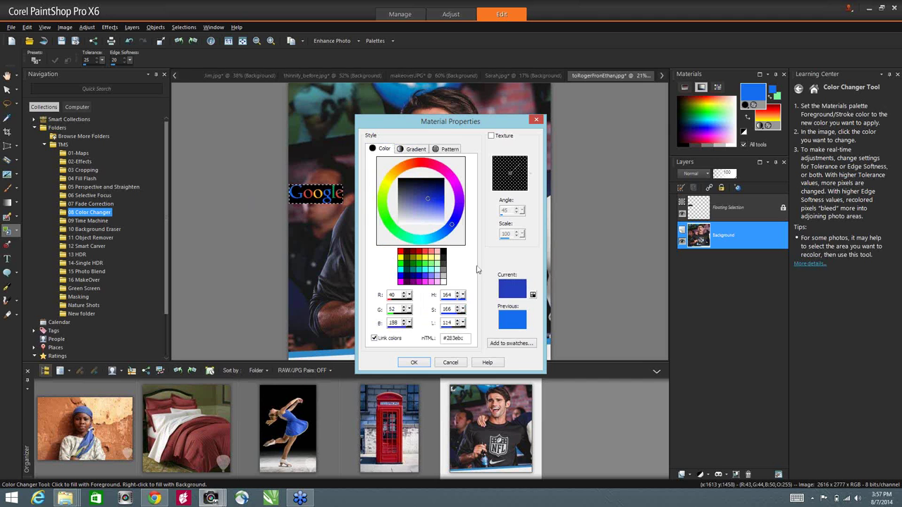
click(413, 363)
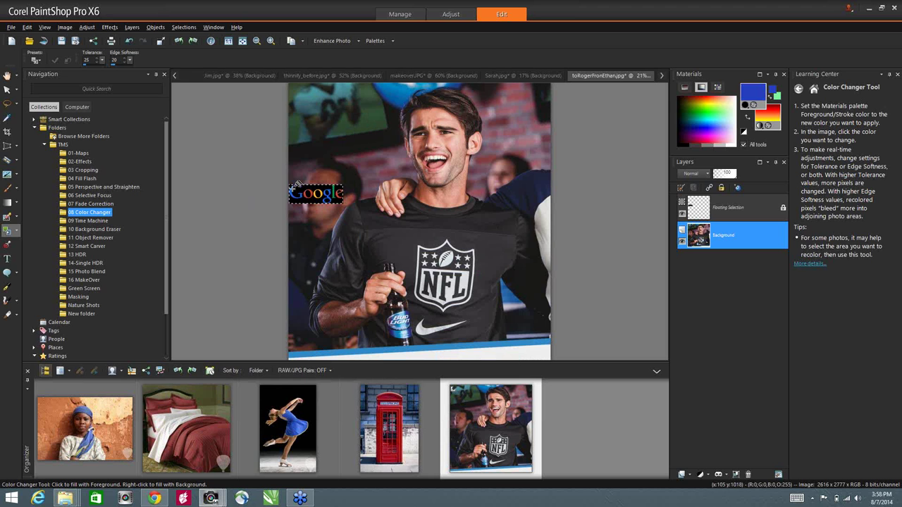
click(301, 190)
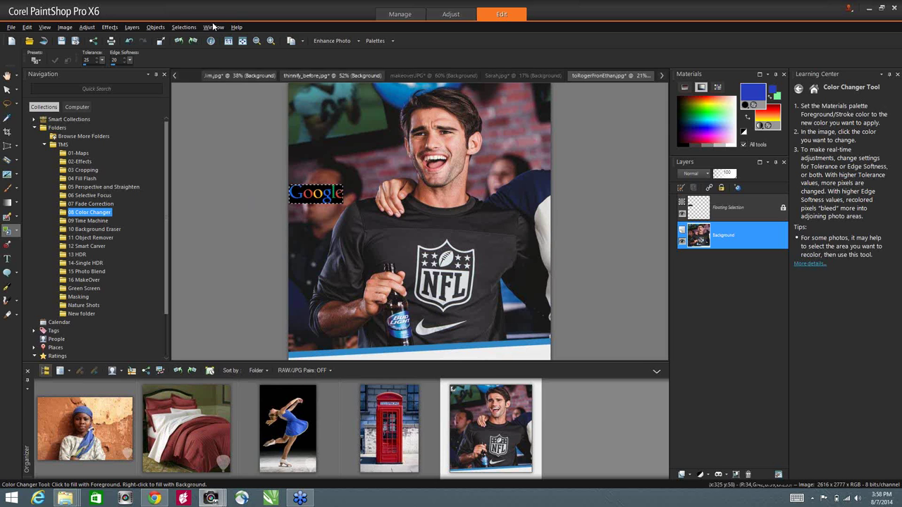
Deselect the floating logo so it merges into the photo, and recolor the black NFL shirt blue with the Color Changer.
click(180, 27)
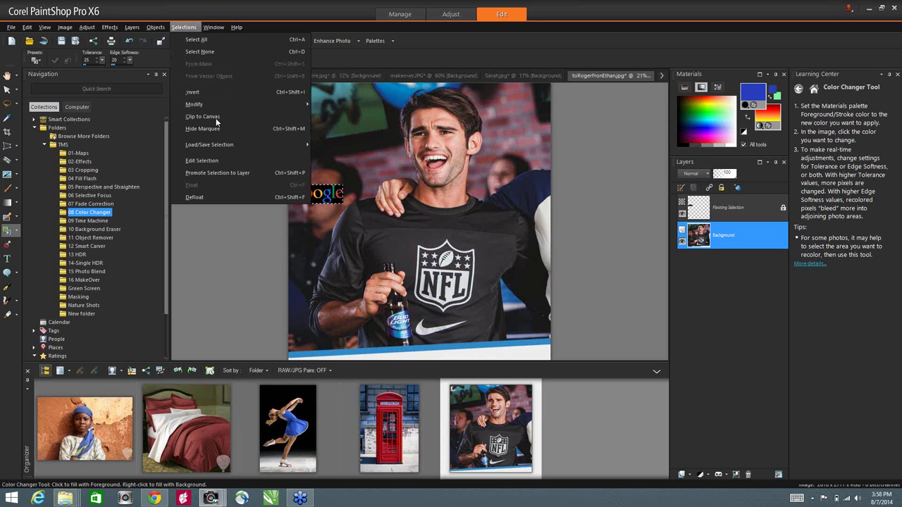
click(200, 53)
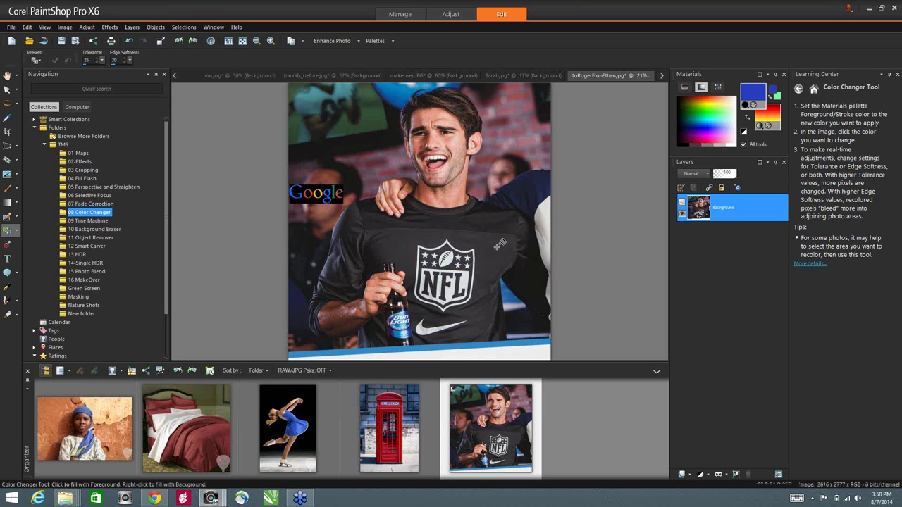
click(507, 268)
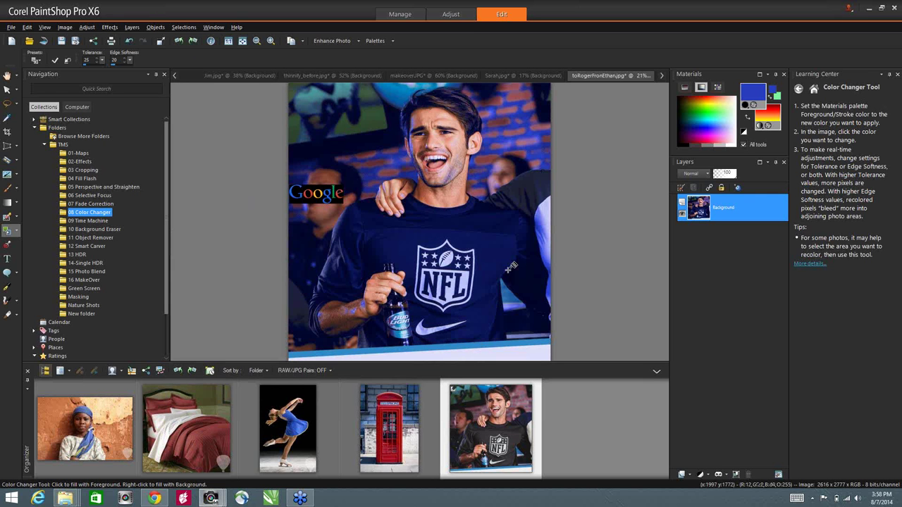